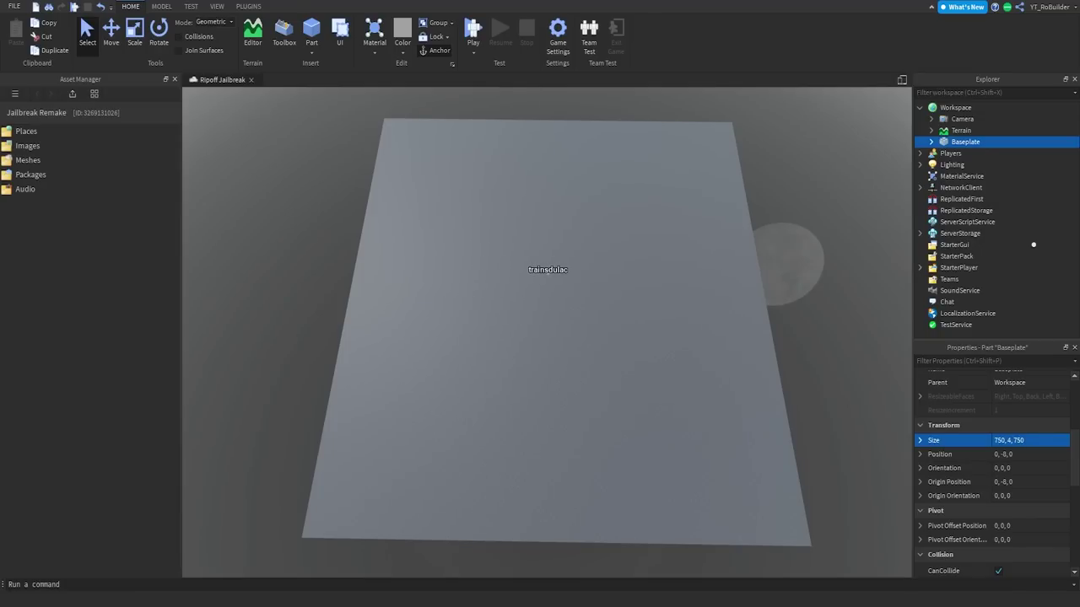
Step: Look over the baseplate from different distances and angles
right_drag(499, 344, 499, 353)
scroll(501, 353, up, 6)
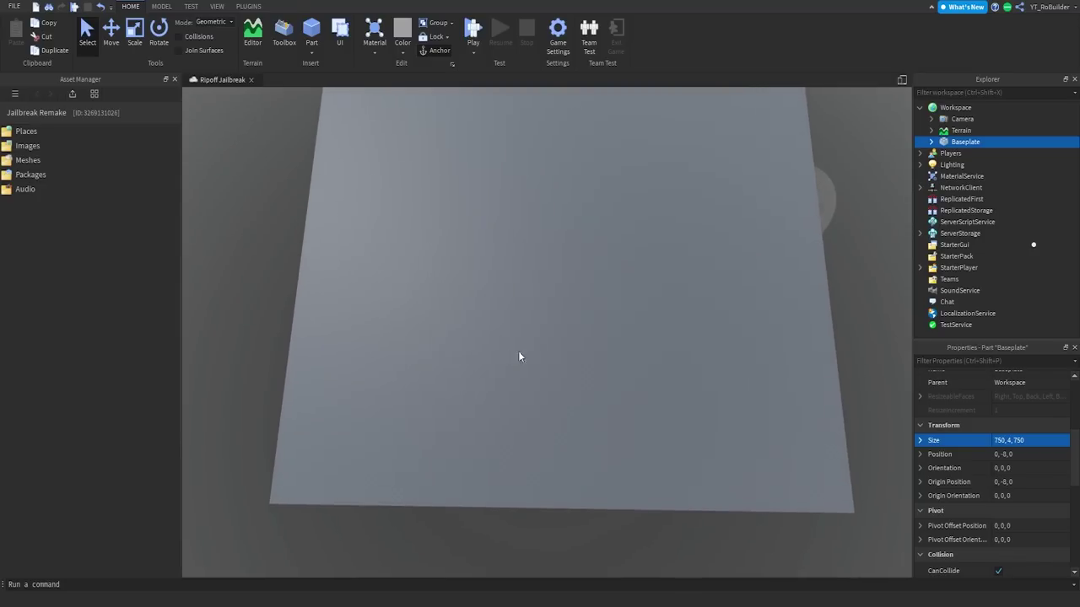
right_drag(639, 414, 595, 420)
key(w)
key(s)
scroll(650, 413, down, 6)
scroll(596, 420, up, 3)
scroll(596, 420, up, 3)
scroll(596, 420, down, 5)
right_drag(511, 342, 511, 342)
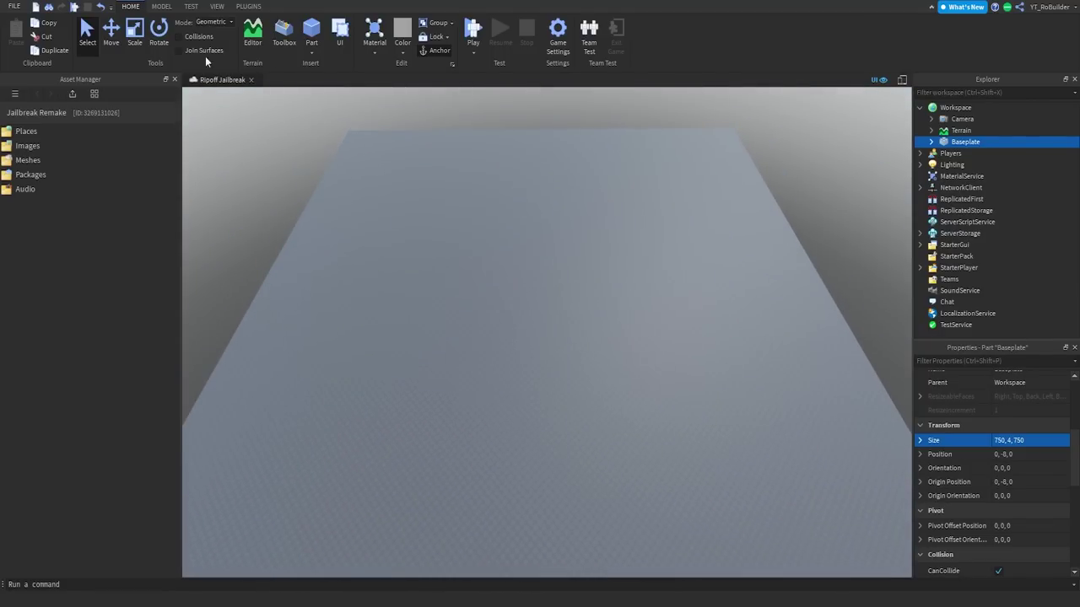
Step: Enable the Part to Terrain plugin in the plugin manager
click(258, 9)
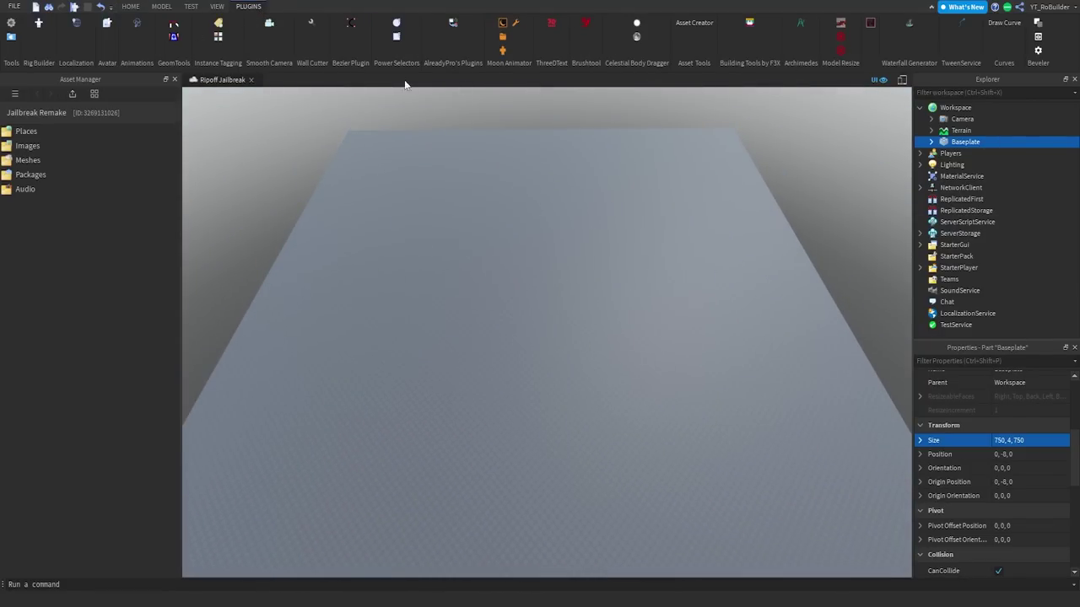
click(132, 8)
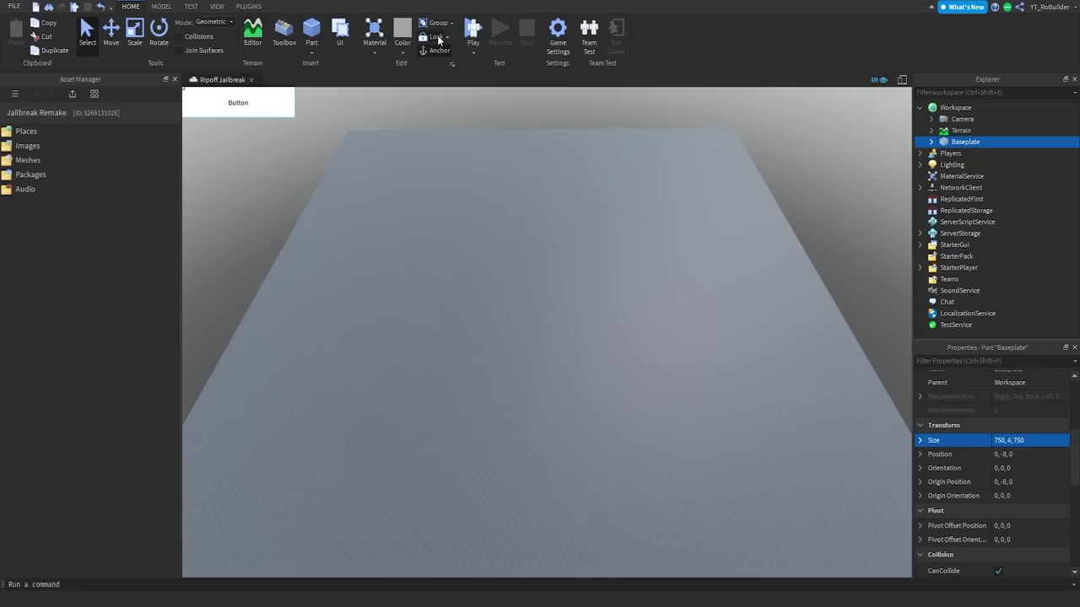
click(248, 6)
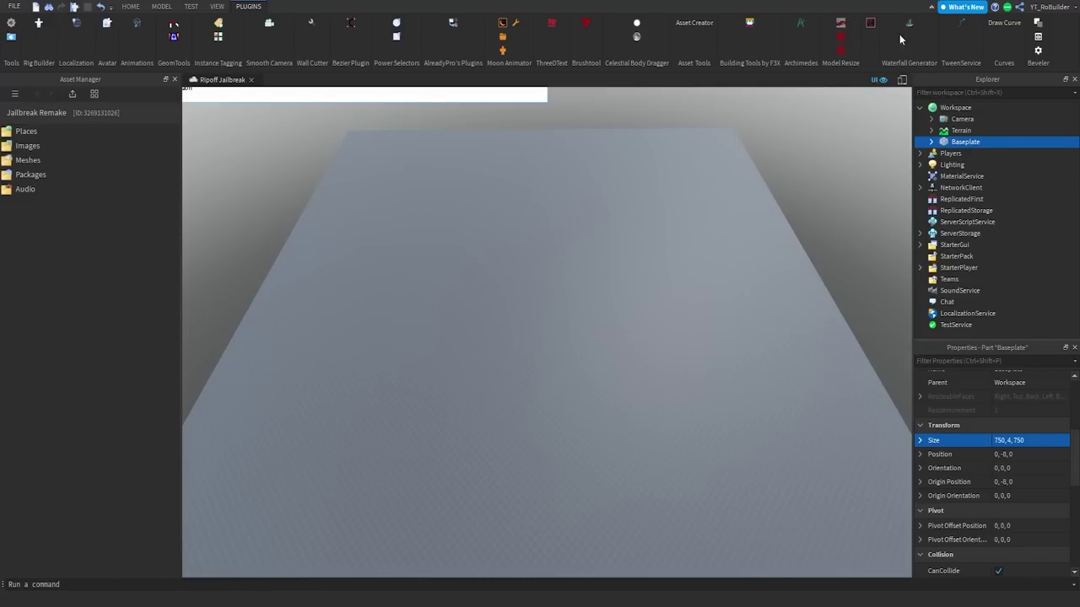
click(10, 39)
scroll(152, 220, down, 5)
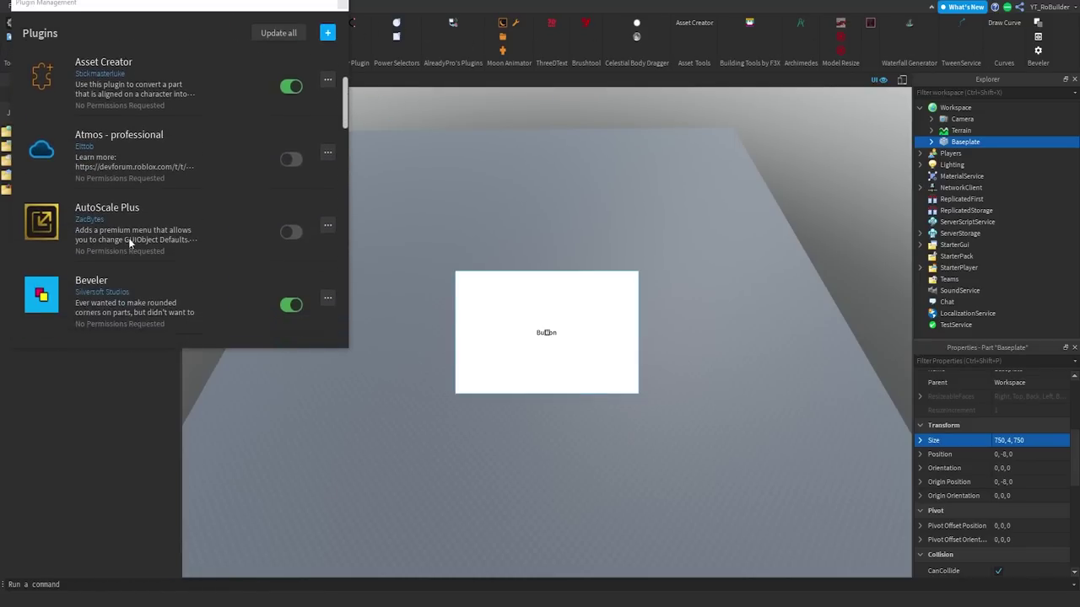
scroll(97, 261, down, 10)
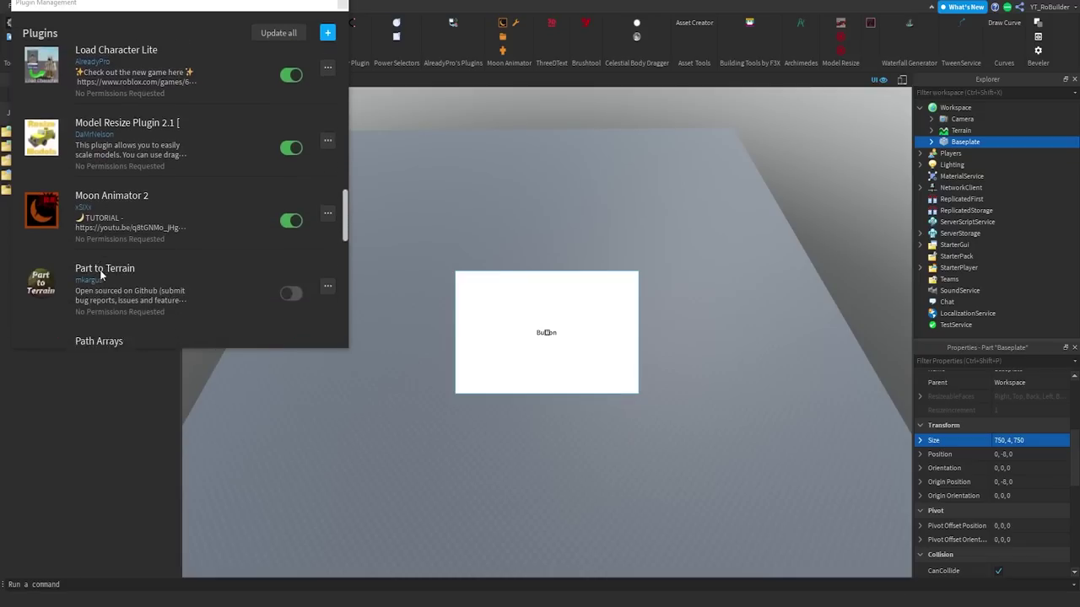
click(291, 178)
click(342, 6)
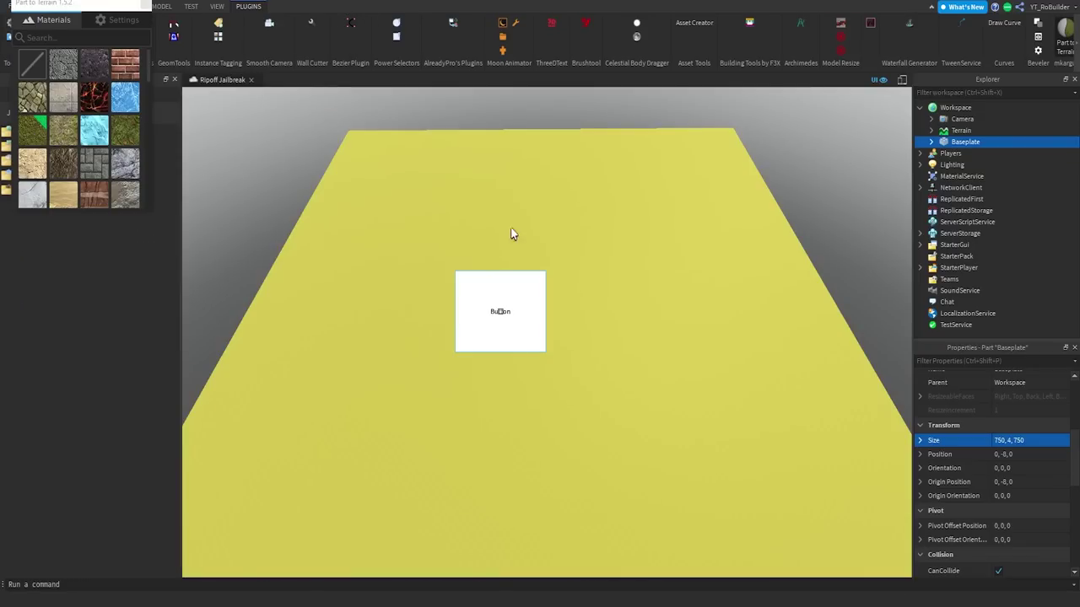
Step: Convert the baseplate to grass terrain with Part to Terrain and hide the UI preview in the viewport
click(524, 225)
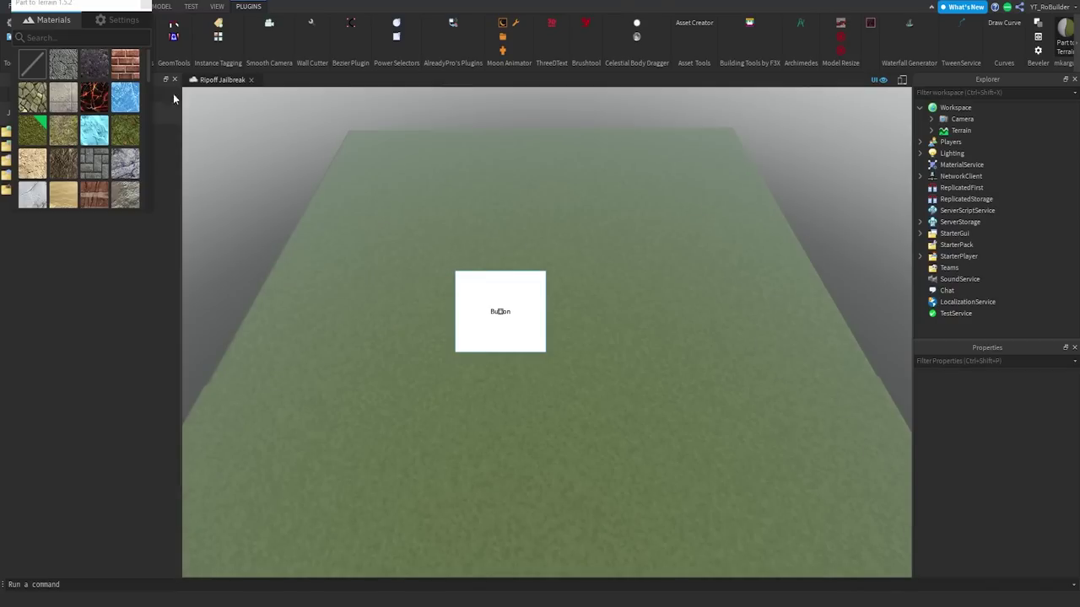
click(146, 5)
scroll(507, 342, up, 3)
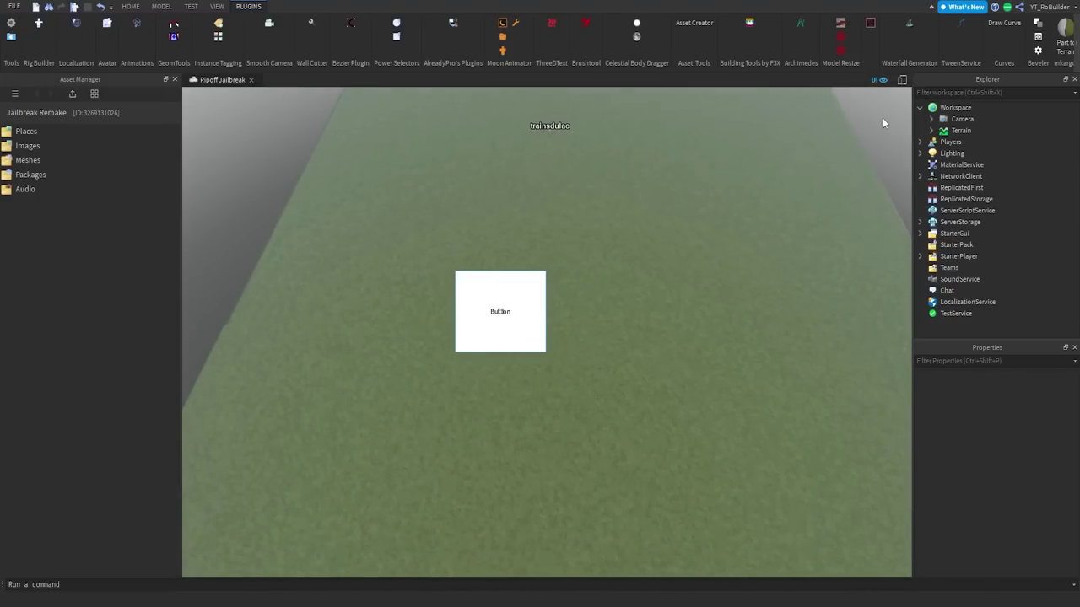
click(880, 80)
scroll(690, 320, up, 8)
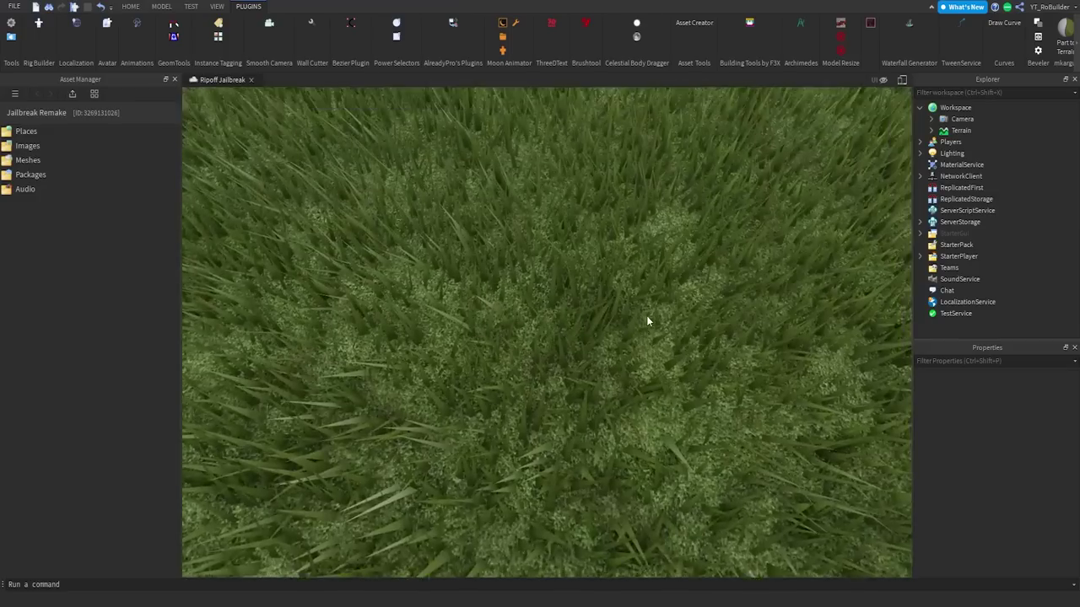
right_drag(647, 316, 647, 317)
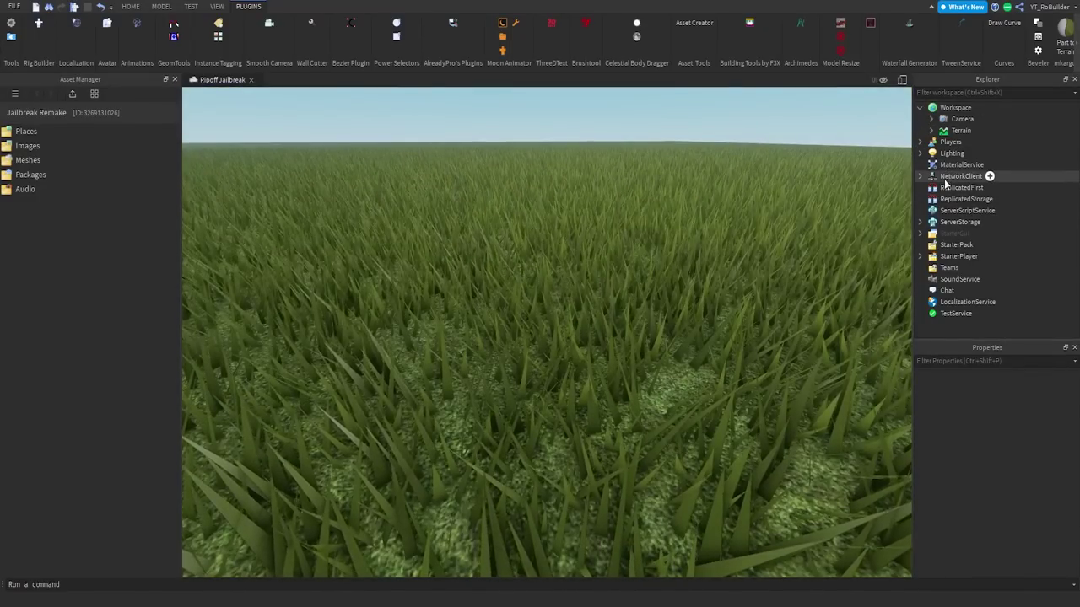
Step: Set the Lighting Ambient color to an orange of 255, 185, 71
click(949, 154)
click(998, 394)
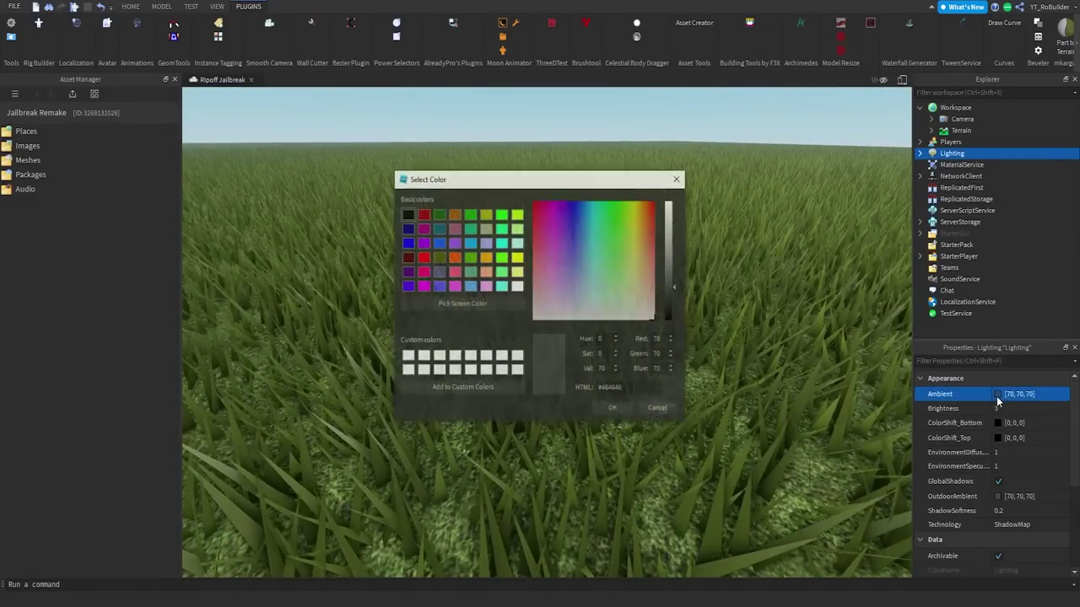
drag(645, 295, 634, 254)
drag(672, 238, 673, 223)
drag(635, 254, 672, 193)
mouse_move(641, 250)
mouse_down()
mouse_move(641, 267)
mouse_move(641, 247)
mouse_up()
click(645, 235)
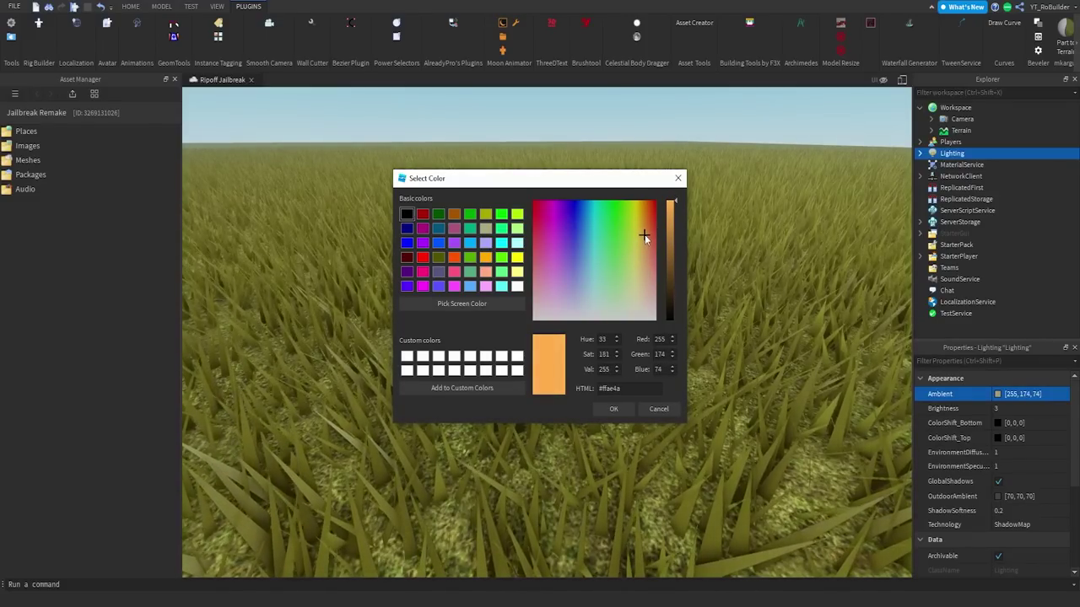
click(613, 410)
Step: Set the Lighting ColorShift_Bottom color to a green of 76, 172, 47
click(994, 424)
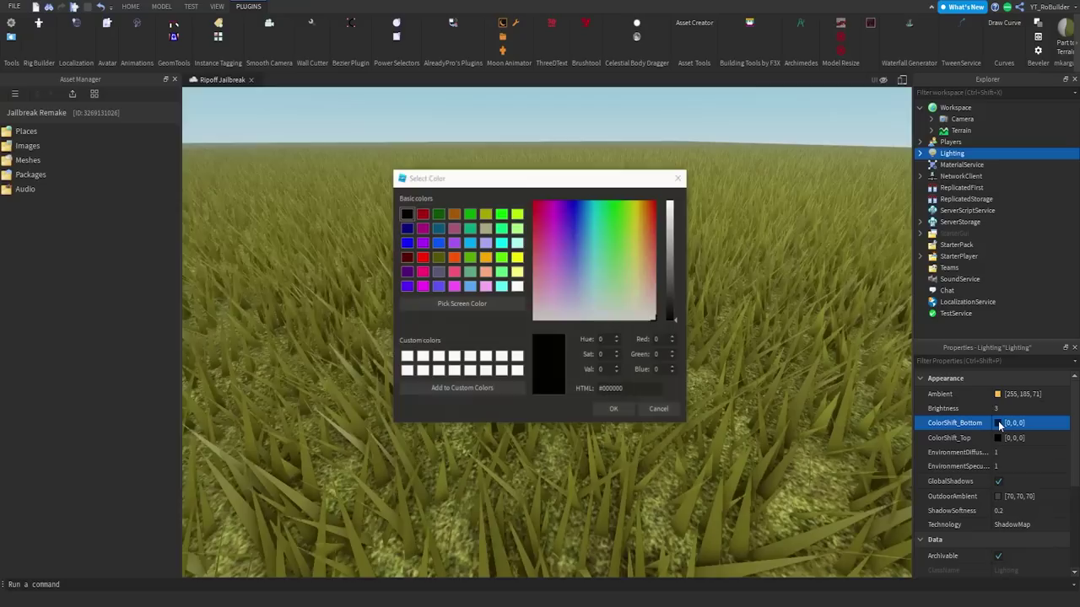
click(620, 236)
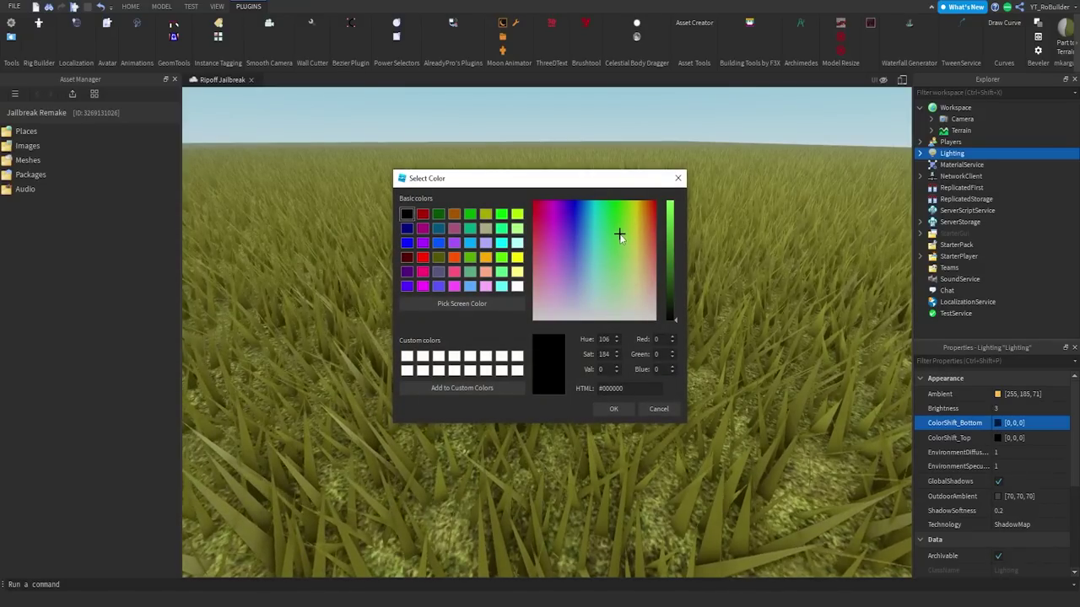
click(676, 239)
click(613, 409)
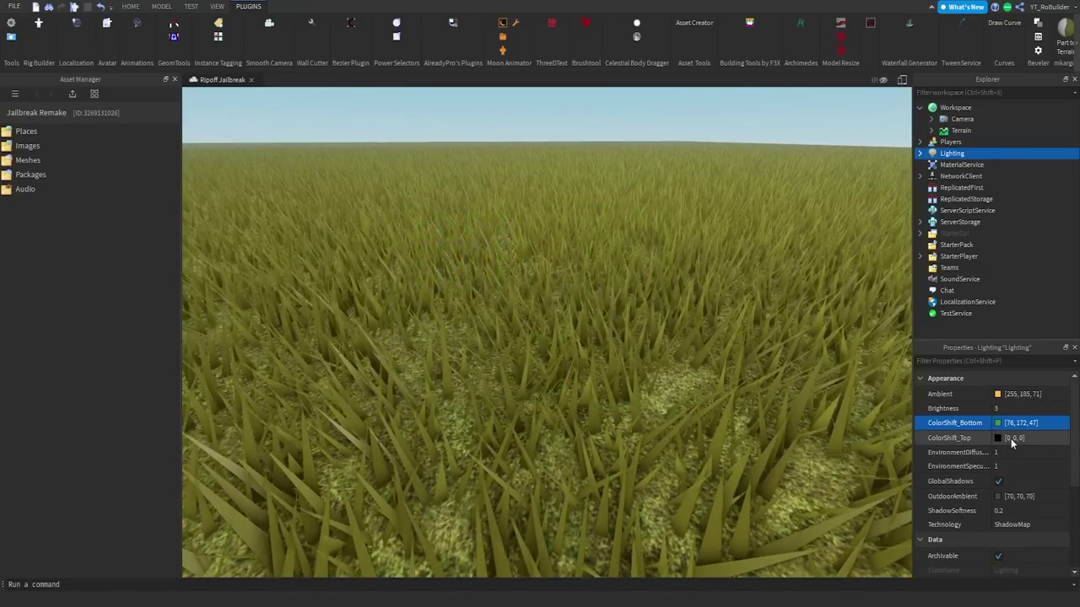
Step: Set the Lighting ColorShift_Top color to a cyan of 51, 255, 249
click(1011, 440)
click(594, 224)
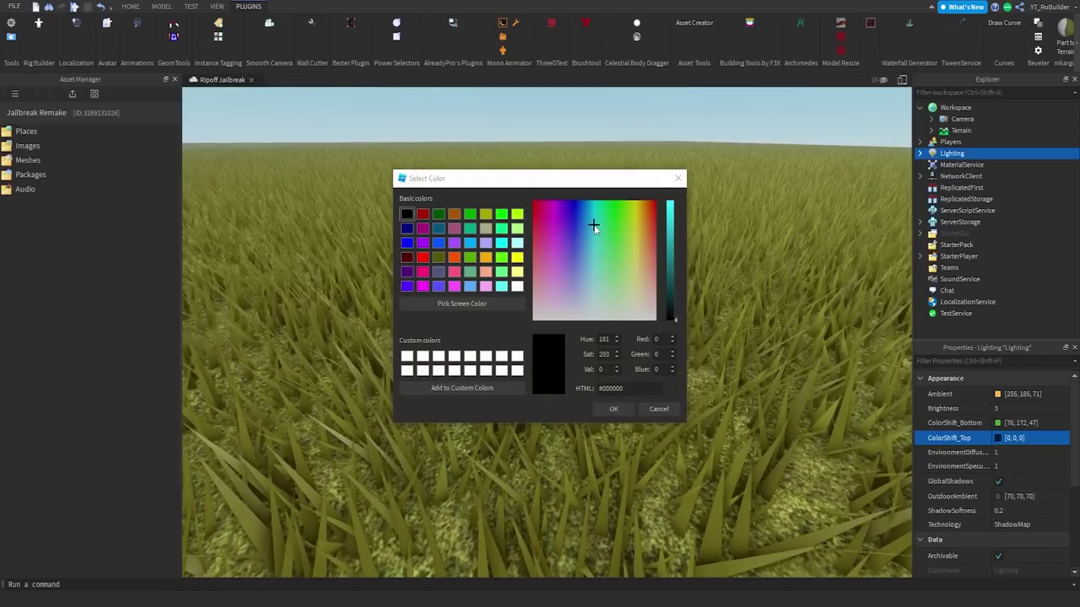
click(675, 226)
click(611, 410)
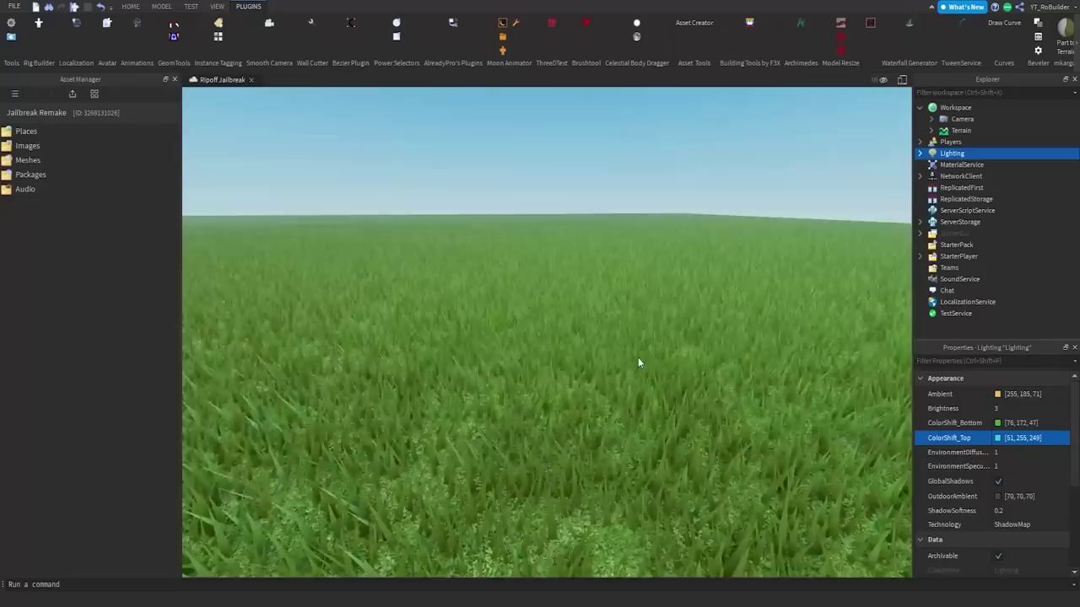
scroll(638, 362, down, 5)
scroll(637, 363, up, 7)
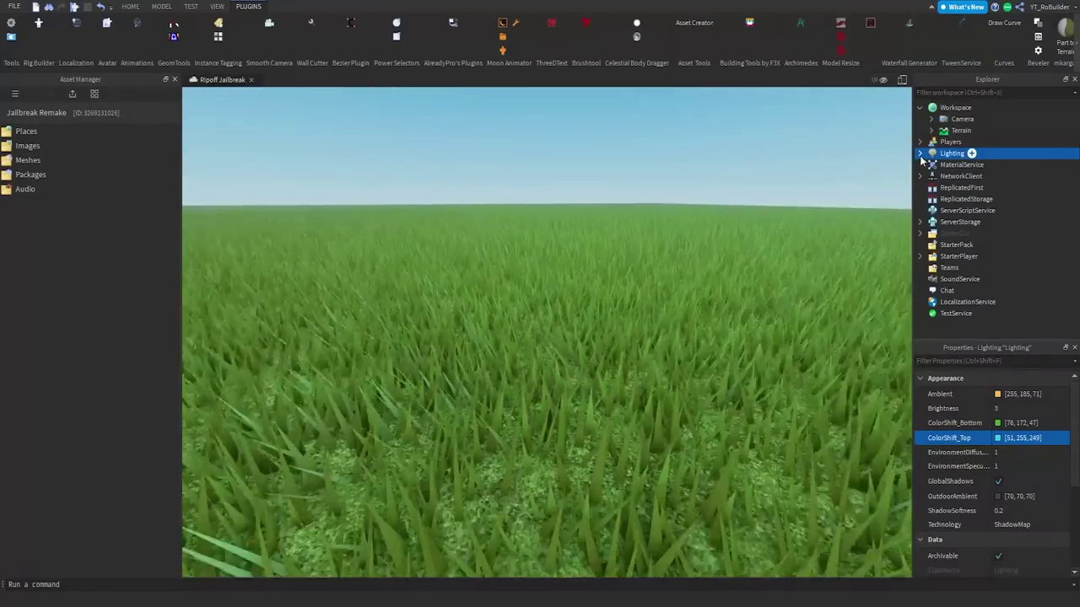
Step: Delete the DepthOfField effect from Lighting
click(920, 153)
scroll(979, 498, down, 4)
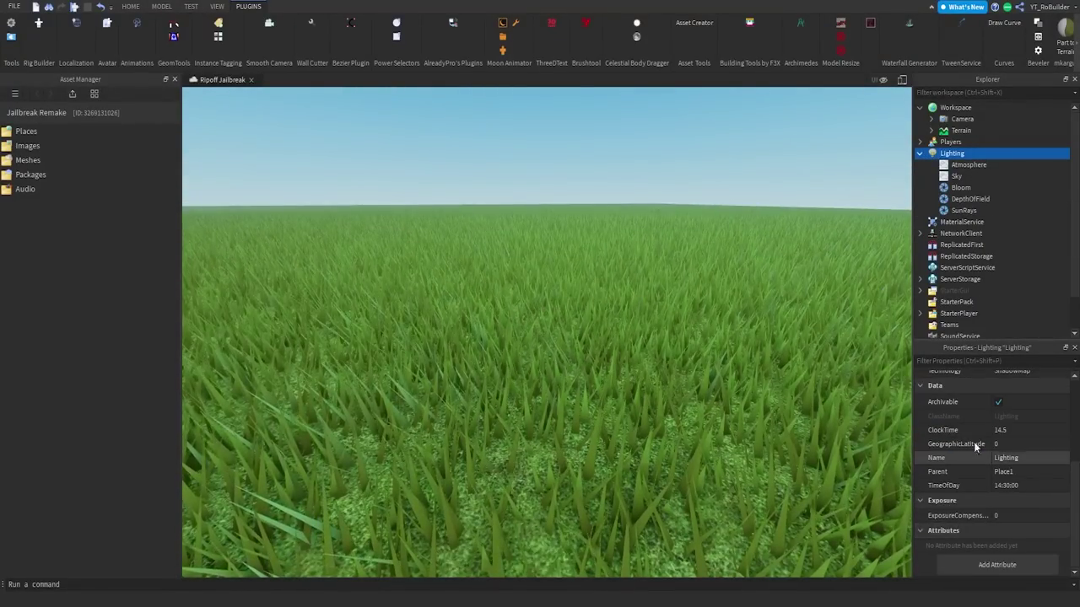
click(974, 199)
key(Delete)
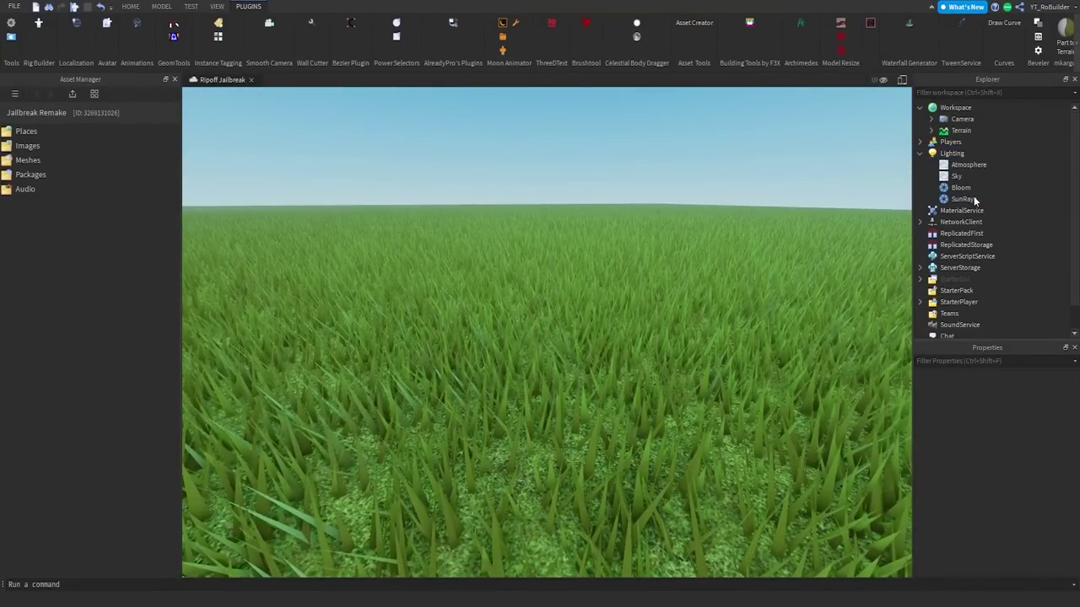
Step: Set the Lighting OutdoorAmbient color to a yellow of 252, 255, 69
click(962, 153)
scroll(1012, 545, down, 5)
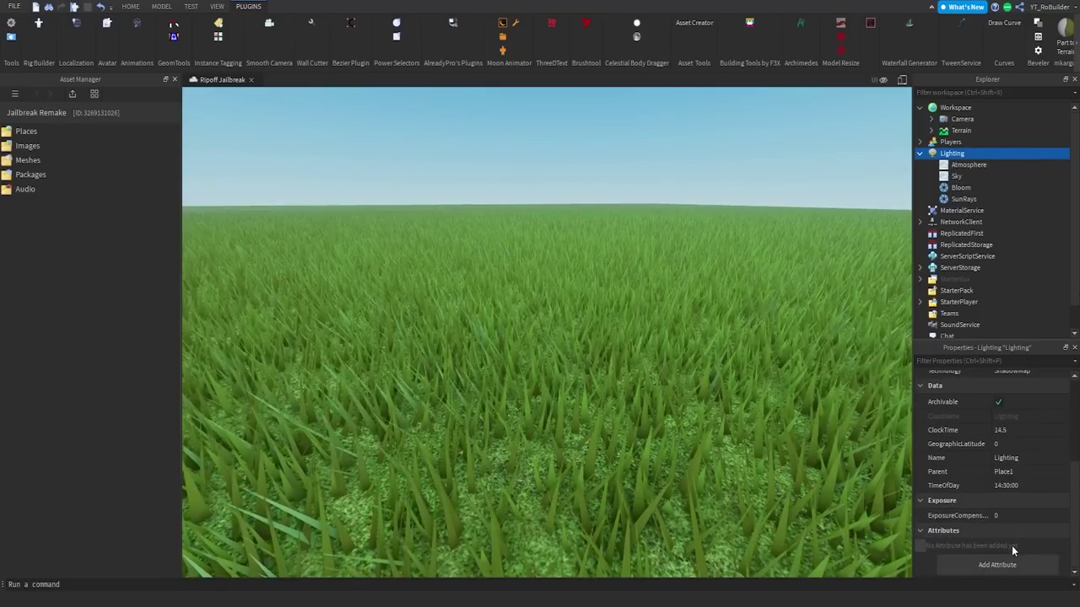
scroll(1019, 519, up, 4)
click(998, 497)
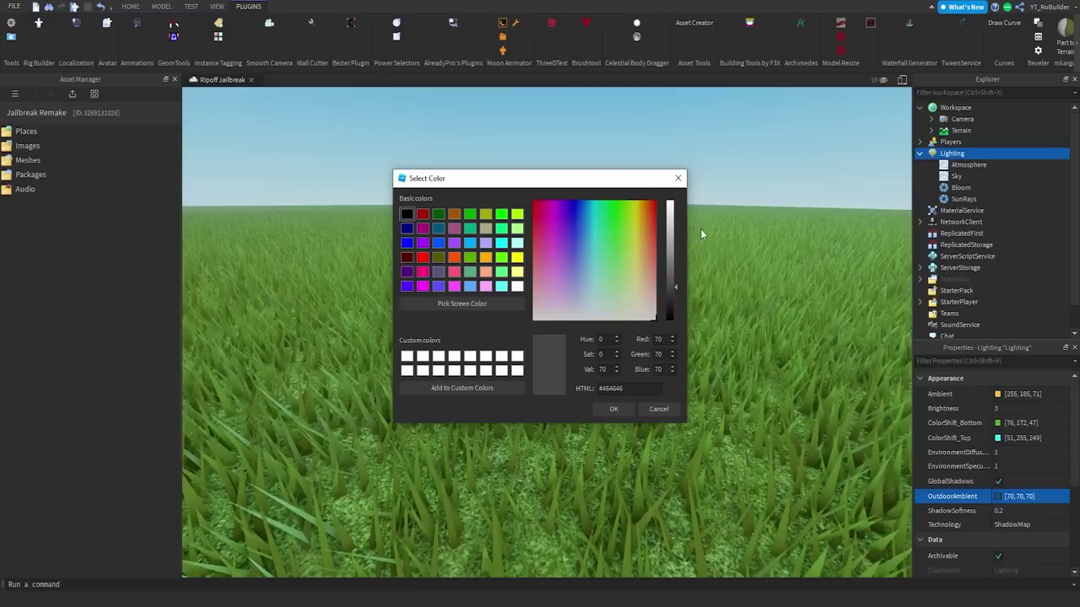
drag(672, 244, 672, 199)
click(634, 233)
click(619, 409)
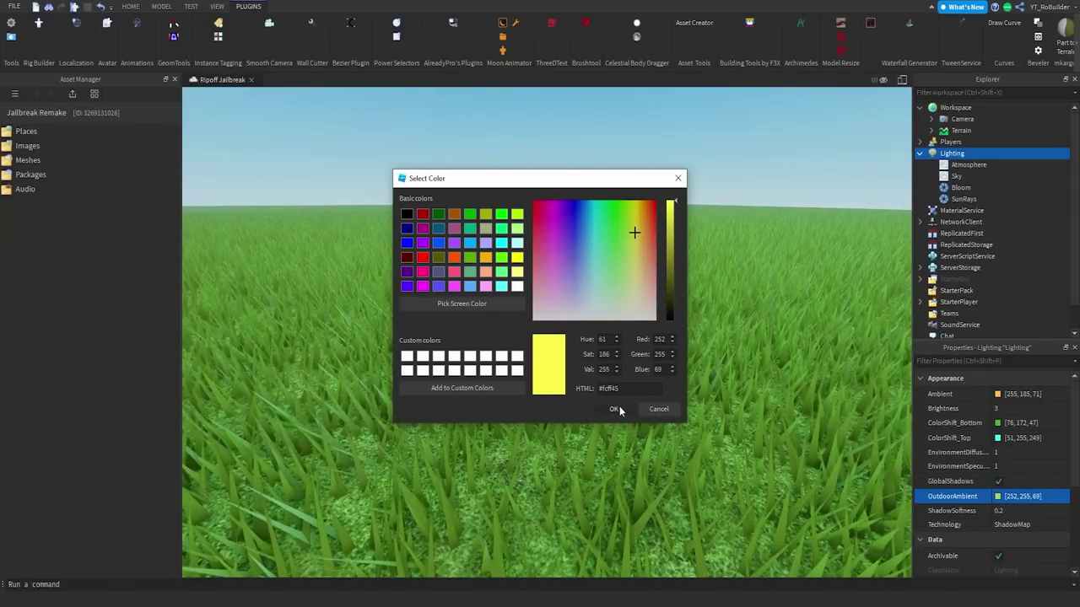
Step: Inspect the grass terrain up close and from afar, and review the rest of the Lighting properties
scroll(710, 388, down, 6)
scroll(709, 388, up, 8)
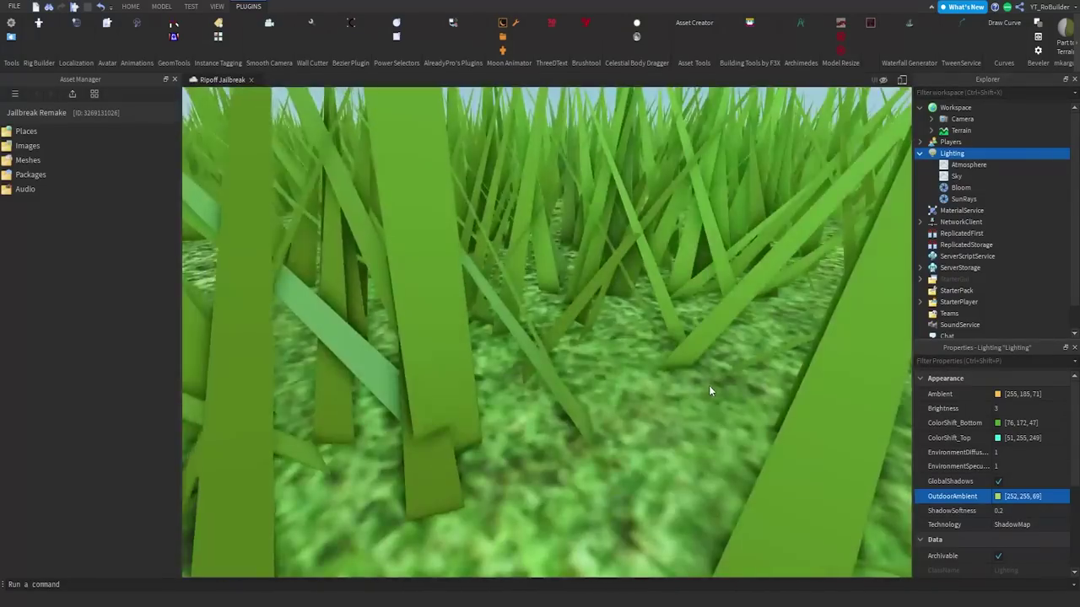
scroll(709, 387, down, 8)
click(921, 154)
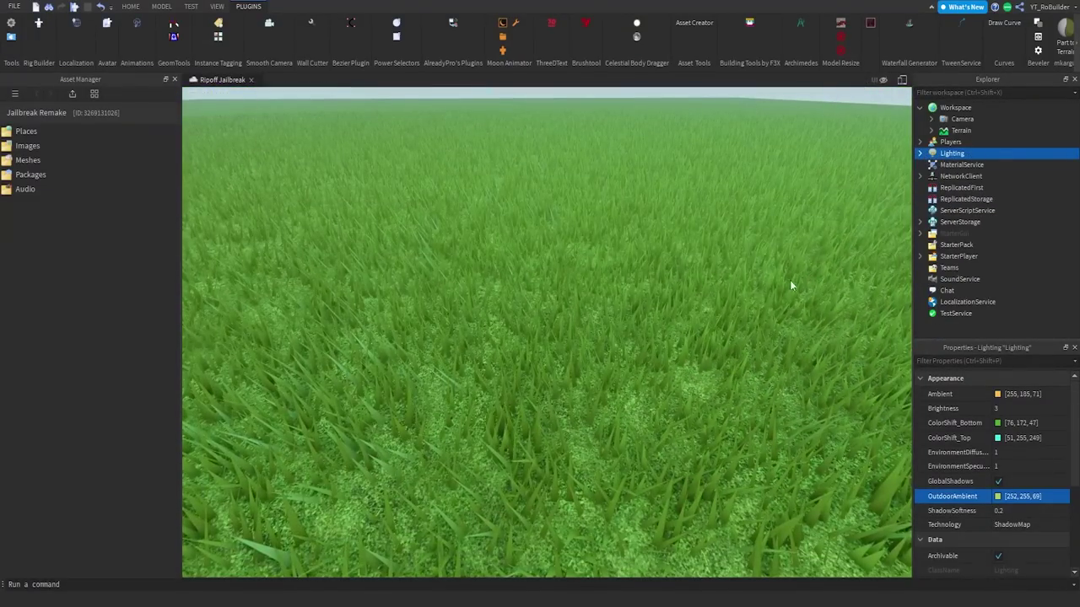
scroll(789, 280, up, 10)
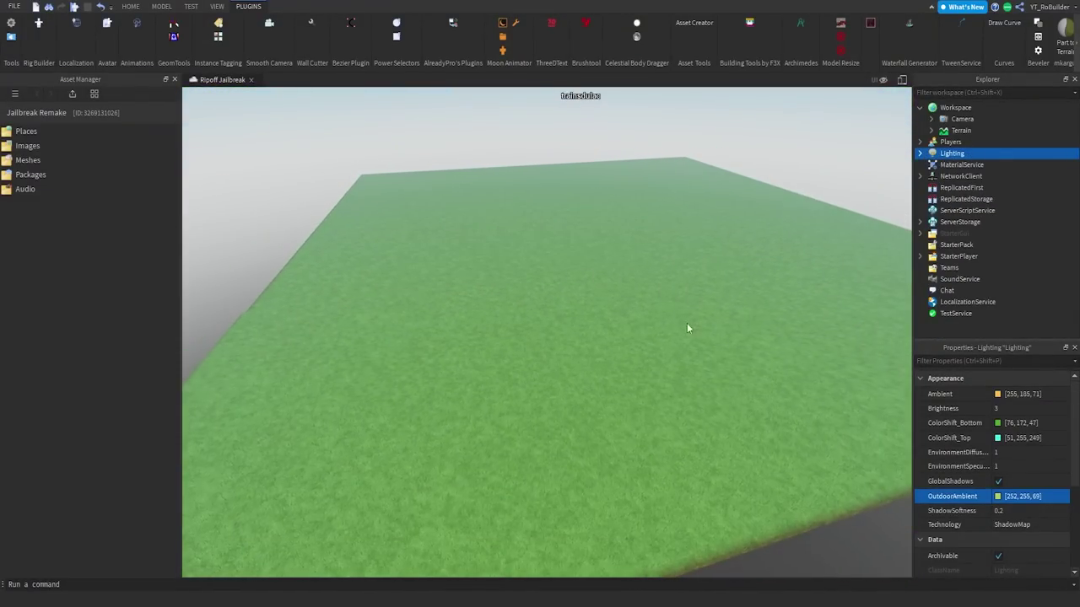
scroll(687, 327, up, 1)
scroll(1026, 463, down, 3)
scroll(1031, 497, up, 1)
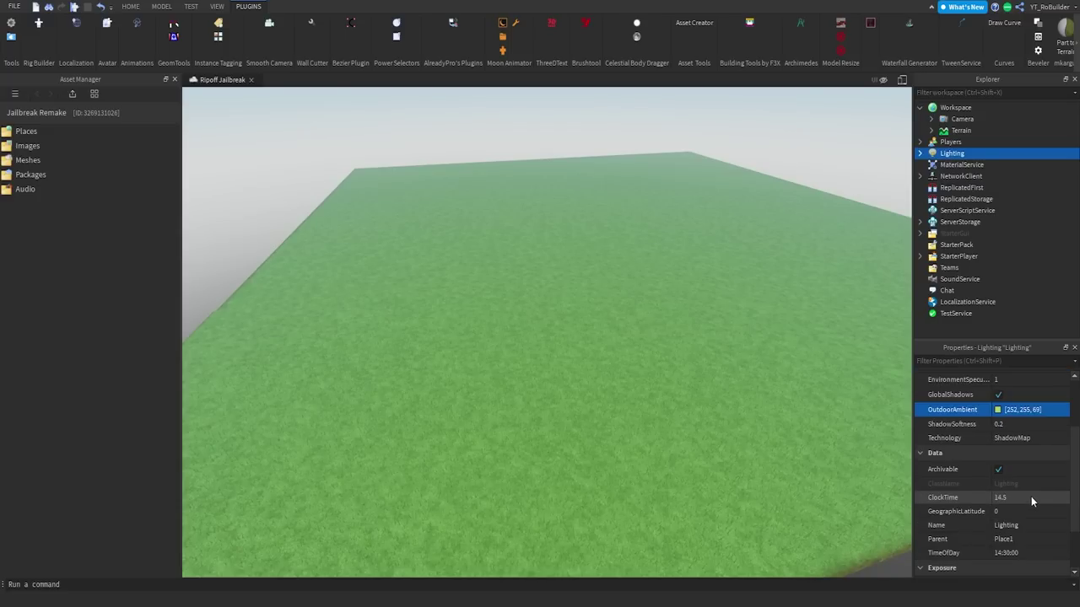
scroll(1031, 499, down, 2)
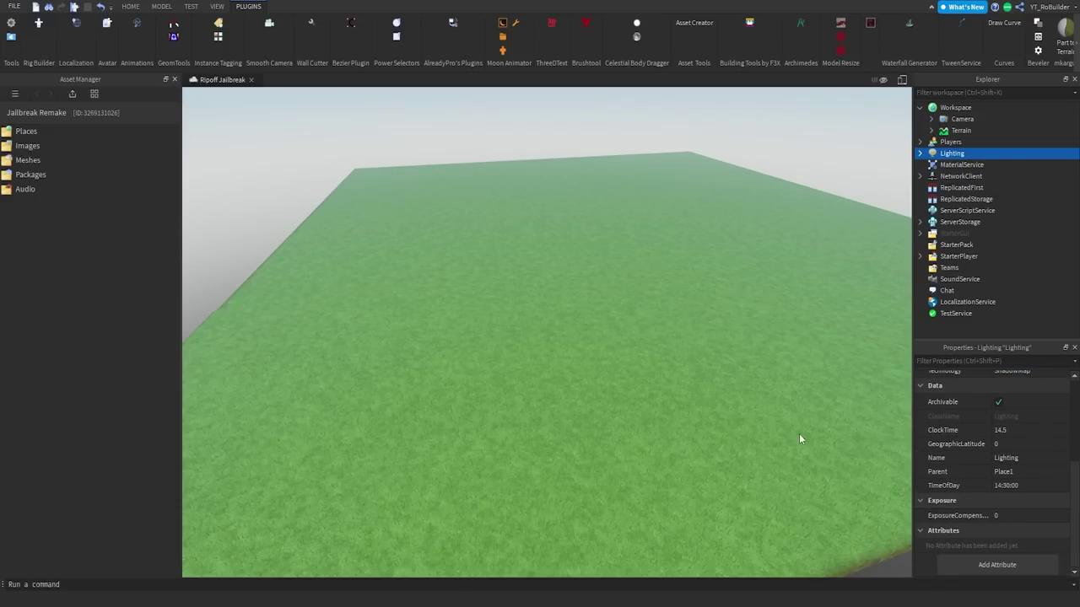
right_drag(764, 406, 765, 406)
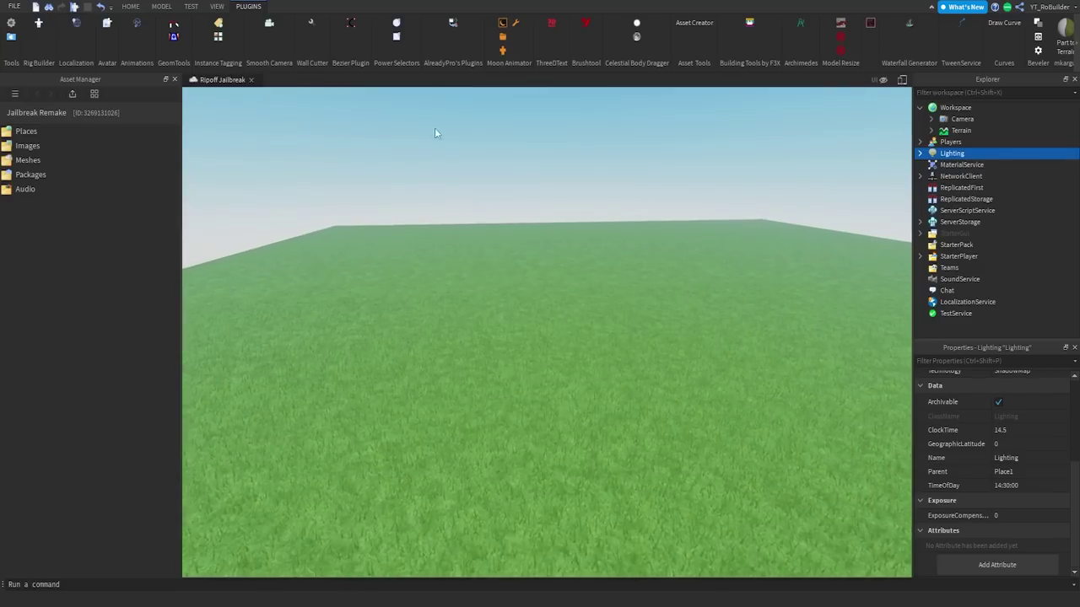
Step: Search the Toolbox models for "sky", insert the Sunless Blue Sky model, and close the Toolbox
click(131, 7)
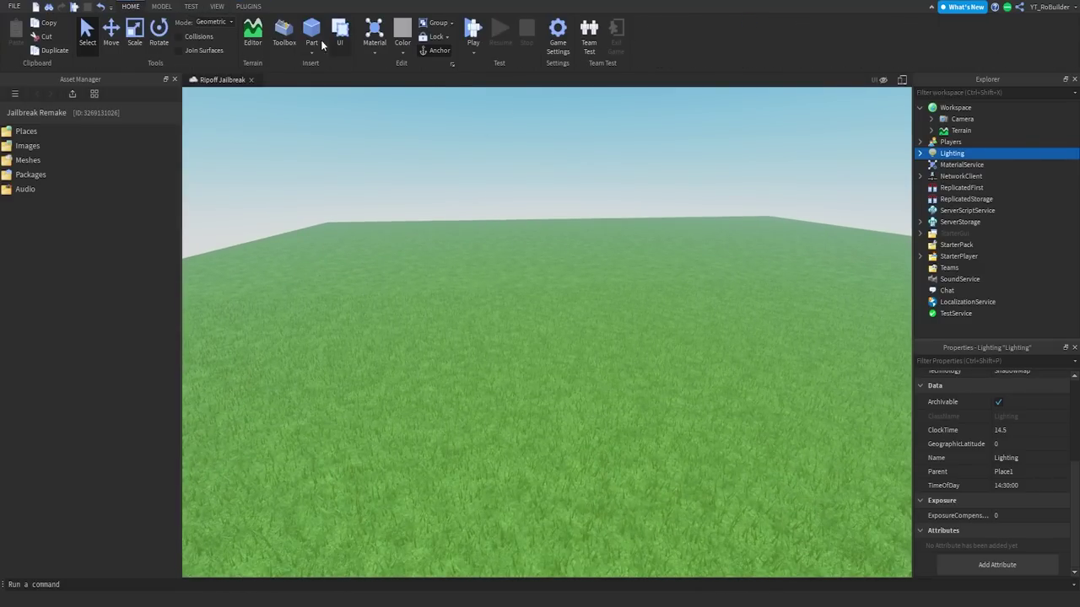
click(284, 34)
click(93, 375)
text(s)
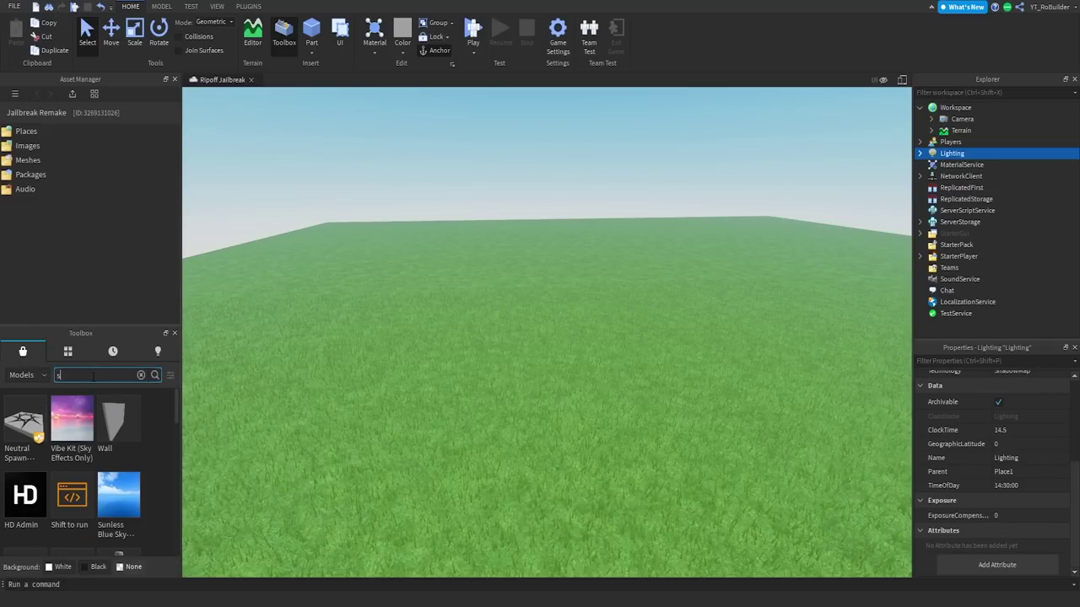
text(ky)
key(Return)
click(76, 456)
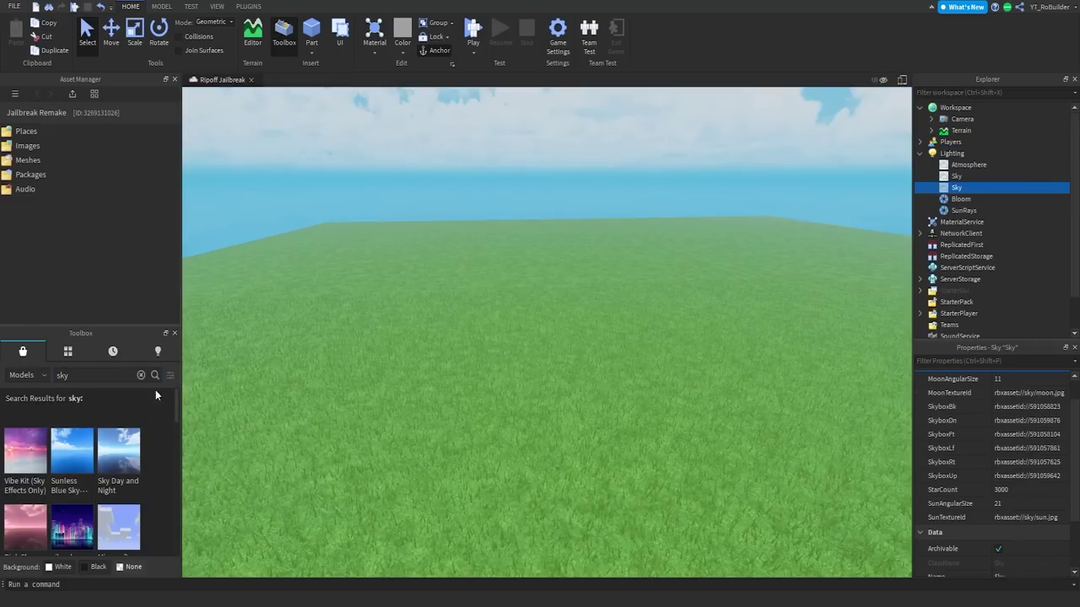
click(143, 378)
right_drag(455, 401, 454, 401)
click(175, 333)
right_drag(462, 272, 463, 272)
key(s)
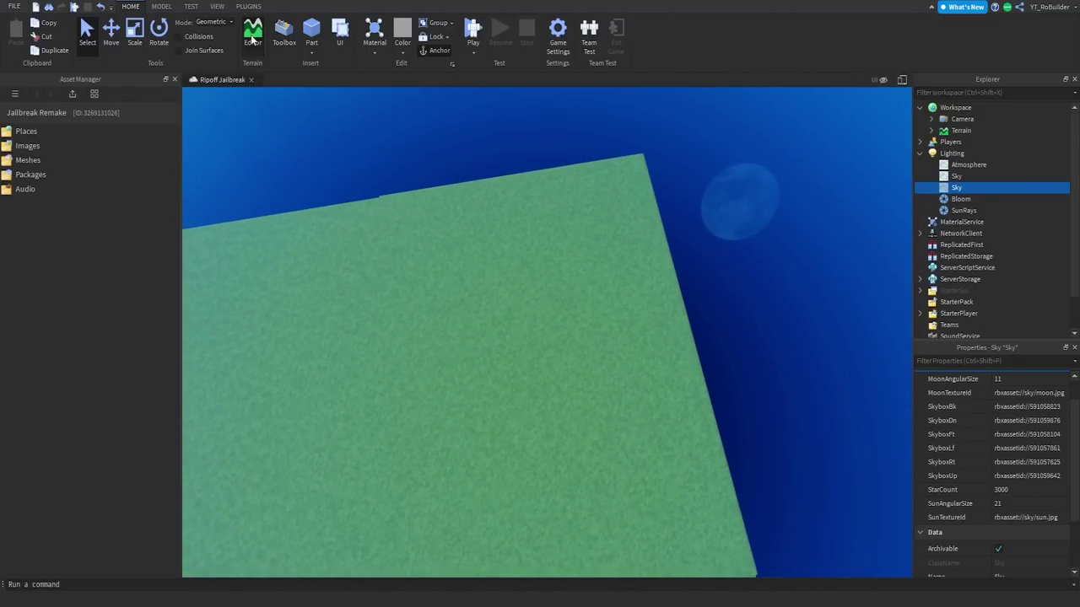
Step: Open the Terrain Editor, enlarge its panel, and choose the Add tool from the terrain editing tools
click(252, 39)
drag(90, 407, 78, 236)
click(160, 266)
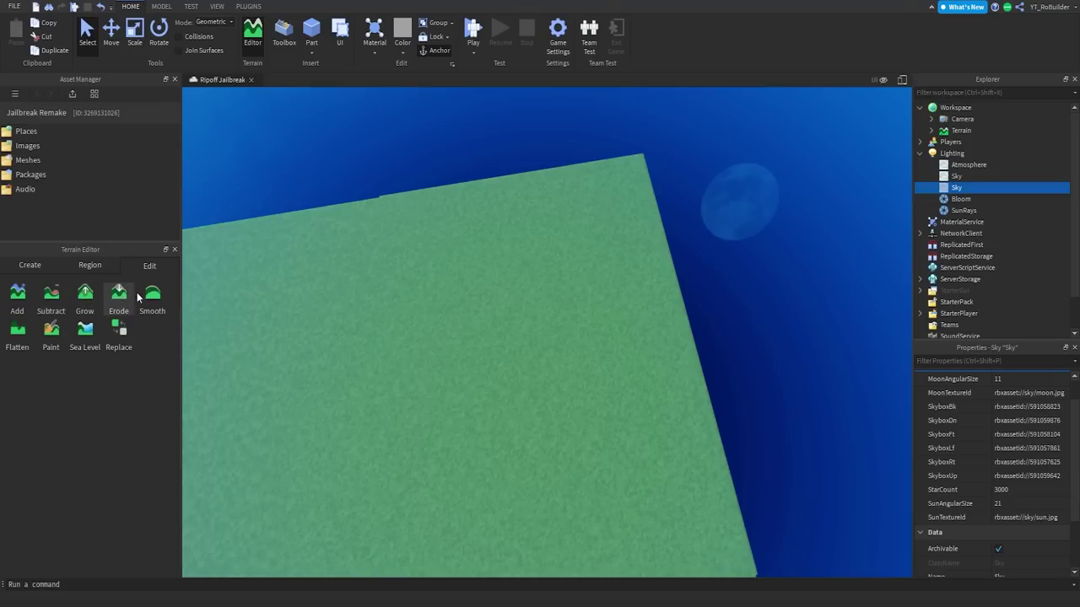
click(31, 303)
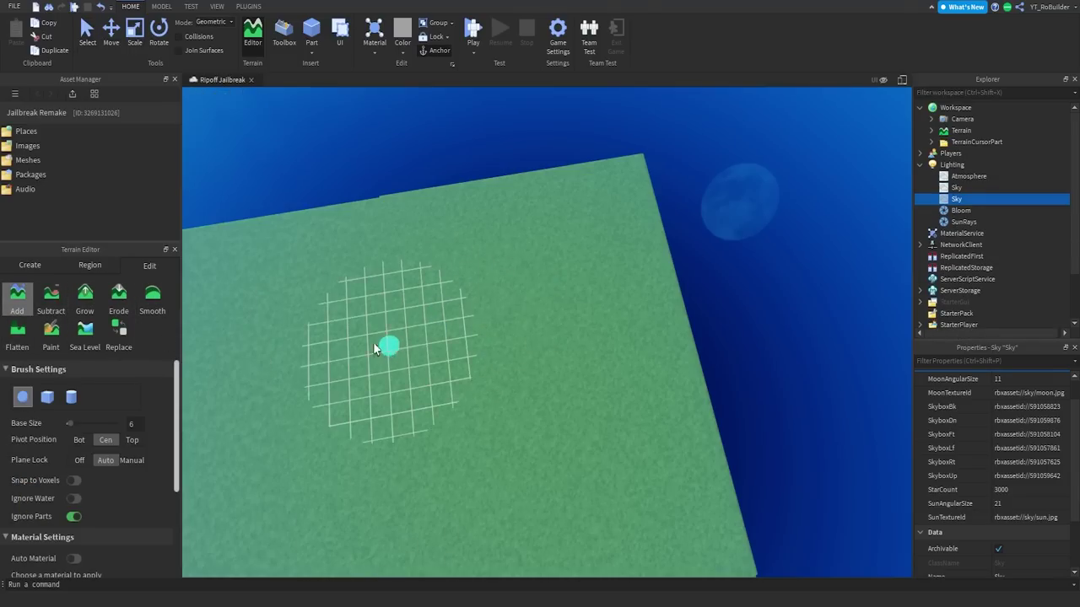
Step: Set the Add brush to a cylinder with base size and height 28, and choose sandstone as its material
drag(71, 425, 91, 426)
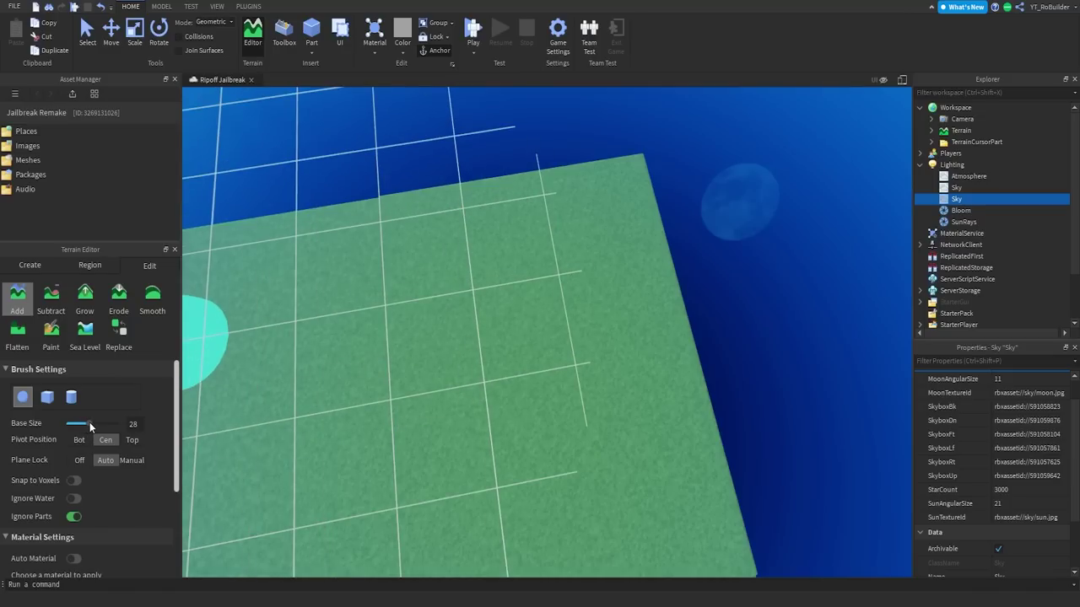
click(71, 397)
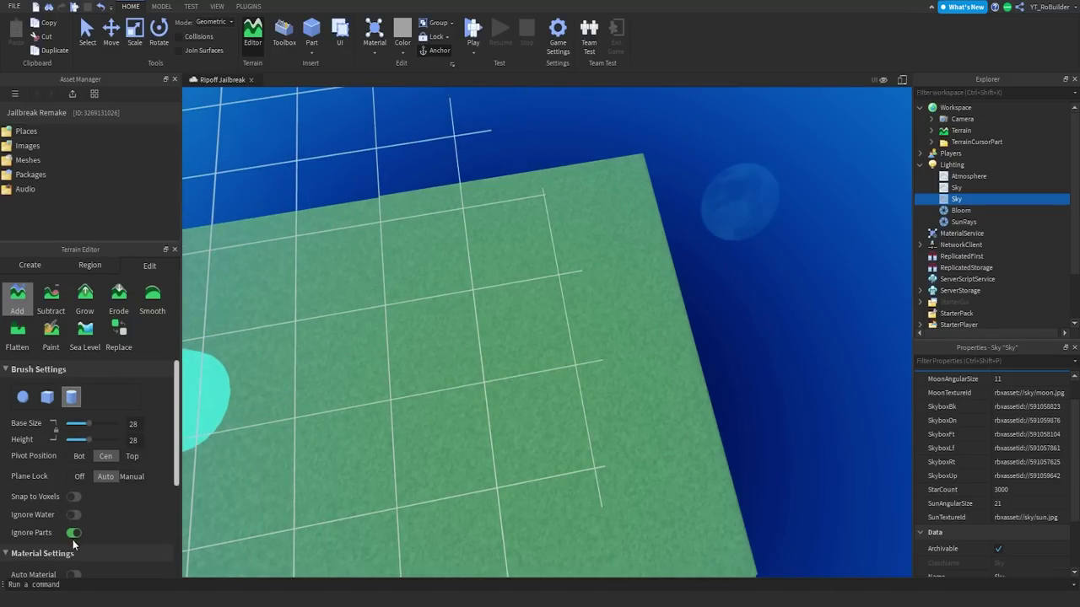
scroll(72, 540, down, 3)
scroll(93, 529, down, 2)
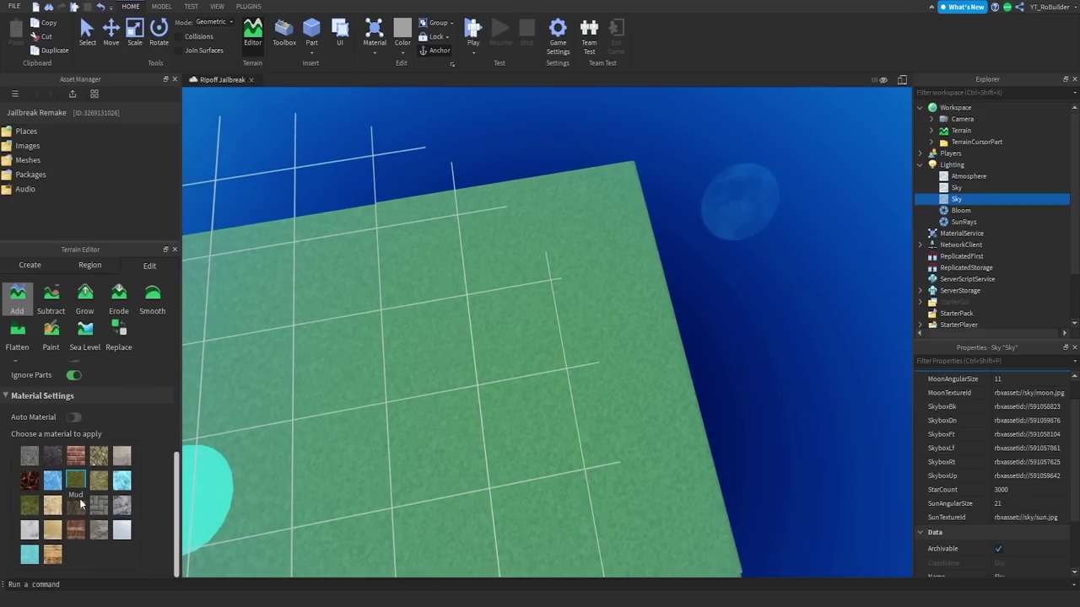
click(75, 530)
Step: Try adding a sandstone terrain stroke across the grass base with the large cylinder brush, and undo it
scroll(462, 454, down, 2)
right_drag(494, 461, 491, 456)
scroll(495, 463, down, 2)
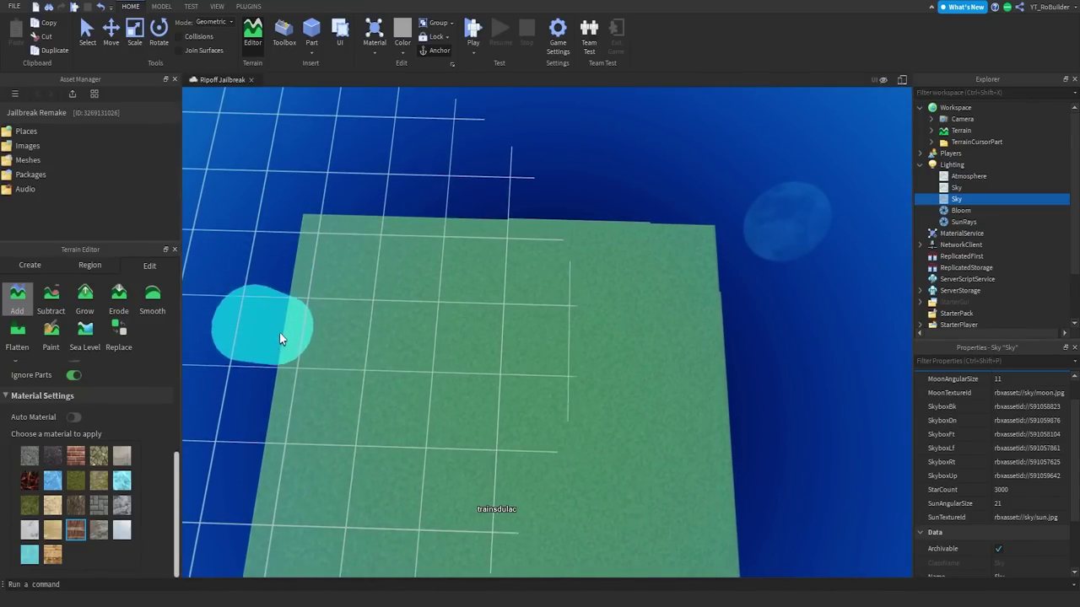
mouse_move(279, 332)
mouse_down()
mouse_move(376, 295)
mouse_move(408, 241)
mouse_move(544, 239)
mouse_move(600, 305)
mouse_move(718, 348)
mouse_up()
right_drag(691, 390, 693, 389)
scroll(691, 391, up, 5)
key(ctrl+z)
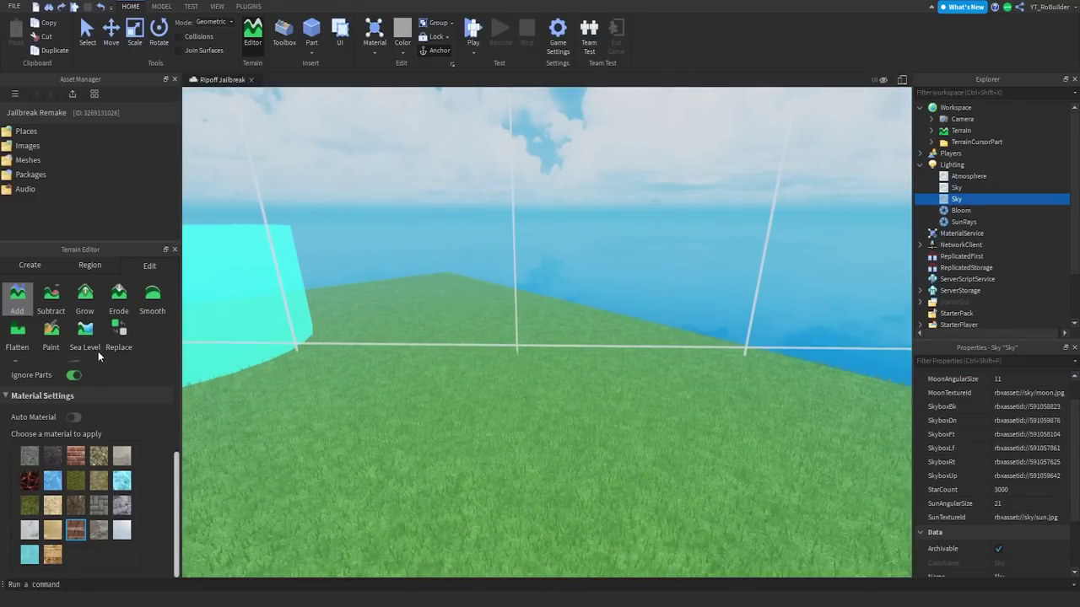
Step: Reduce the brush's base size and height to 9 and build stepped sandstone cliffs along one corner of the grass
scroll(92, 405, up, 5)
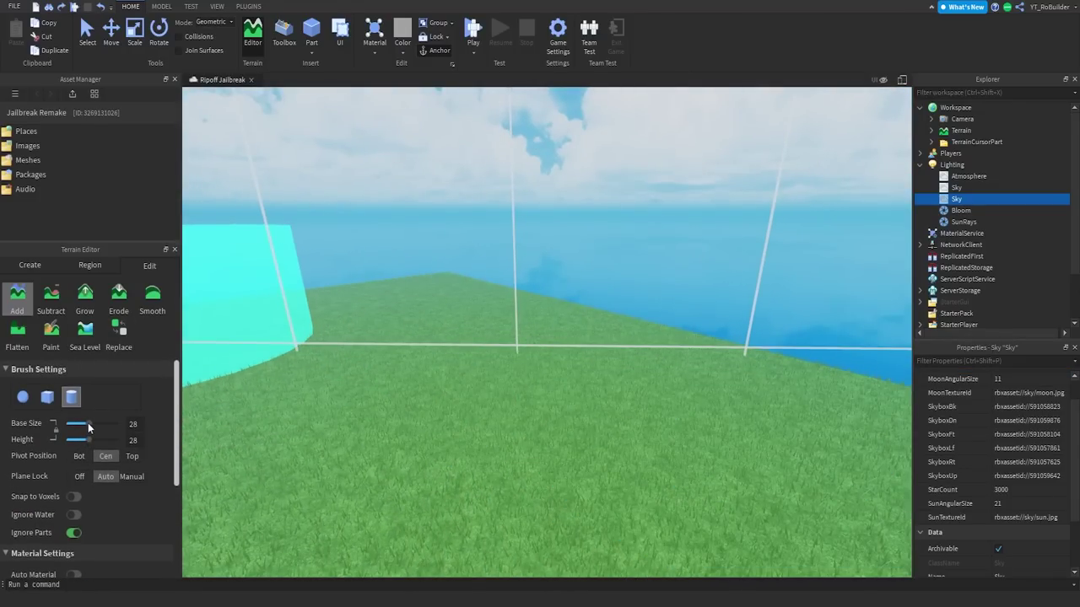
drag(89, 425, 72, 423)
right_drag(482, 336, 481, 337)
scroll(481, 336, down, 8)
mouse_move(220, 338)
mouse_down()
mouse_move(268, 326)
mouse_move(330, 264)
mouse_move(430, 223)
mouse_move(554, 234)
mouse_move(460, 213)
mouse_move(375, 215)
mouse_move(275, 291)
mouse_move(243, 342)
mouse_move(302, 198)
mouse_move(356, 173)
mouse_move(551, 216)
mouse_move(360, 186)
mouse_move(295, 243)
mouse_move(294, 258)
mouse_move(338, 197)
mouse_move(332, 218)
mouse_move(474, 200)
mouse_move(398, 199)
mouse_move(498, 178)
mouse_move(521, 189)
mouse_move(516, 205)
mouse_move(362, 205)
mouse_move(272, 244)
mouse_move(297, 181)
mouse_move(385, 163)
mouse_move(526, 183)
mouse_move(326, 168)
mouse_move(289, 206)
mouse_move(345, 185)
mouse_move(286, 212)
mouse_move(291, 155)
mouse_move(350, 150)
mouse_move(281, 195)
mouse_move(368, 144)
mouse_move(384, 155)
mouse_move(341, 154)
mouse_move(269, 198)
mouse_up()
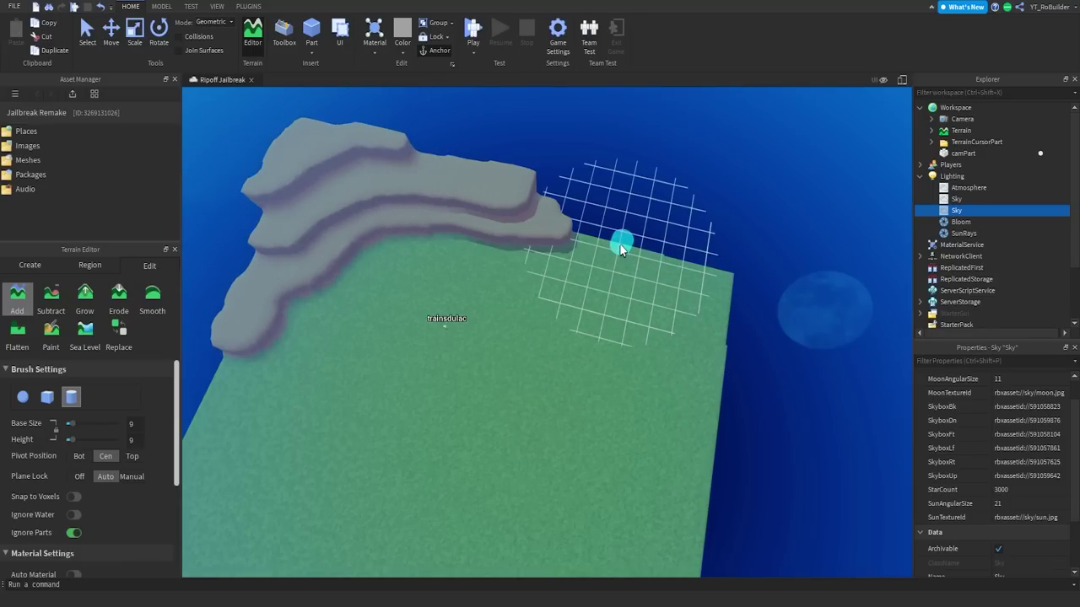
Step: Build stacked tiers of sandstone cliffs along the remaining corners and edges of the grass base
mouse_move(621, 243)
mouse_down()
mouse_move(663, 296)
mouse_move(653, 408)
mouse_move(678, 513)
mouse_move(723, 285)
mouse_move(633, 245)
mouse_move(727, 290)
mouse_move(701, 307)
mouse_move(673, 486)
mouse_move(693, 443)
mouse_move(682, 350)
mouse_up()
mouse_move(688, 347)
mouse_down()
mouse_move(674, 385)
mouse_move(689, 420)
mouse_up()
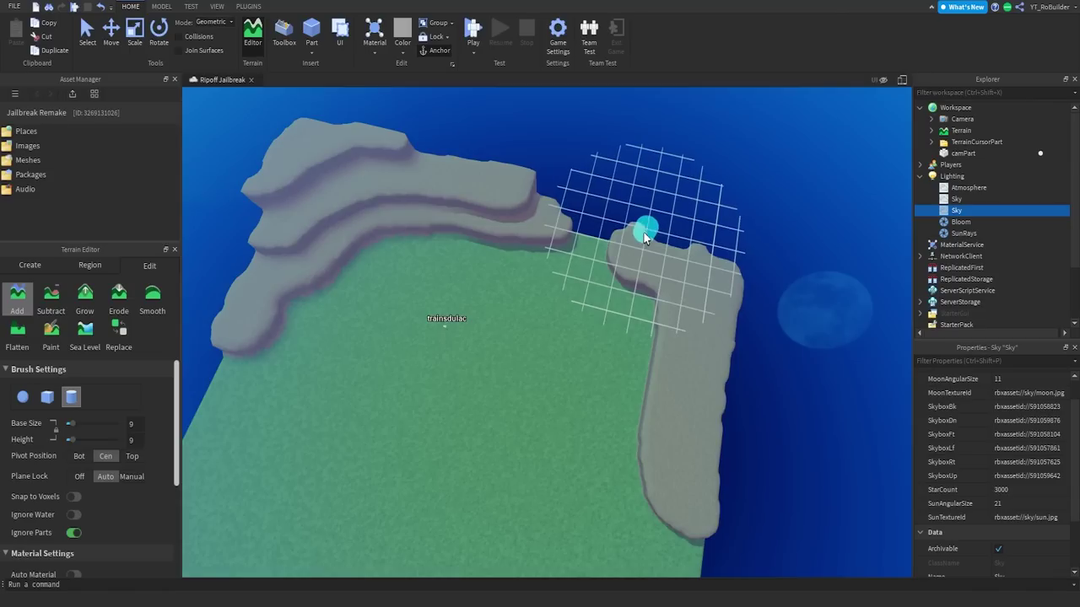
mouse_move(643, 231)
mouse_down()
mouse_move(700, 263)
mouse_move(717, 362)
mouse_move(727, 276)
mouse_up()
mouse_move(722, 431)
mouse_down()
mouse_move(690, 457)
mouse_move(697, 515)
mouse_move(715, 444)
mouse_up()
mouse_move(705, 524)
mouse_down()
mouse_move(728, 455)
mouse_move(739, 309)
mouse_move(739, 260)
mouse_move(718, 239)
mouse_up()
right_drag(562, 475, 560, 471)
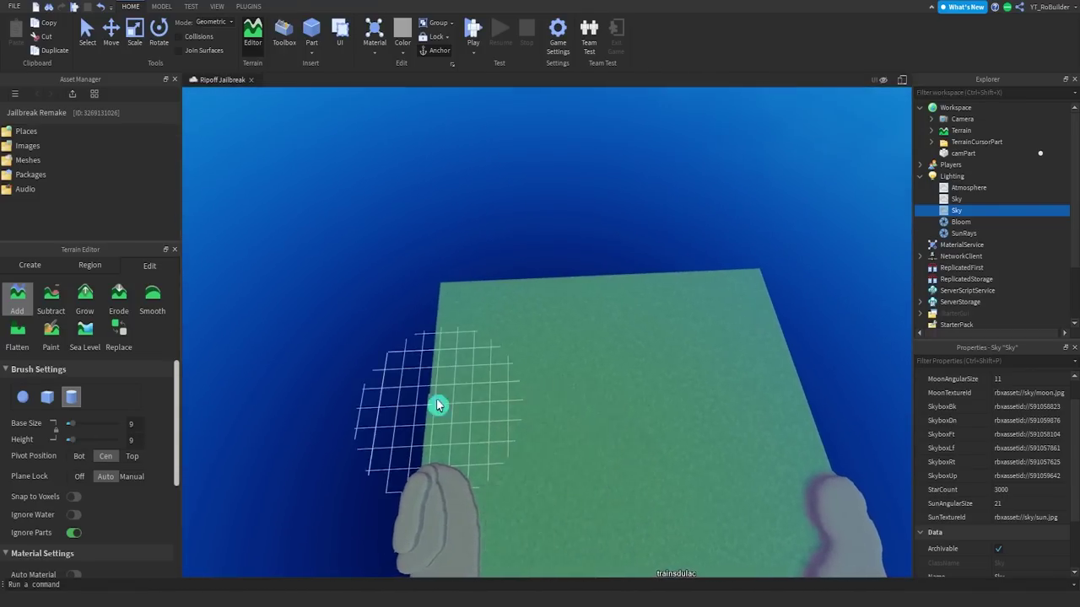
mouse_move(434, 396)
mouse_down()
mouse_move(662, 299)
mouse_move(660, 271)
mouse_move(440, 287)
mouse_move(439, 375)
mouse_move(472, 395)
mouse_move(515, 345)
mouse_move(667, 277)
mouse_move(494, 379)
mouse_move(463, 380)
mouse_move(460, 299)
mouse_move(448, 325)
mouse_move(453, 380)
mouse_move(480, 294)
mouse_move(636, 292)
mouse_move(484, 328)
mouse_up()
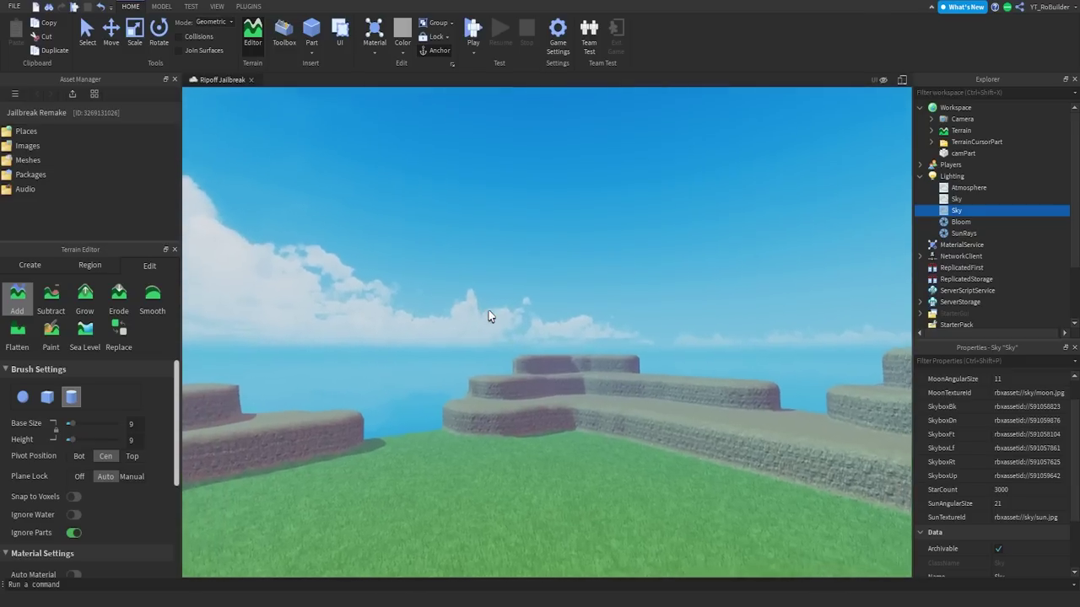
Step: Switch to the terrain Paint tool and turn its Plane Lock off
key(w)
right_drag(489, 310, 481, 311)
key(w)
key(s)
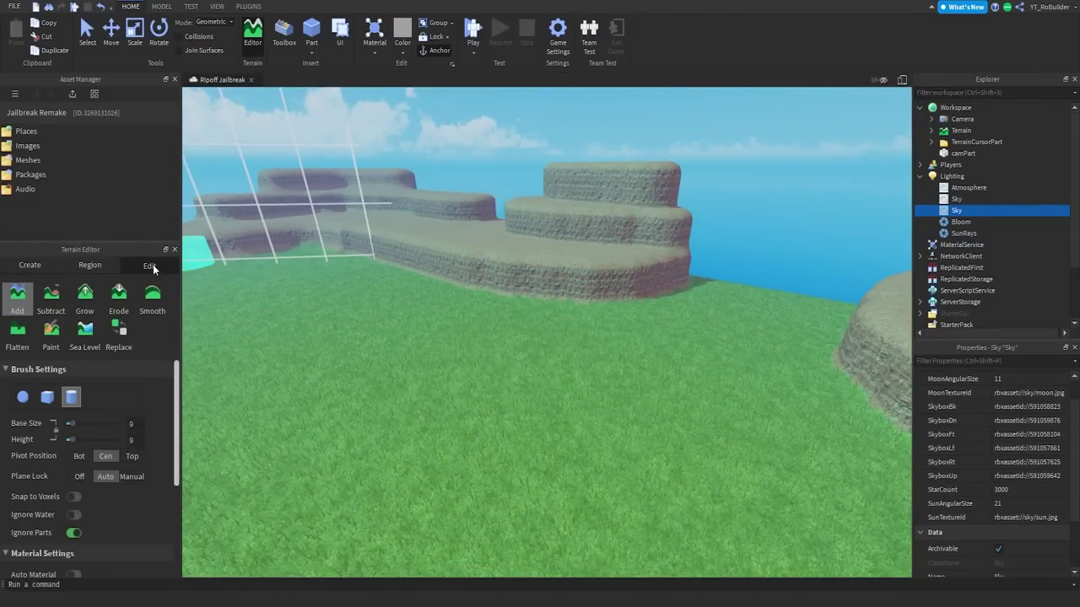
click(50, 331)
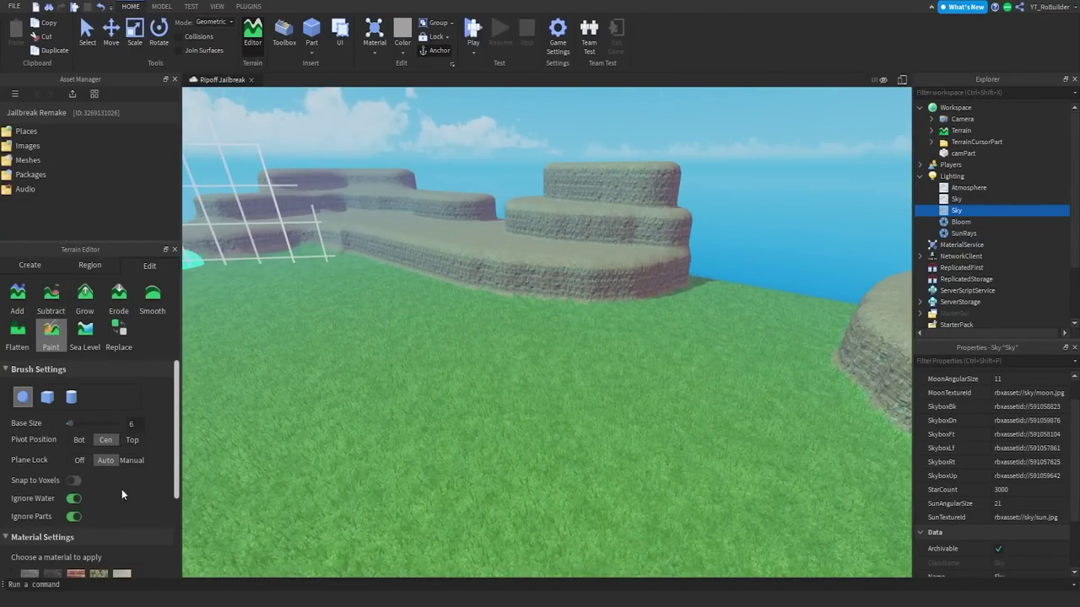
scroll(121, 494, down, 3)
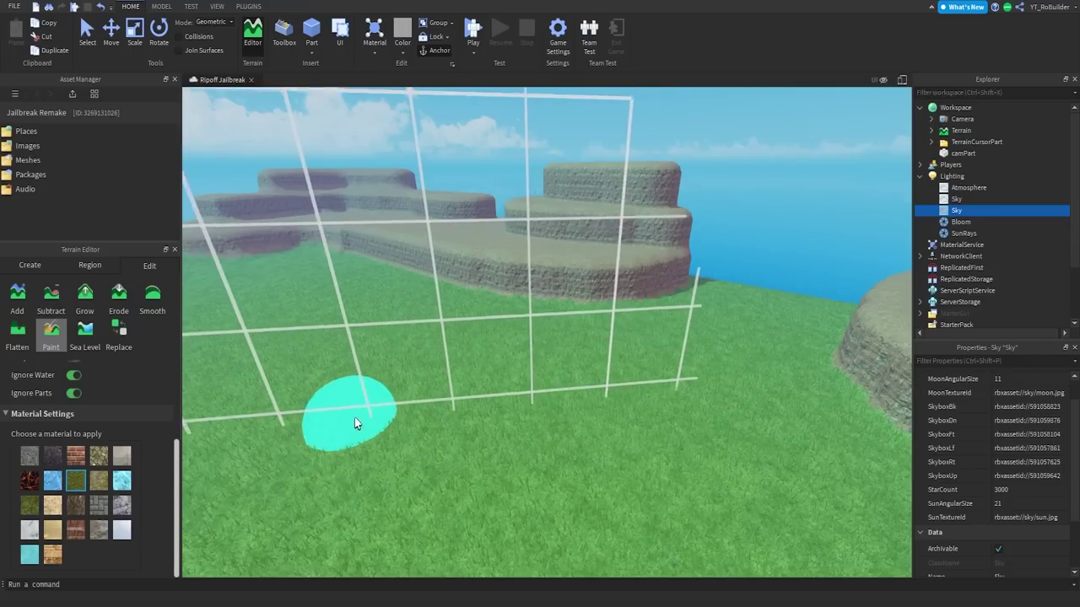
right_drag(356, 417, 373, 409)
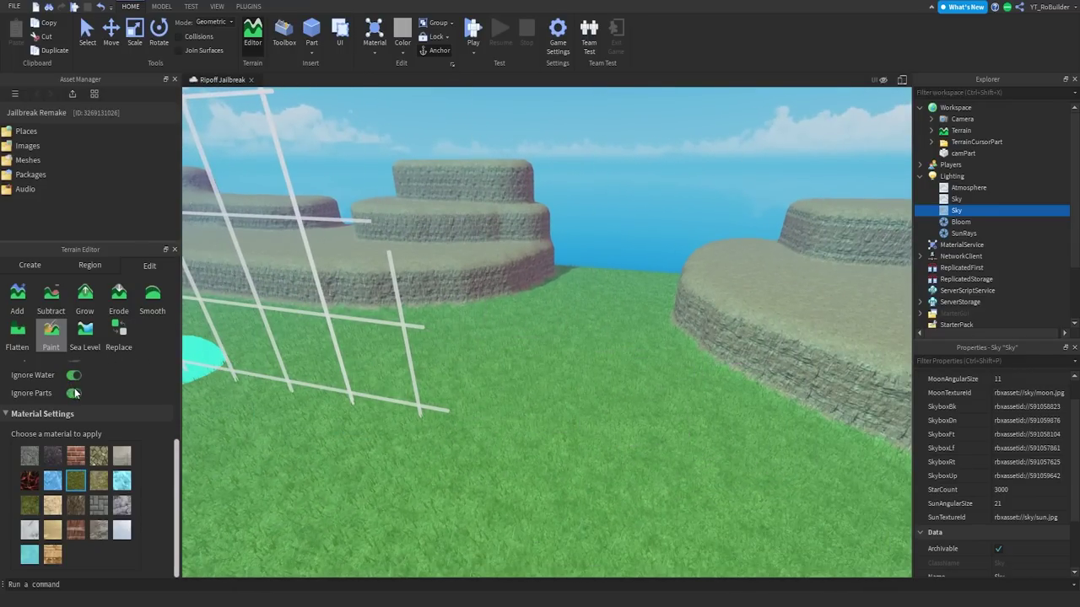
scroll(94, 386, up, 3)
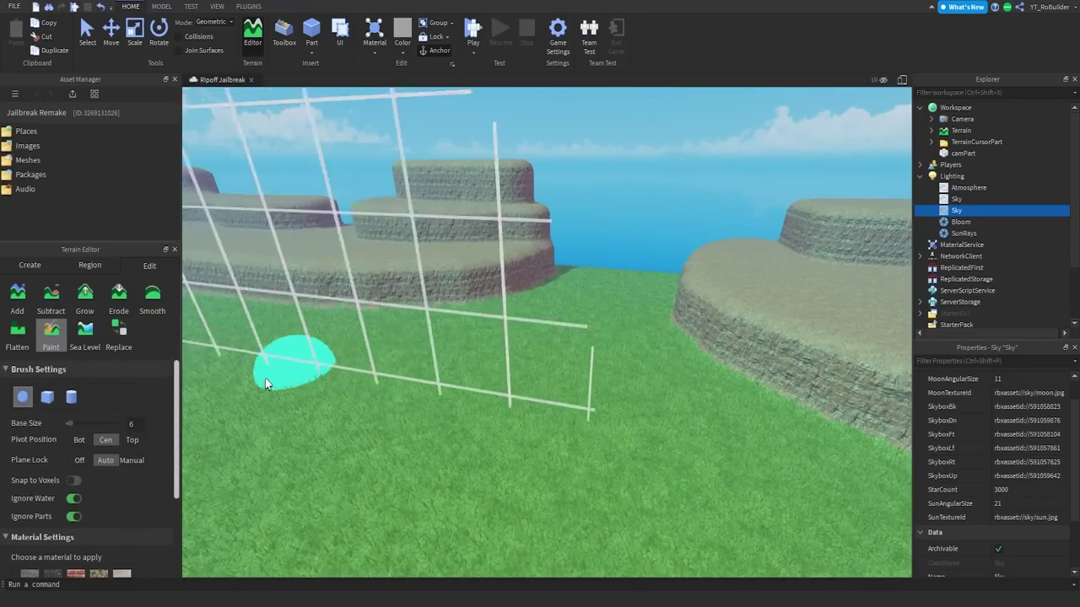
right_drag(460, 381, 435, 409)
key(s)
key(d)
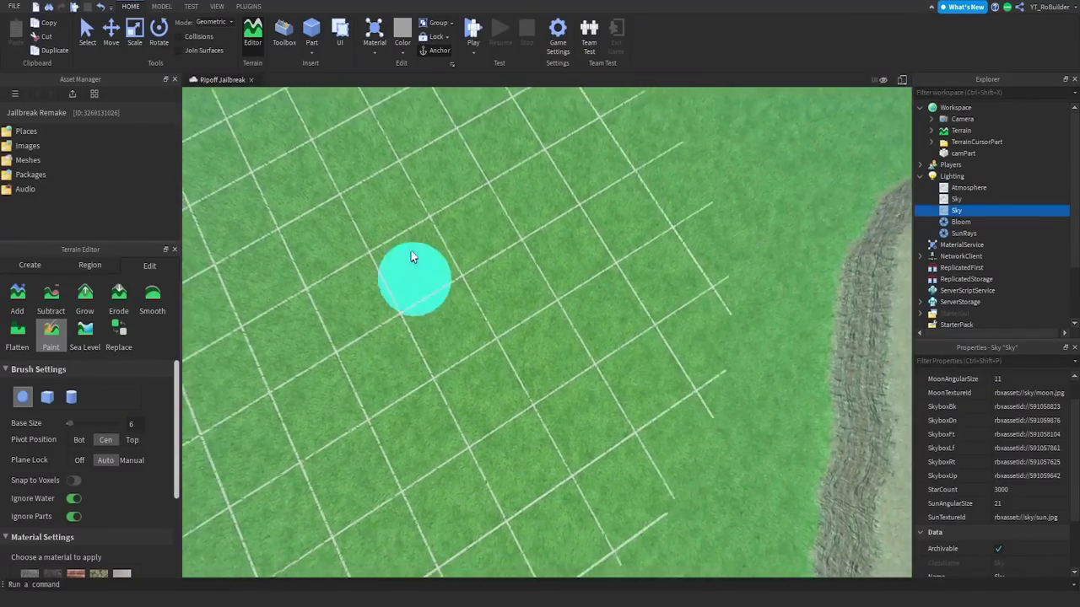
click(80, 461)
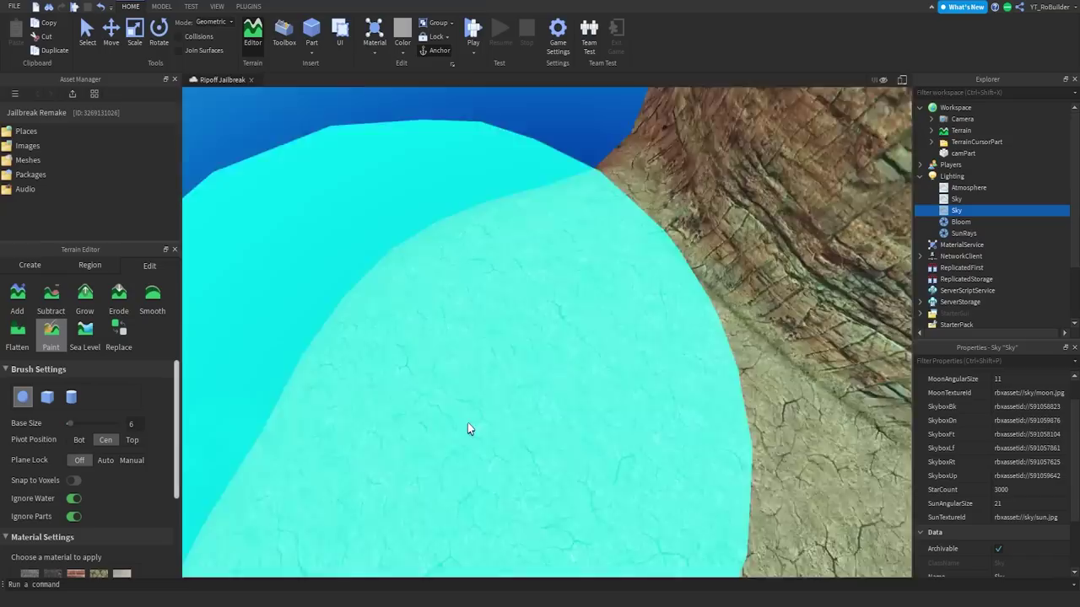
Step: Paint grass over the flat lower ledge of the corner cliff, working from its outer edge toward the middle
scroll(468, 422, down, 3)
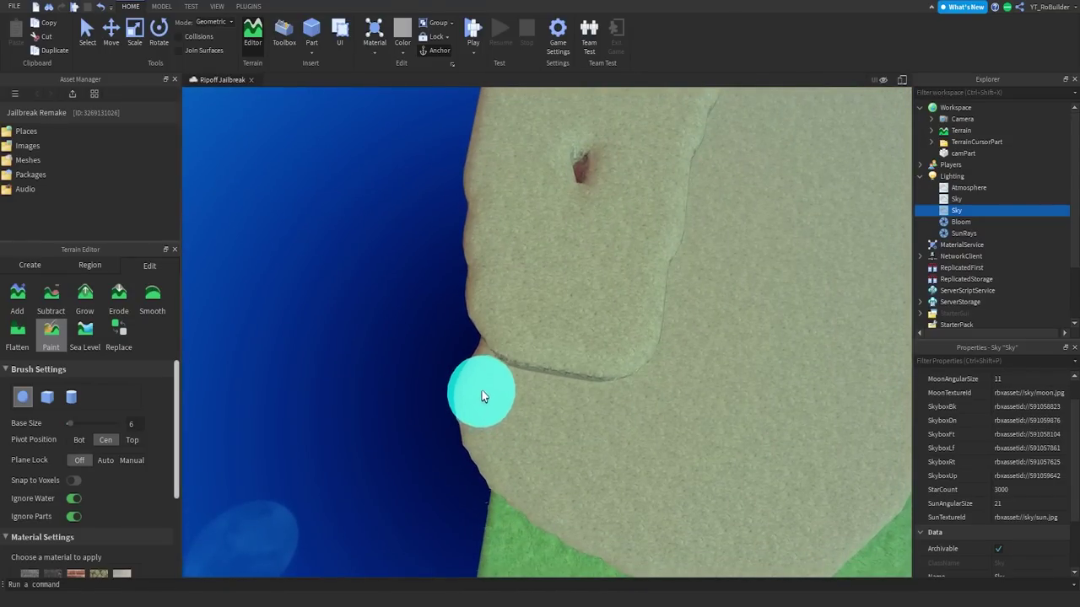
mouse_move(483, 392)
mouse_down()
mouse_move(490, 427)
mouse_move(558, 503)
mouse_move(636, 385)
mouse_move(632, 445)
mouse_move(713, 370)
mouse_up()
key(d)
key(s)
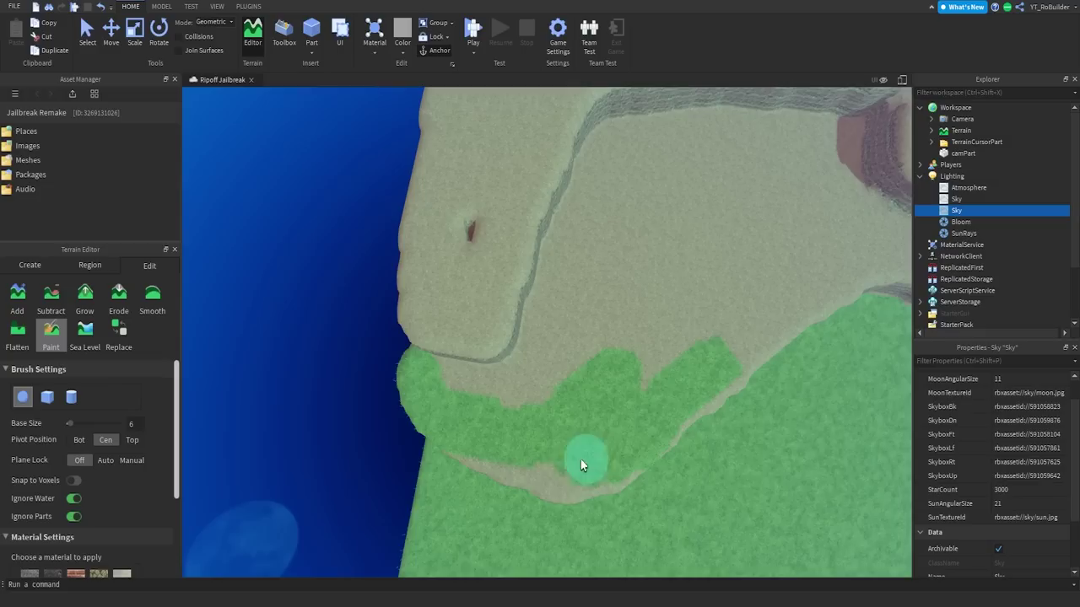
right_drag(487, 455, 472, 465)
key(w)
key(s)
key(d)
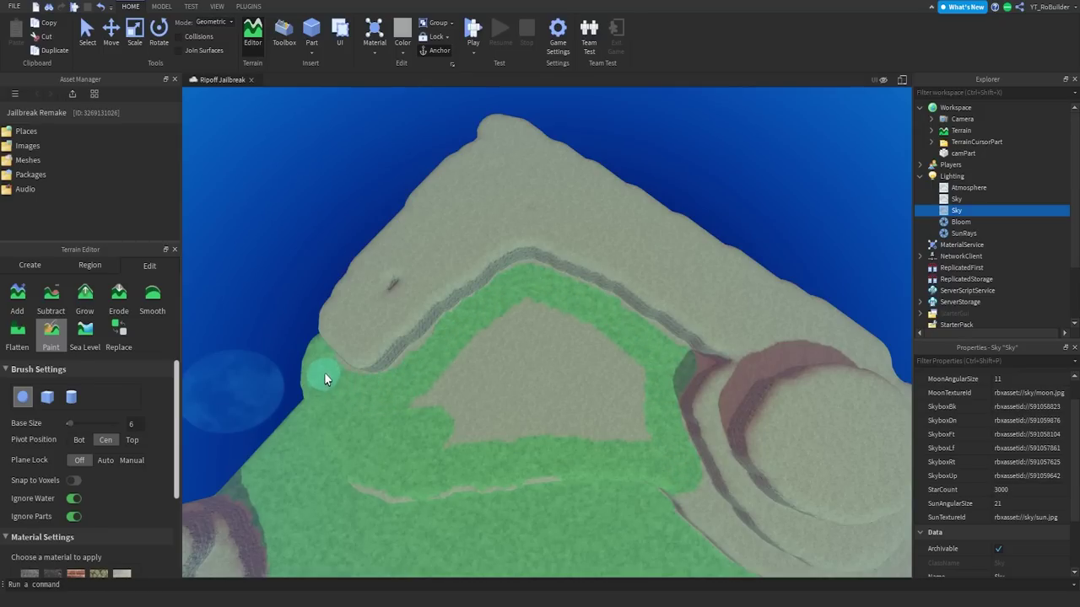
mouse_move(439, 387)
mouse_down()
mouse_move(523, 333)
mouse_move(513, 379)
mouse_move(544, 427)
mouse_up()
drag(647, 433, 588, 342)
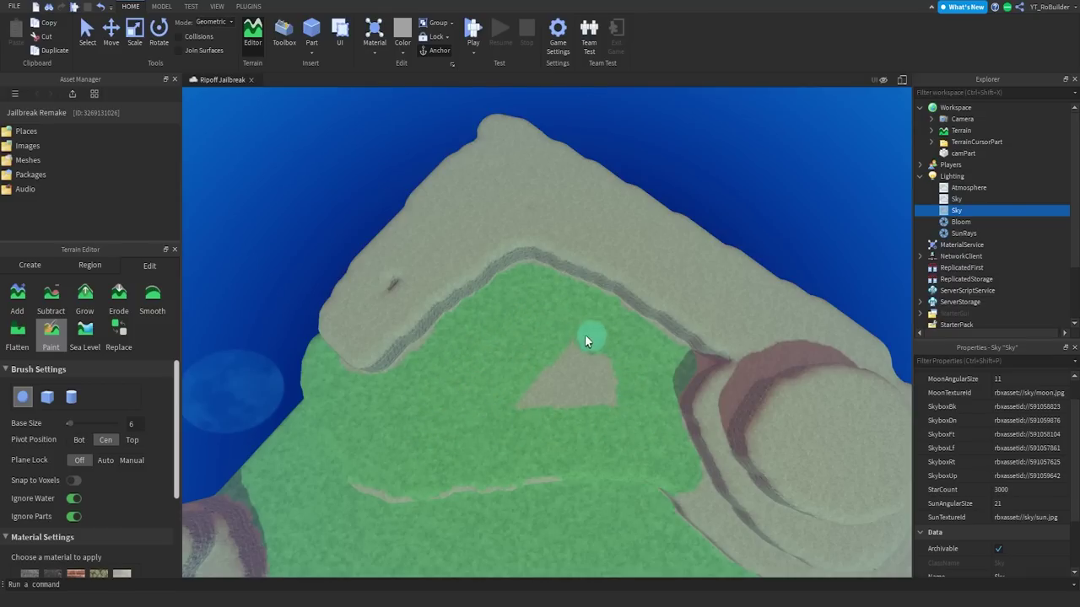
Step: Paint grass over the lower ledge beside the gap between two cliff groups
right_drag(556, 411, 572, 406)
key(w)
key(s)
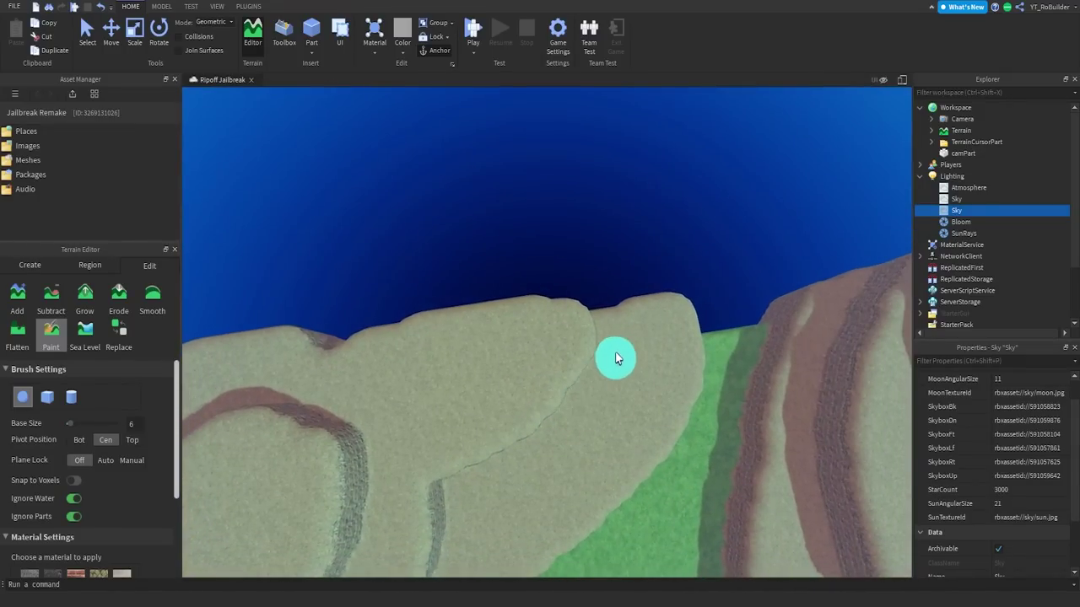
mouse_move(612, 329)
mouse_down()
mouse_move(622, 339)
mouse_move(549, 469)
mouse_up()
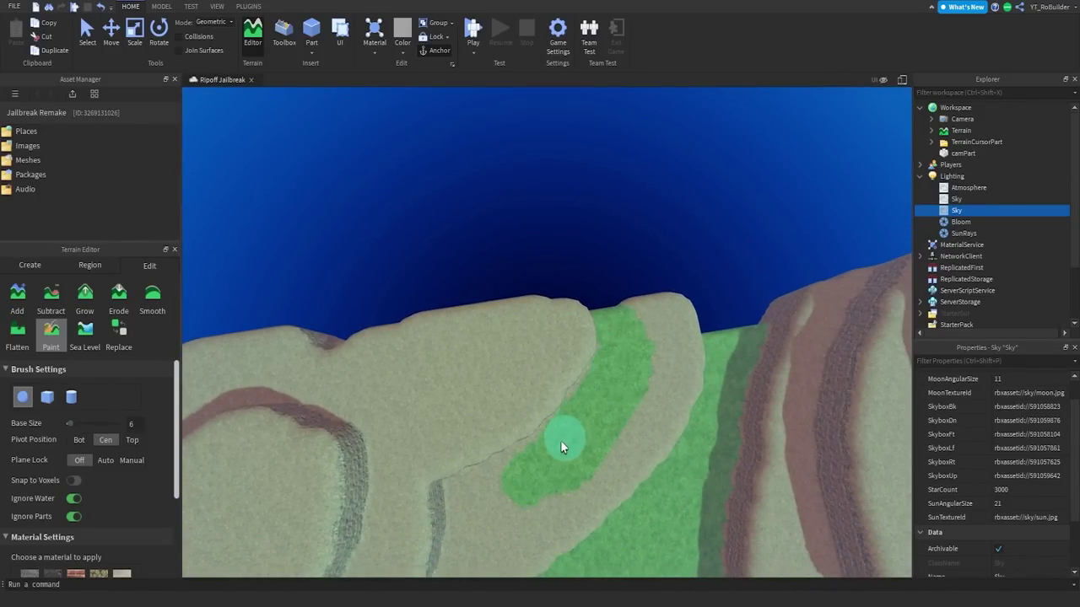
drag(480, 540, 637, 383)
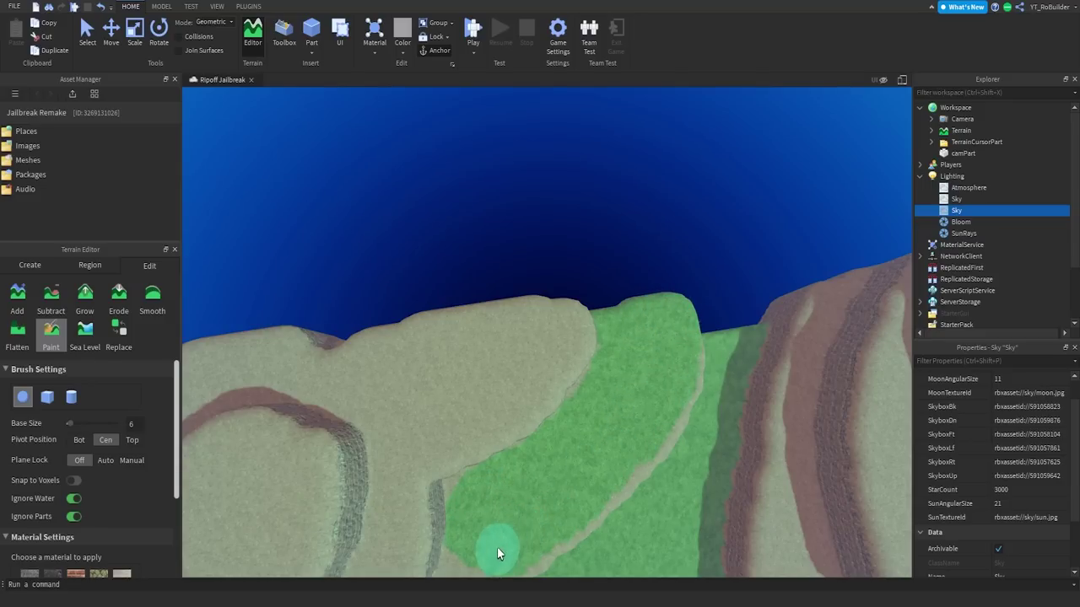
Step: Paint grass over the lowest ledge curving around the base of the rounded, tiered cliff
right_drag(663, 430, 659, 431)
key(s)
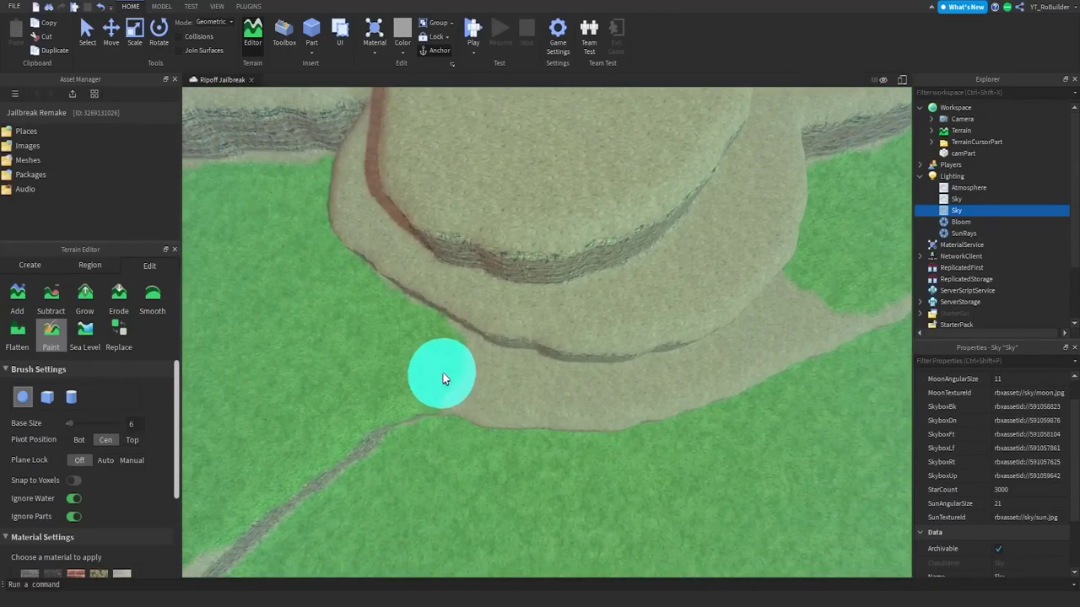
drag(443, 378, 575, 400)
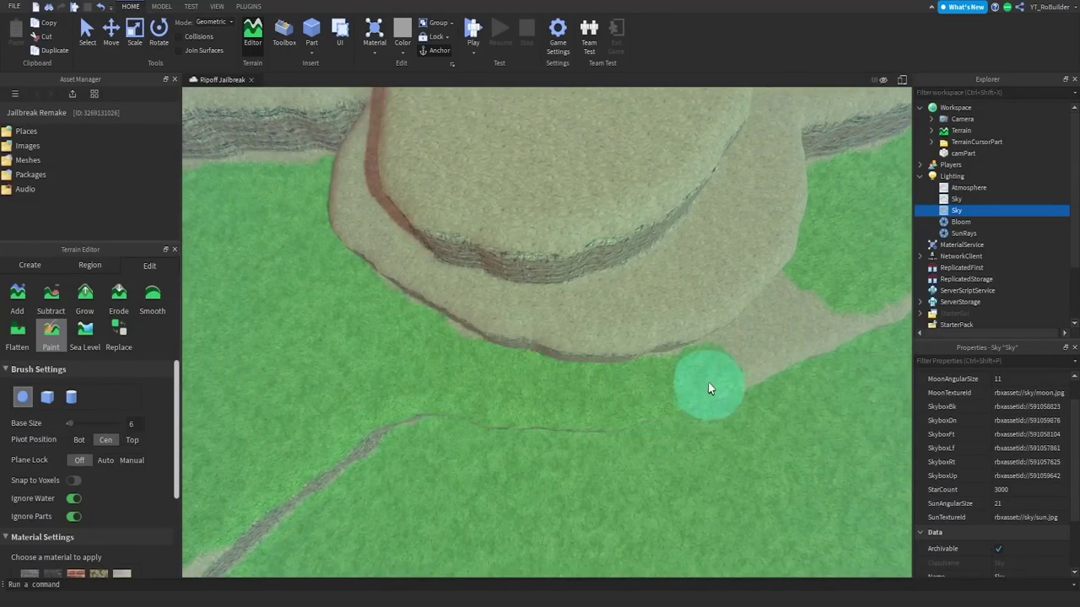
drag(790, 332, 848, 286)
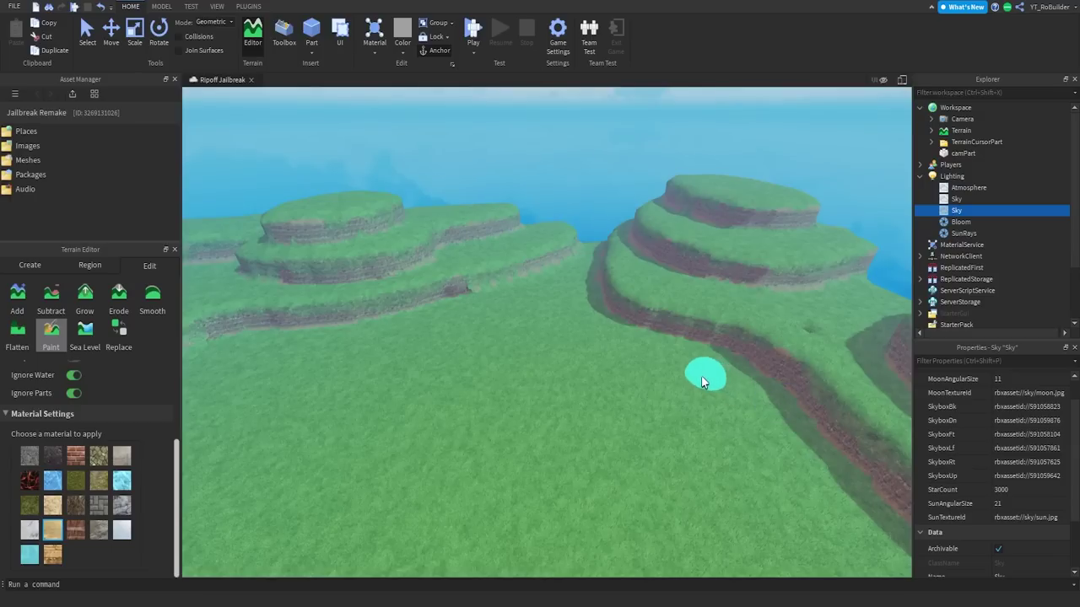
Step: Inspect the whole map from above and its grass-covered and sand-covered cliffs up close
key(w)
right_drag(702, 377, 702, 378)
key(w)
key(w)
key(s)
key(s)
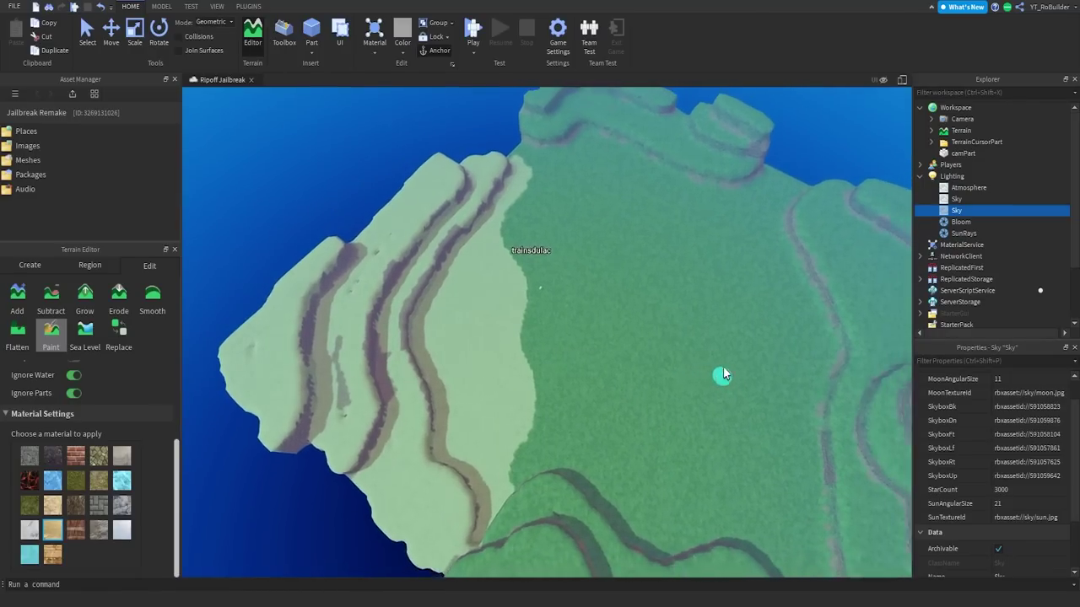
key(d)
key(a)
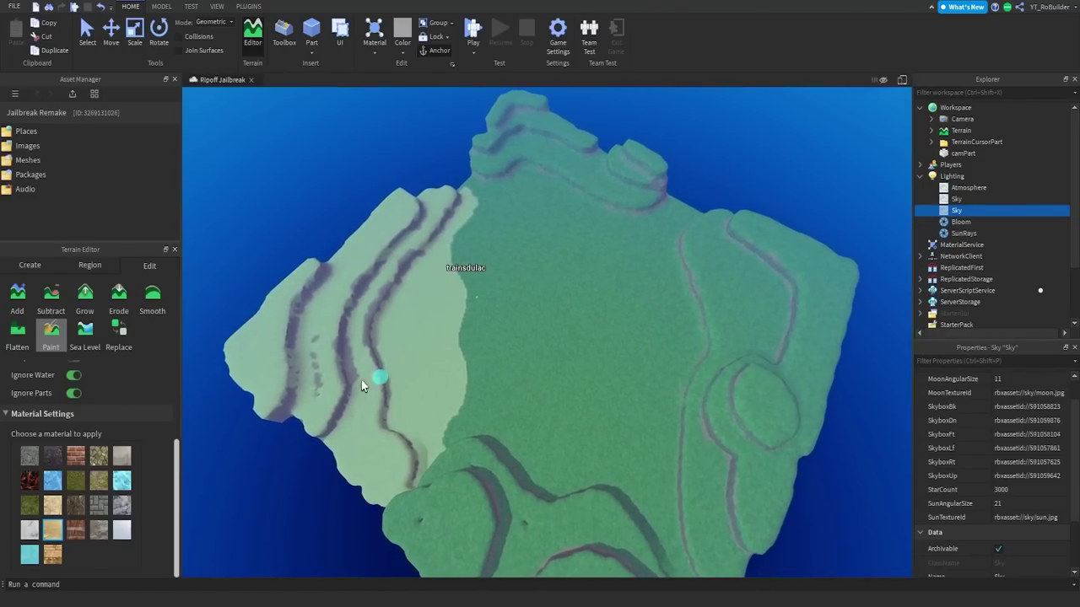
right_drag(571, 412, 571, 412)
scroll(571, 414, up, 10)
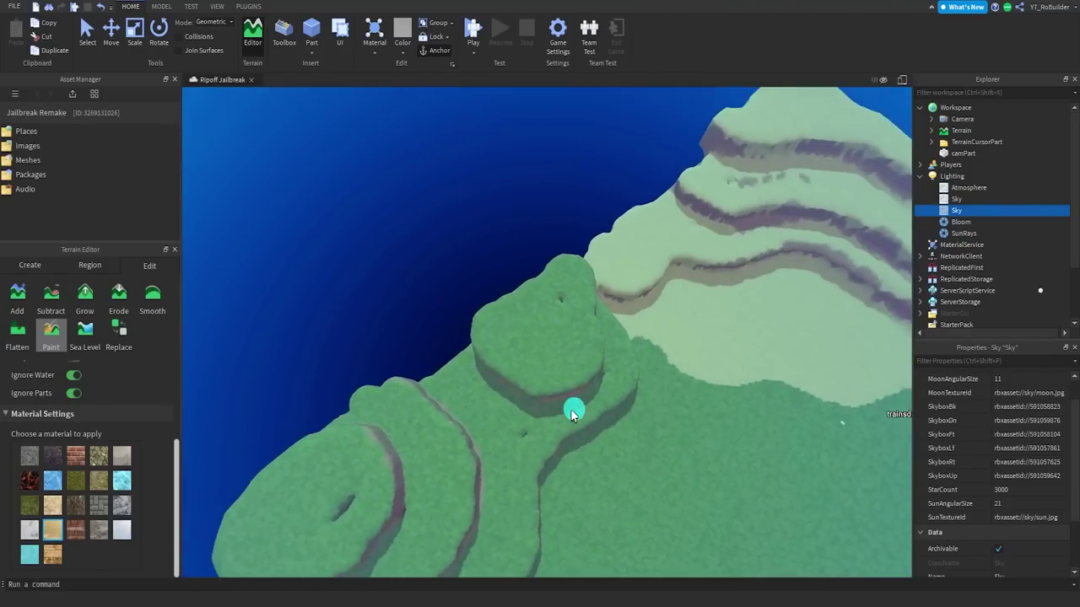
scroll(750, 264, down, 10)
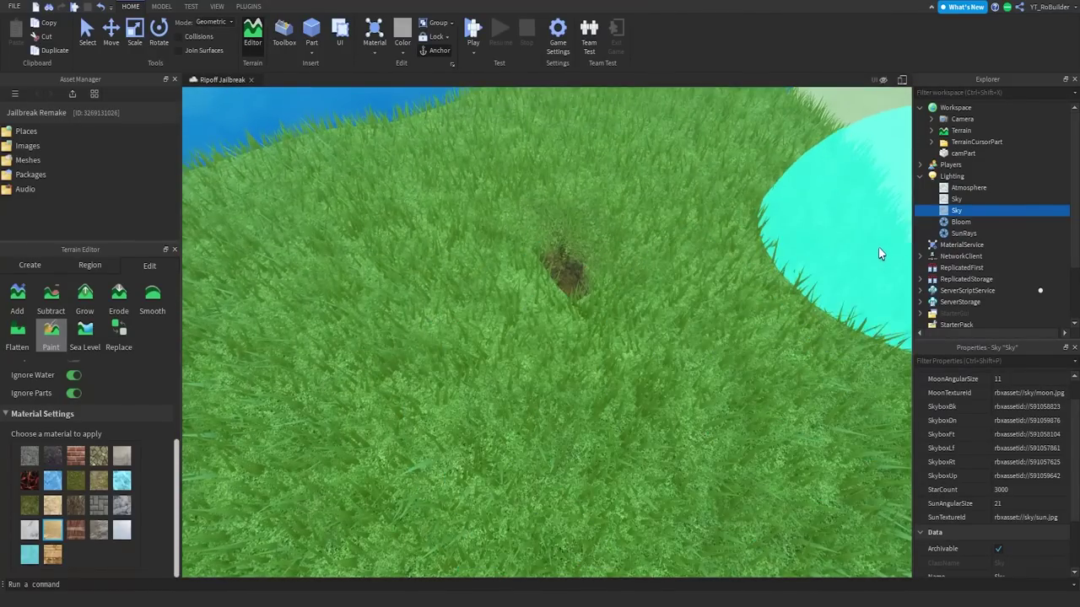
Step: Paint Rock patches with a size 2 brush on the lower and middle walls of the sand-covered tiered cliff
scroll(749, 268, up, 8)
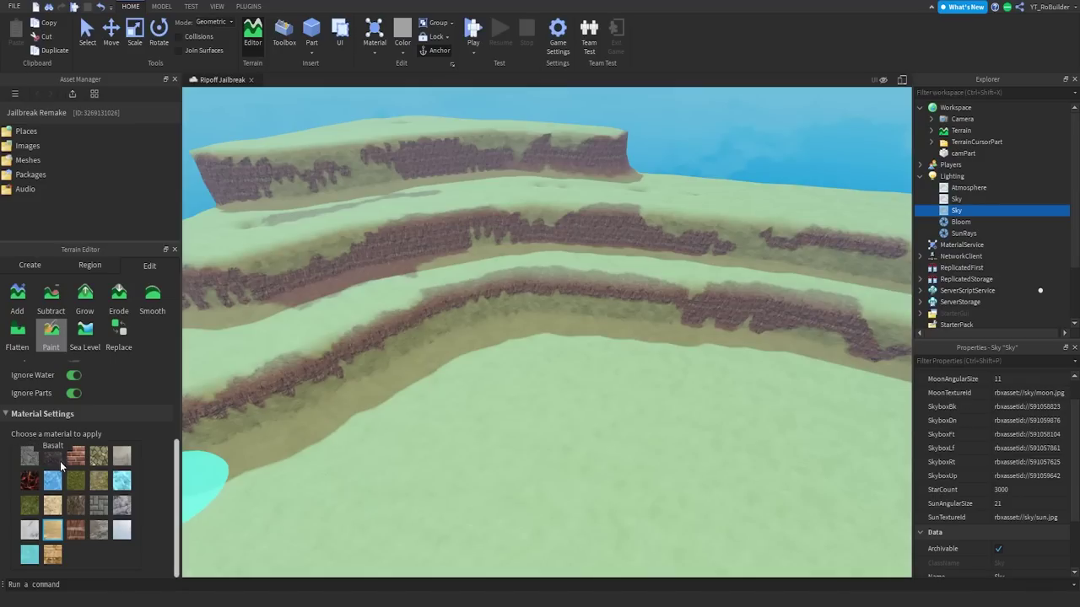
click(122, 509)
scroll(430, 375, up, 6)
scroll(74, 385, up, 2)
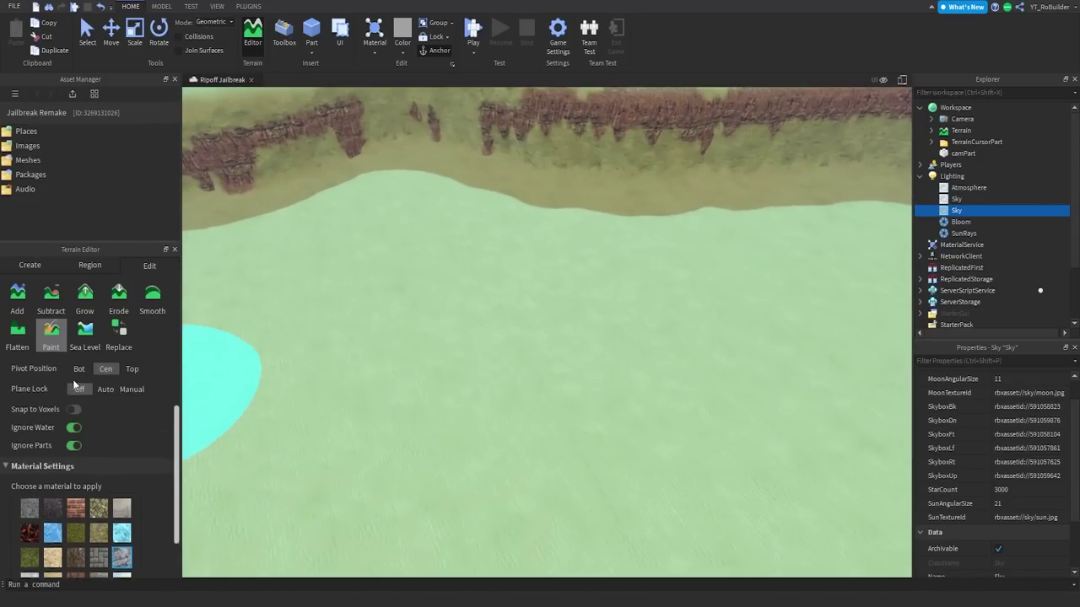
scroll(74, 385, up, 2)
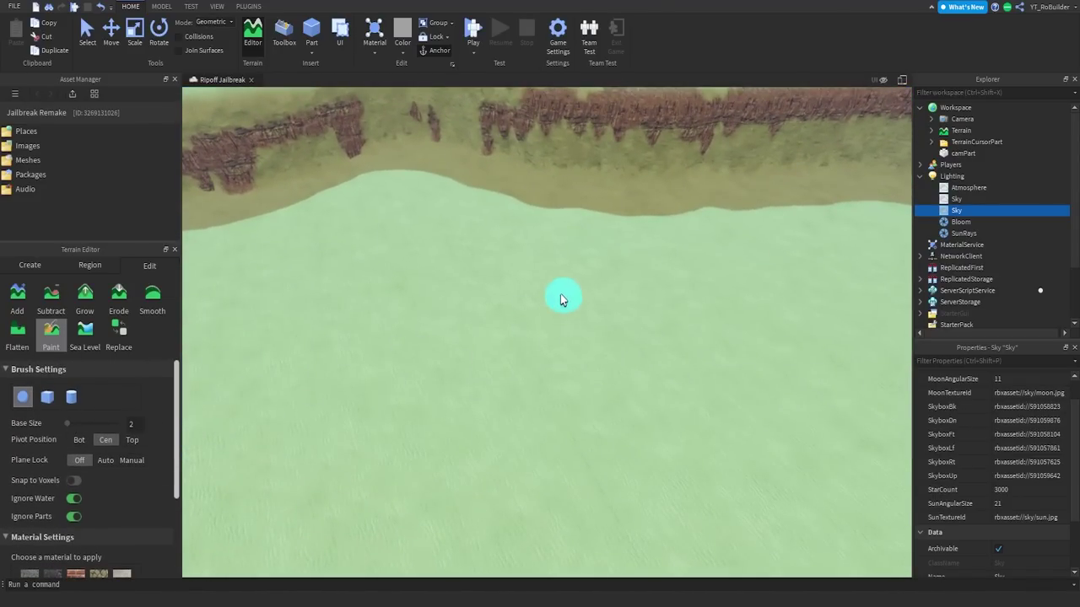
right_drag(563, 299, 561, 319)
drag(561, 319, 675, 333)
right_drag(676, 337, 677, 356)
scroll(678, 361, down, 6)
drag(604, 261, 629, 260)
right_drag(678, 286, 681, 286)
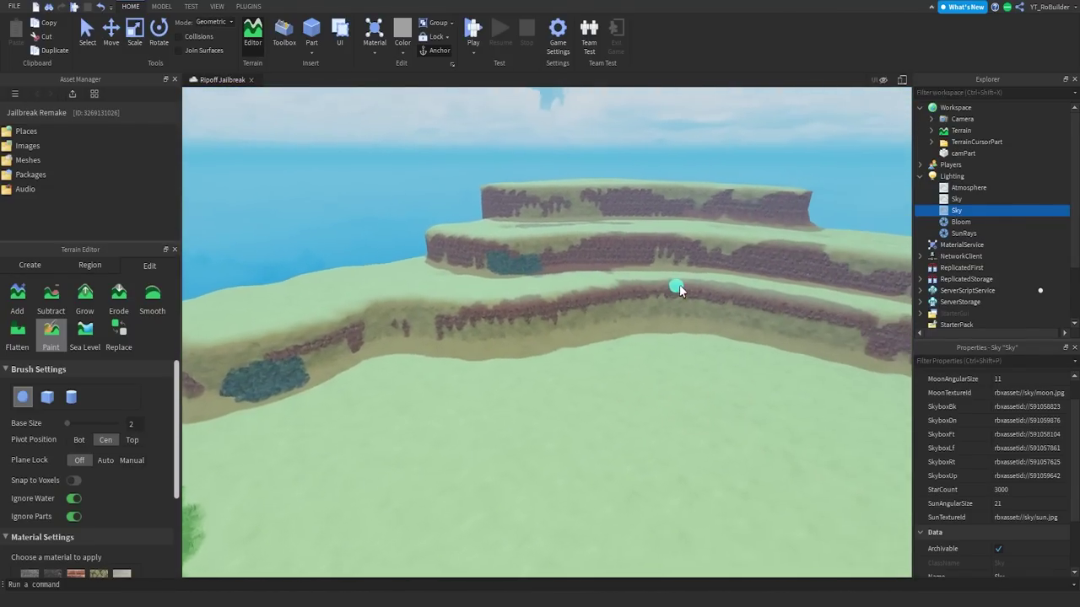
Step: Paint Rock patches on several tier walls of the grass-covered corner cliff
key(d)
right_drag(764, 303, 764, 304)
key(w)
drag(625, 246, 634, 246)
right_drag(672, 238, 654, 220)
key(w)
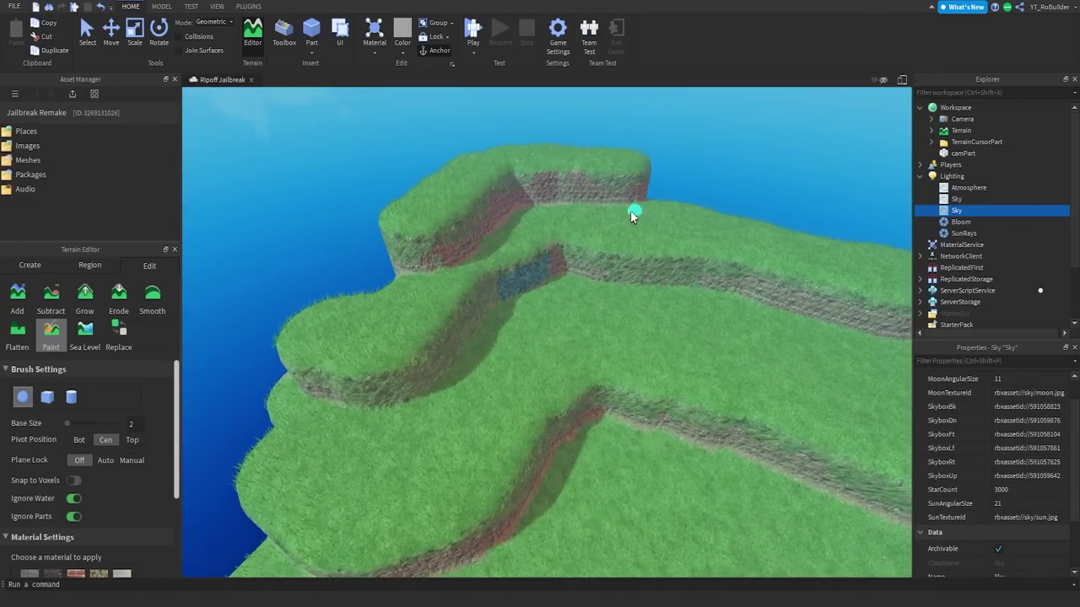
click(623, 201)
drag(707, 291, 714, 295)
right_drag(732, 353, 731, 353)
drag(711, 333, 741, 330)
Step: Paint Rock patches along the low cliff wall that curves around the edge of the grass base
right_drag(712, 262, 703, 214)
key(w)
drag(619, 358, 660, 361)
key(w)
mouse_move(674, 351)
right_down()
mouse_move(578, 361)
mouse_move(582, 335)
right_up()
key(w)
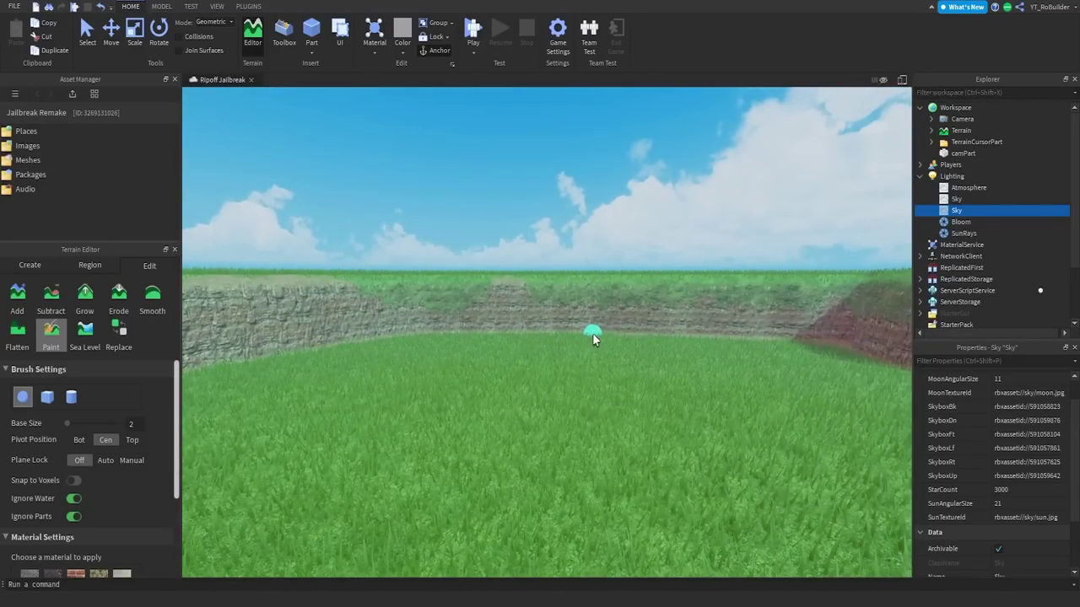
drag(593, 333, 612, 336)
Step: Paint Rock patches on the cliff walls on both sides of the grassy gap between two cliff groups
right_drag(654, 347, 723, 360)
key(s)
key(w)
key(s)
click(670, 364)
key(w)
click(538, 355)
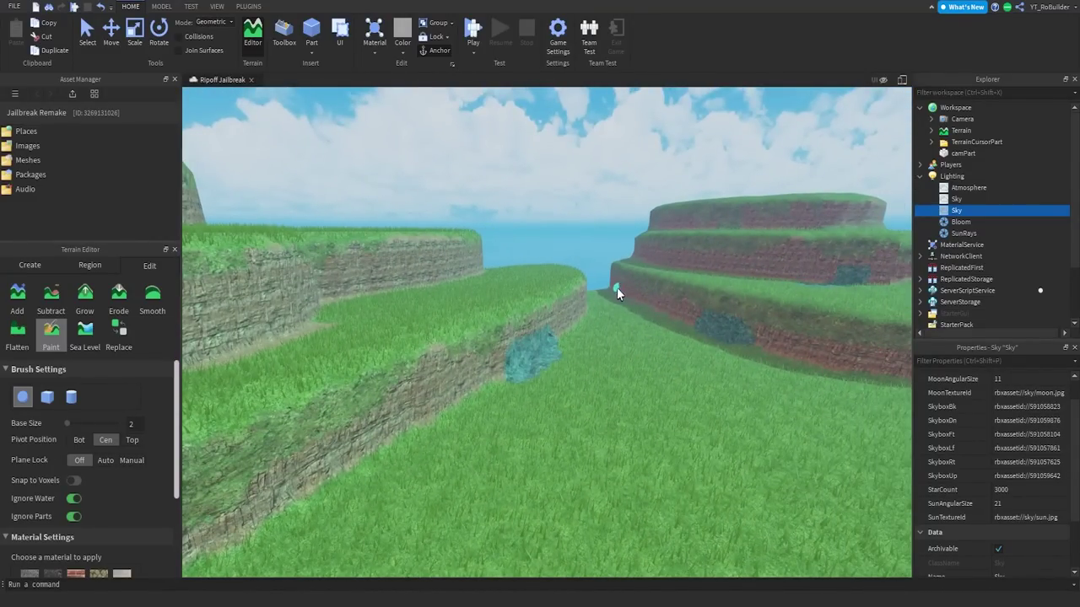
Step: Paint Rock patches on the lower and upper walls of the rounded grass cliffs next to the sand area
right_drag(617, 287, 614, 284)
key(w)
drag(646, 357, 744, 371)
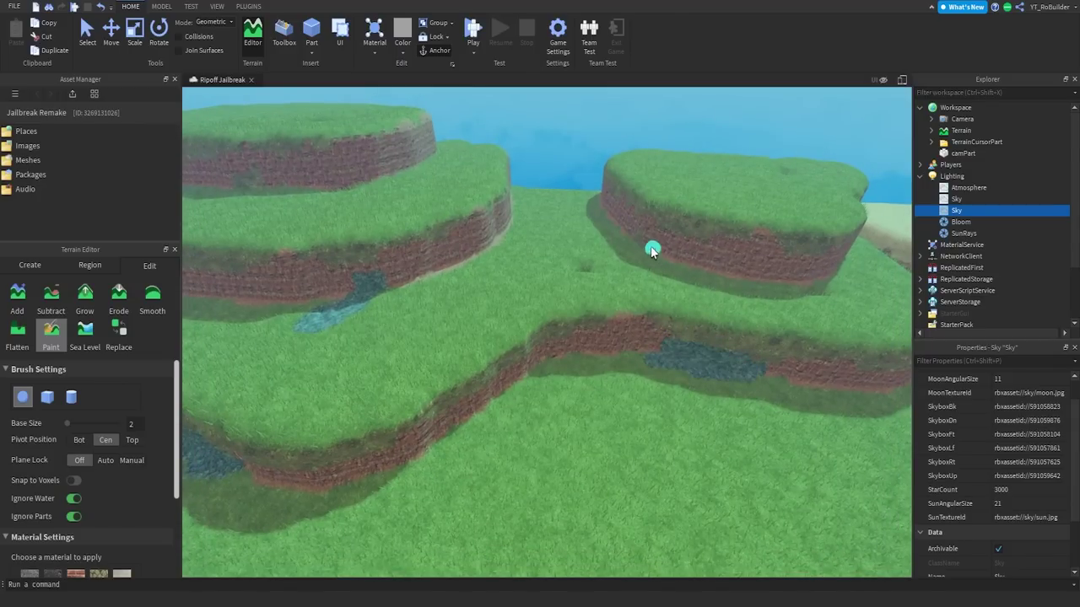
right_drag(639, 275, 638, 274)
key(w)
drag(639, 313, 617, 289)
key(w)
right_drag(557, 315, 554, 318)
key(s)
Step: Set up the terrain Add tool with a sphere brush and the Rock material
click(89, 302)
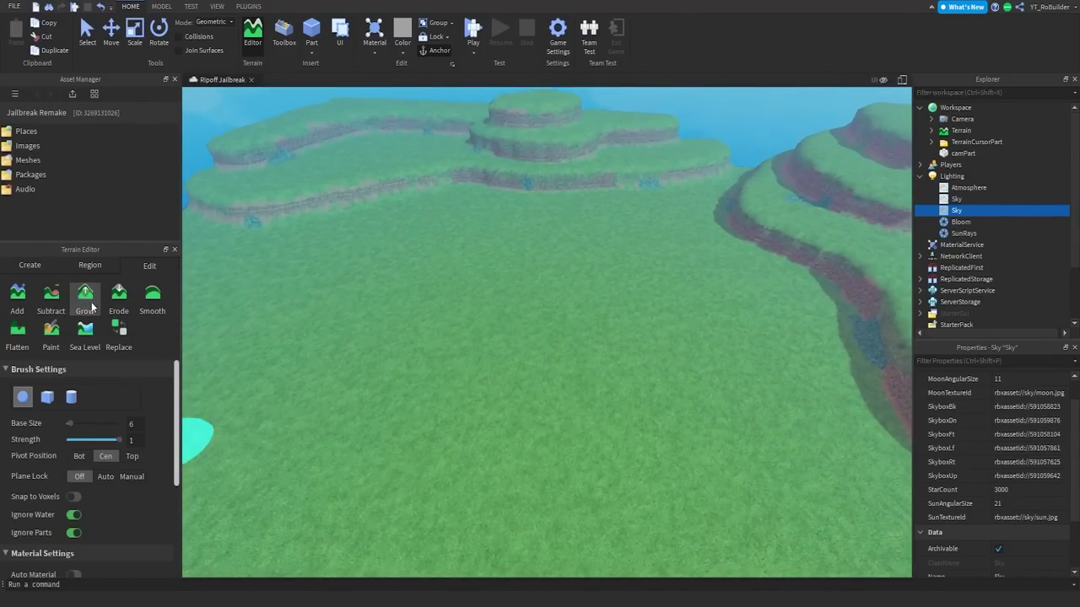
right_drag(511, 449, 513, 450)
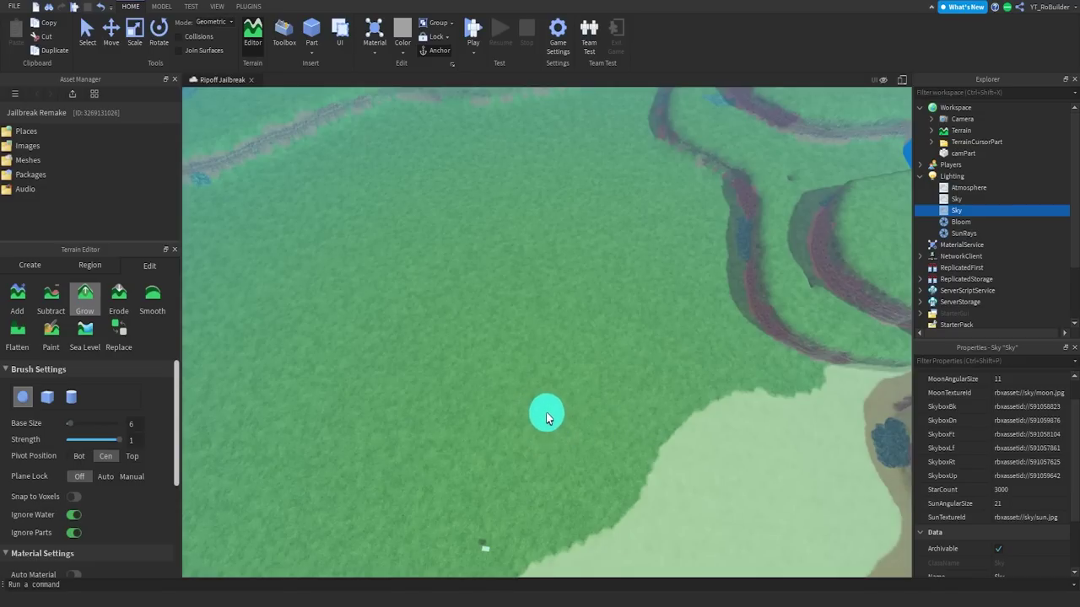
click(17, 293)
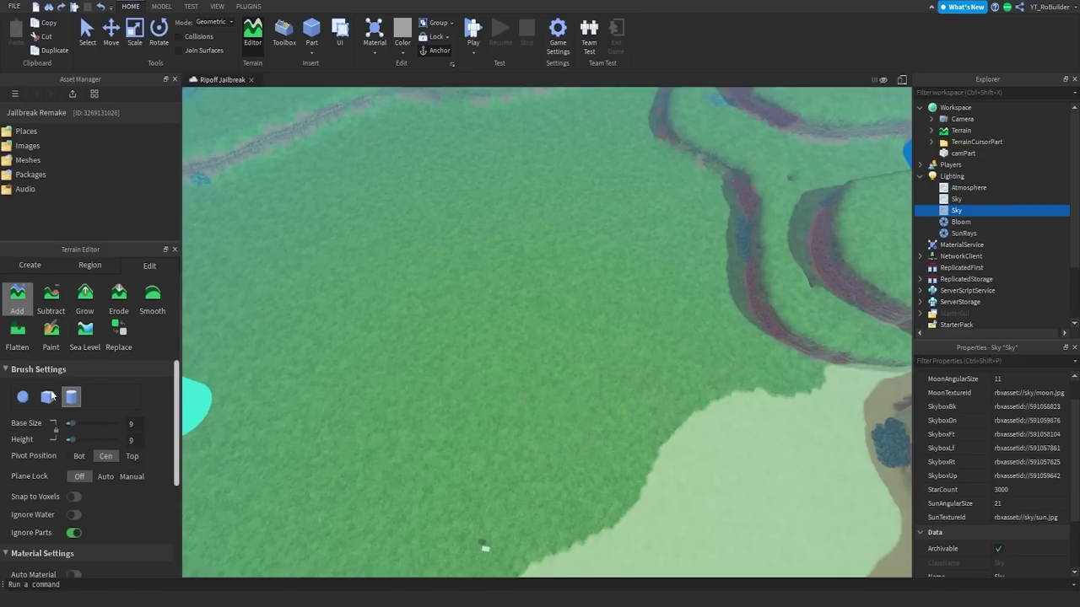
scroll(76, 515, down, 3)
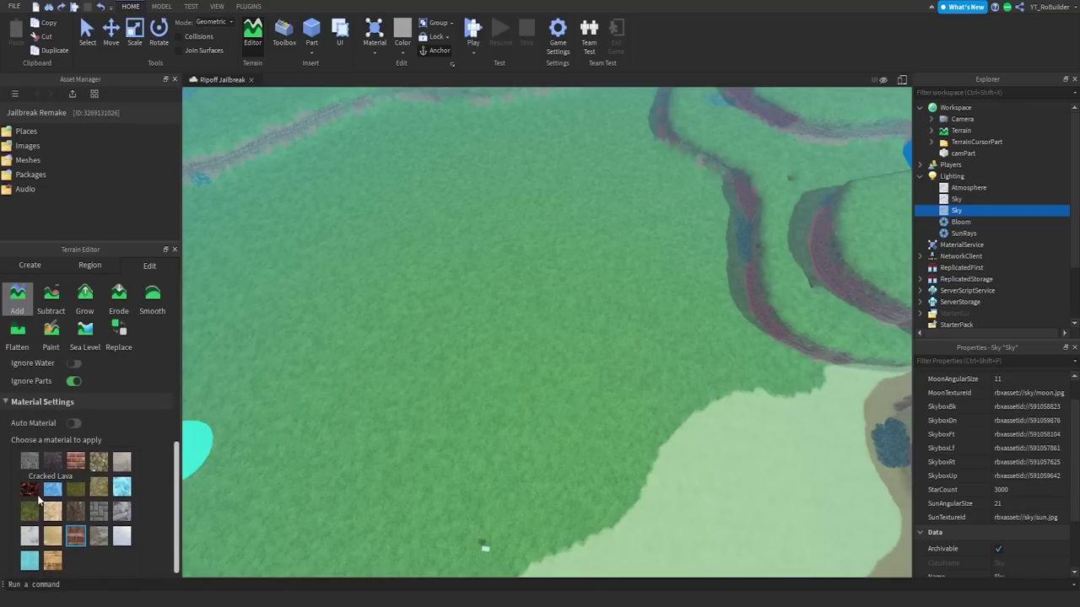
click(121, 512)
Step: Undo the oversized test boulder at the grass and sand border and set the Add brush's base size to 1
right_drag(621, 430, 645, 430)
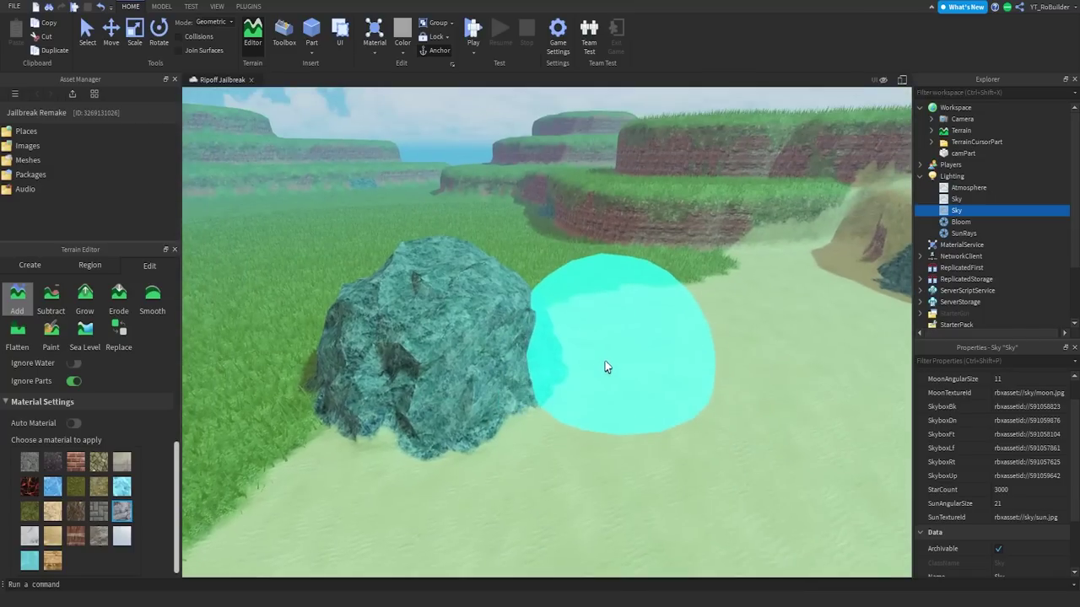
key(ctrl+z)
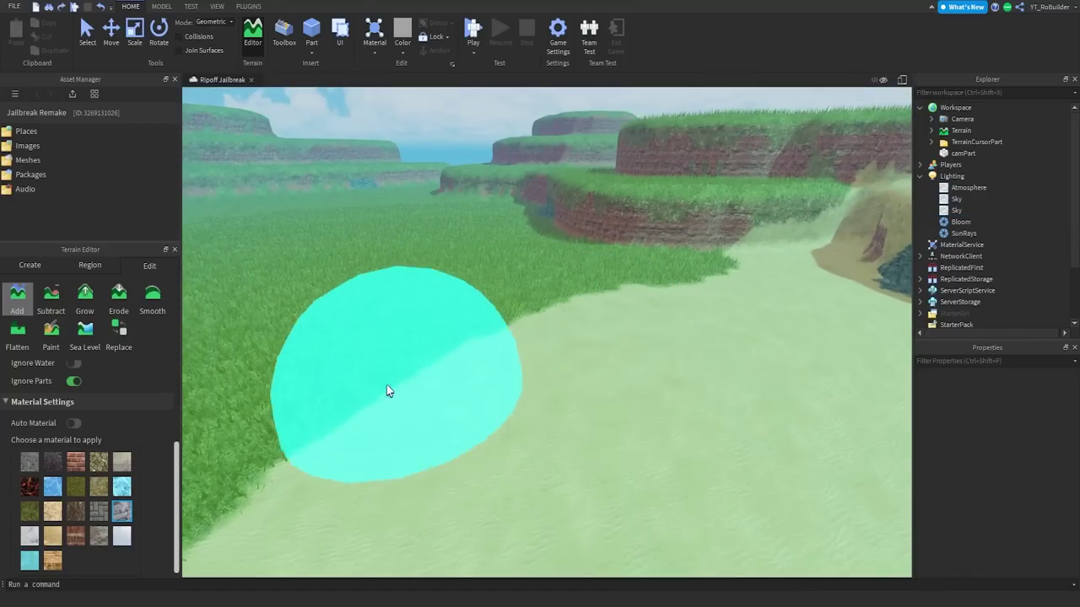
scroll(95, 460, up, 3)
drag(72, 424, 70, 424)
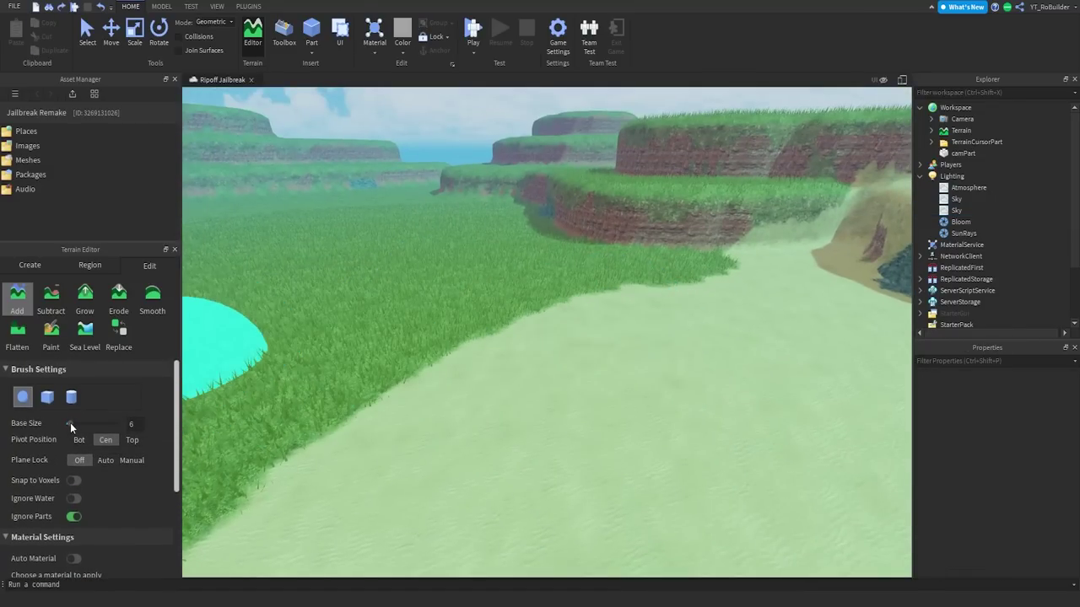
drag(70, 424, 65, 424)
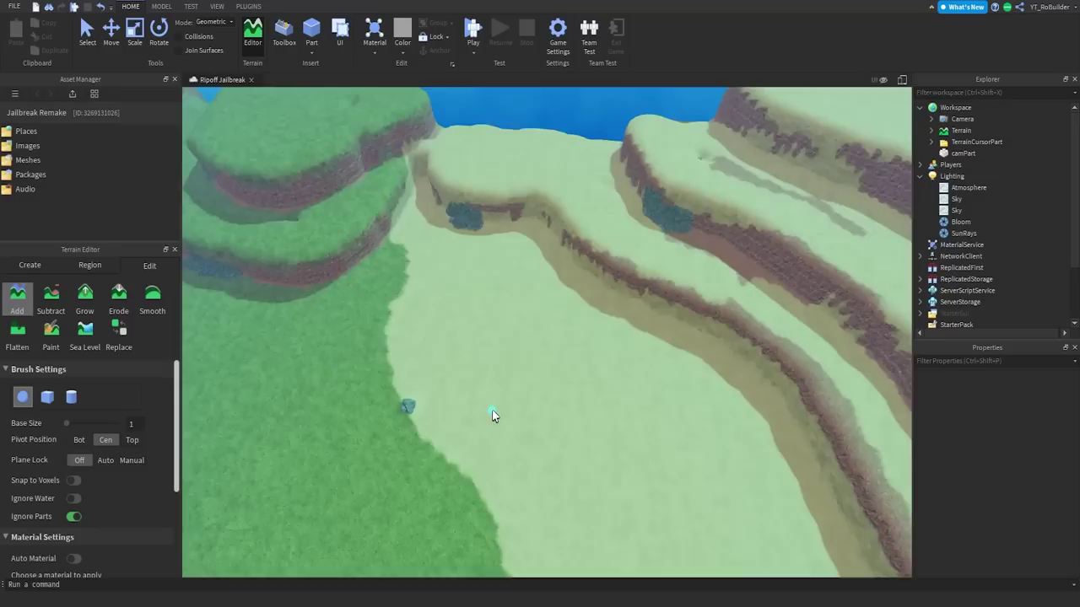
Step: Place small rocks with the size 1 brush on the top and ledge of the rounded grass cliff
right_drag(493, 412, 470, 398)
key(s)
key(a)
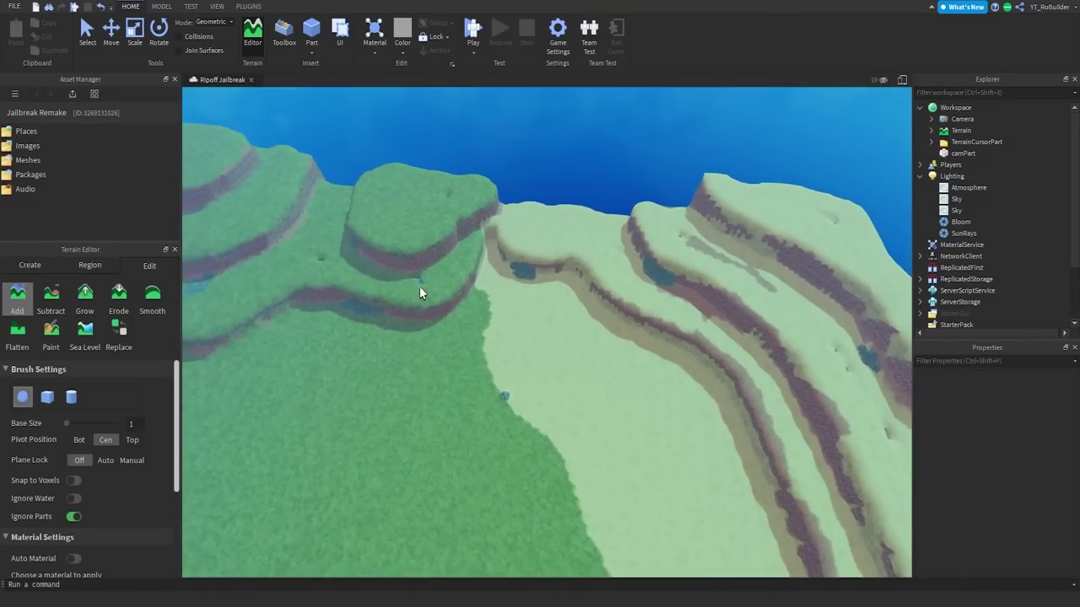
right_drag(451, 290, 451, 290)
scroll(452, 290, up, 8)
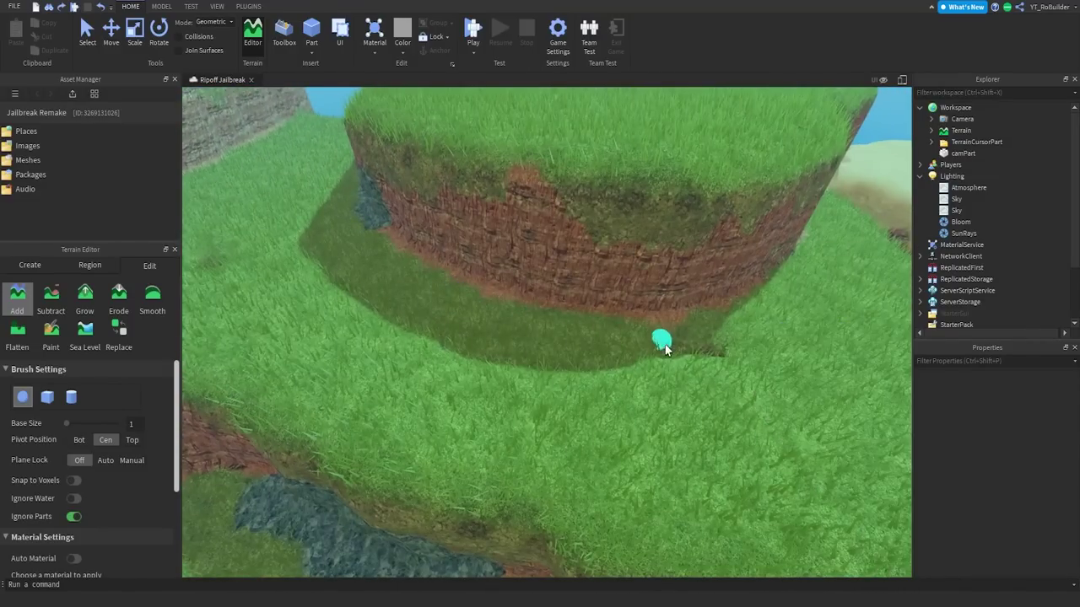
mouse_move(664, 348)
mouse_down()
mouse_move(766, 371)
mouse_move(776, 363)
mouse_up()
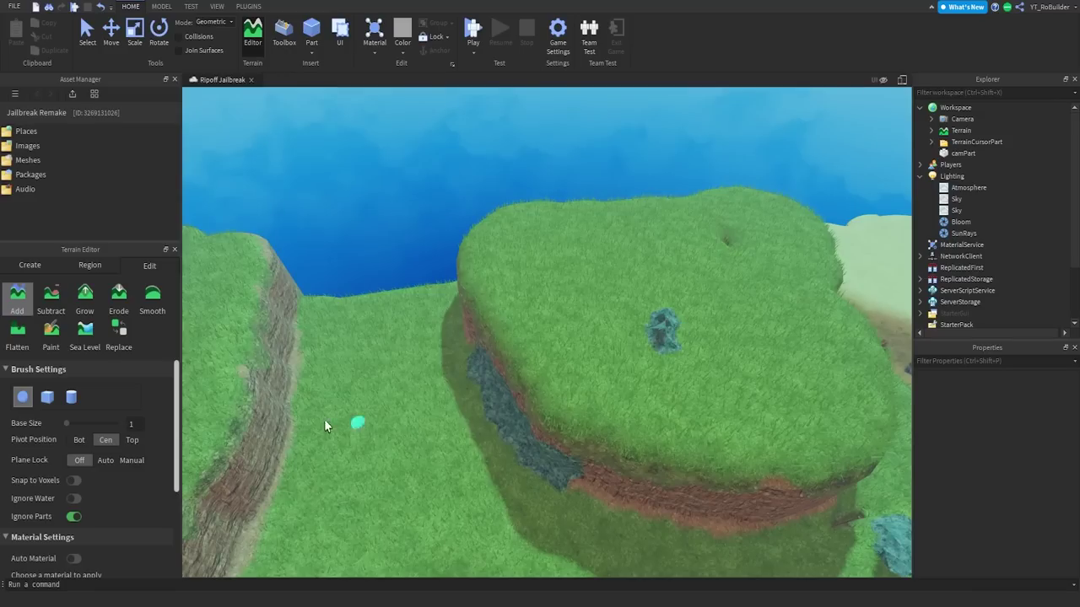
Step: Set the Add brush's base size to 5 and scatter boulders over the cliff ledges, grass base and sand area
drag(64, 421, 69, 423)
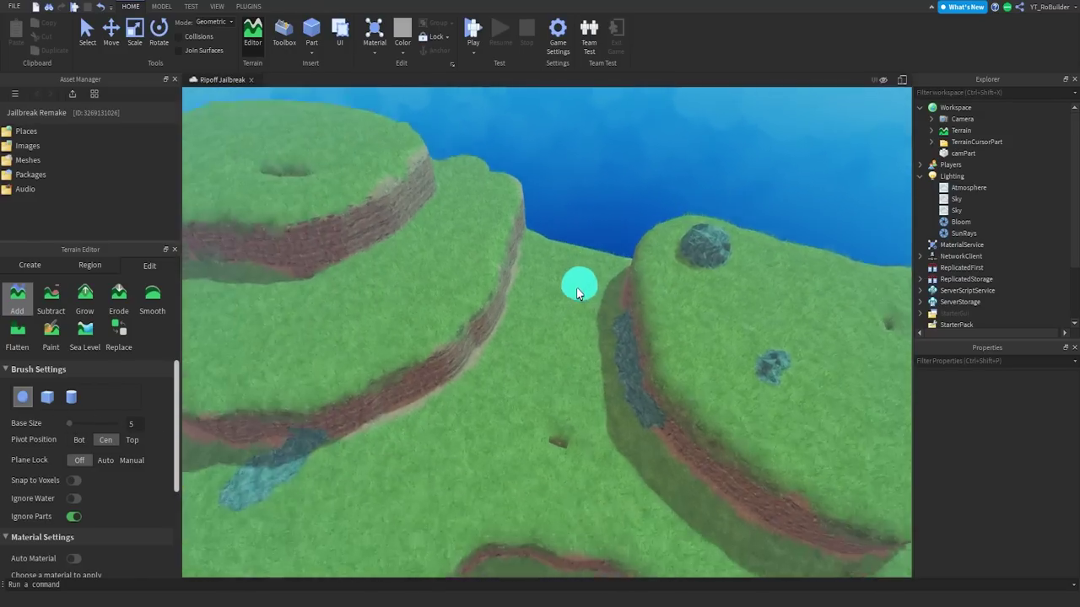
click(540, 272)
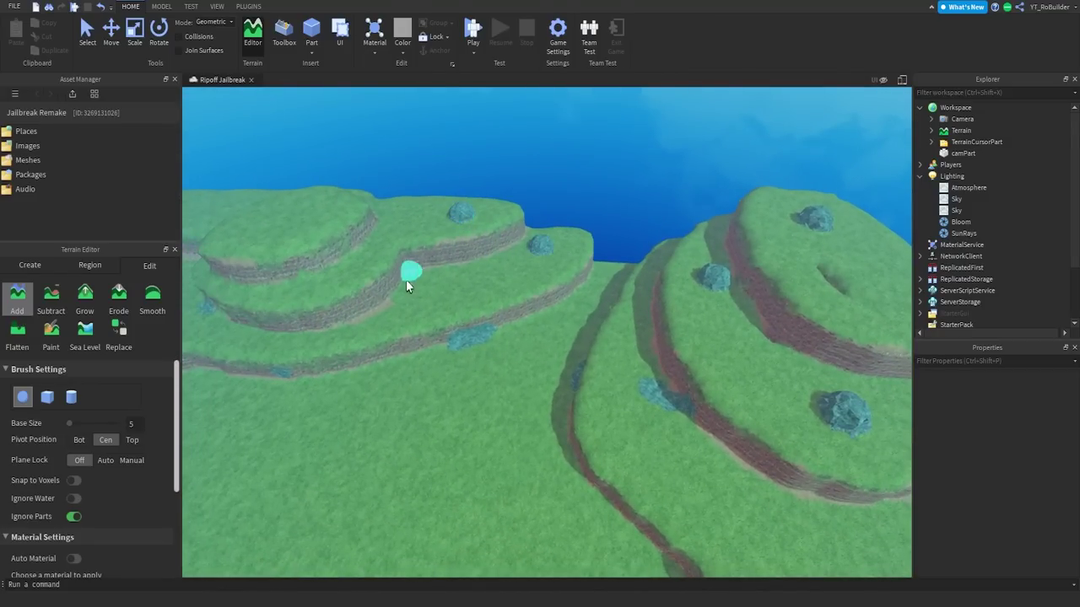
right_drag(406, 281, 406, 318)
click(479, 253)
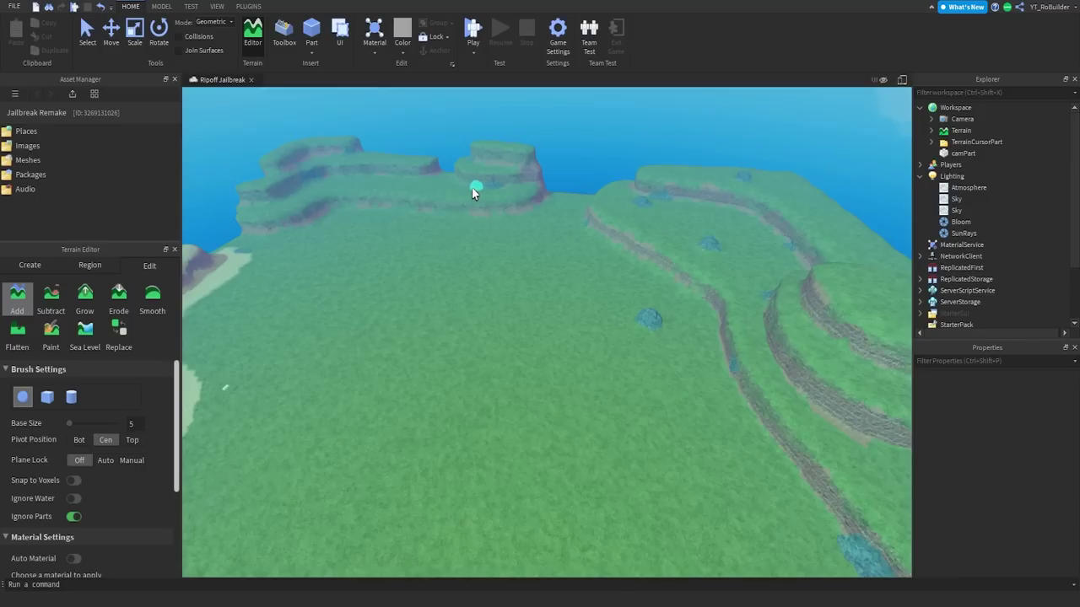
mouse_move(410, 161)
right_down()
mouse_move(378, 172)
mouse_move(425, 163)
right_up()
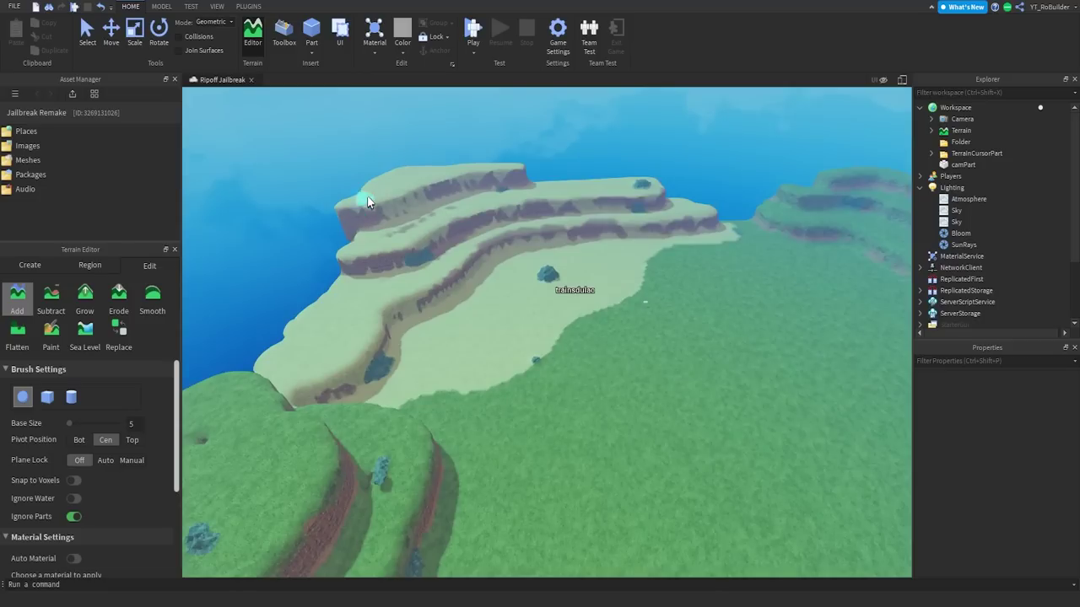
Step: Close the Terrain Editor and expand the Terrain object's material colors near a boulder on the grass base
click(174, 250)
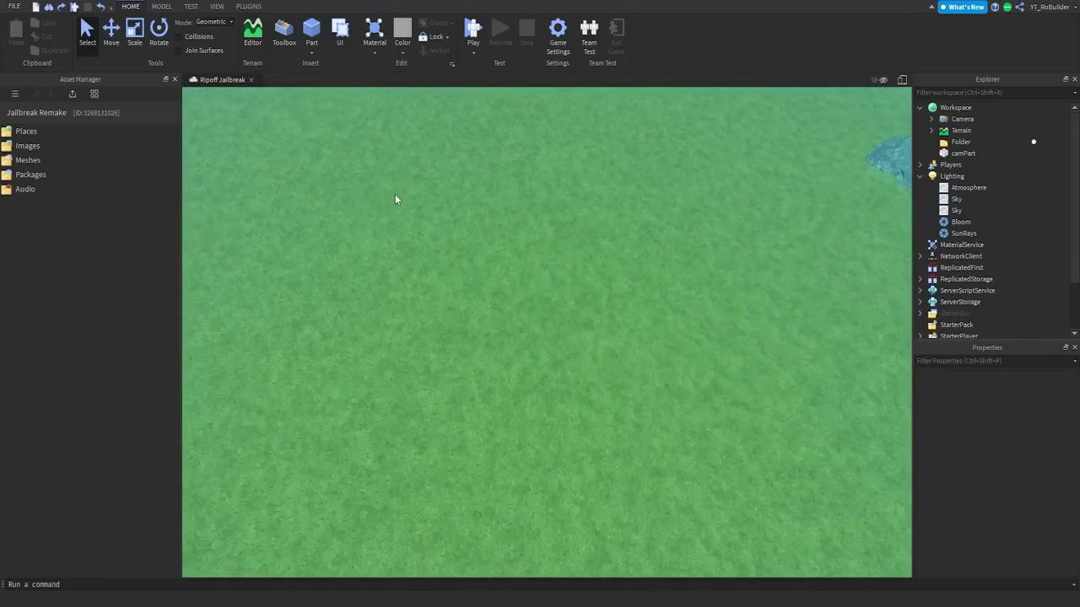
right_drag(396, 195, 395, 196)
key(w)
key(s)
key(a)
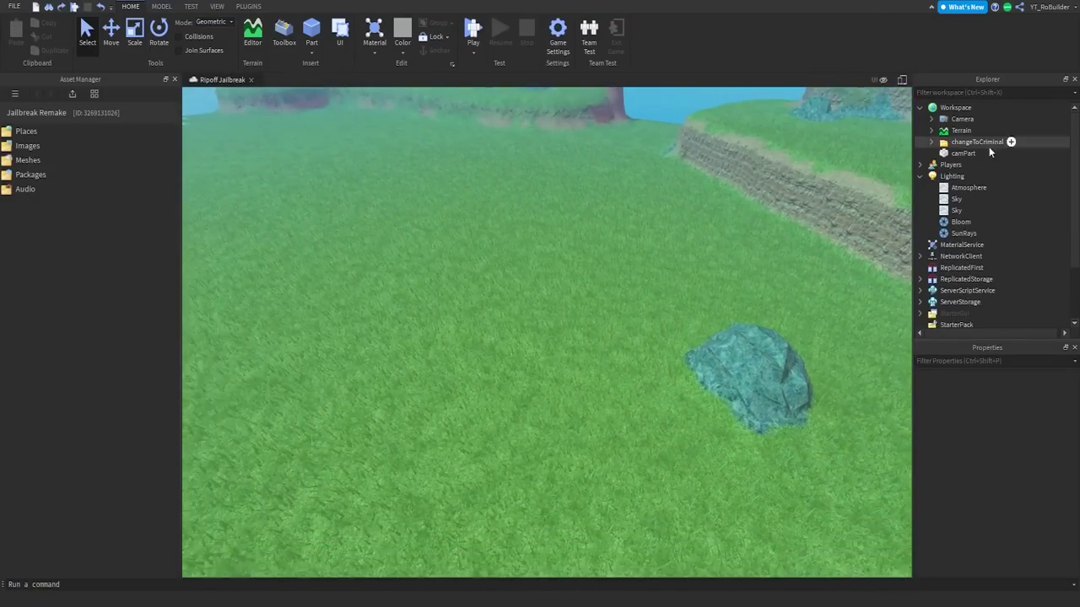
click(961, 132)
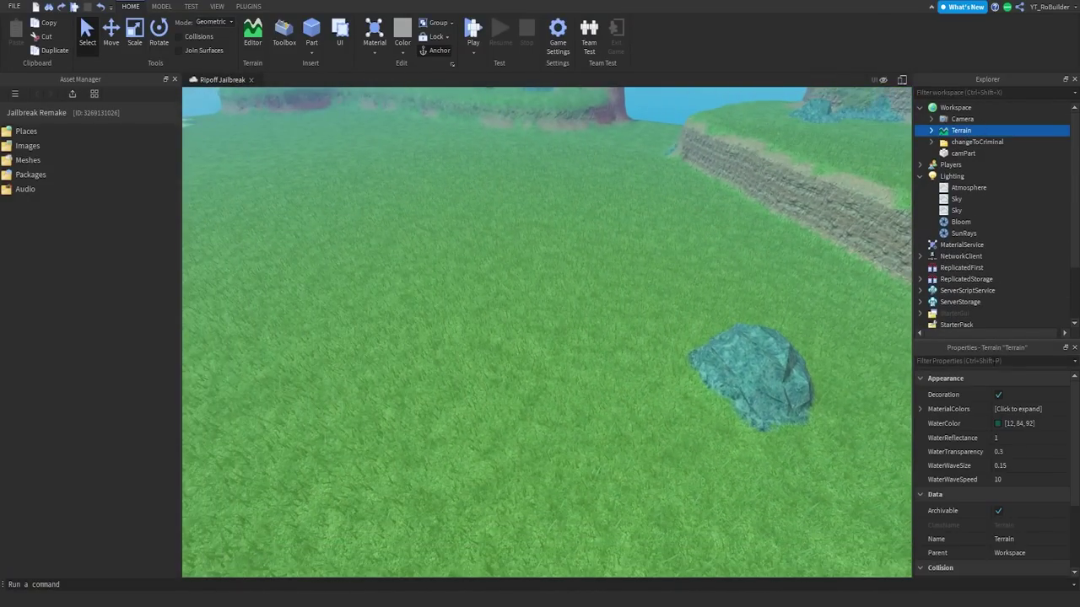
click(920, 409)
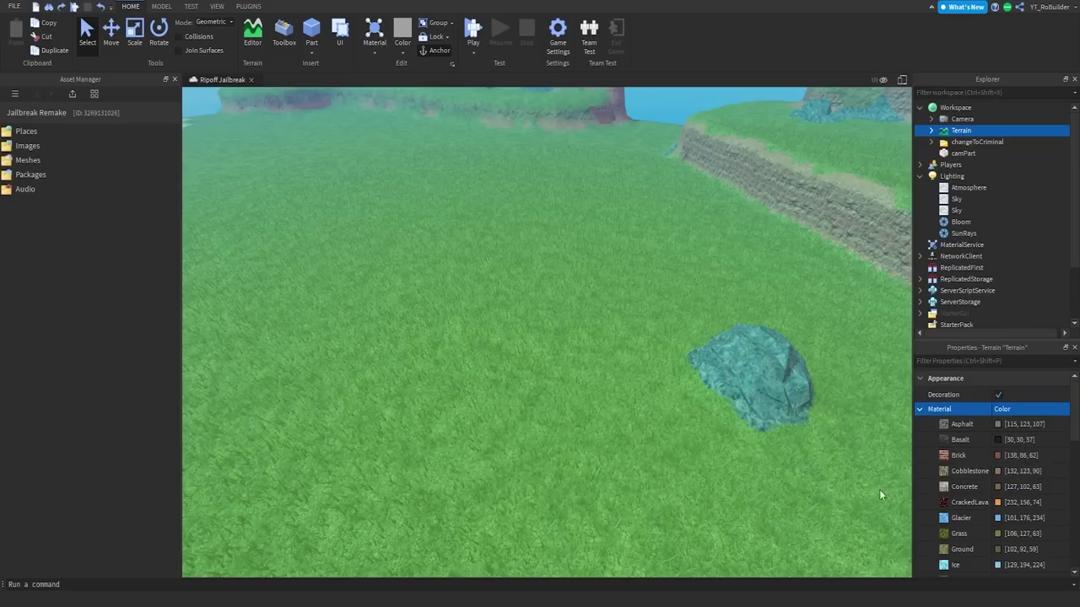
Step: Set the terrain's Grass color to a dark green, RGB 14, 79, 14
right_drag(843, 483, 802, 469)
key(w)
click(1000, 534)
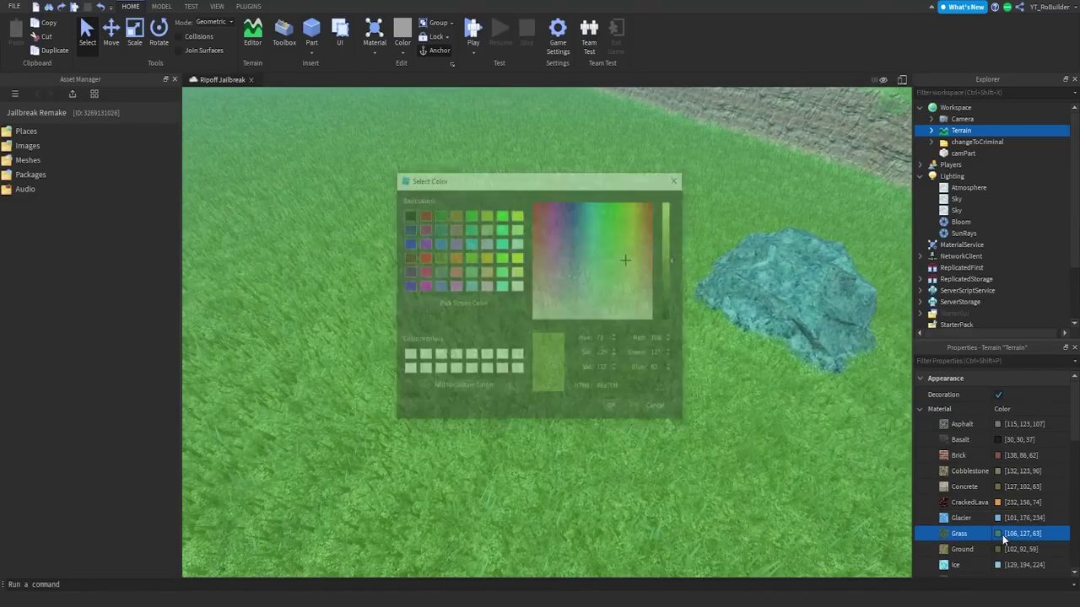
drag(629, 257, 615, 226)
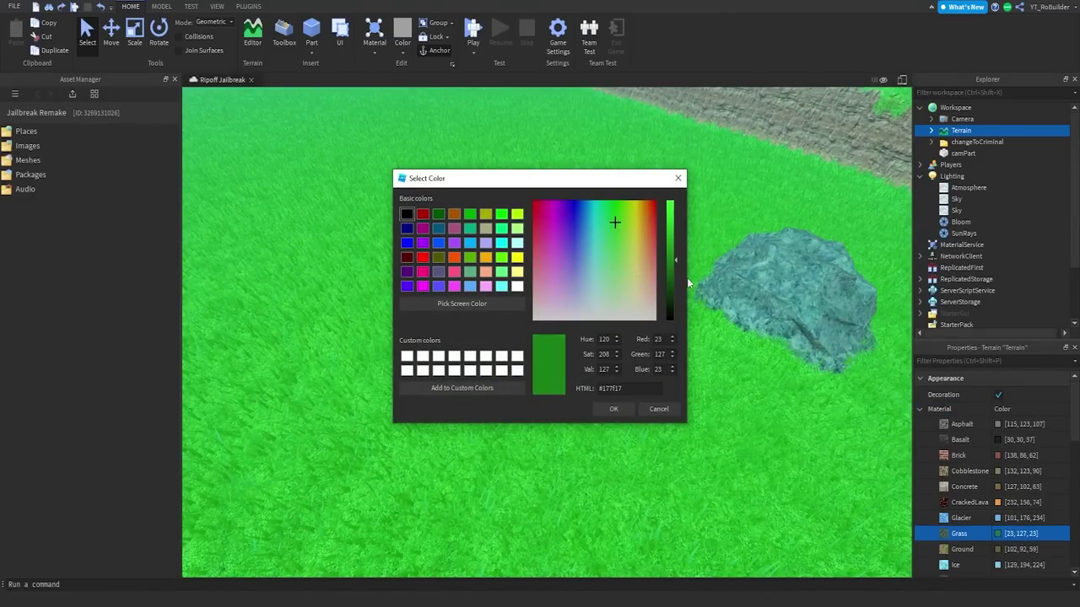
drag(671, 263, 671, 285)
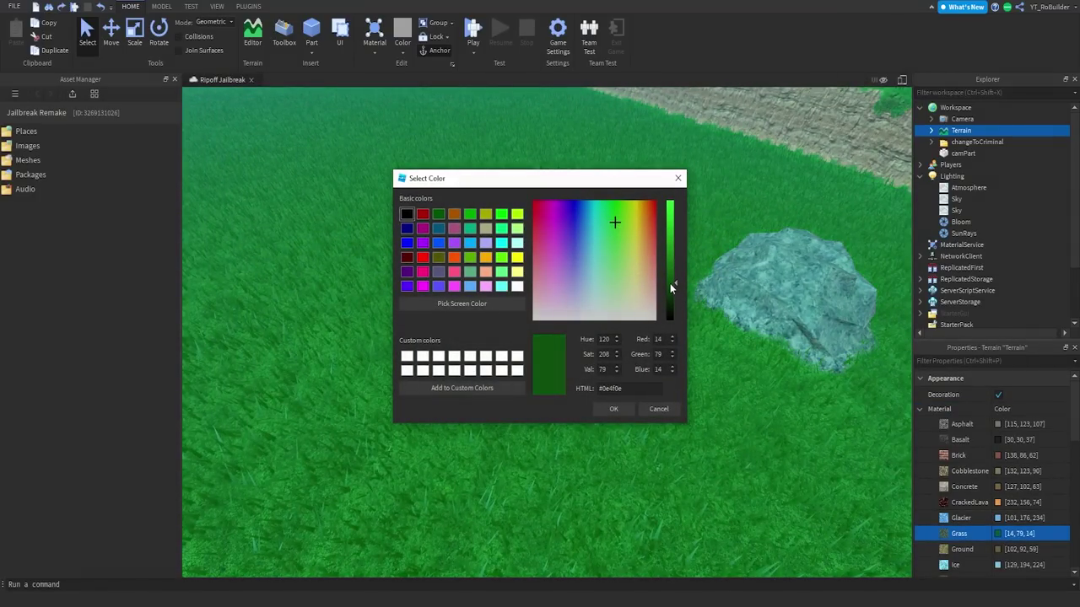
click(612, 410)
Step: Change the terrain's Grass color to a softer, lighter green, RGB 48, 106, 42
right_drag(691, 379, 691, 379)
key(s)
key(w)
click(998, 534)
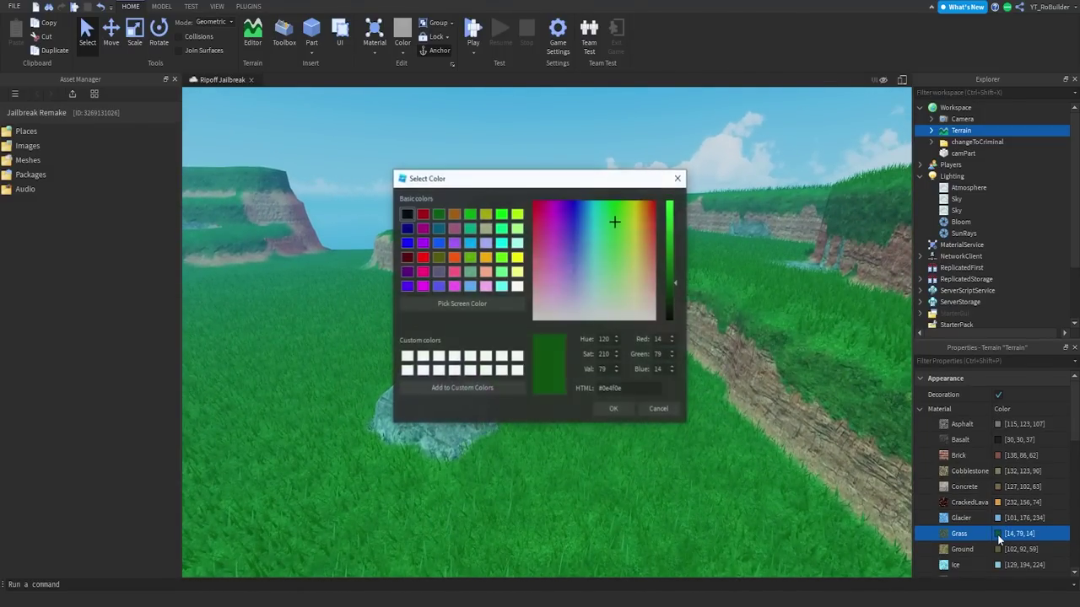
mouse_move(670, 276)
mouse_down()
mouse_move(673, 262)
mouse_move(675, 272)
mouse_up()
click(617, 248)
click(615, 409)
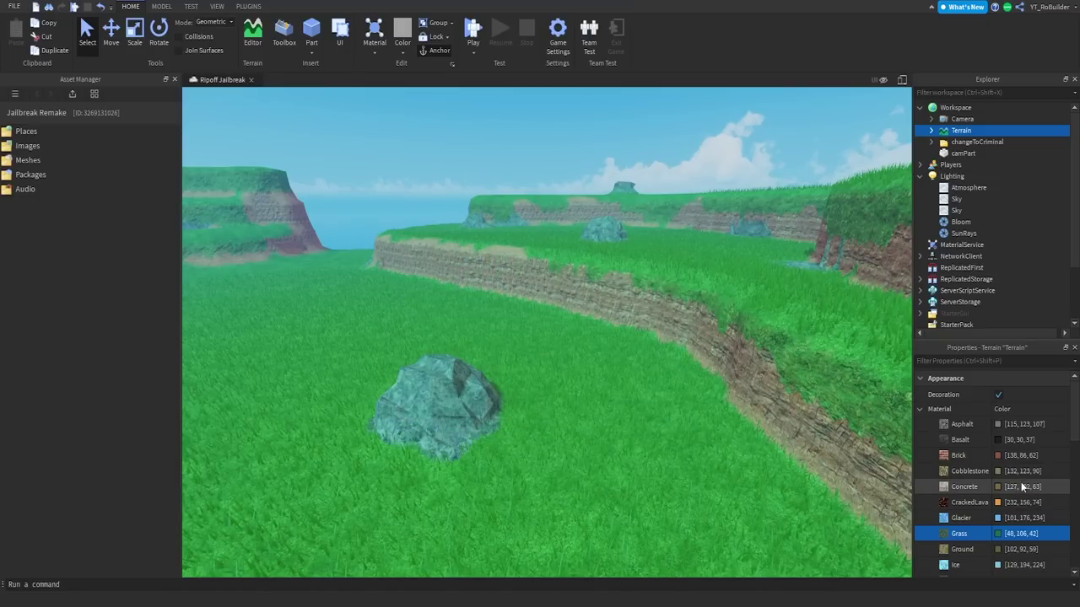
Step: Set the terrain's Sandstone color to a reddish brown, RGB 116, 38, 0
scroll(1023, 518, down, 1)
scroll(1010, 540, down, 3)
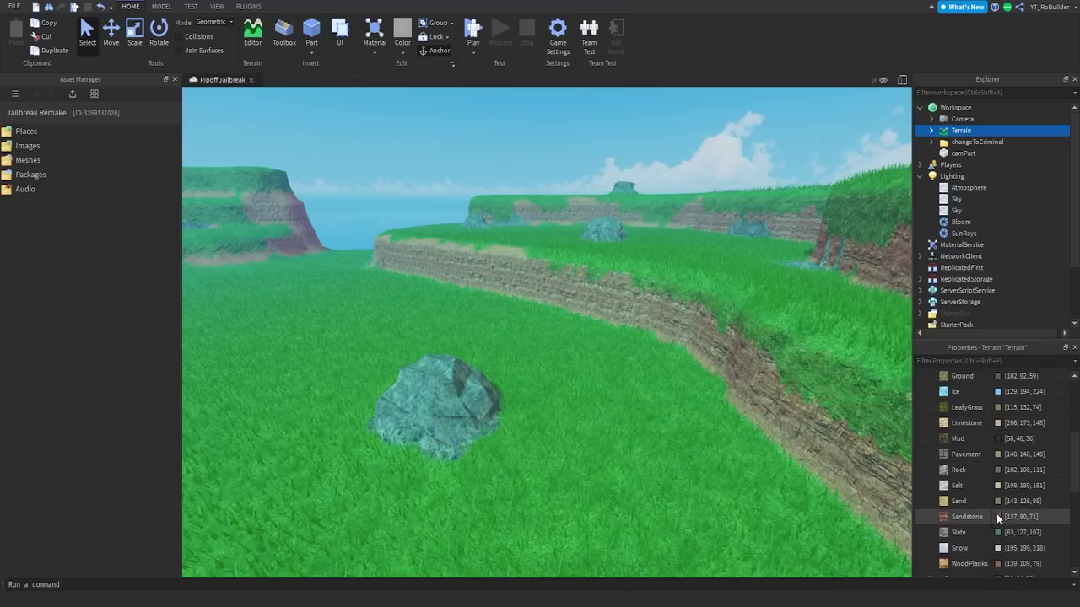
click(997, 517)
drag(669, 244, 671, 225)
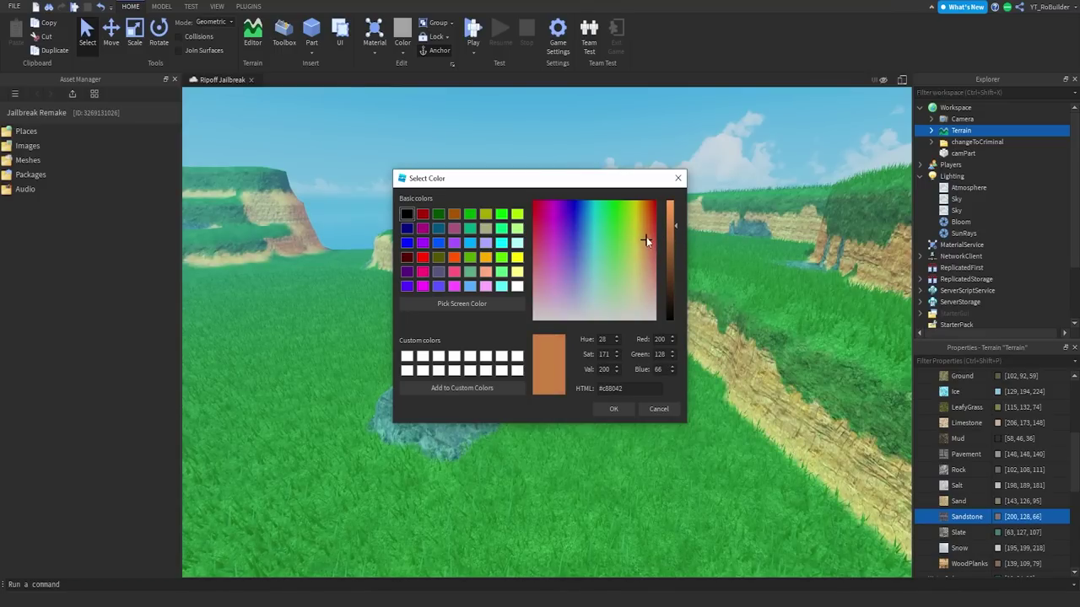
drag(646, 237, 640, 261)
click(669, 267)
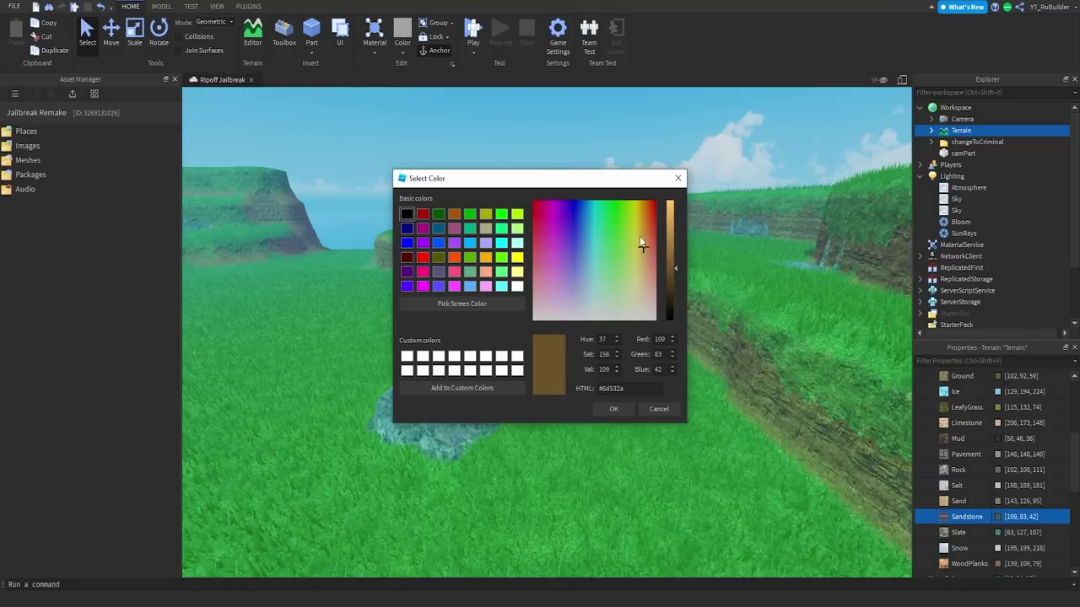
click(616, 410)
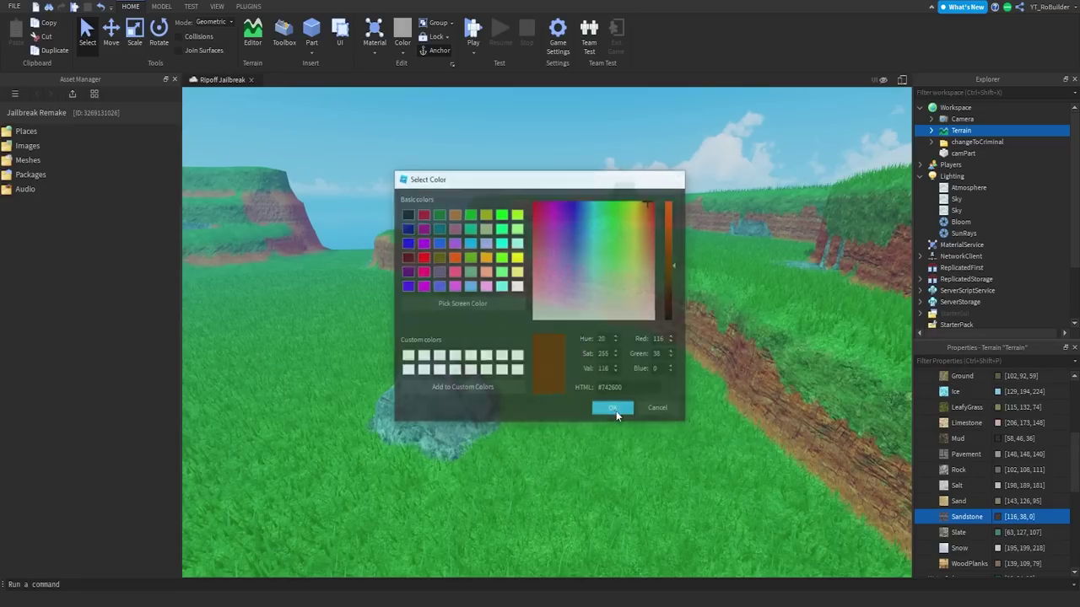
Step: Open the Terrain Editor at the sand area and set the Grow tool's material to Sand
right_drag(666, 378, 665, 378)
key(w)
key(w)
key(s)
key(d)
key(w)
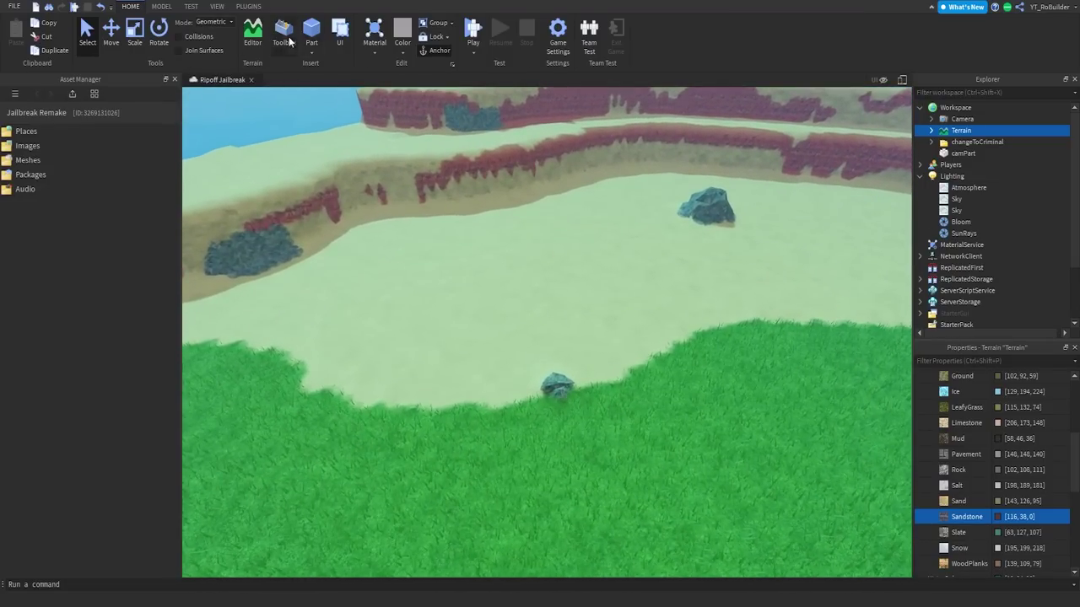
click(252, 37)
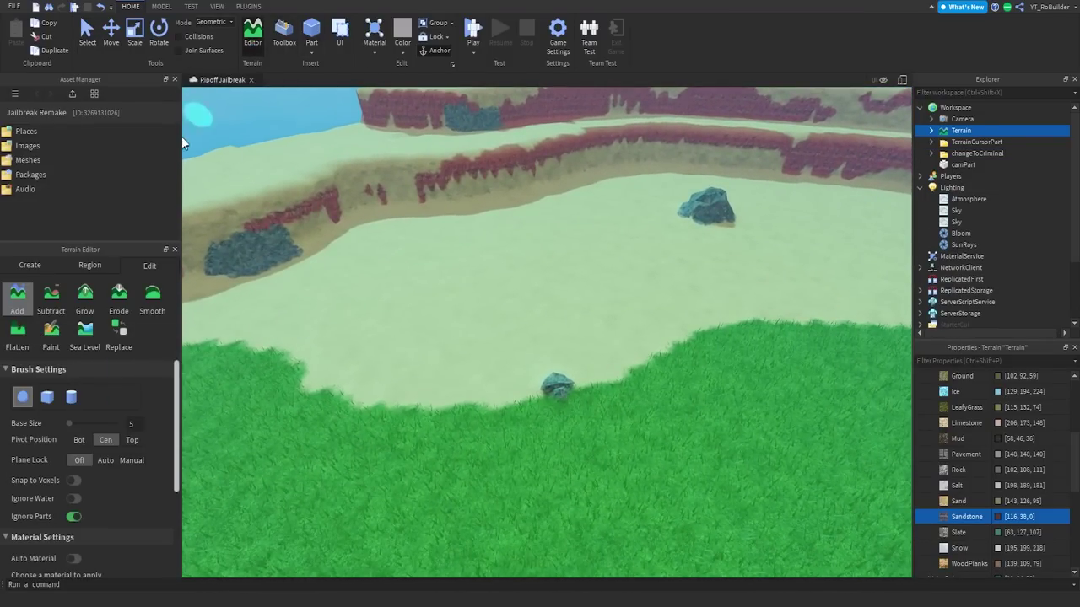
click(85, 297)
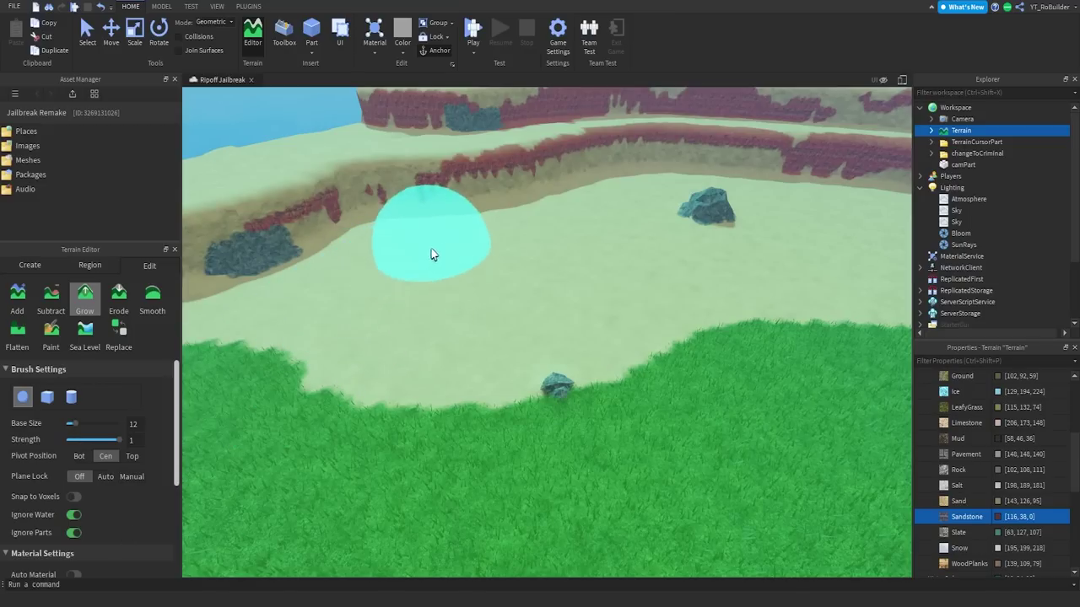
drag(433, 258, 422, 283)
key(ctrl+z)
scroll(116, 544, down, 3)
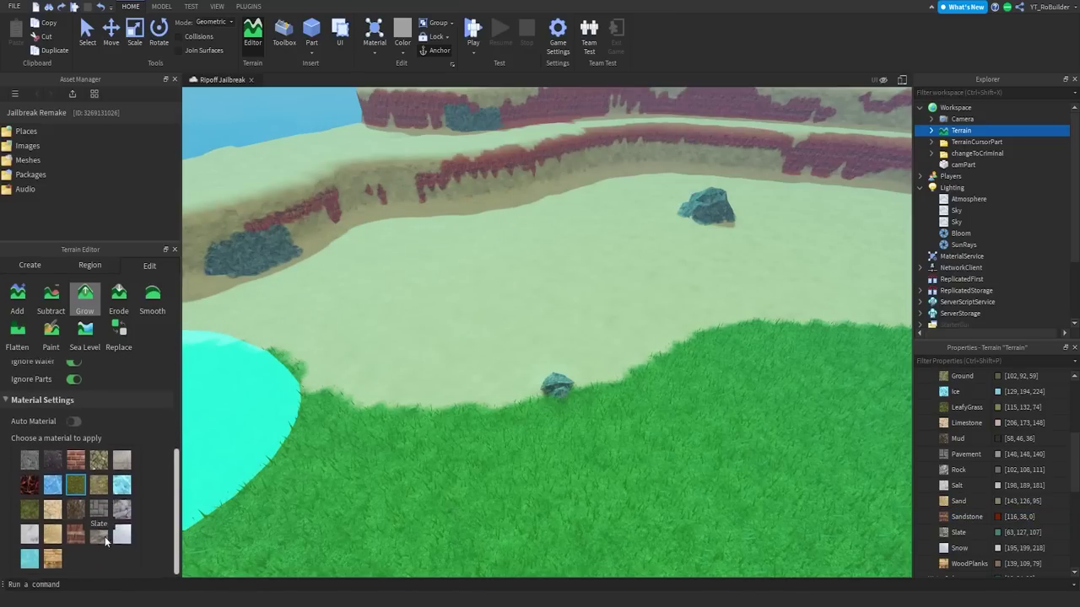
click(52, 532)
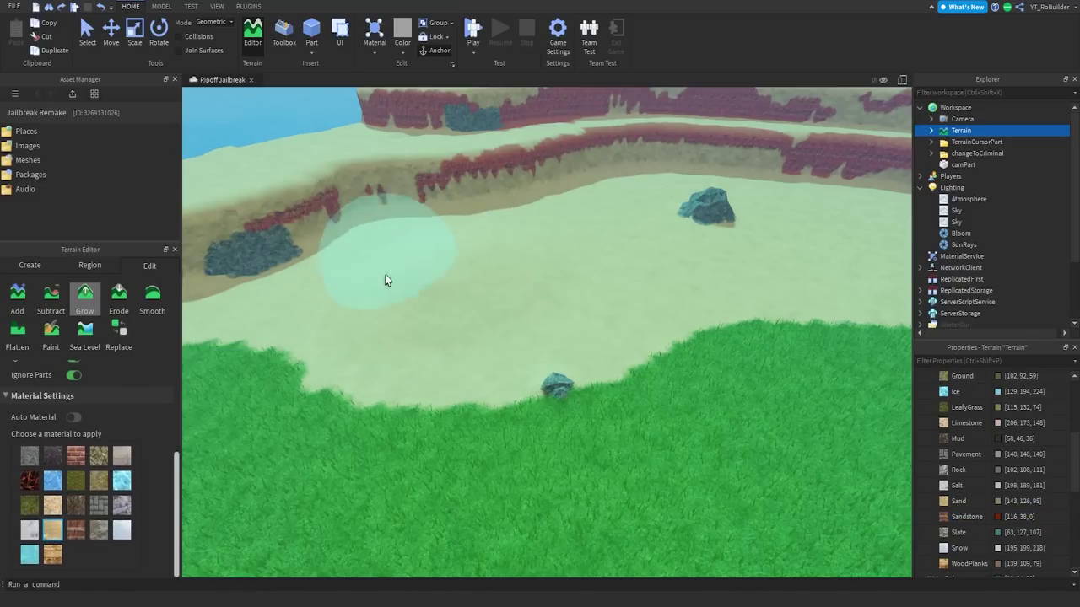
Step: Grow low sand mounds across the sandy floor and the cliff ledges above it, and close the Terrain Editor
right_drag(567, 278, 533, 271)
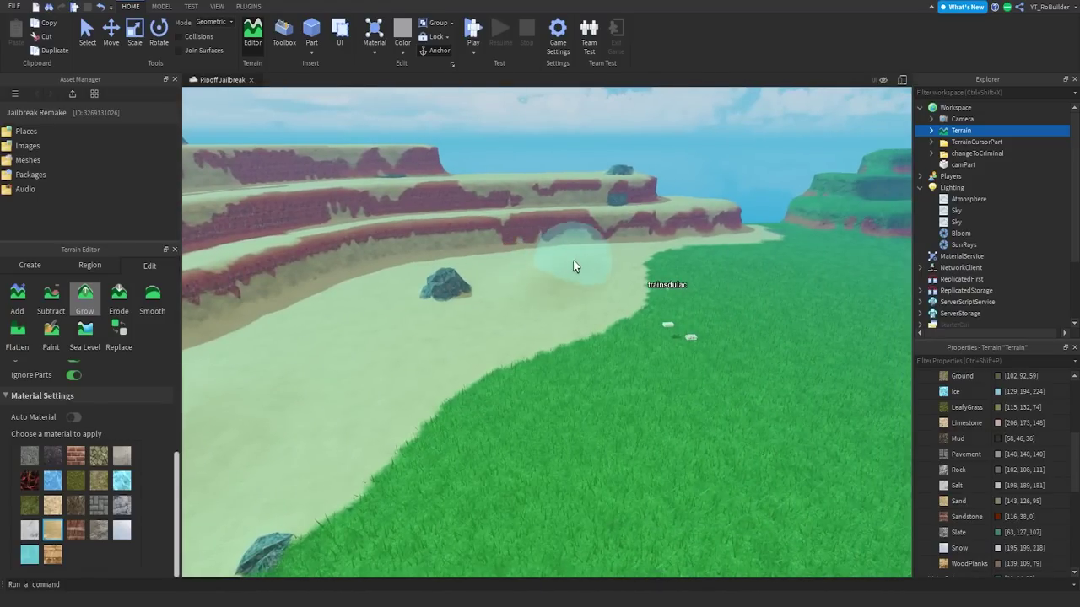
drag(572, 260, 619, 279)
right_drag(619, 279, 603, 272)
drag(622, 196, 622, 194)
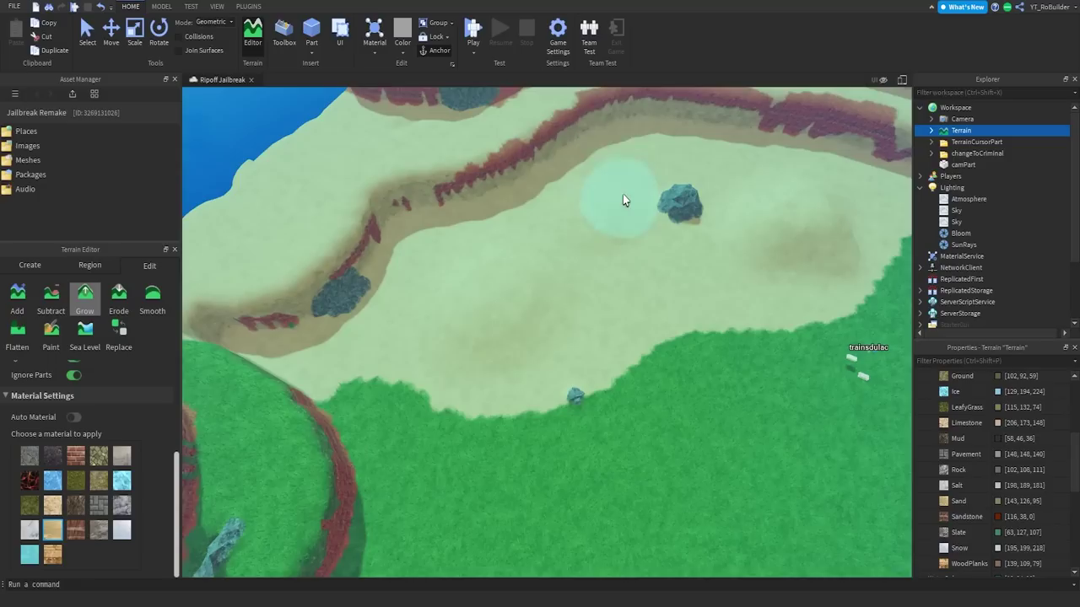
right_drag(666, 189, 605, 209)
key(a)
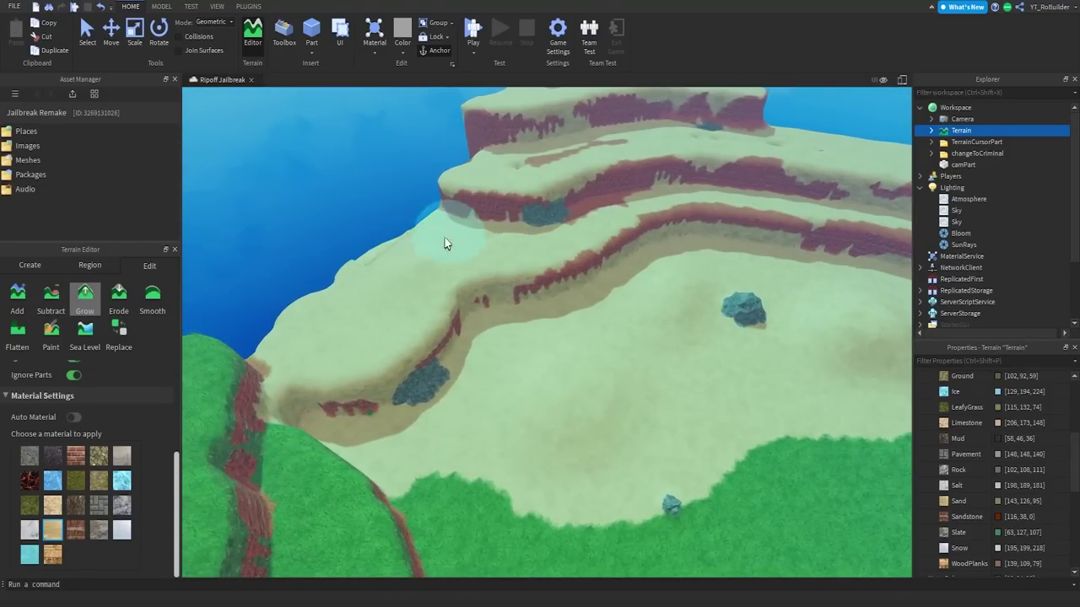
mouse_move(350, 304)
mouse_down()
mouse_move(380, 250)
mouse_move(369, 260)
mouse_move(388, 293)
mouse_move(345, 314)
mouse_up()
key(d)
right_drag(520, 262, 586, 234)
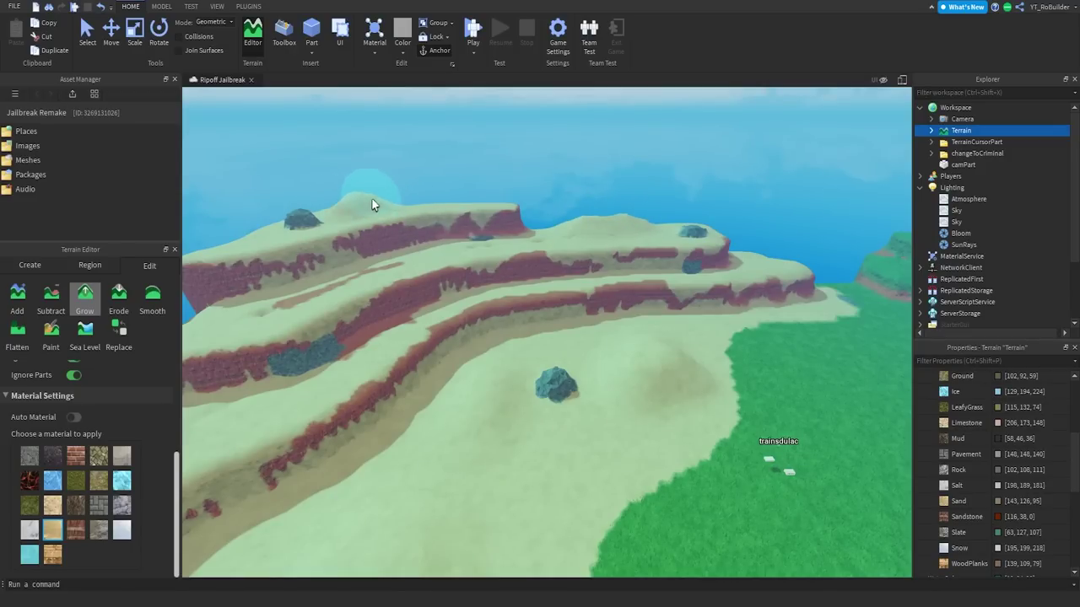
key(w)
right_drag(562, 312, 563, 312)
key(s)
click(176, 250)
Step: Insert a block part on the open grass and set its BrickColor to Smoky grey
right_drag(549, 420, 548, 419)
key(s)
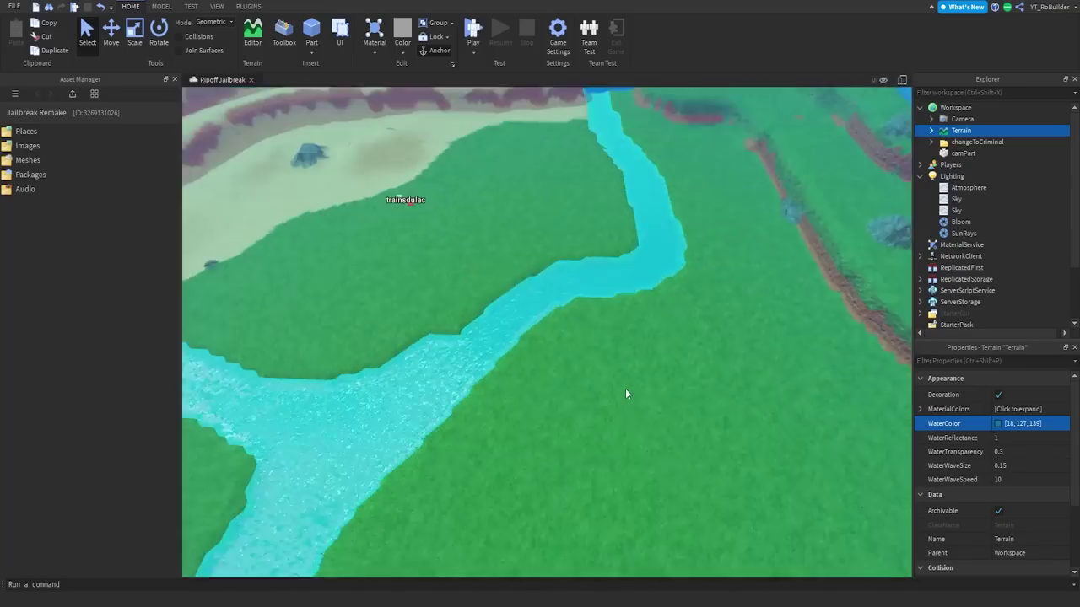
right_drag(626, 389, 625, 389)
right_drag(435, 309, 435, 308)
key(w)
key(w)
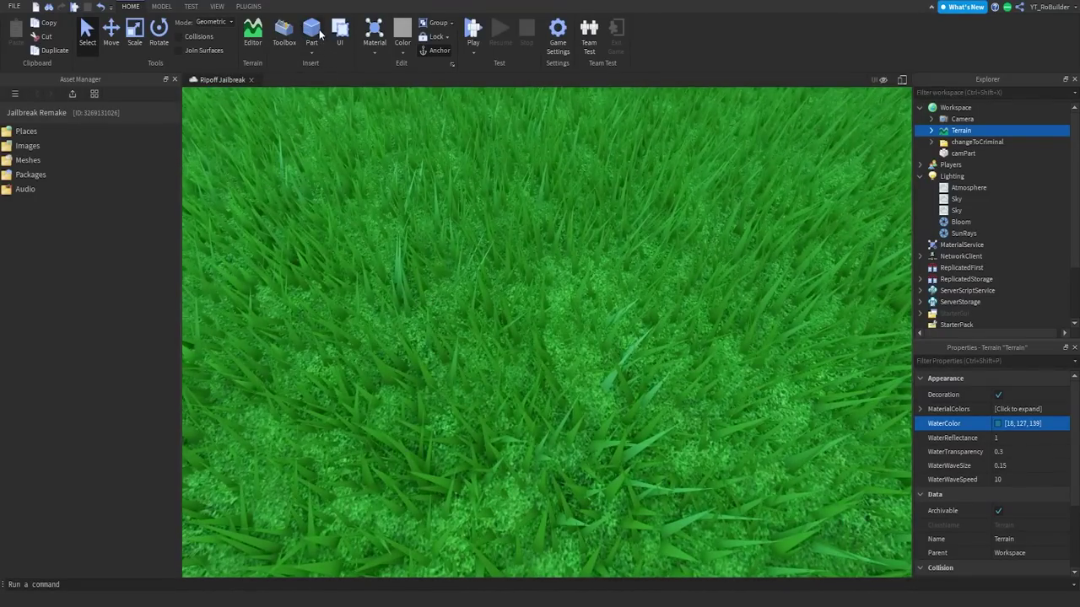
click(311, 34)
drag(515, 270, 444, 290)
click(1001, 395)
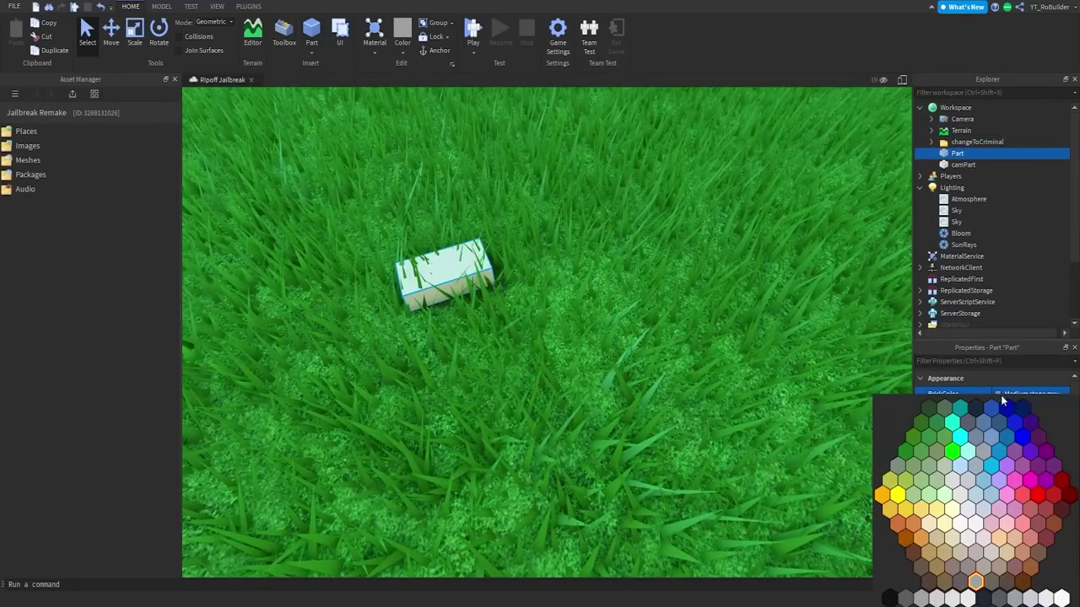
click(1029, 597)
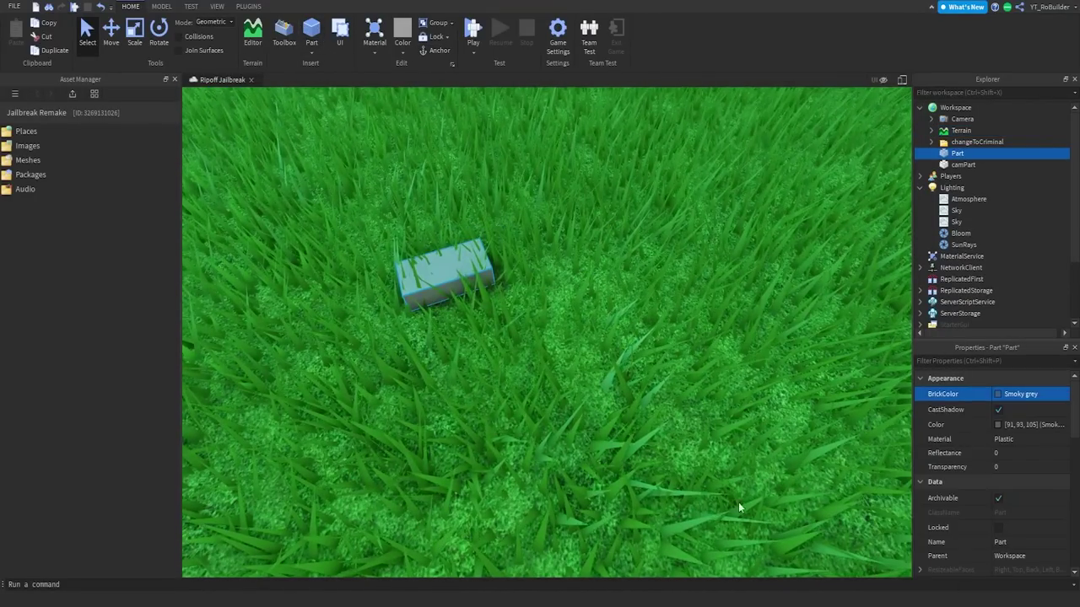
Step: Scale the grey part lengthwise in both directions and adjust its width to form a long, flat roadside strip
click(135, 34)
scroll(500, 245, down, 5)
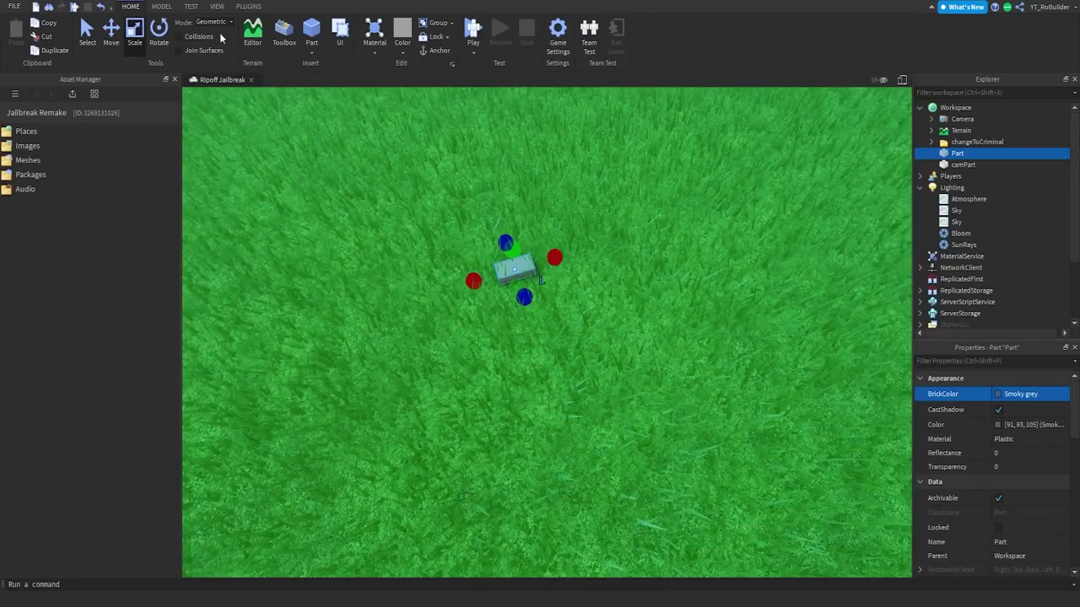
click(161, 7)
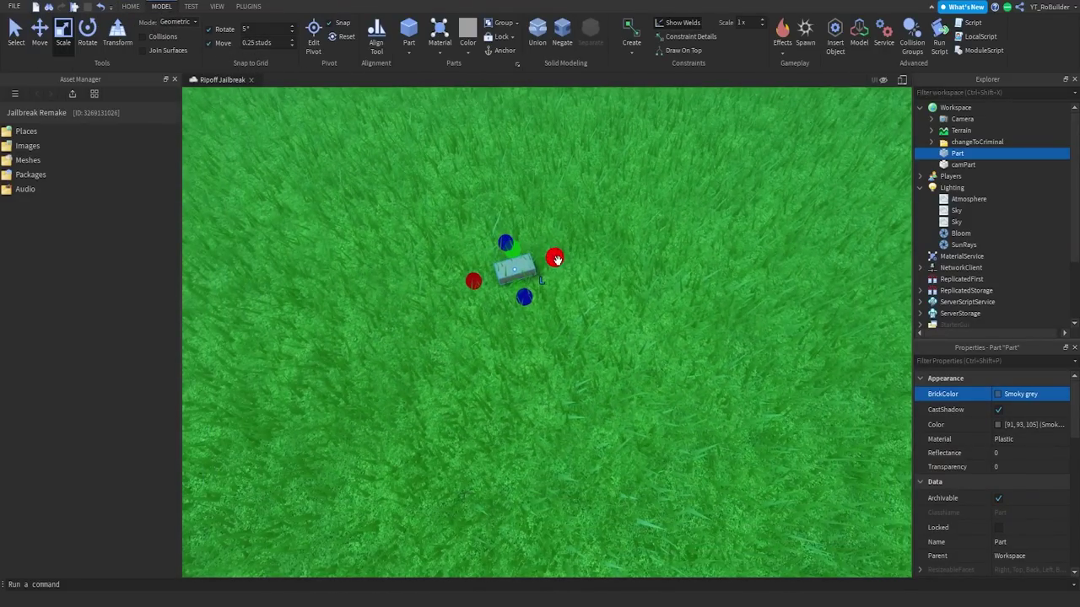
ctrl+drag(556, 260, 761, 197)
scroll(578, 239, down, 3)
right_drag(578, 240, 559, 269)
drag(565, 276, 584, 302)
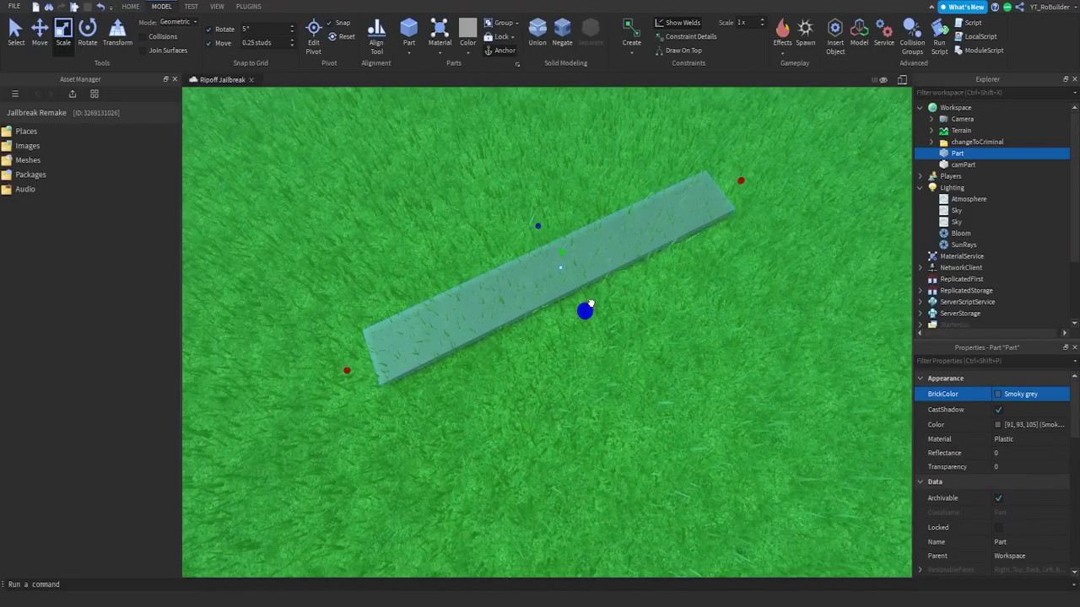
right_drag(589, 290, 590, 288)
Step: Duplicate the strip twice, placing one copy parallel across a road-wide gap and the other flush against its inner edge
key(ctrl+d)
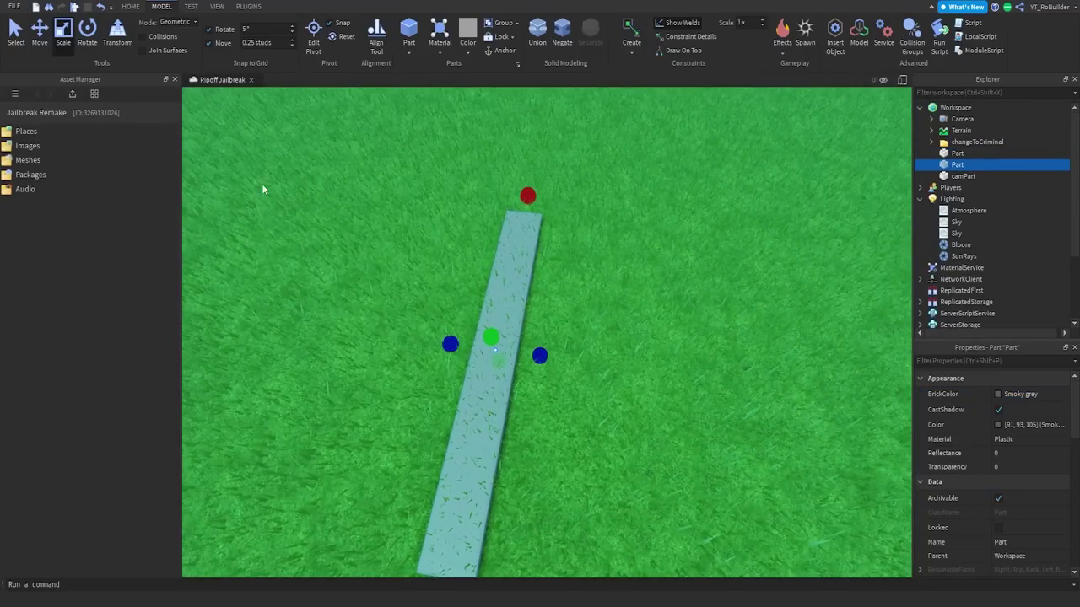
drag(524, 353, 713, 382)
key(ctrl+d)
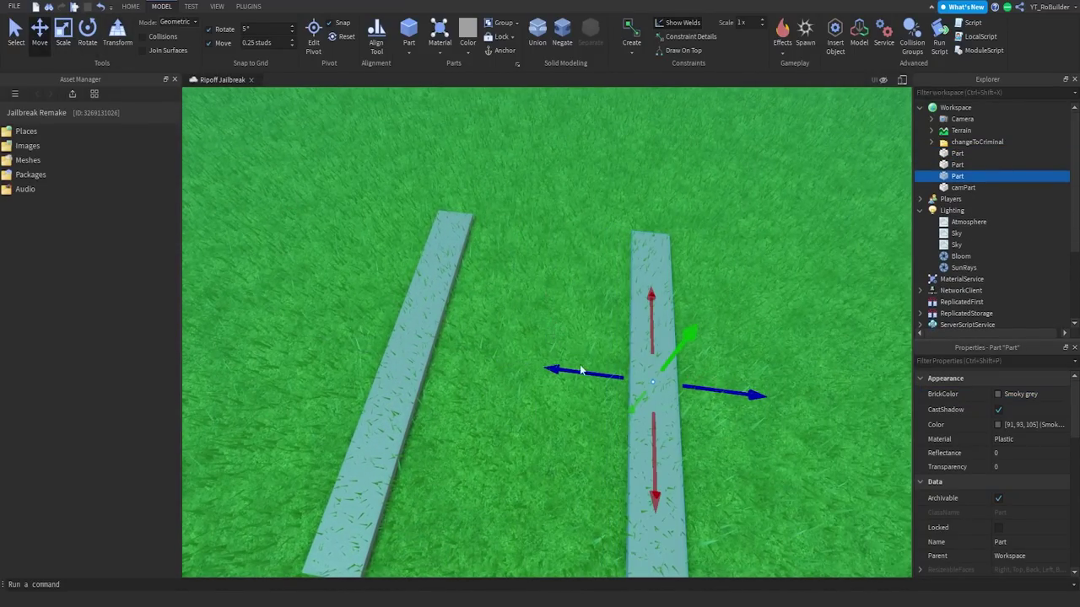
drag(579, 369, 541, 366)
scroll(708, 362, up, 6)
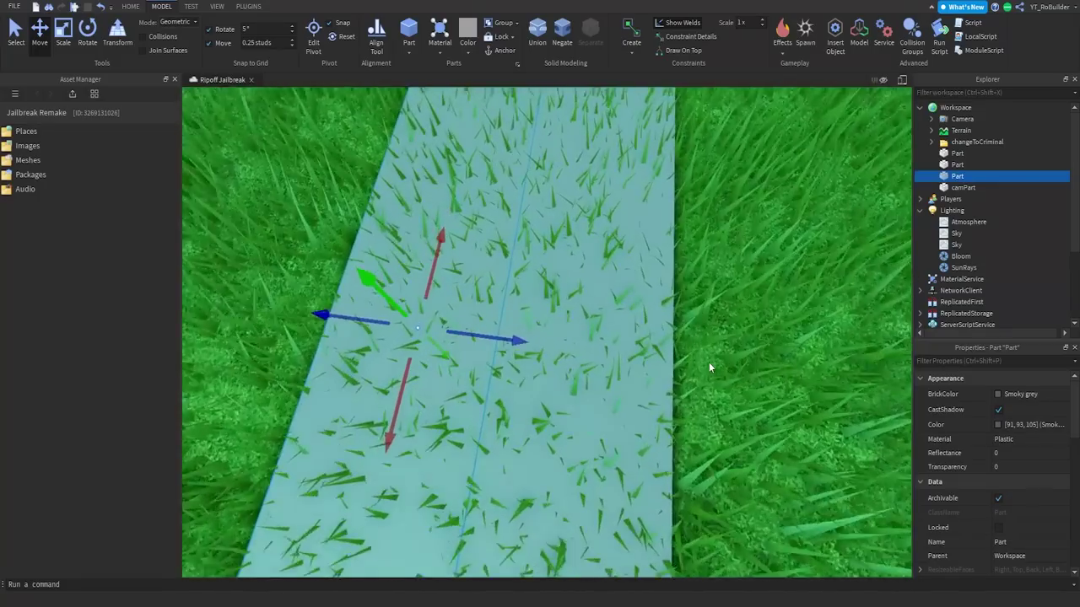
drag(458, 341, 447, 338)
scroll(447, 338, down, 10)
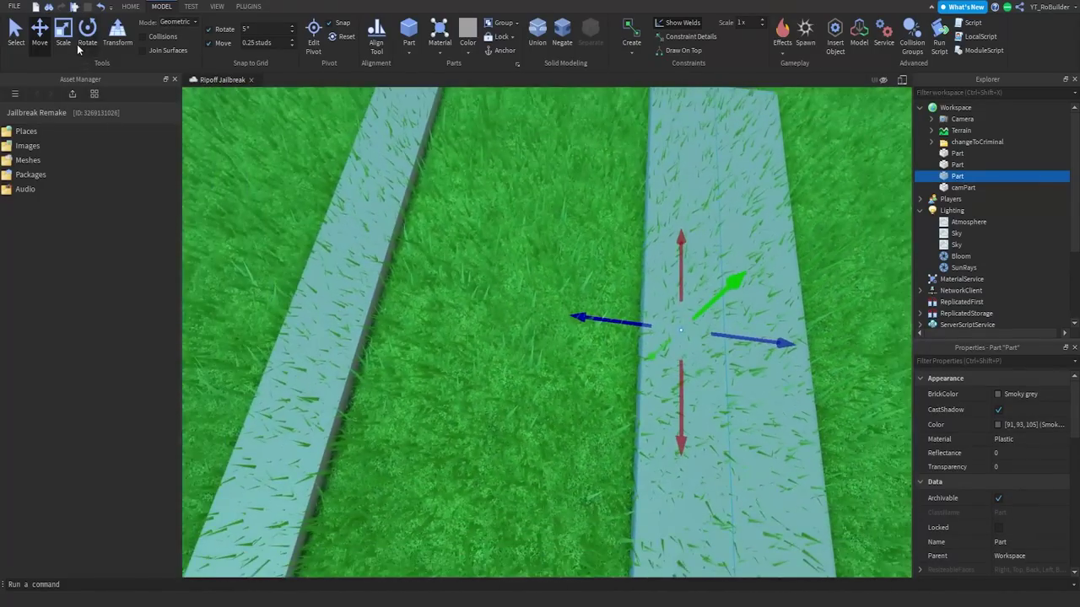
Step: Widen the inner copy to fill the gap between the two grey strips and set its BrickColor to Black
click(64, 35)
drag(661, 327, 447, 317)
scroll(592, 361, up, 4)
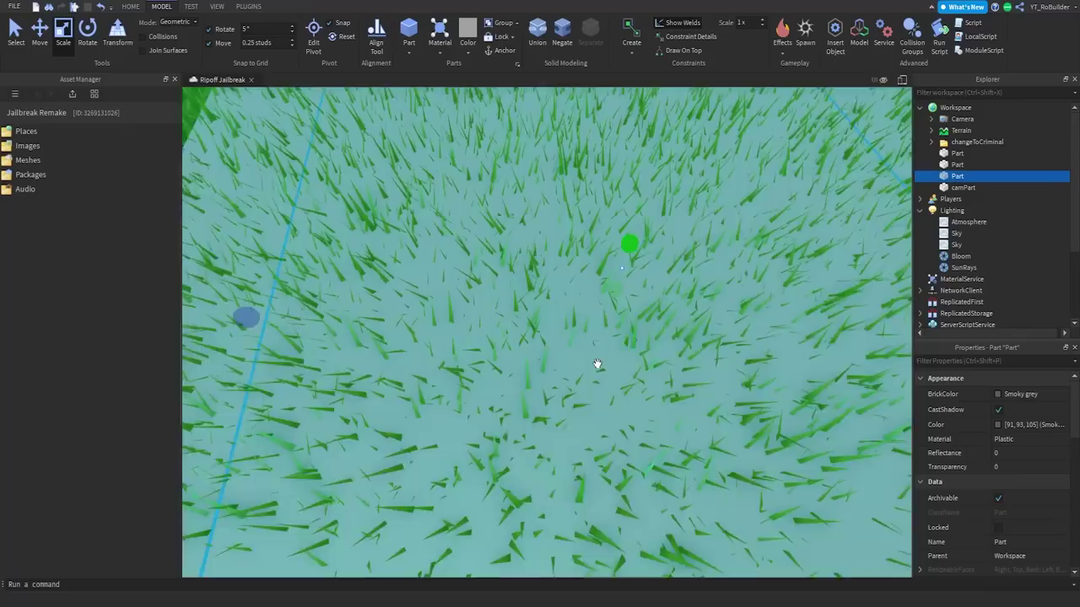
right_drag(596, 363, 615, 407)
scroll(612, 399, down, 1)
drag(607, 388, 608, 393)
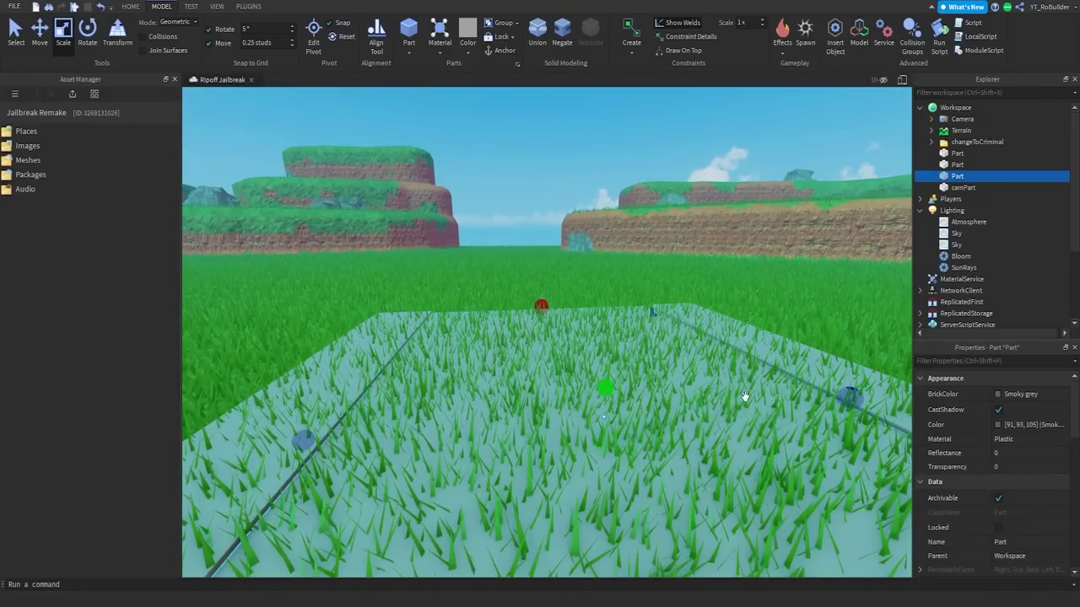
click(1005, 394)
click(984, 597)
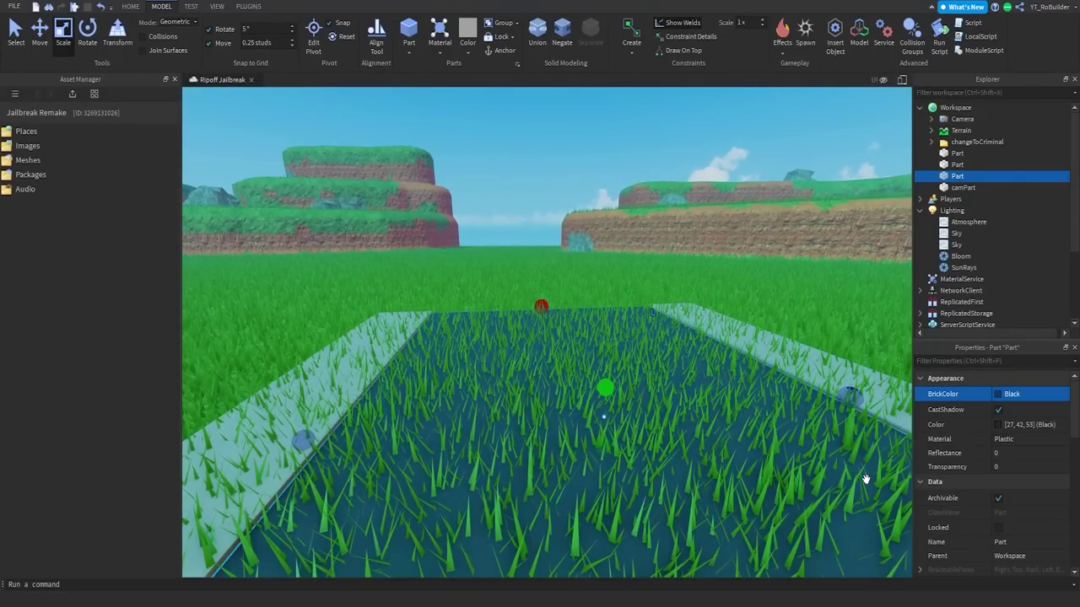
Step: Narrow the grey side strip slightly from its outer edge to even out the road's borders
right_drag(666, 245, 620, 337)
scroll(625, 350, down, 5)
scroll(596, 339, up, 5)
scroll(620, 338, down, 1)
click(681, 317)
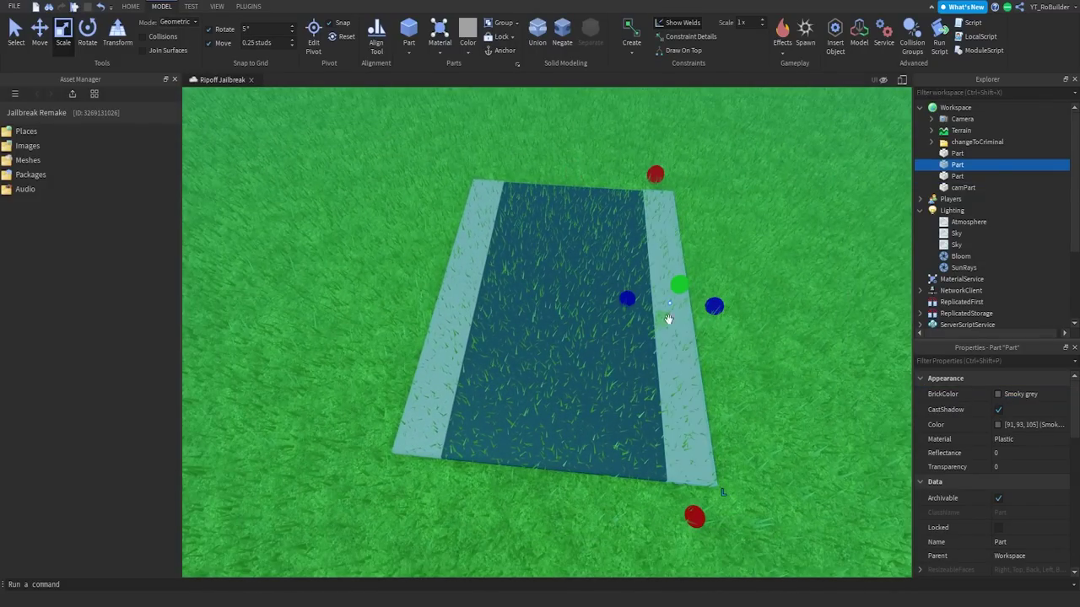
drag(418, 282, 421, 283)
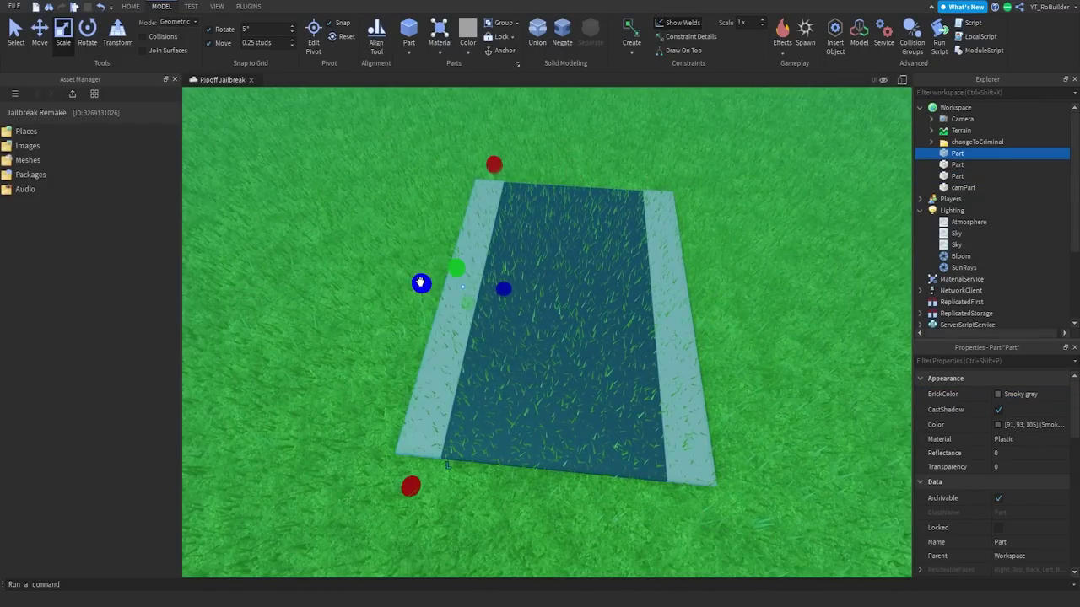
Step: Duplicate the black road part and turn the copy into a short, thin Fossil-colored lane marking along the road's center
ctrl+click(666, 309)
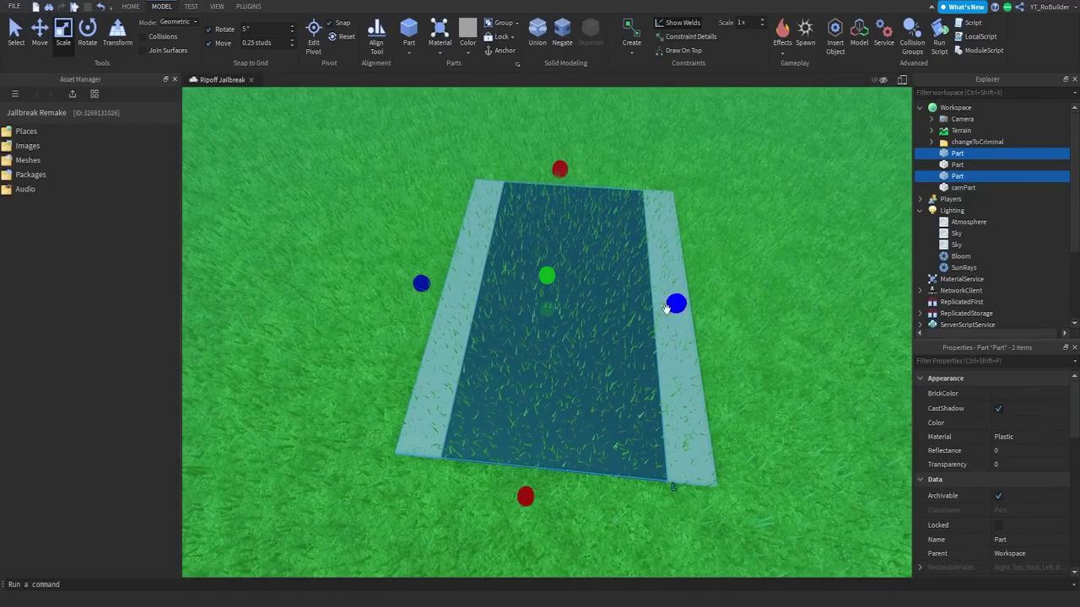
click(580, 294)
key(ctrl+d)
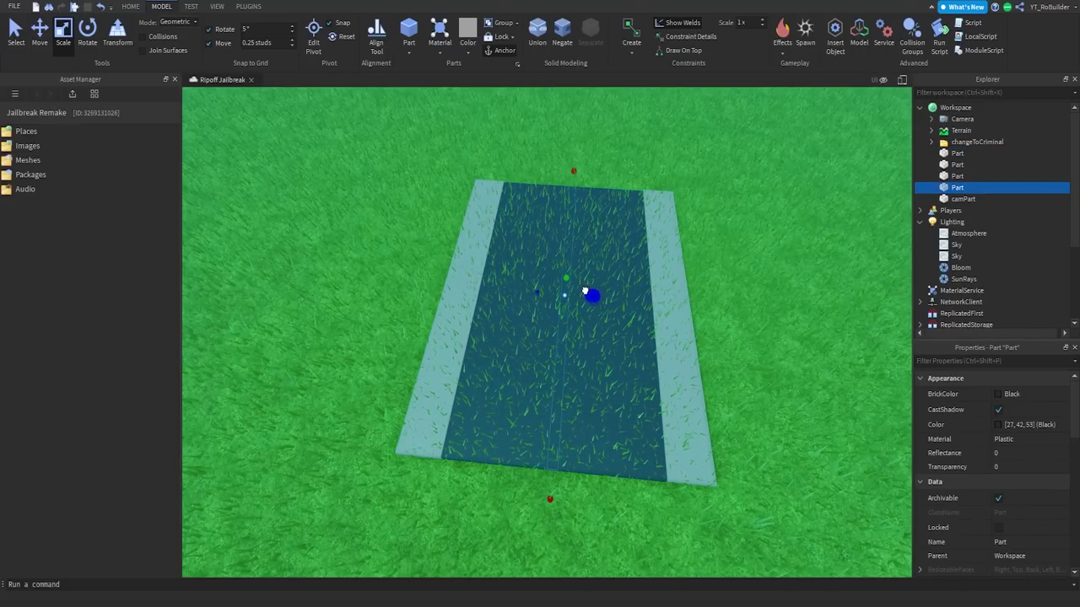
scroll(570, 299, up, 4)
right_drag(568, 299, 570, 294)
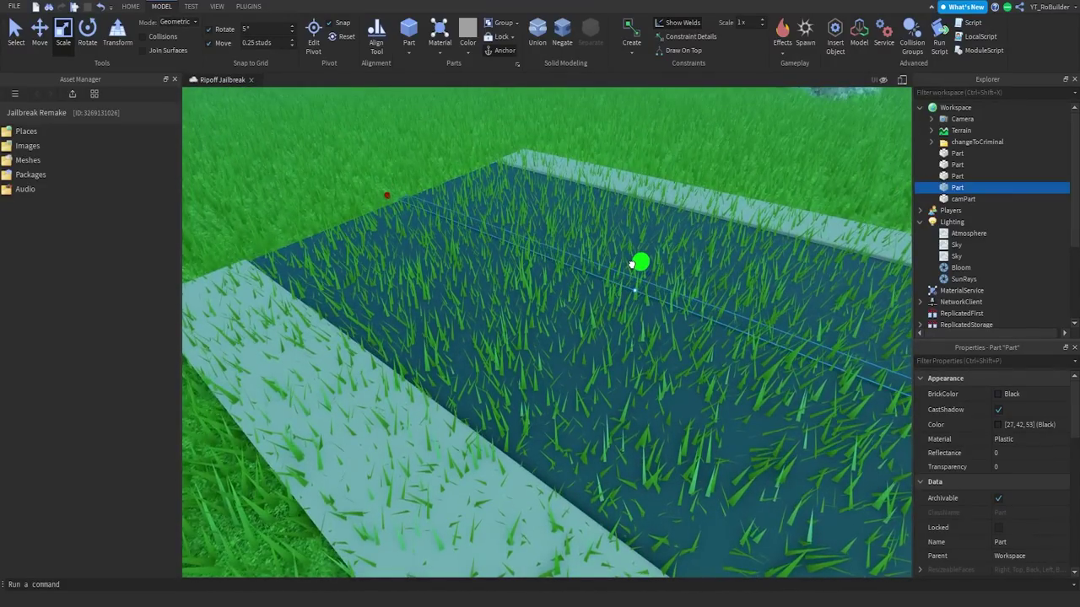
drag(631, 264, 632, 264)
right_drag(654, 283, 656, 284)
scroll(655, 284, down, 1)
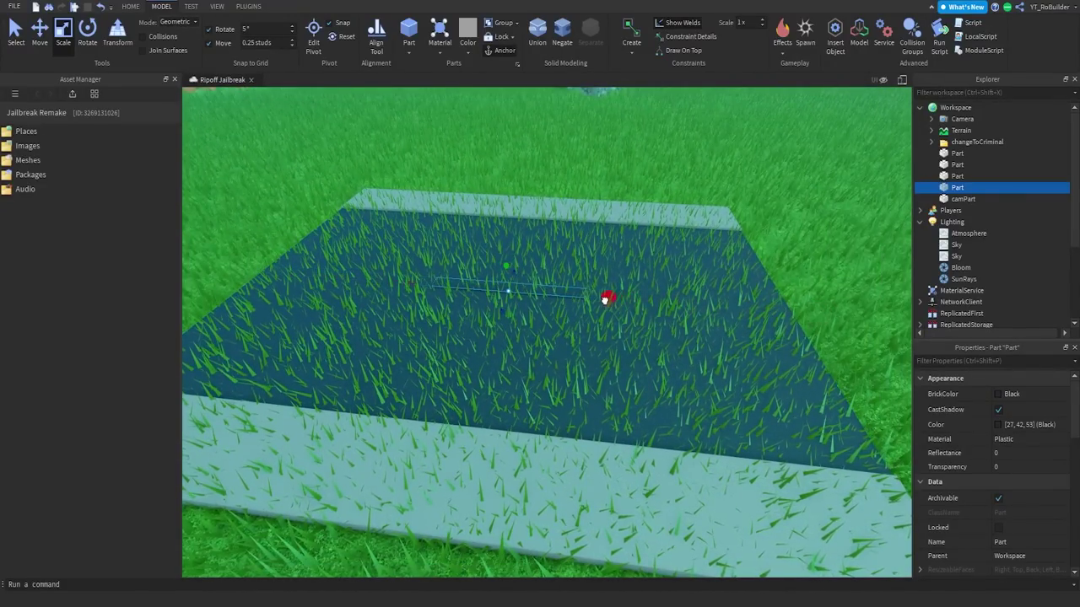
click(1023, 394)
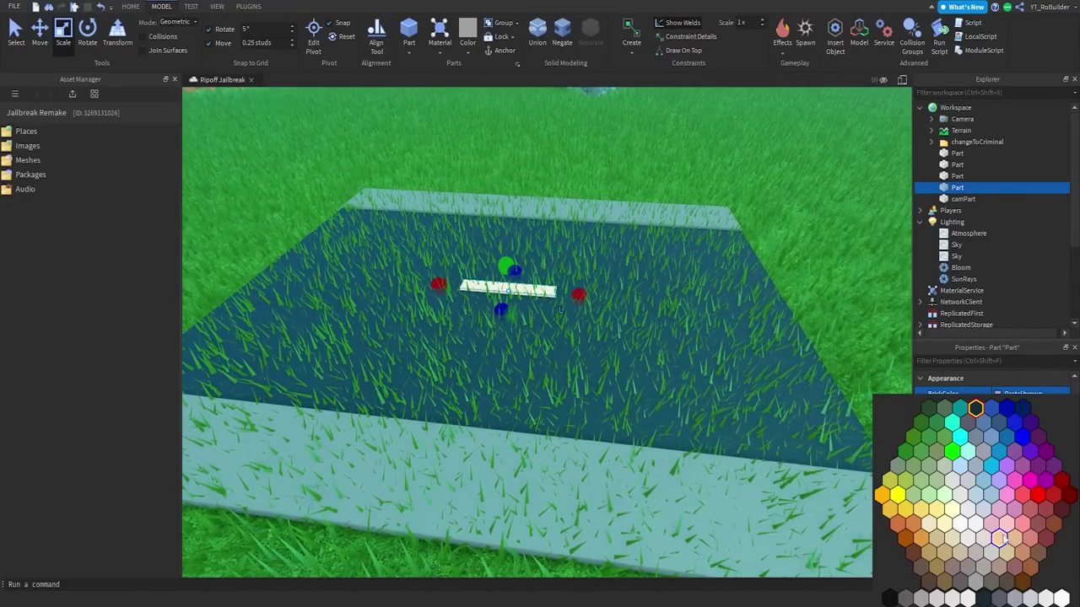
click(1015, 600)
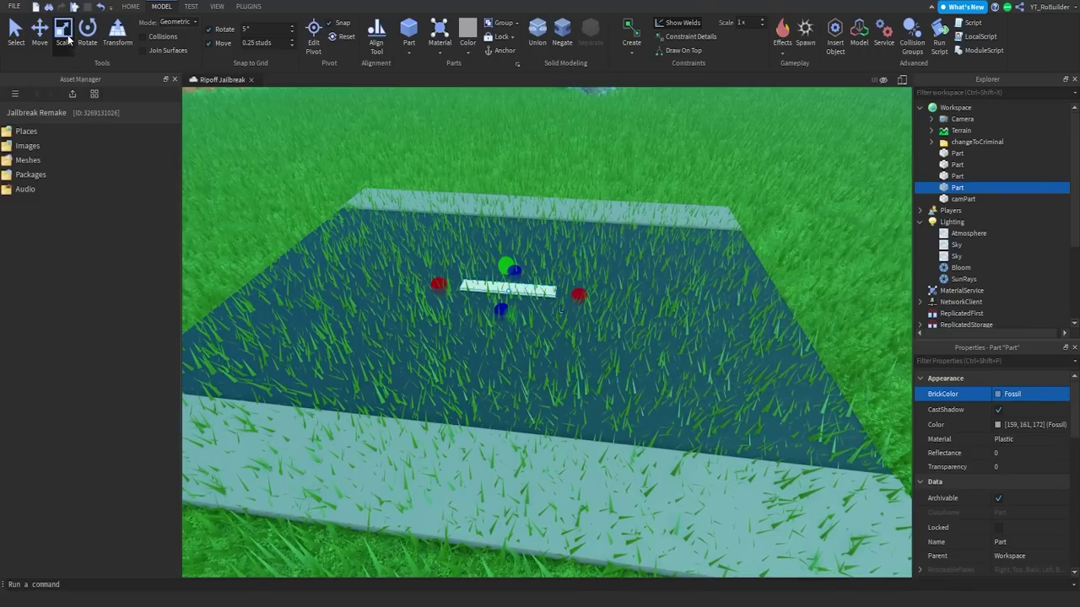
Step: Duplicate the center lane marking to one end of the road and shorten the copy so it ends flush with the road's edge
click(41, 35)
scroll(610, 296, up, 2)
right_drag(610, 297, 610, 296)
scroll(610, 297, down, 5)
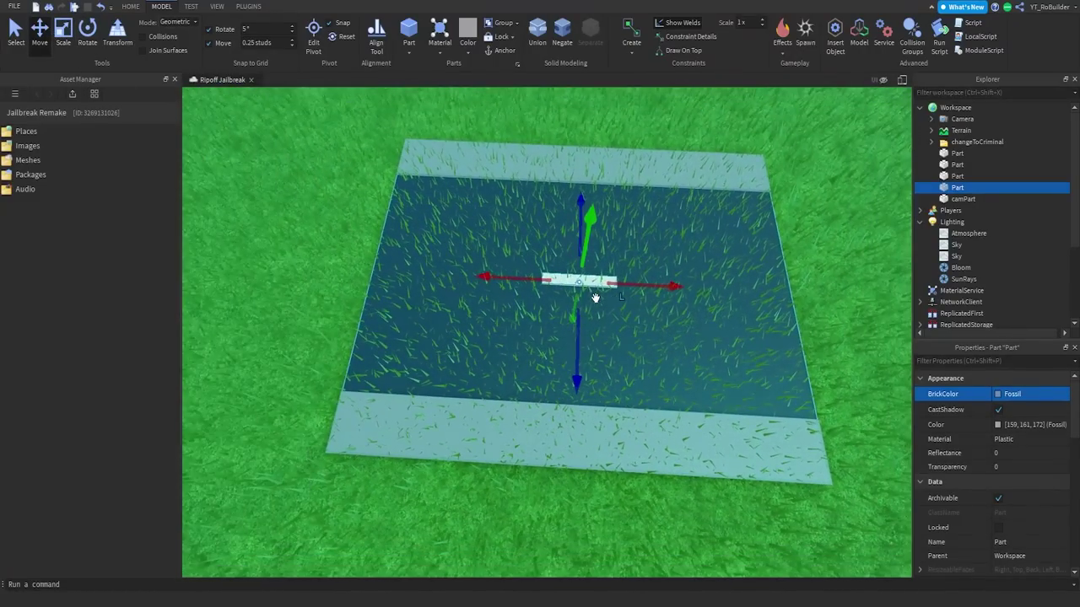
key(ctrl+d)
drag(644, 290, 434, 287)
scroll(479, 271, up, 5)
right_drag(479, 271, 479, 272)
click(66, 38)
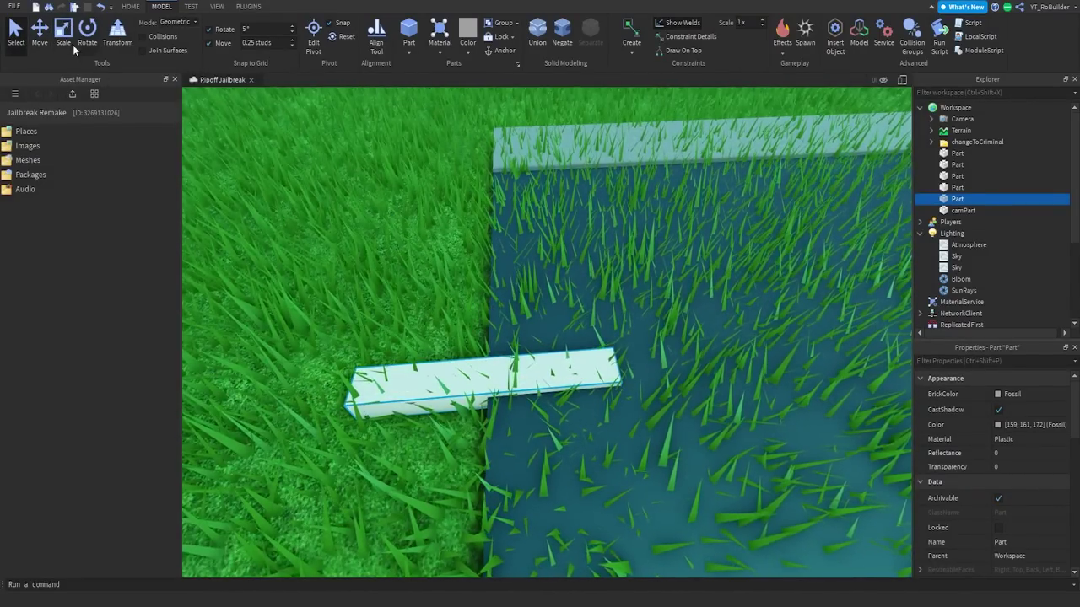
drag(325, 391, 464, 383)
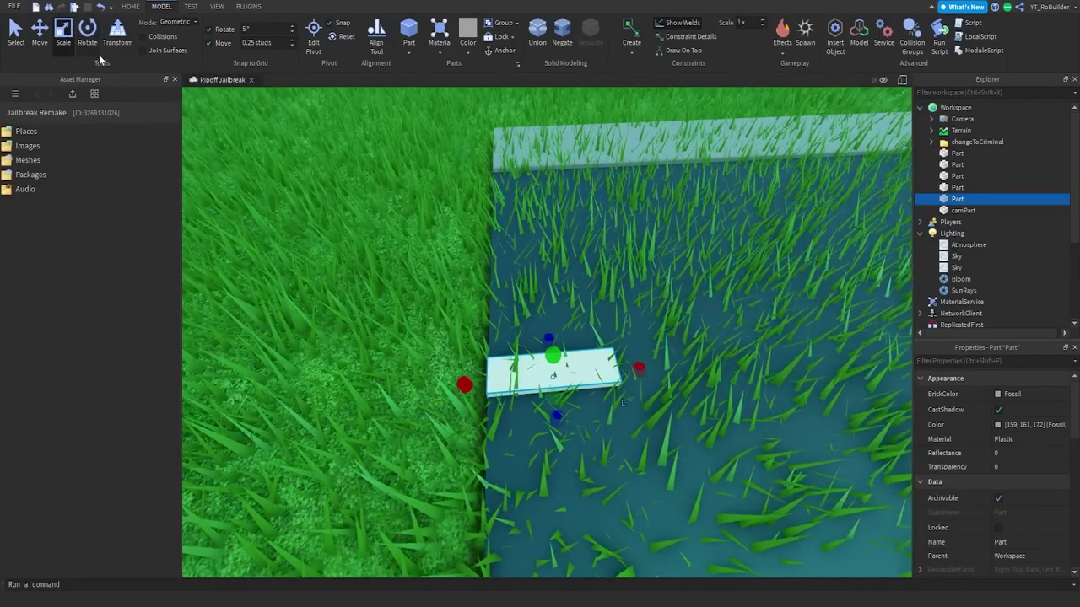
Step: Duplicate the shortened marking and place the copy along the center line at the road's opposite end
click(45, 37)
key(ctrl+d)
right_drag(585, 397, 585, 398)
scroll(586, 397, up, 3)
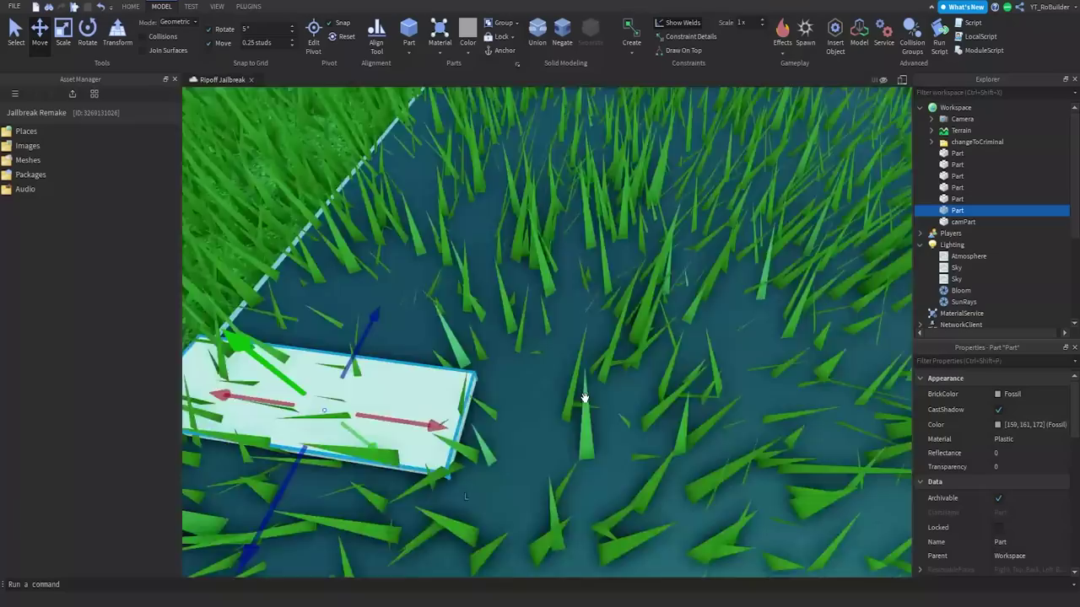
scroll(415, 396, down, 5)
key(d)
drag(435, 342, 581, 395)
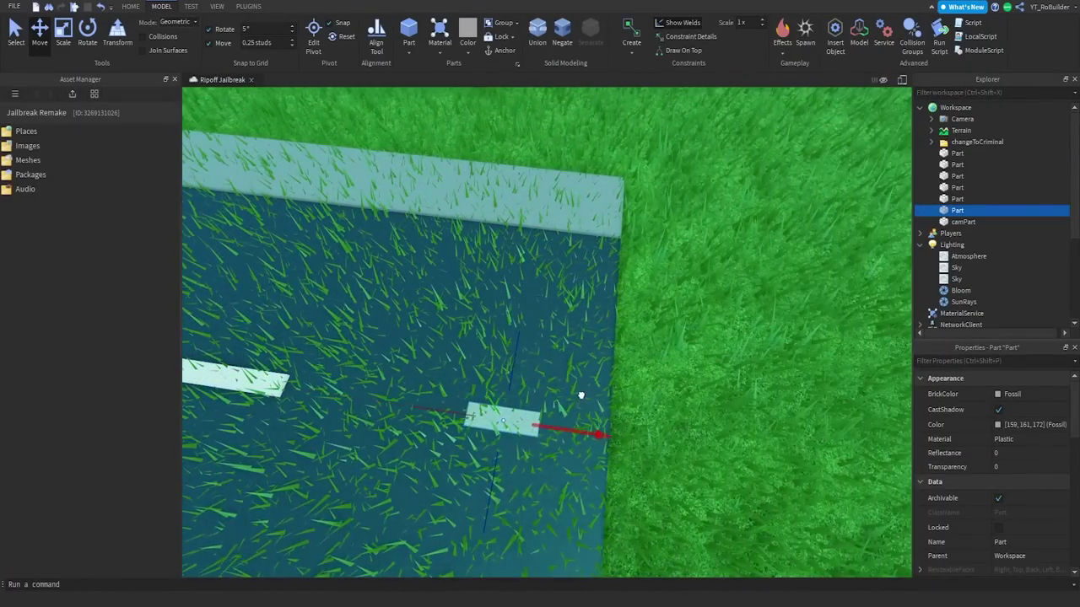
drag(645, 419, 644, 420)
right_drag(635, 428, 635, 429)
Step: Select all the road parts, including borders and lane markings, and group them into one model
scroll(635, 428, down, 8)
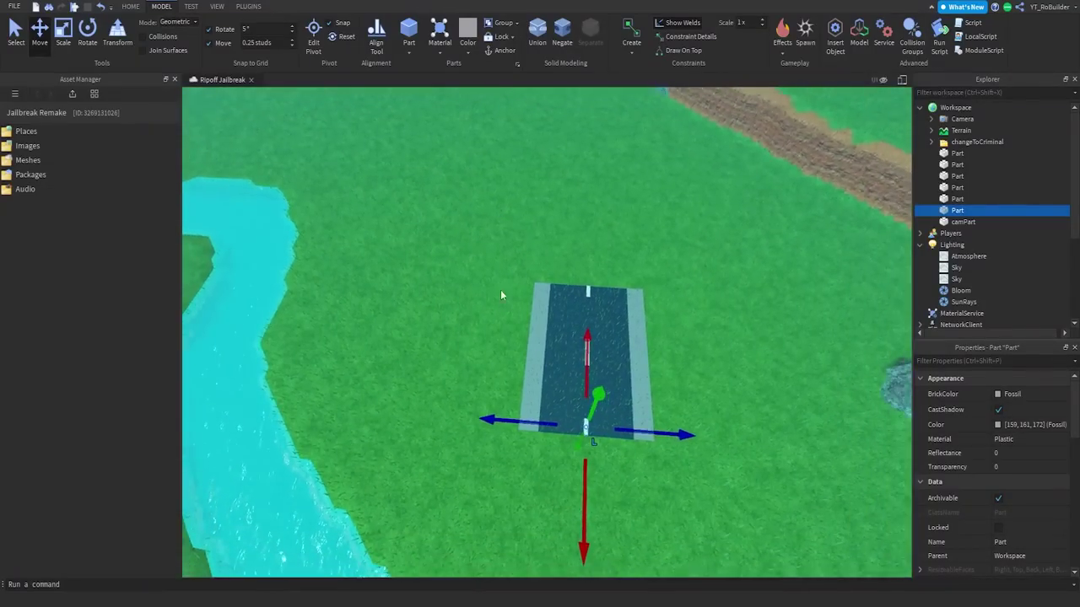
drag(405, 234, 686, 501)
key(ctrl+g)
Step: Scale the road model down and reposition it on the open grass between the river and the cliffs
right_drag(648, 431, 648, 431)
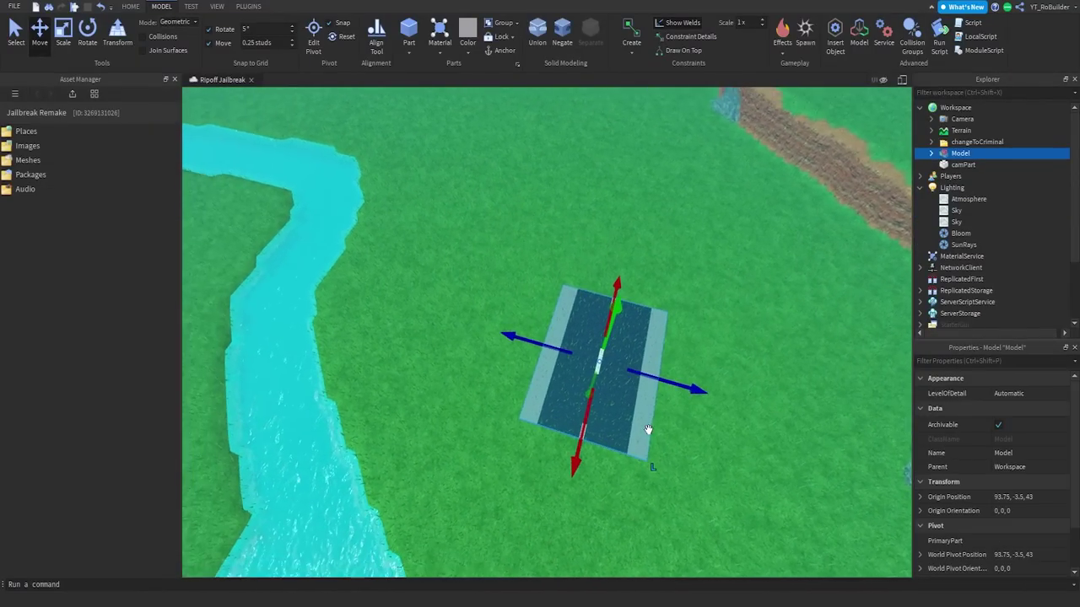
drag(632, 421, 534, 359)
key(s)
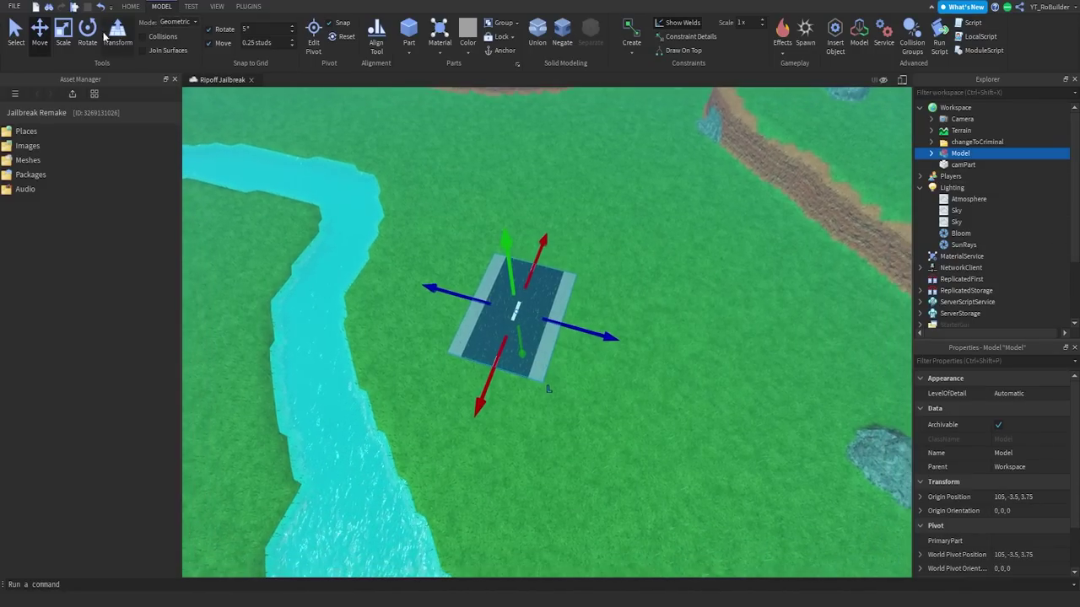
drag(541, 246, 532, 263)
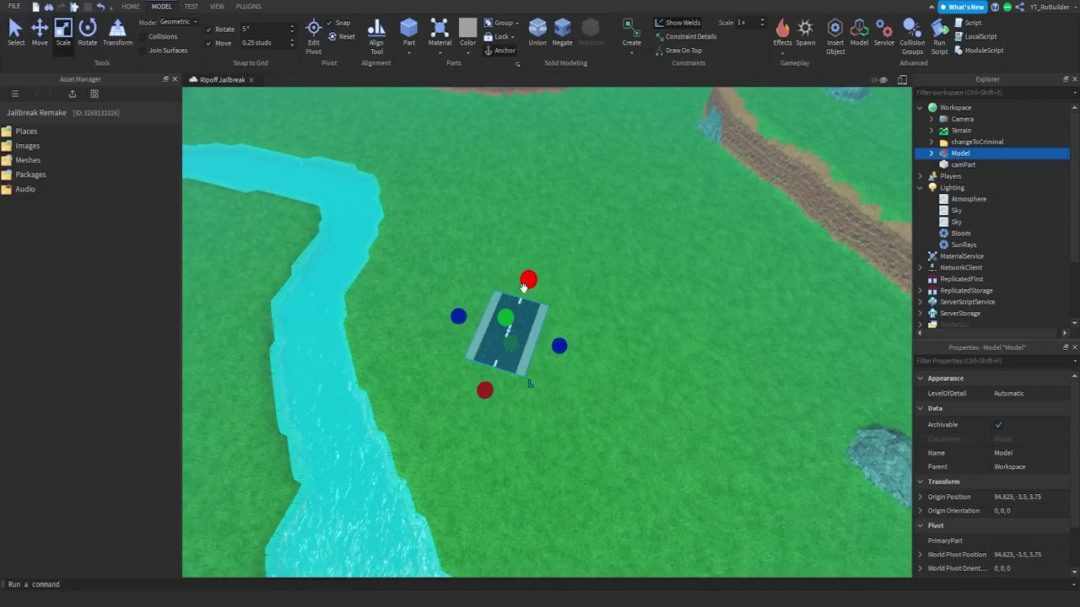
drag(534, 321, 576, 328)
right_drag(566, 292, 577, 329)
drag(576, 328, 605, 316)
right_drag(576, 328, 605, 316)
drag(605, 315, 594, 319)
right_drag(605, 315, 594, 319)
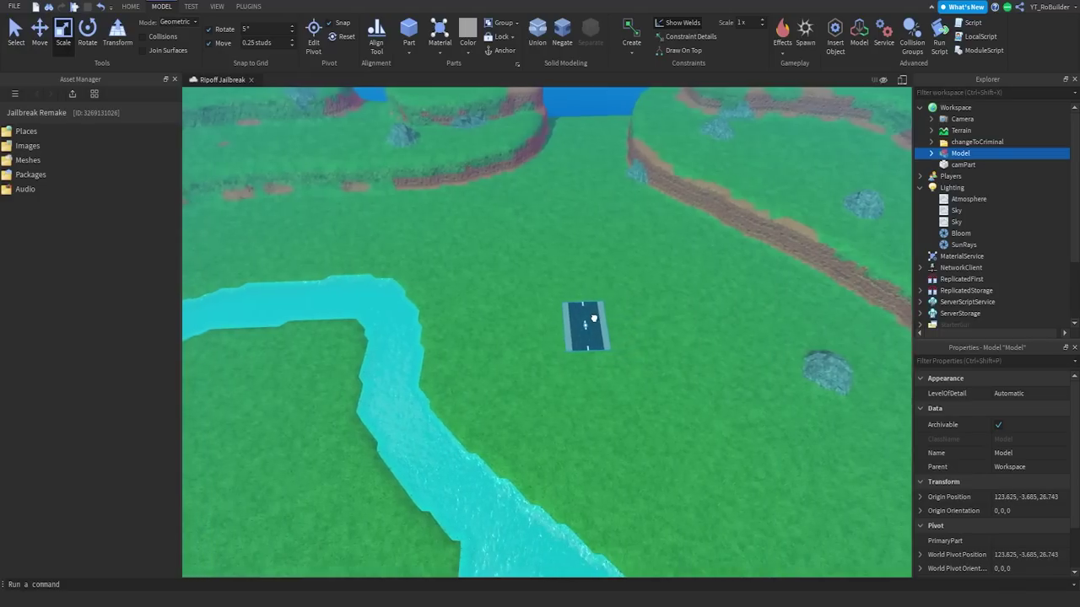
drag(594, 318, 583, 339)
Step: Paint the grass between the two cliff walls near the road model with the Asphalt terrain material
key(s)
right_drag(583, 339, 583, 339)
key(w)
key(w)
key(s)
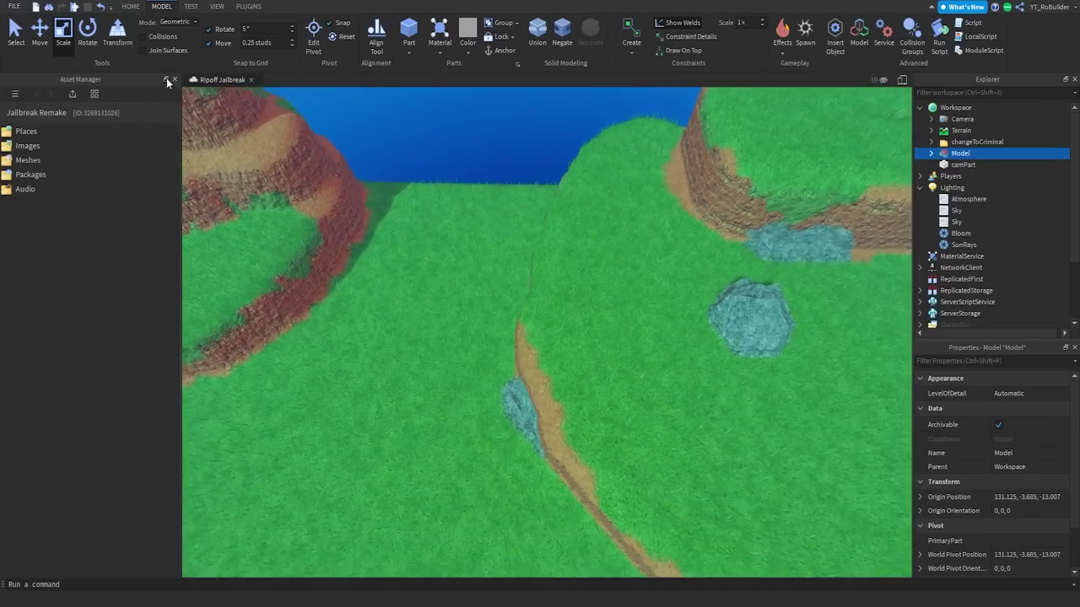
key(d)
right_drag(410, 222, 410, 222)
key(s)
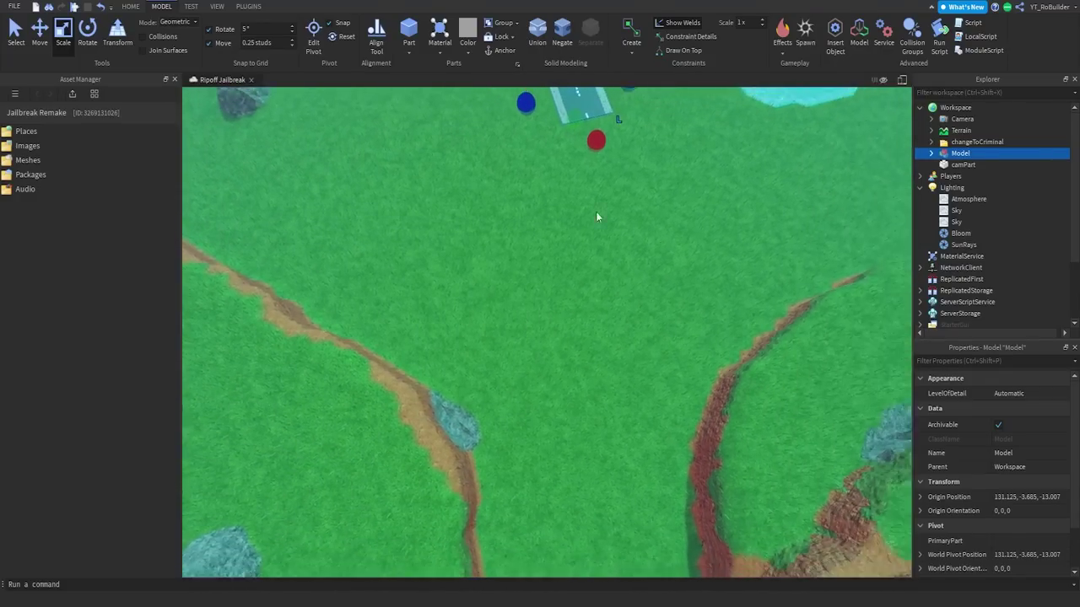
key(s)
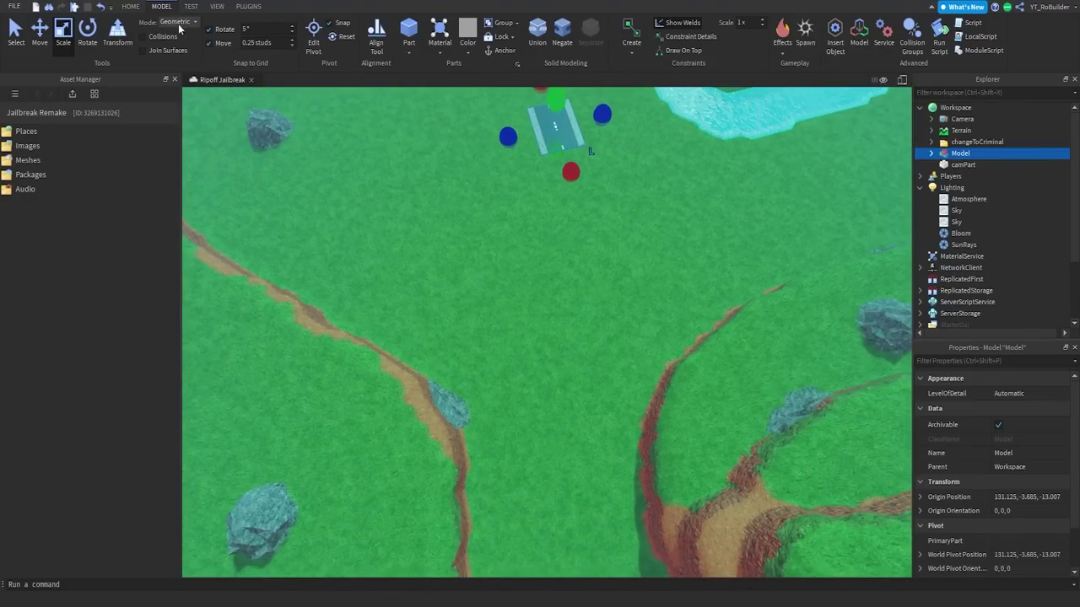
click(249, 6)
click(131, 7)
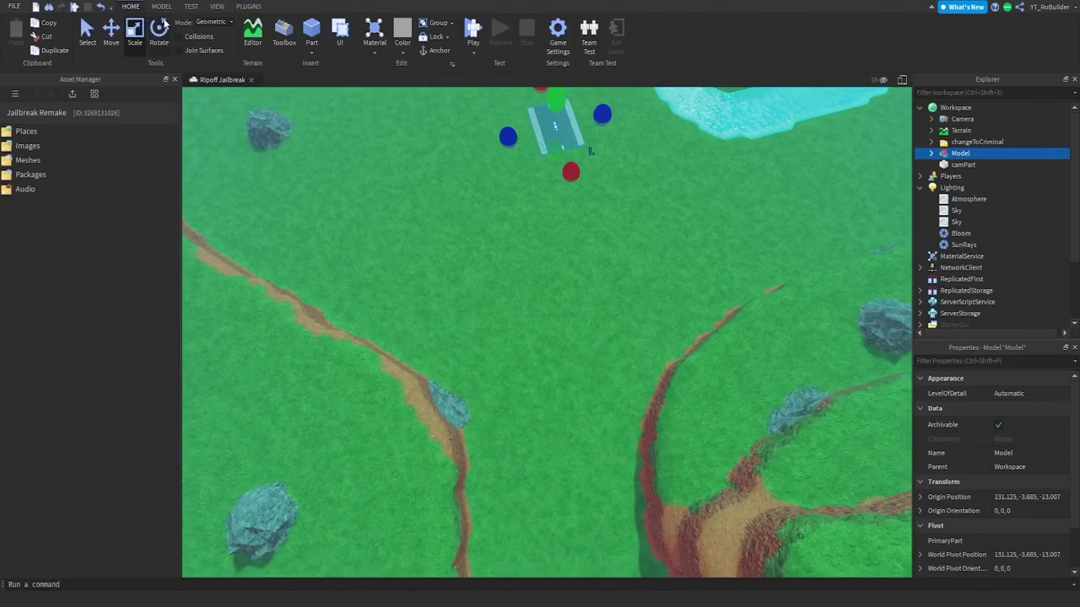
click(253, 34)
scroll(107, 490, down, 3)
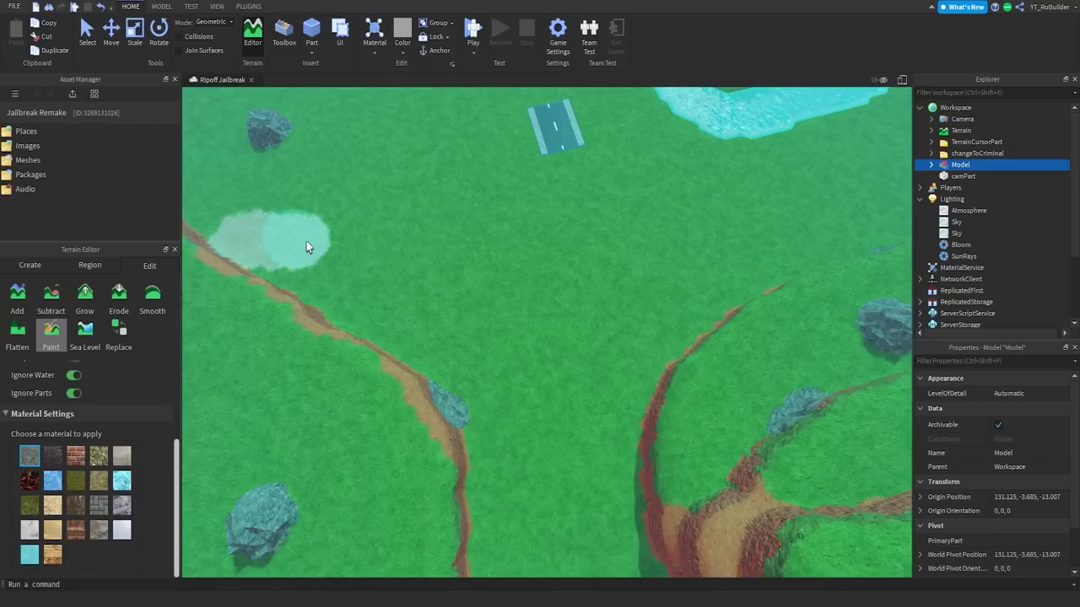
drag(306, 241, 670, 317)
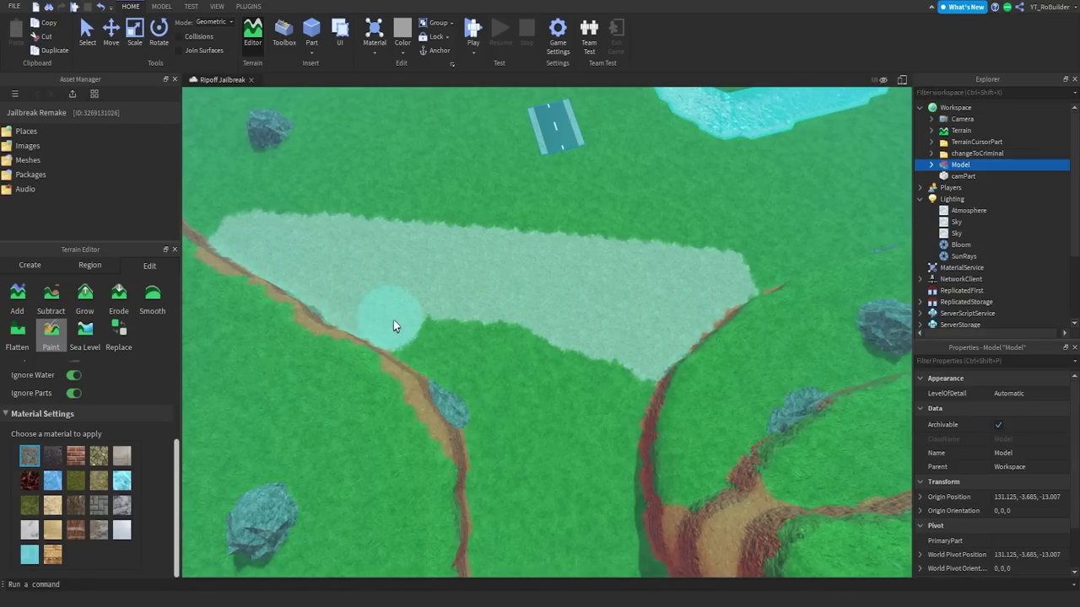
drag(475, 364, 567, 378)
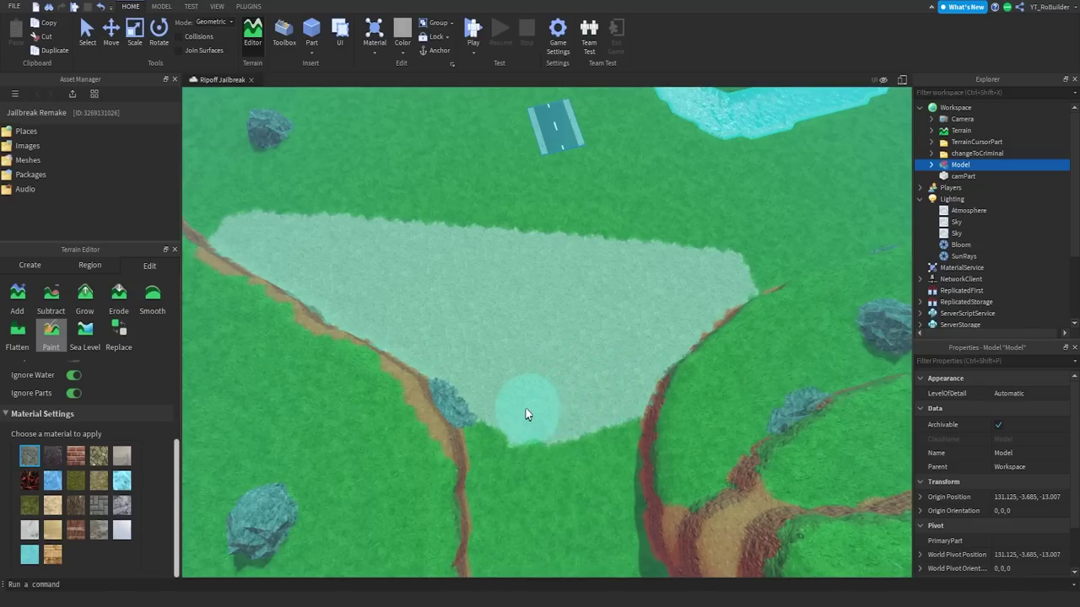
drag(498, 419, 500, 421)
Step: Try painting the Basalt material over part of the asphalt area, and undo the stroke
click(52, 456)
mouse_move(496, 327)
mouse_down()
mouse_move(482, 323)
mouse_move(541, 316)
mouse_up()
key(ctrl+z)
Step: Change the terrain's Asphalt material color to dark grey [40, 43, 37]
click(961, 131)
click(997, 424)
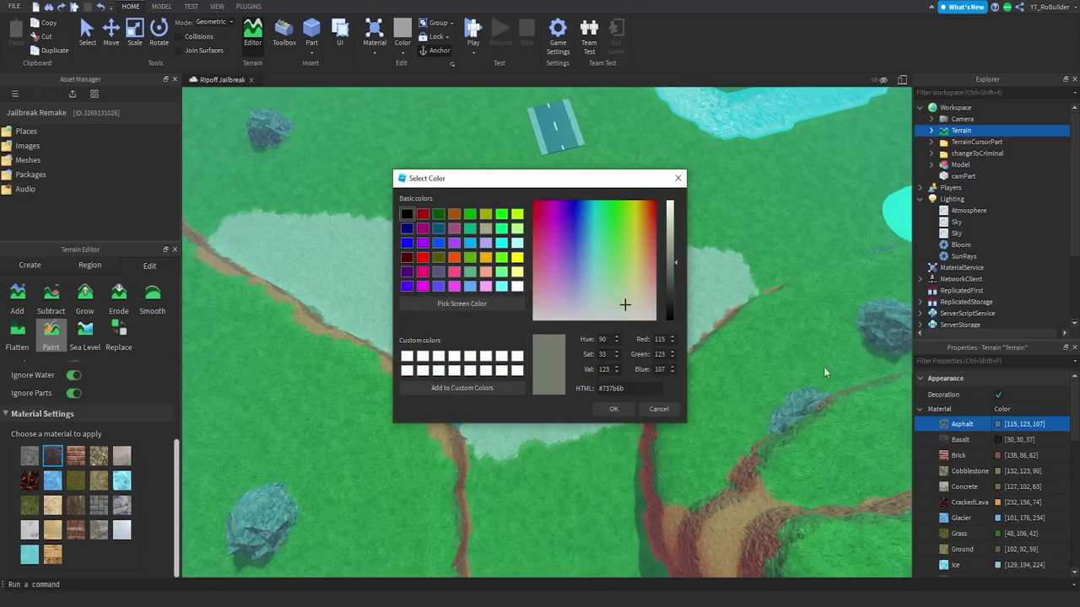
drag(677, 274, 670, 300)
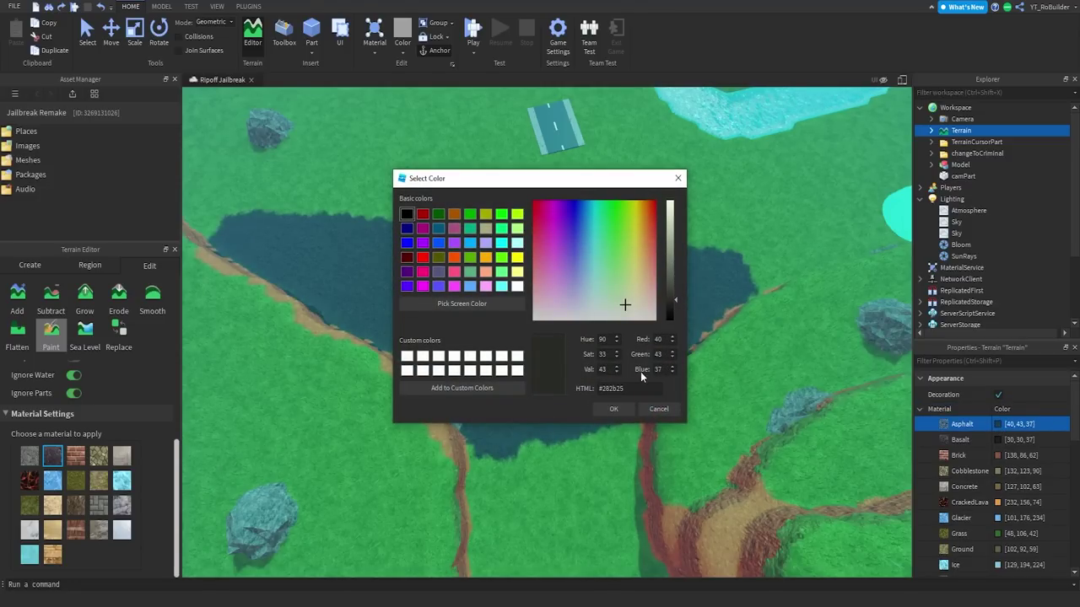
click(613, 409)
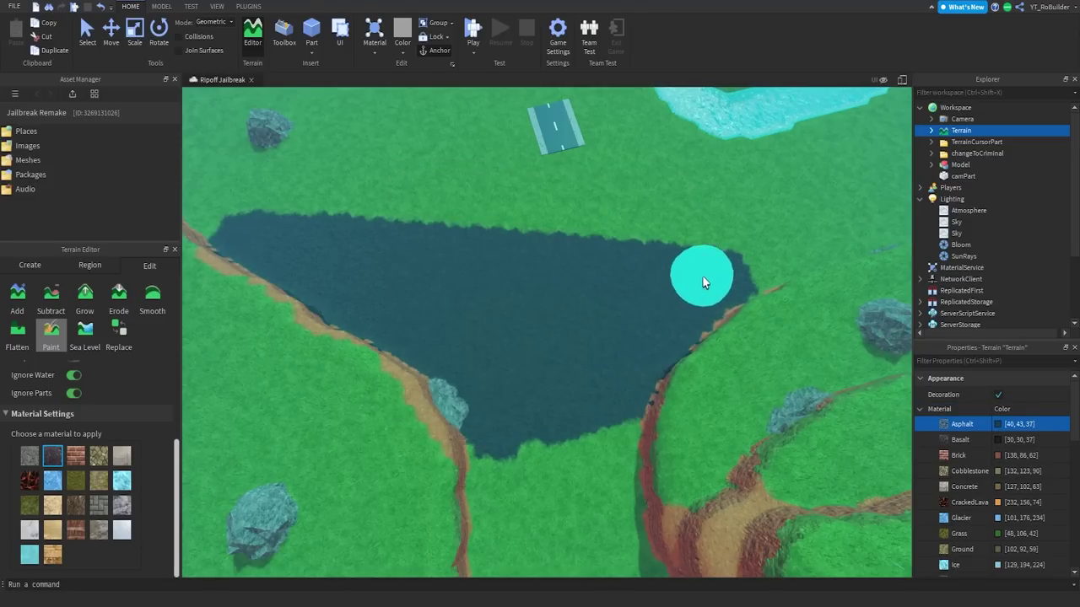
Step: Stop terrain painting, move the road model to the edge of the asphalt area and rotate it to orientation 0, -10, 0
click(252, 34)
right_drag(492, 285, 493, 285)
key(w)
drag(717, 434, 521, 397)
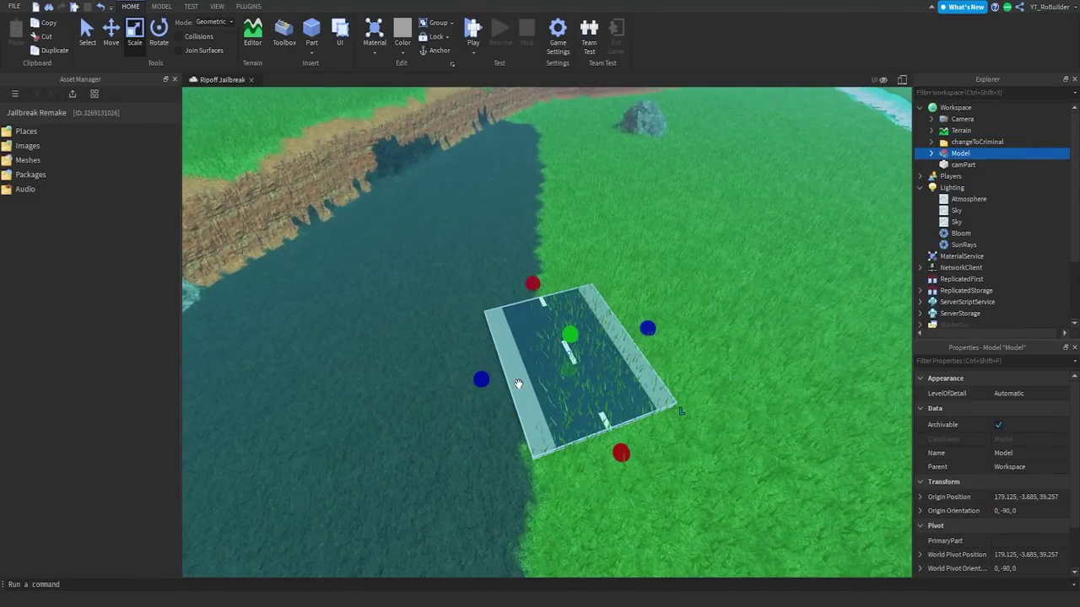
key(ctrl+4)
drag(531, 411, 515, 406)
key(a)
right_drag(545, 345, 545, 345)
key(s)
Step: Start the Archimedes plugin on the road model and inspect its 15° segment preview with direction X²
click(248, 7)
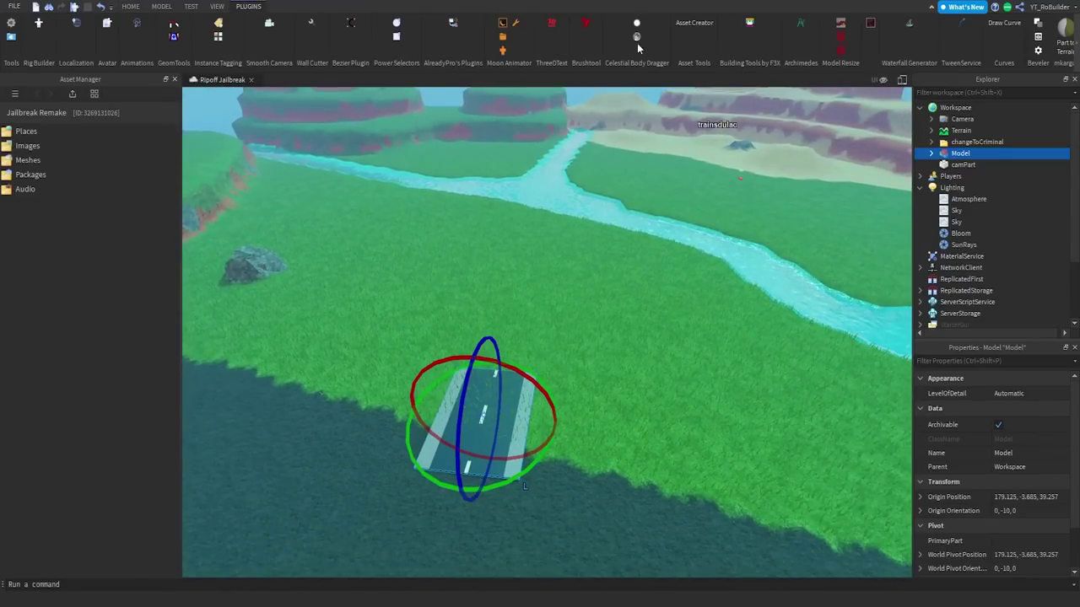
click(801, 27)
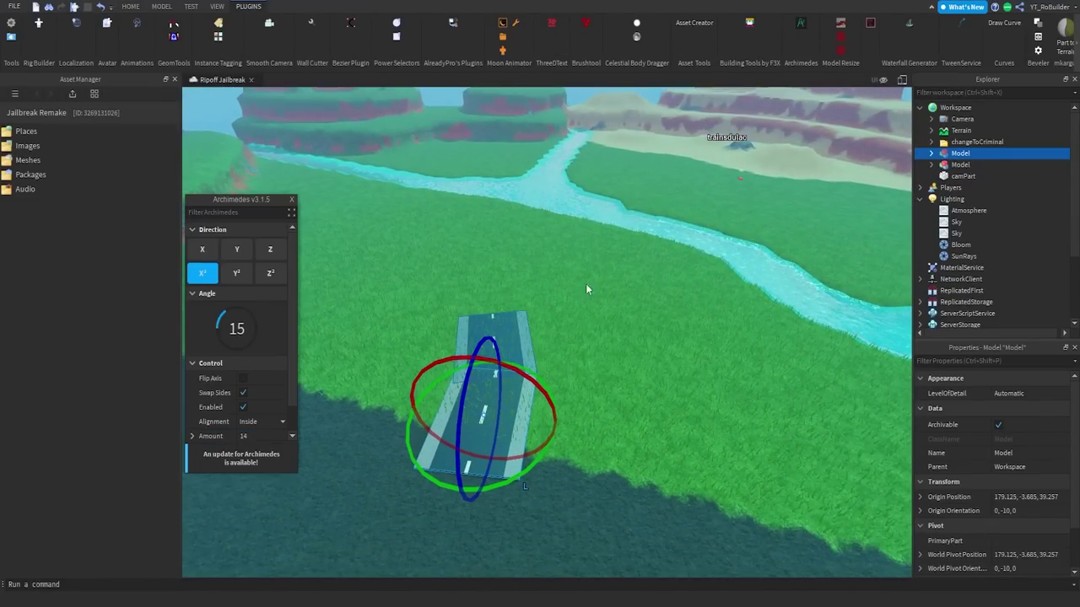
key(w)
right_drag(592, 283, 592, 288)
key(s)
key(w)
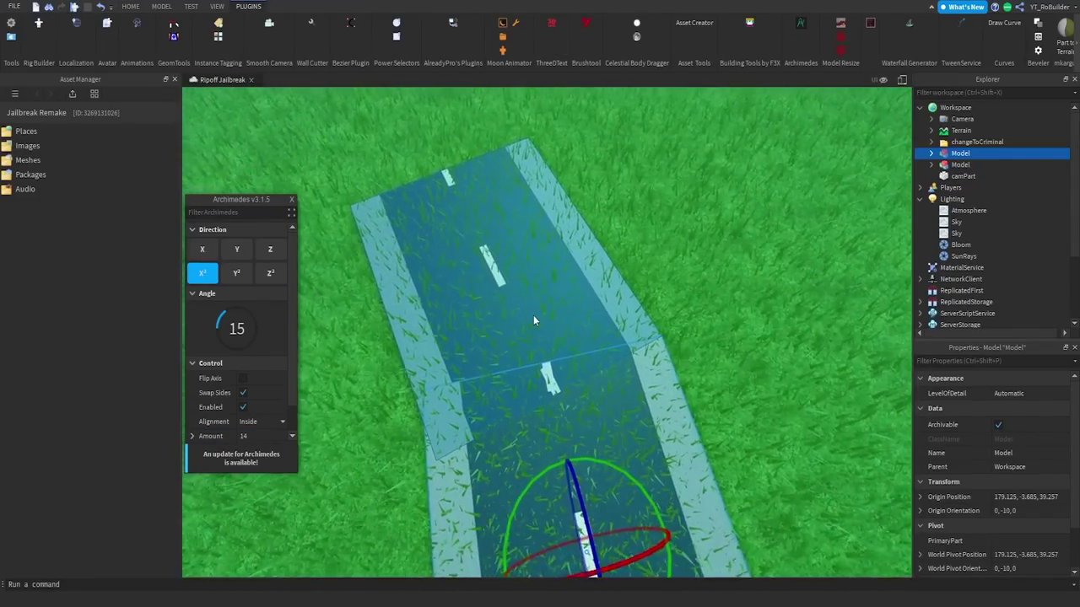
Step: Expand the full Archimedes options, enable Auto-Resize and set the amount to 1
scroll(255, 426, down, 1)
click(247, 440)
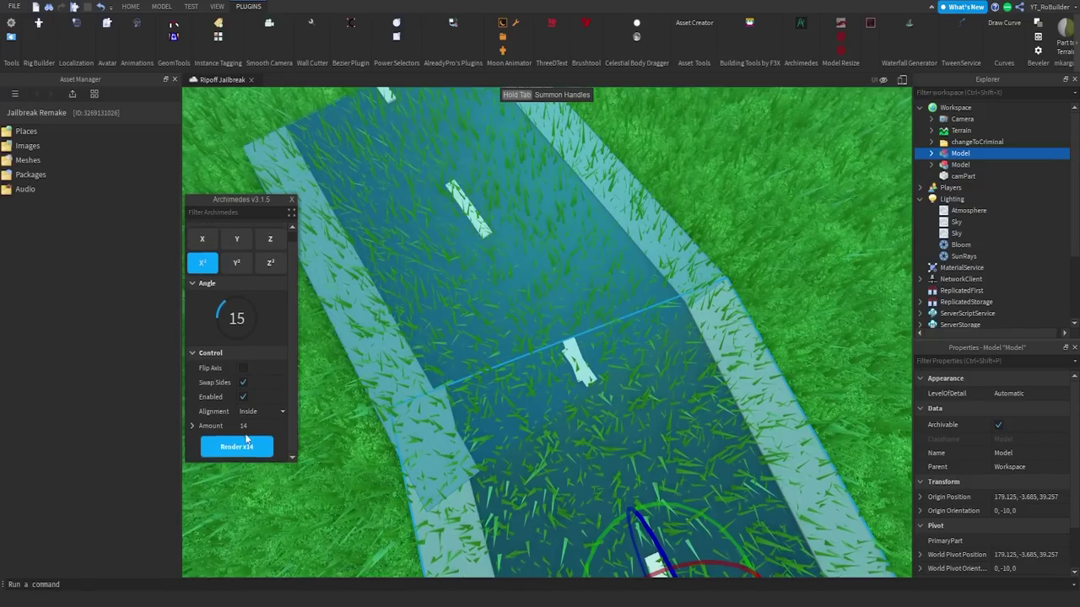
drag(243, 452, 239, 473)
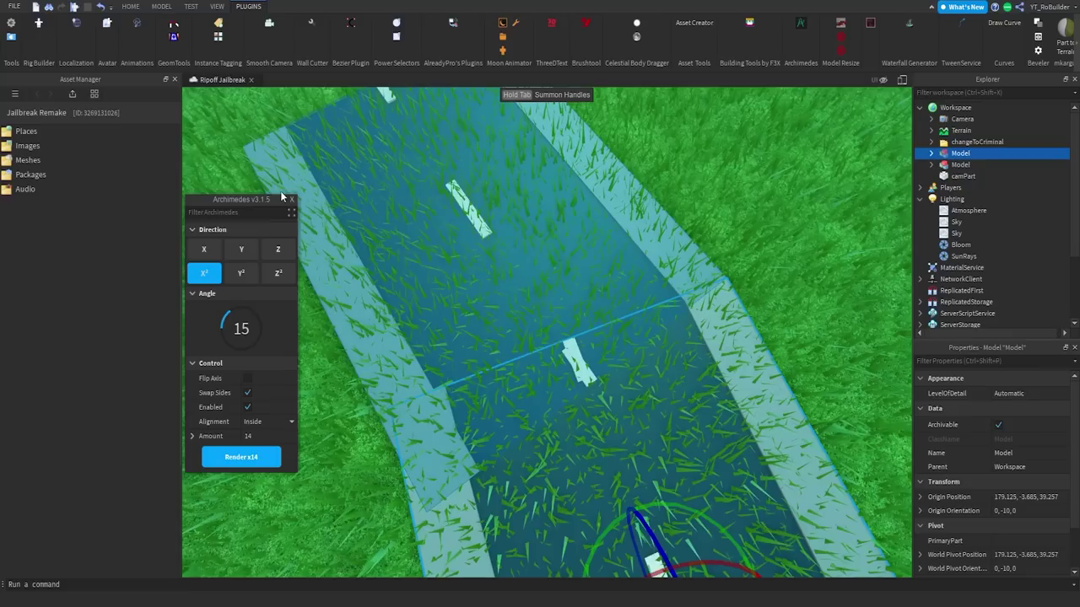
click(289, 216)
scroll(96, 251, down, 3)
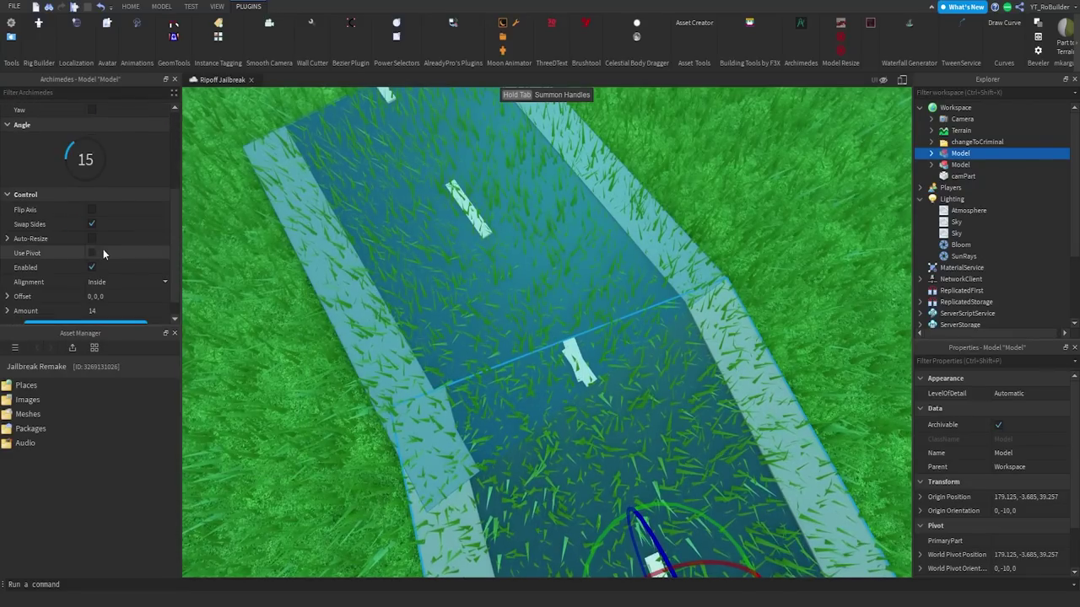
click(91, 241)
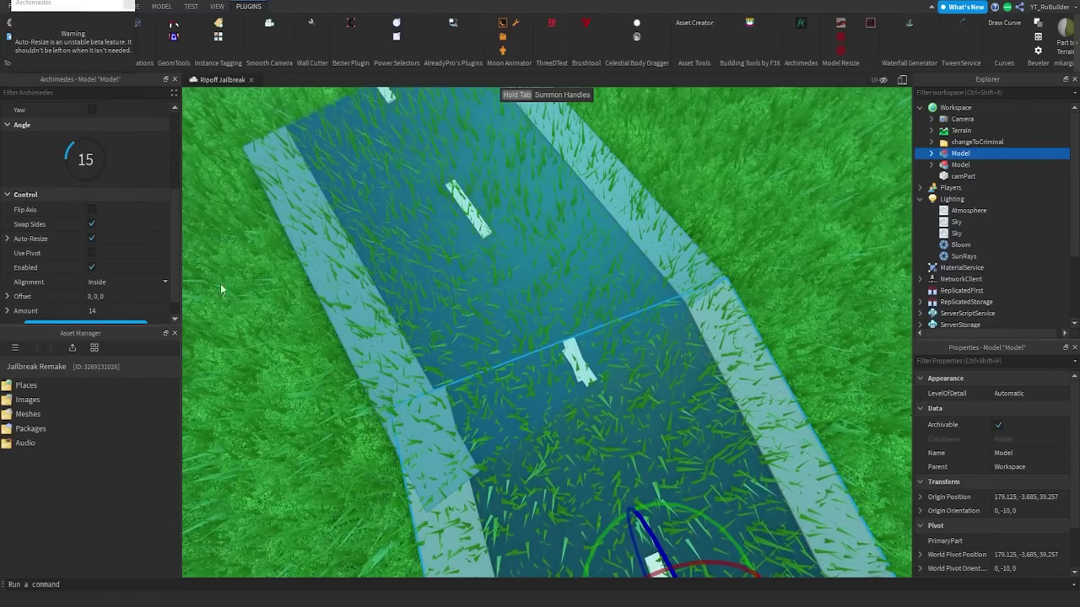
scroll(88, 309, down, 1)
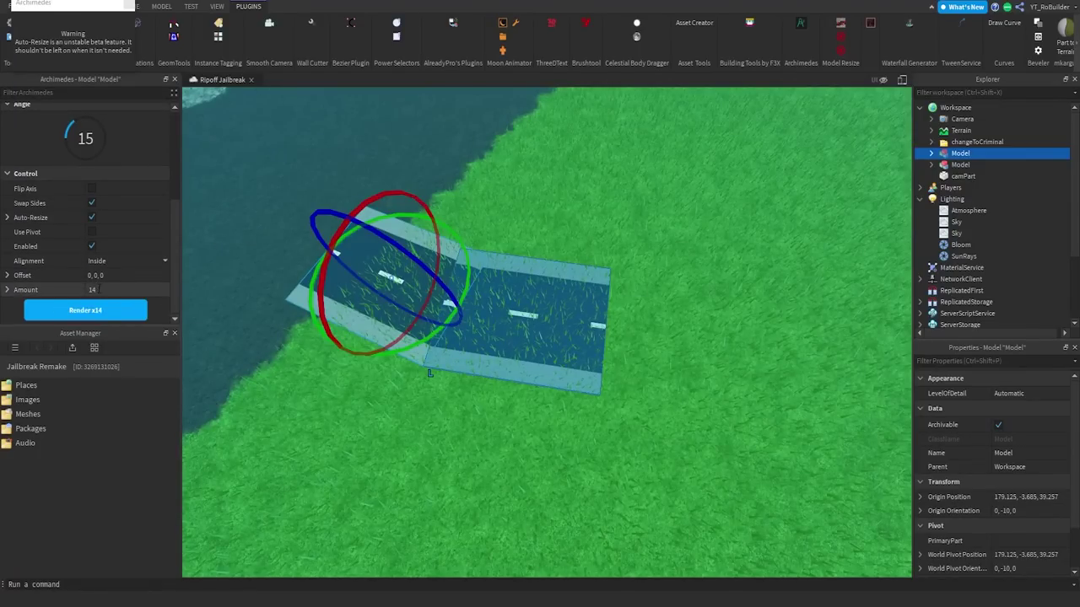
Step: Try rendering a road segment at 15°, inspect the joint between the segments, and undo the render
click(109, 313)
scroll(448, 281, up, 5)
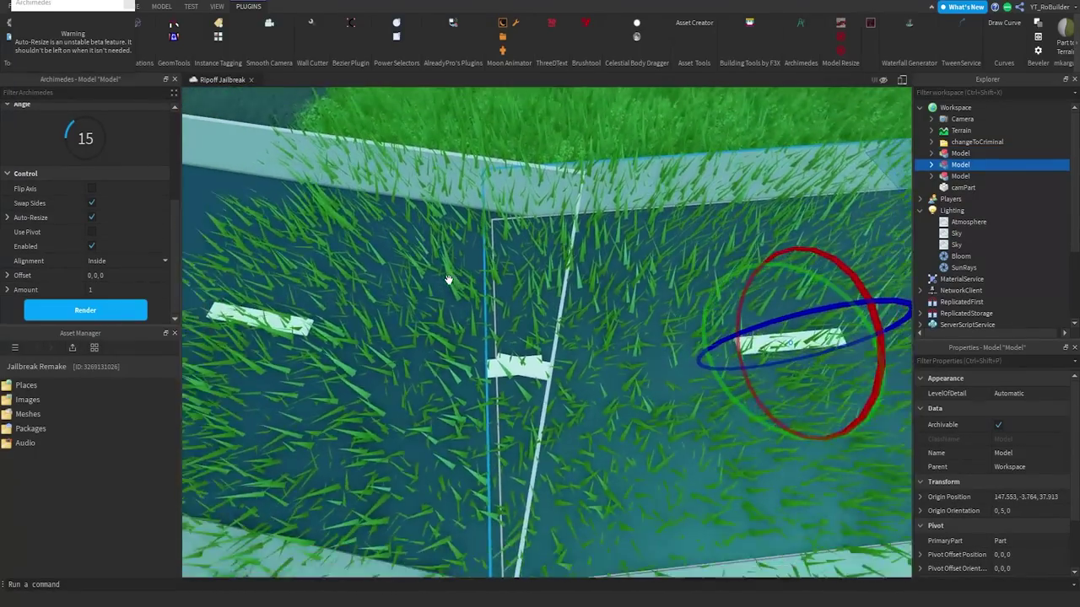
scroll(448, 281, down, 2)
right_drag(448, 281, 448, 280)
scroll(448, 280, down, 5)
key(ctrl+z)
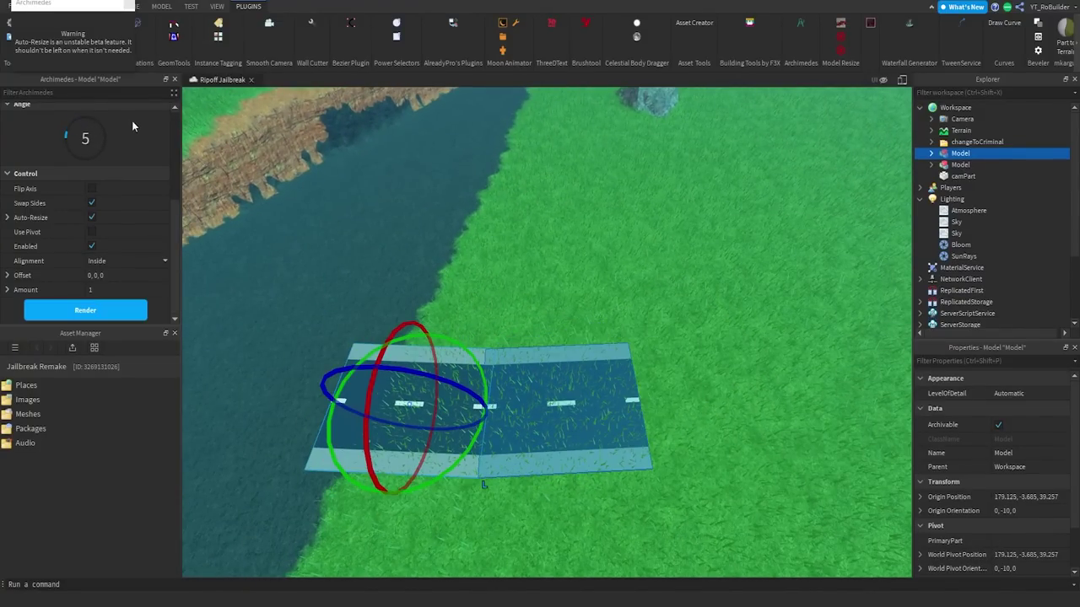
Step: Extend the road toward the river by rendering two segments at 5° and two more at -10°
right_drag(340, 226, 340, 226)
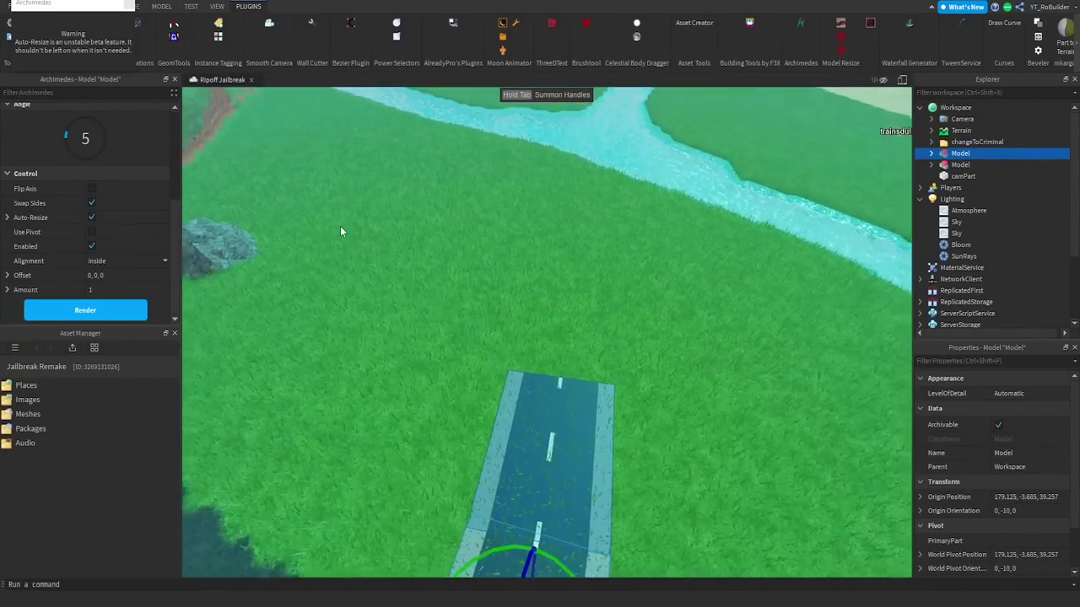
click(115, 310)
click(114, 313)
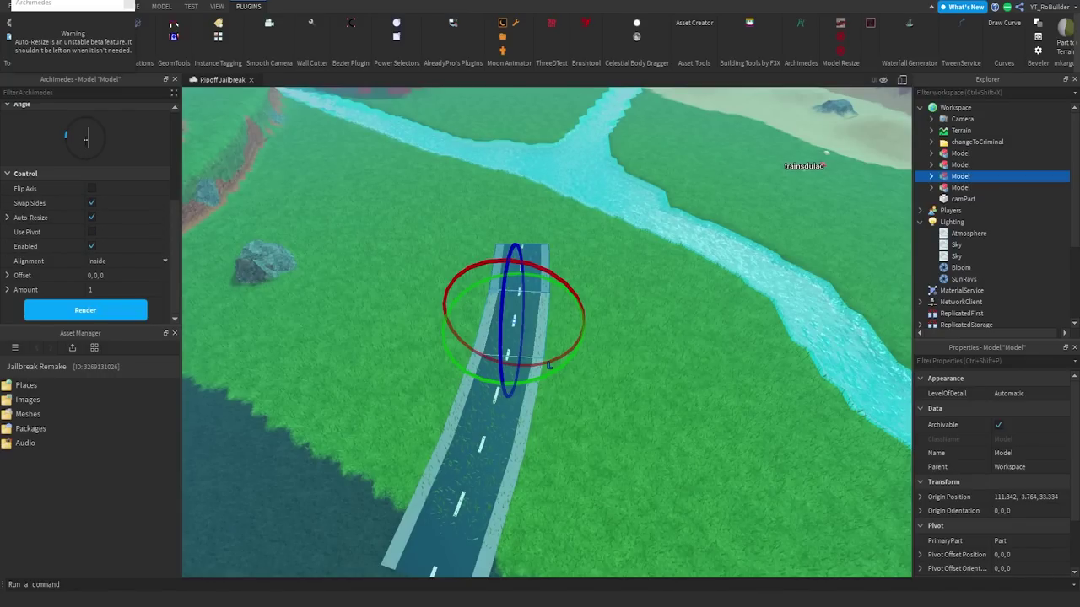
click(93, 315)
click(94, 317)
Step: Try tilting the newest rendered road segment at the riverbank, and undo the rotation
right_drag(484, 243, 503, 214)
key(w)
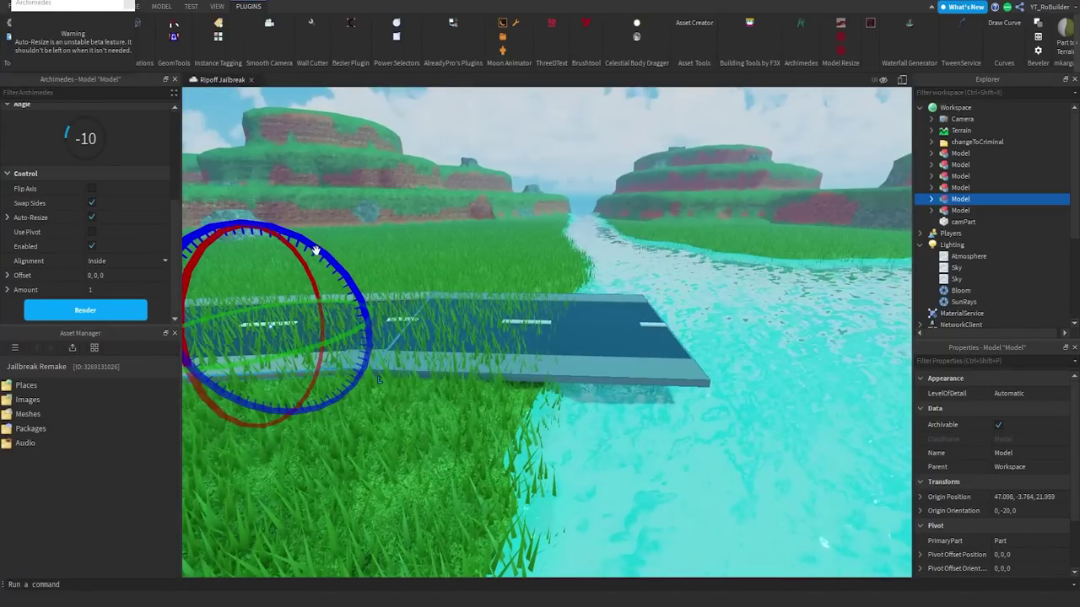
drag(323, 255, 318, 250)
key(ctrl+z)
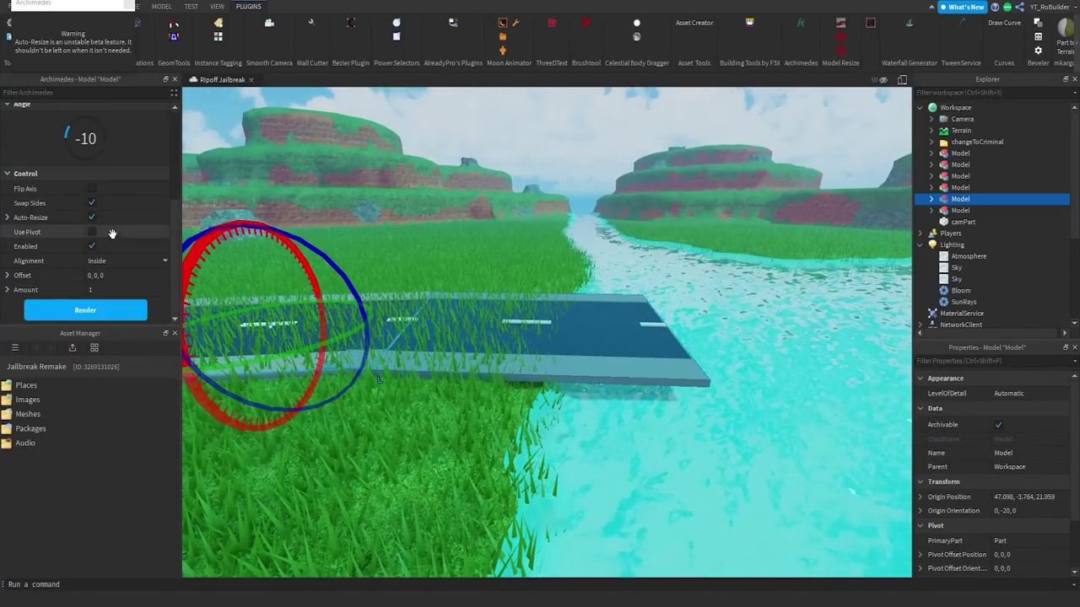
Step: Switch the Archimedes X direction to Pitch, set the angle to 10, and render a rising road segment at the riverbank
scroll(110, 256, up, 4)
click(92, 156)
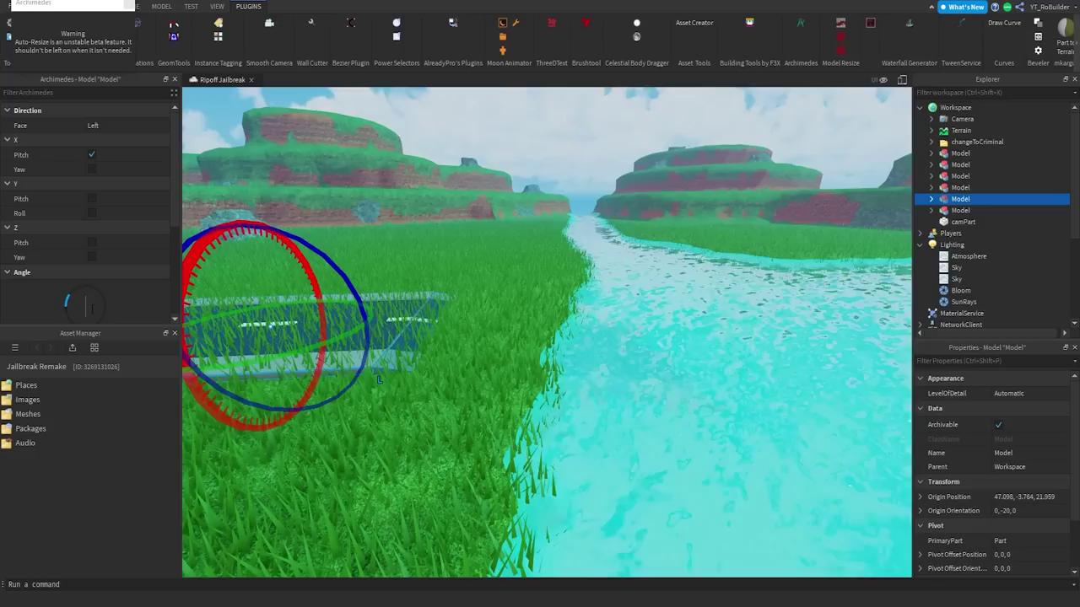
scroll(76, 219, down, 5)
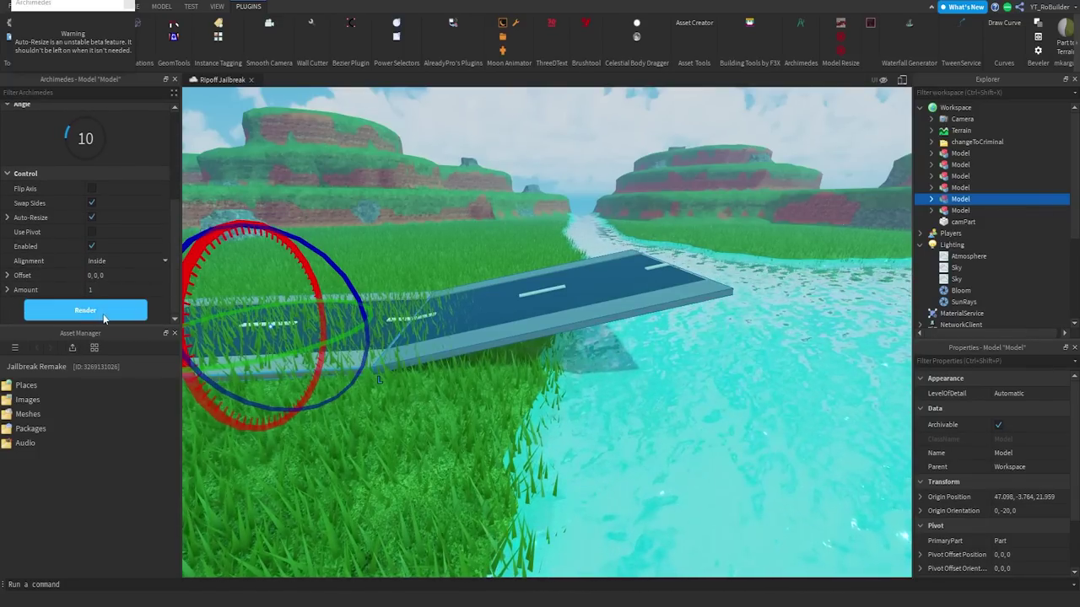
click(103, 316)
Step: Try angles of 0, -5 and -15 for the next pitched road segment over the river
right_drag(475, 239, 459, 243)
scroll(458, 243, down, 2)
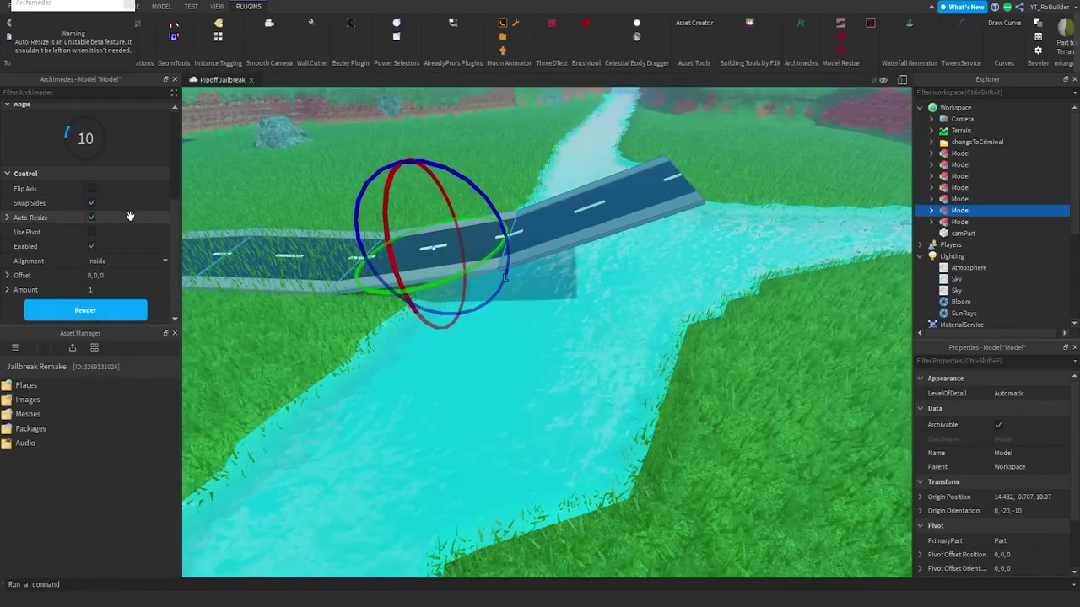
text(0)
key(Return)
scroll(348, 268, up, 3)
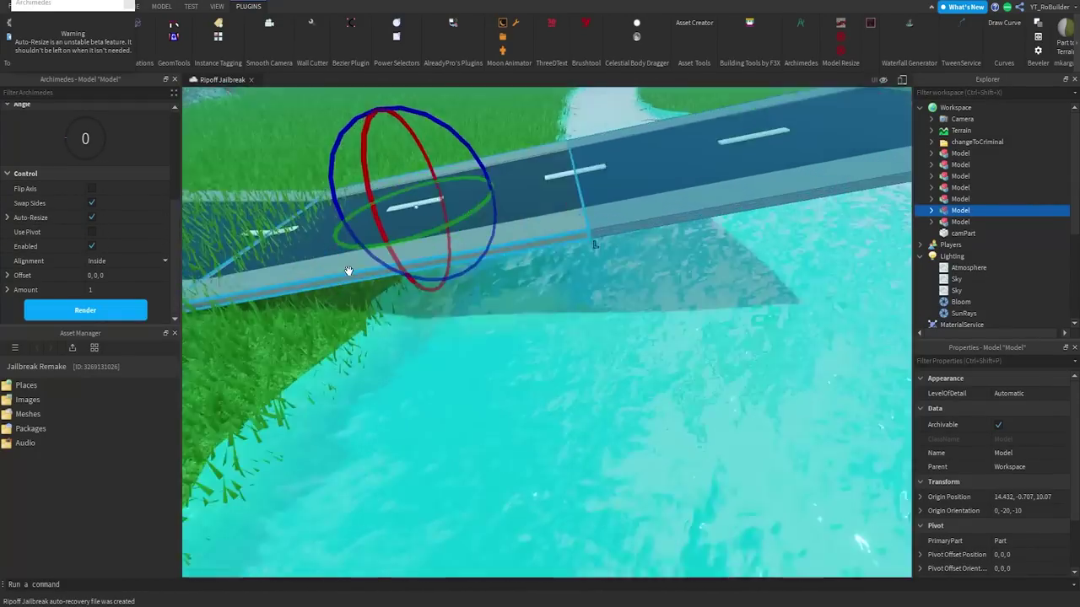
right_drag(348, 268, 348, 267)
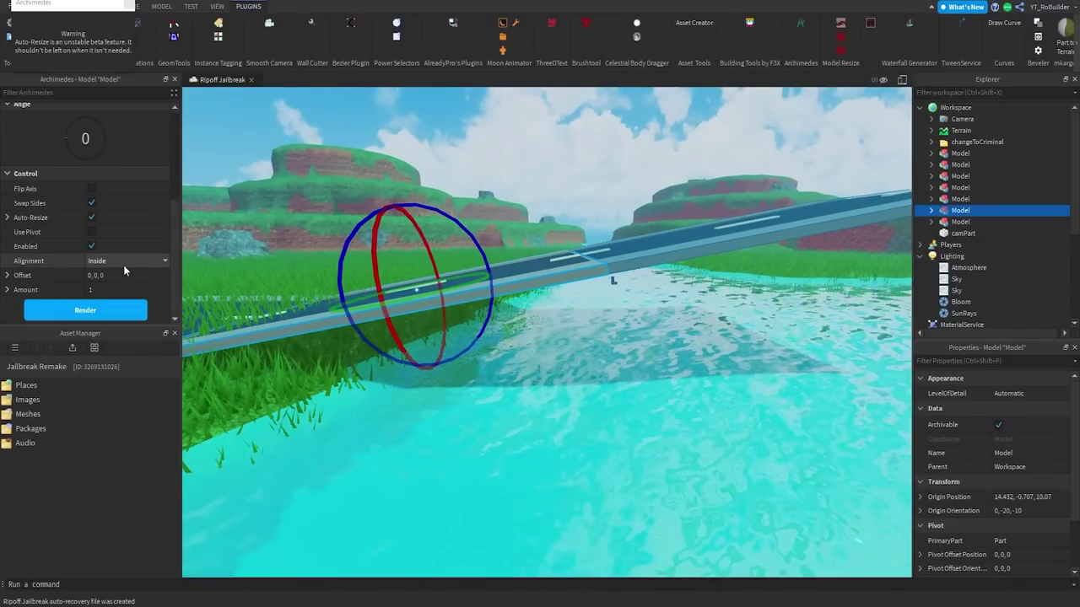
scroll(108, 230, up, 3)
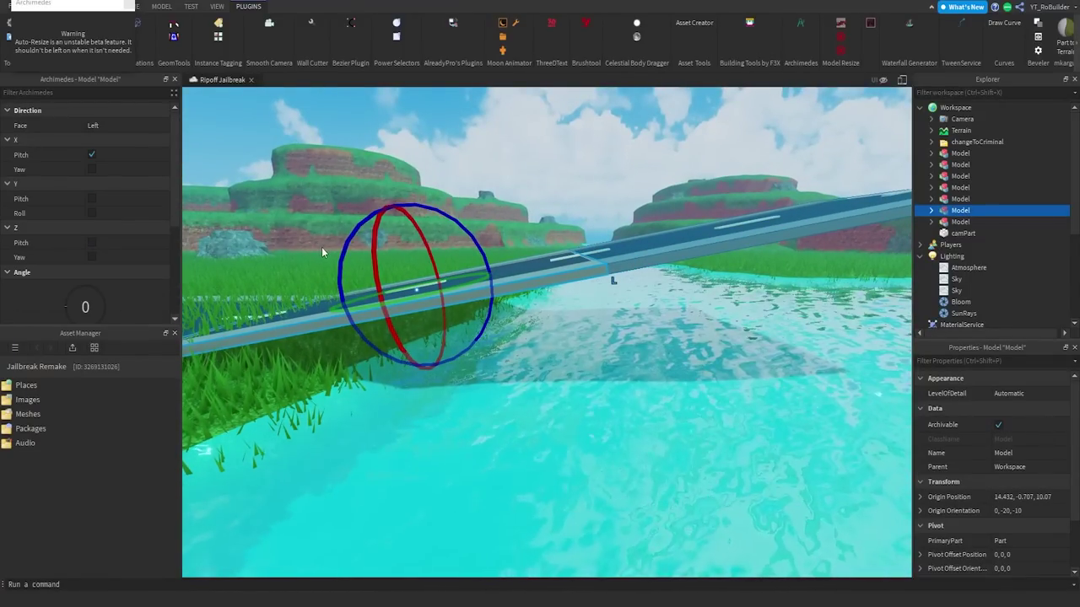
right_drag(324, 251, 324, 250)
right_drag(229, 194, 228, 194)
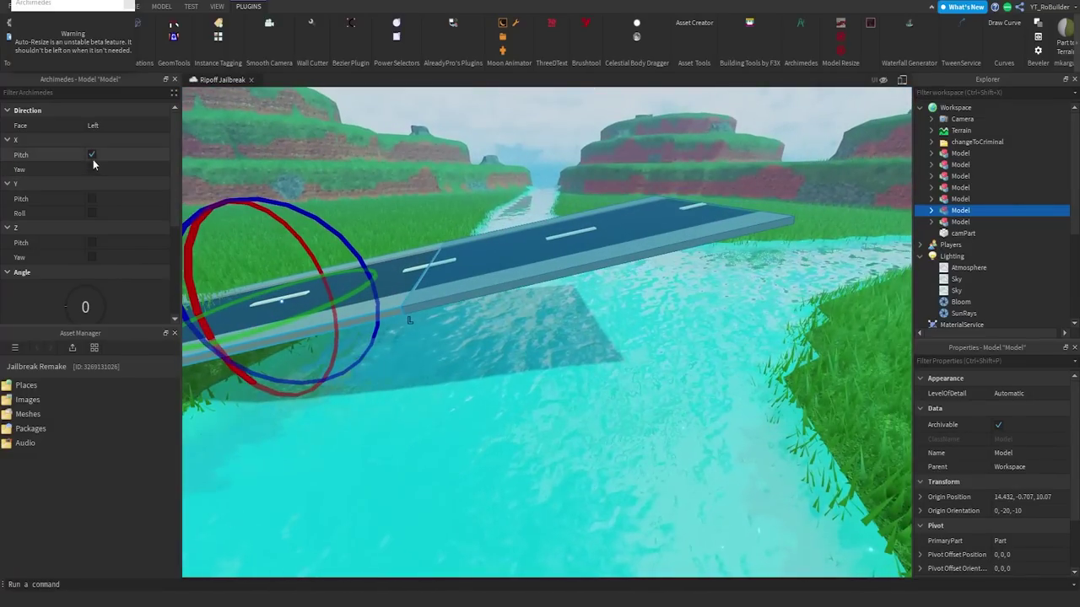
click(87, 305)
text(-5)
key(Return)
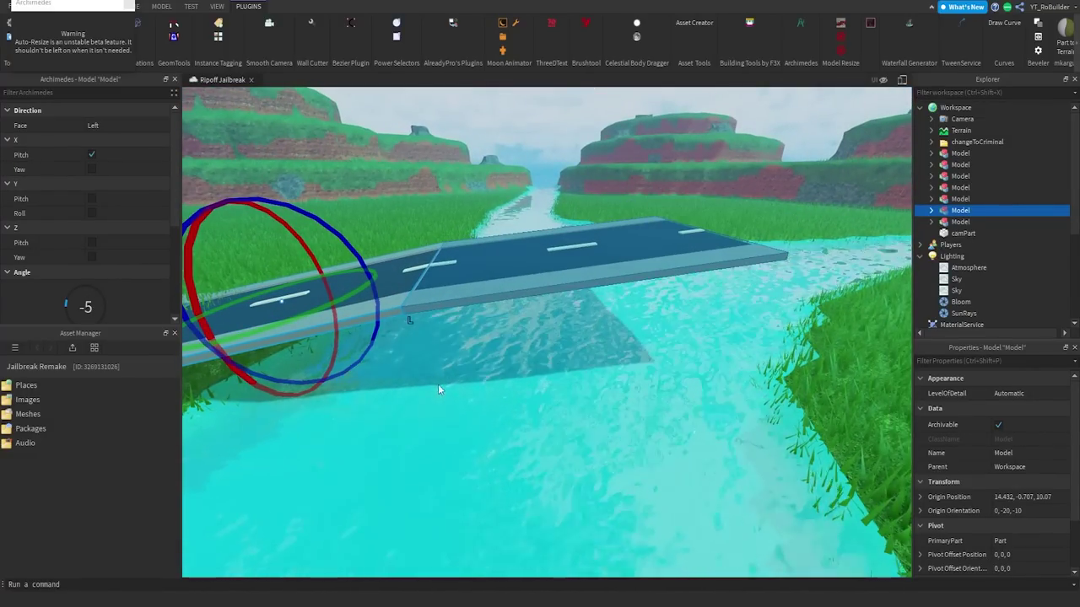
right_drag(438, 388, 438, 389)
click(94, 310)
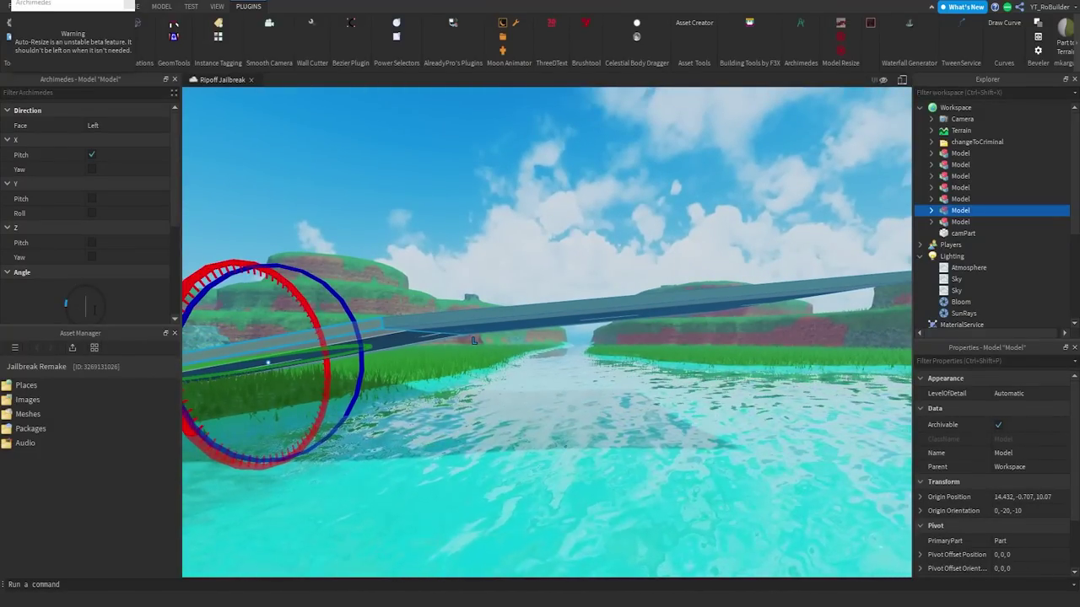
text(-15)
key(Return)
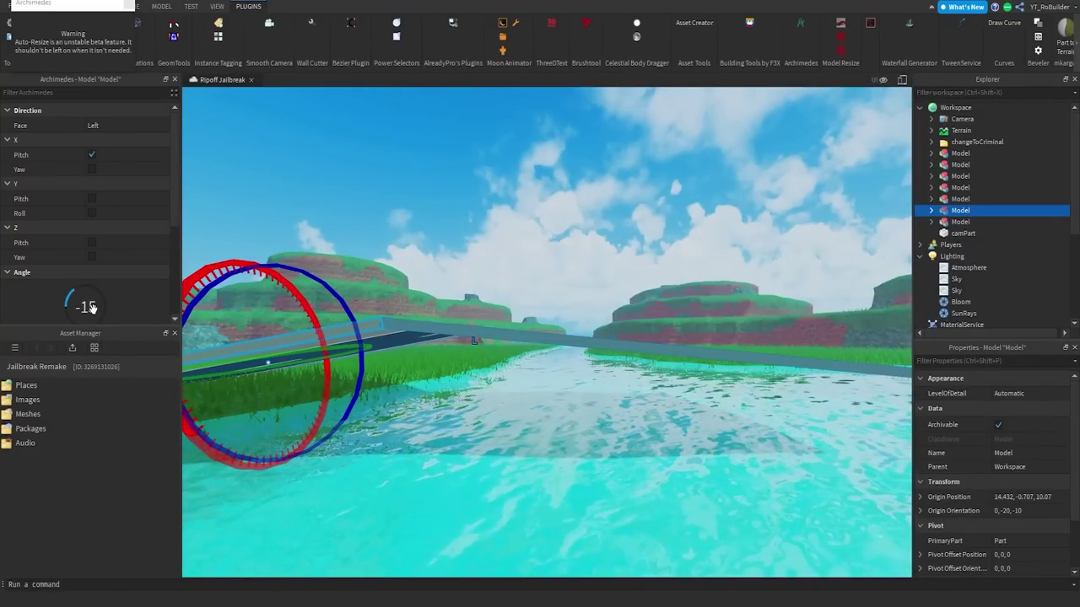
Step: Set the pitch angle to -10 and render a level road segment across the river
click(93, 309)
text(-10)
key(Return)
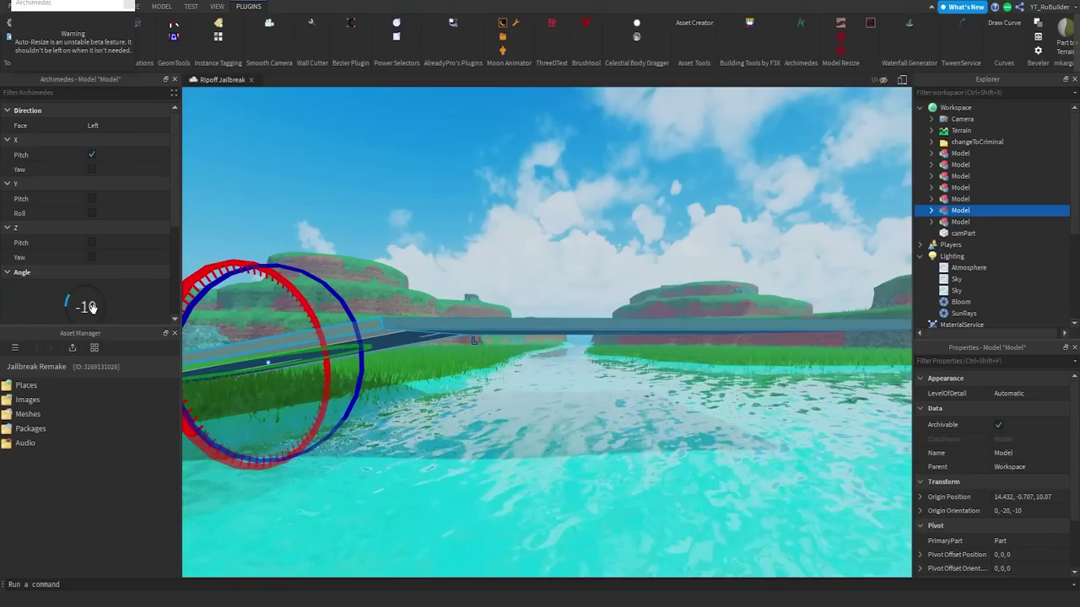
scroll(111, 292, down, 2)
scroll(111, 292, down, 3)
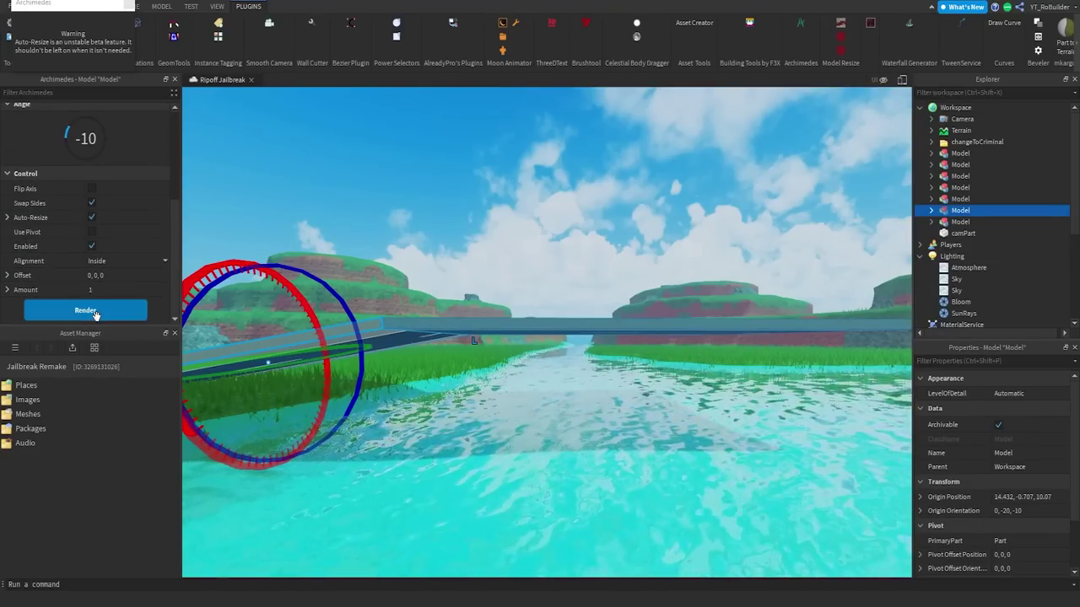
click(96, 315)
Step: Switch the X direction to Yaw, set the angle to -25, and render a turning segment at the far bank
right_drag(532, 278, 533, 279)
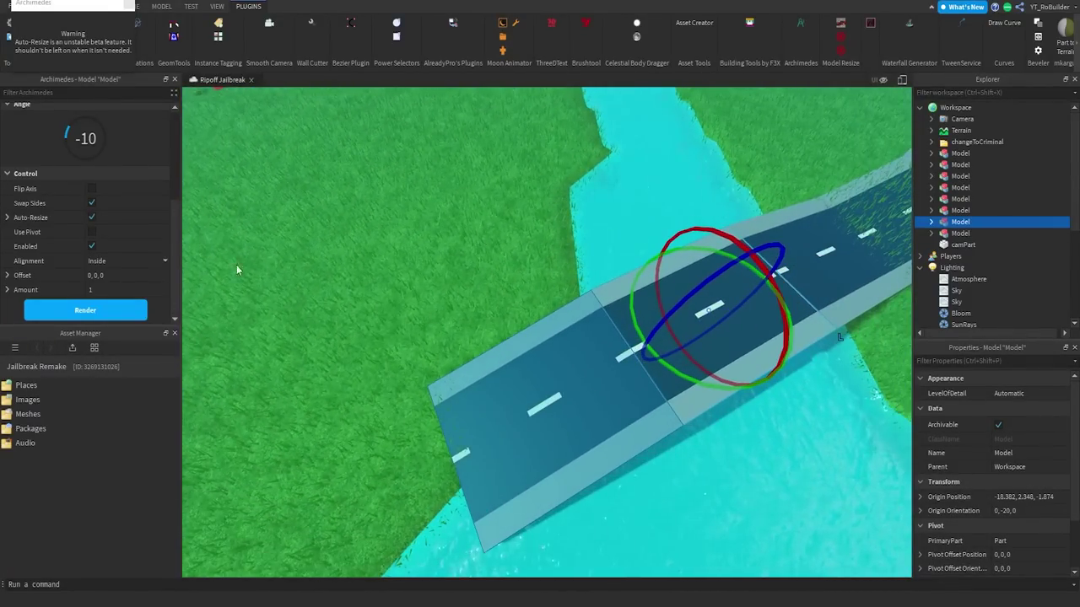
scroll(92, 201, up, 3)
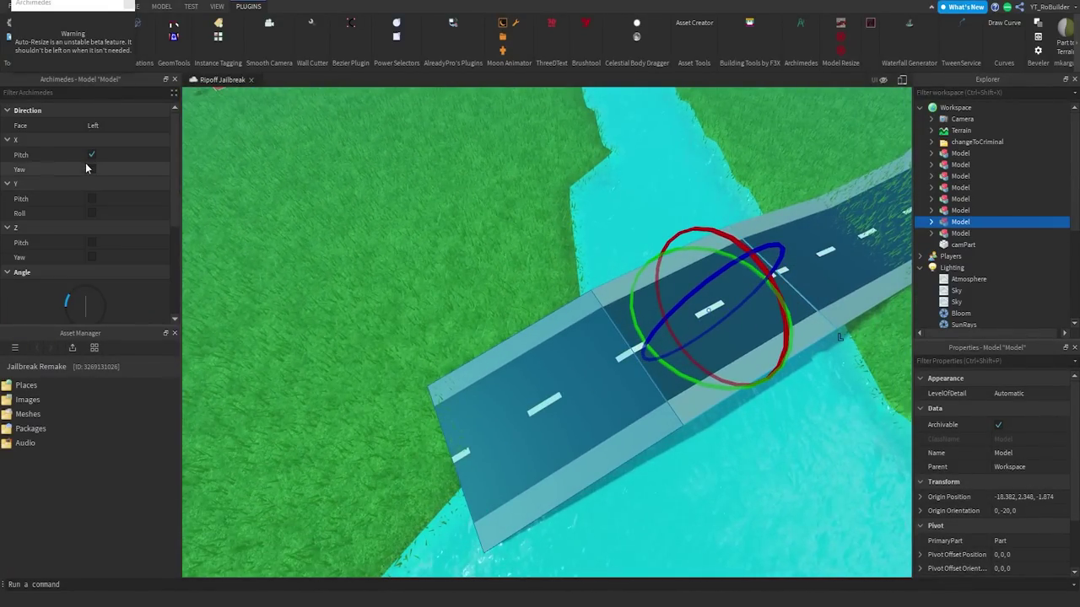
click(91, 168)
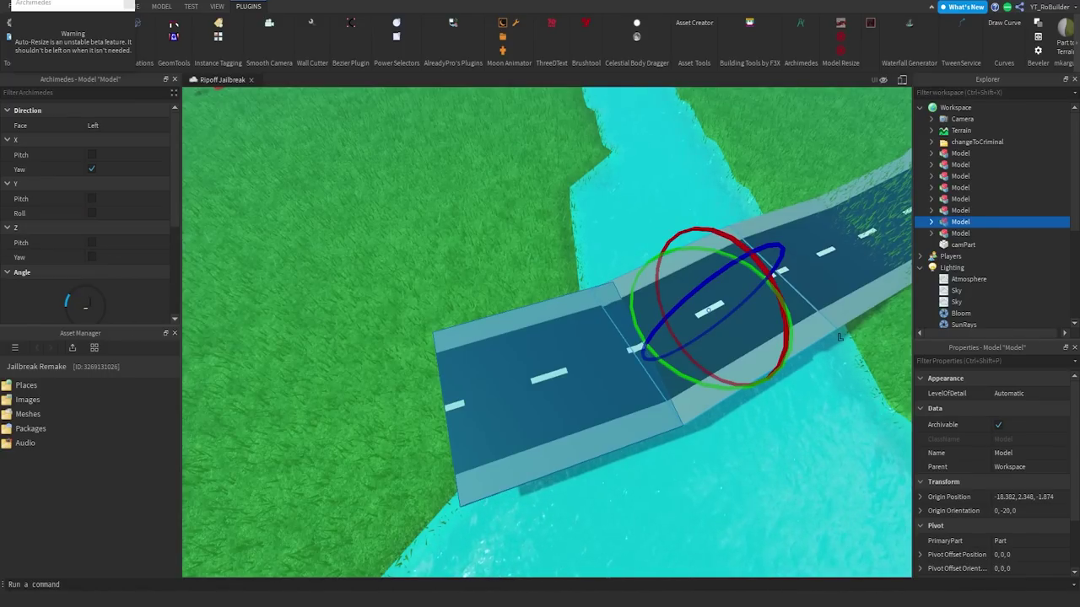
text(-25)
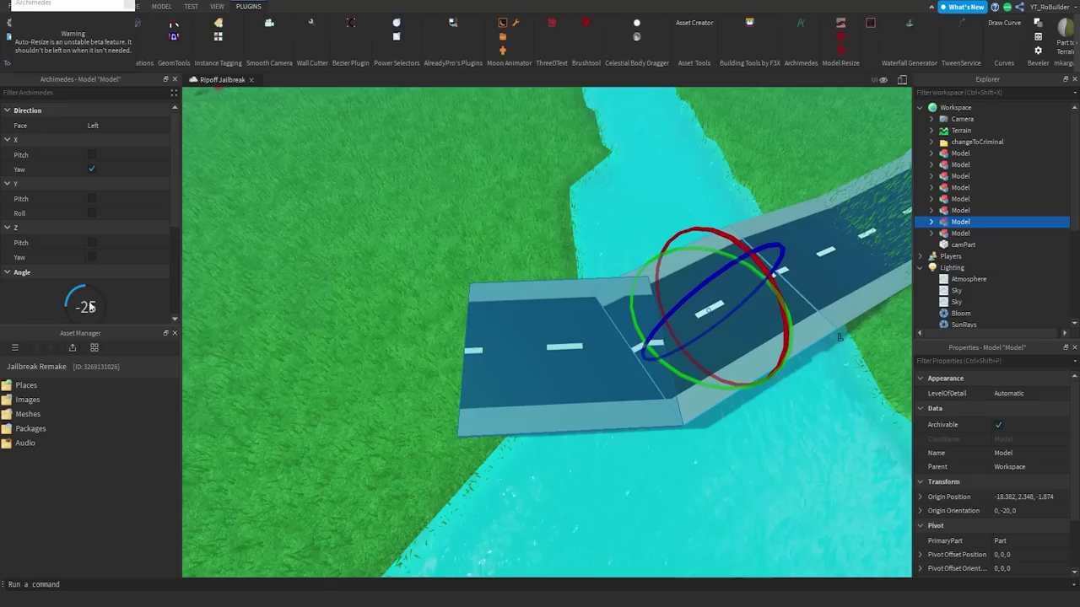
scroll(109, 295, down, 4)
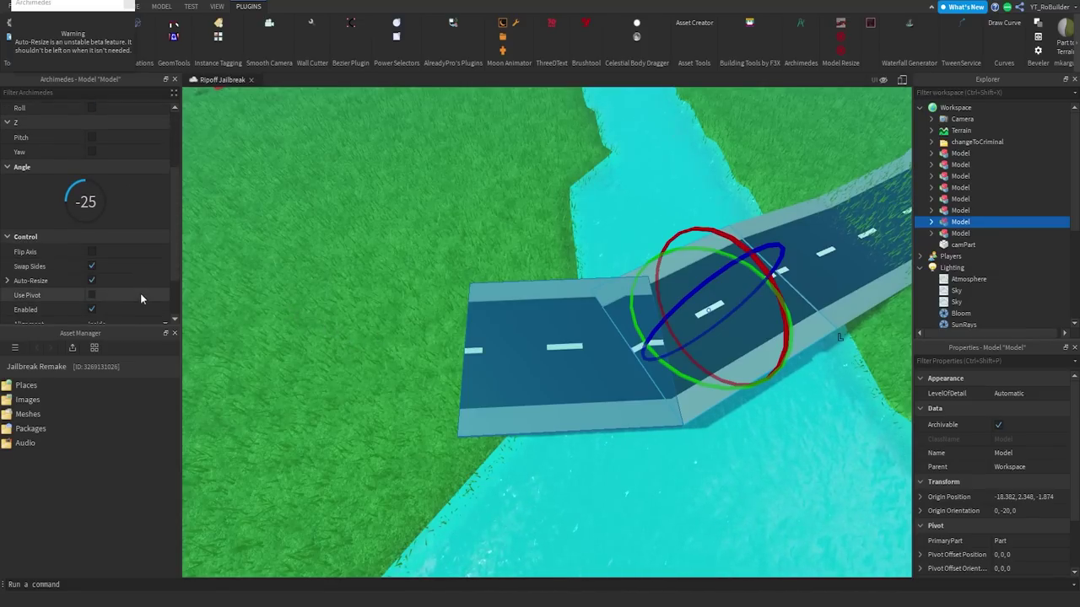
click(102, 309)
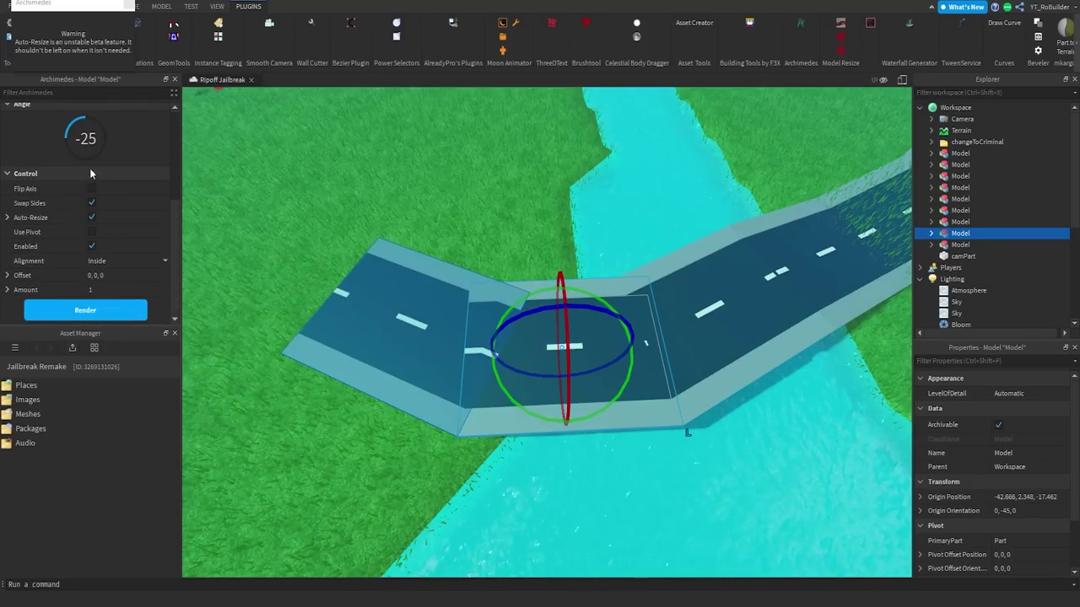
Step: Switch the X direction back to Pitch, set the angle to -10, and render a segment descending to the grass
scroll(106, 217, up, 3)
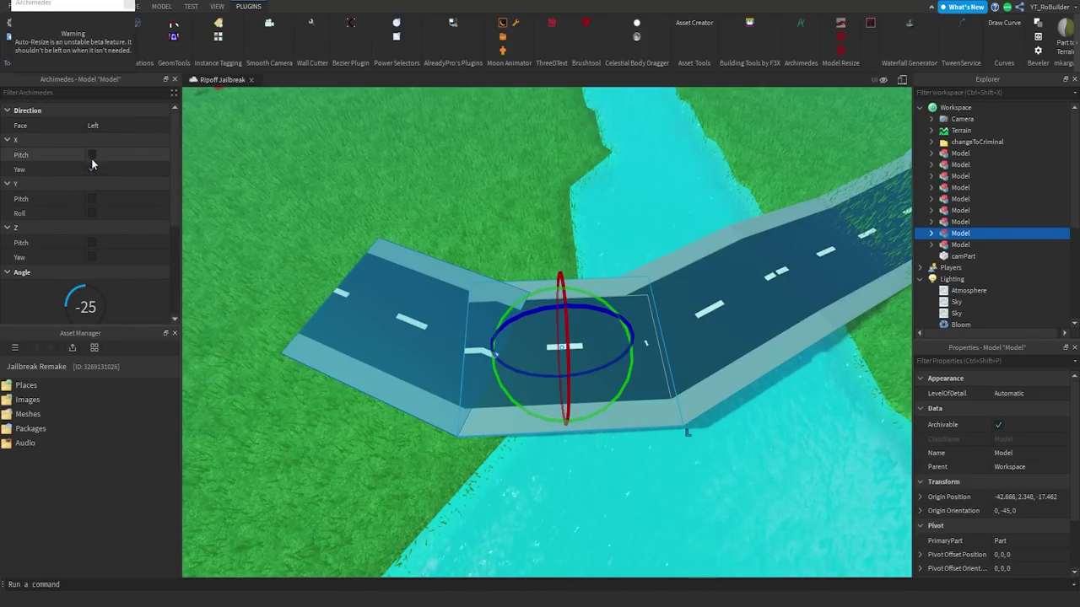
click(92, 158)
mouse_move(410, 321)
right_down()
mouse_move(372, 301)
mouse_move(393, 320)
right_up()
click(89, 307)
text(10)
click(88, 308)
text(-10)
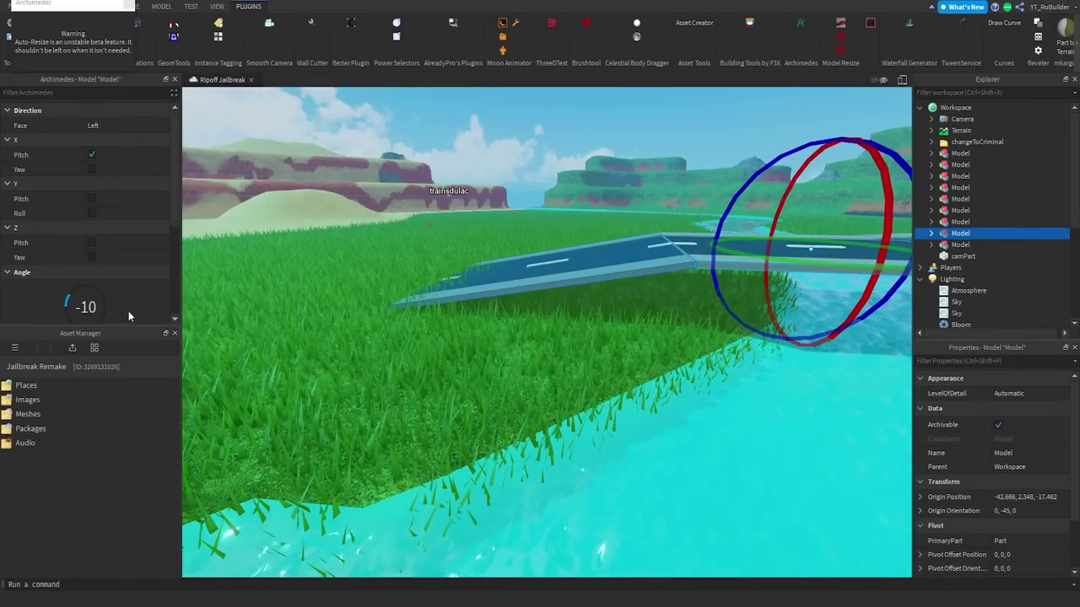
scroll(138, 282, down, 4)
click(102, 310)
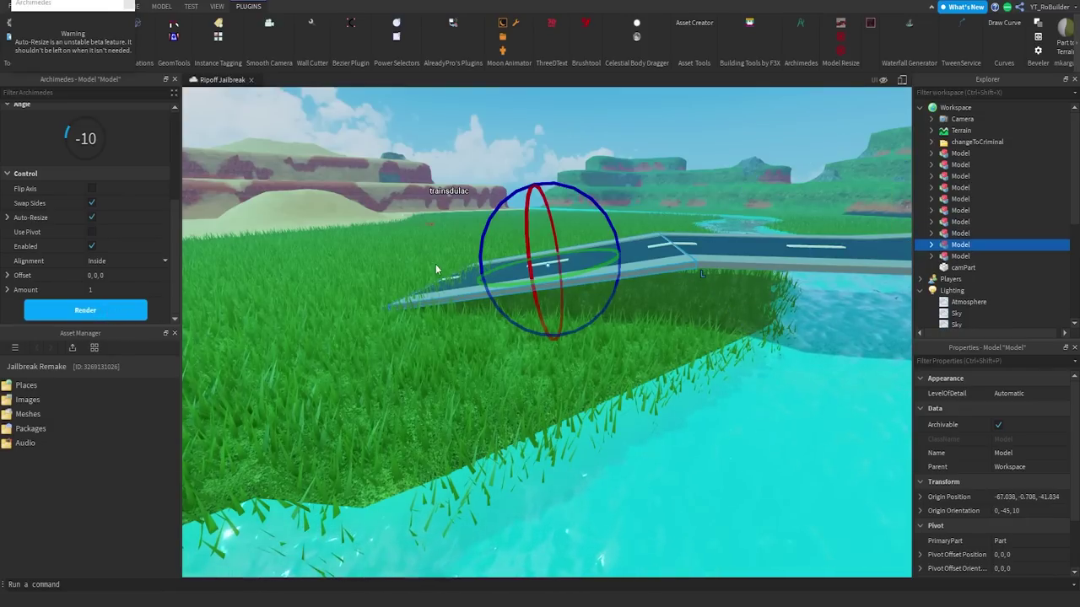
Step: Switch the X direction to Yaw, set the angle to -10, and render two more segments continuing into the ground
right_drag(433, 241, 434, 242)
scroll(108, 202, up, 4)
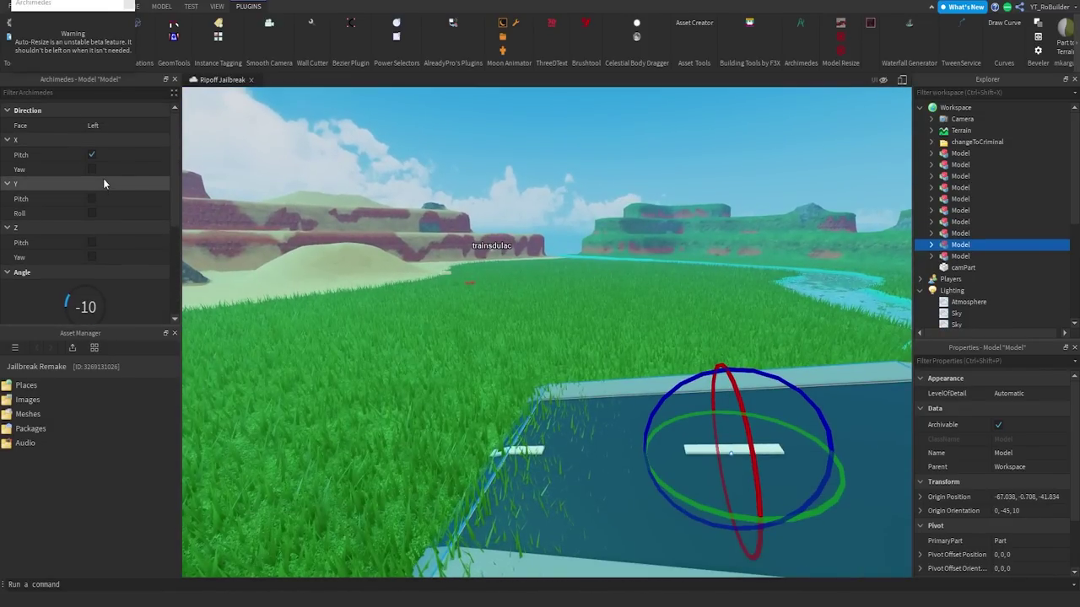
click(93, 170)
right_drag(501, 359, 520, 324)
right_drag(395, 338, 399, 348)
right_drag(514, 350, 540, 295)
scroll(140, 299, down, 1)
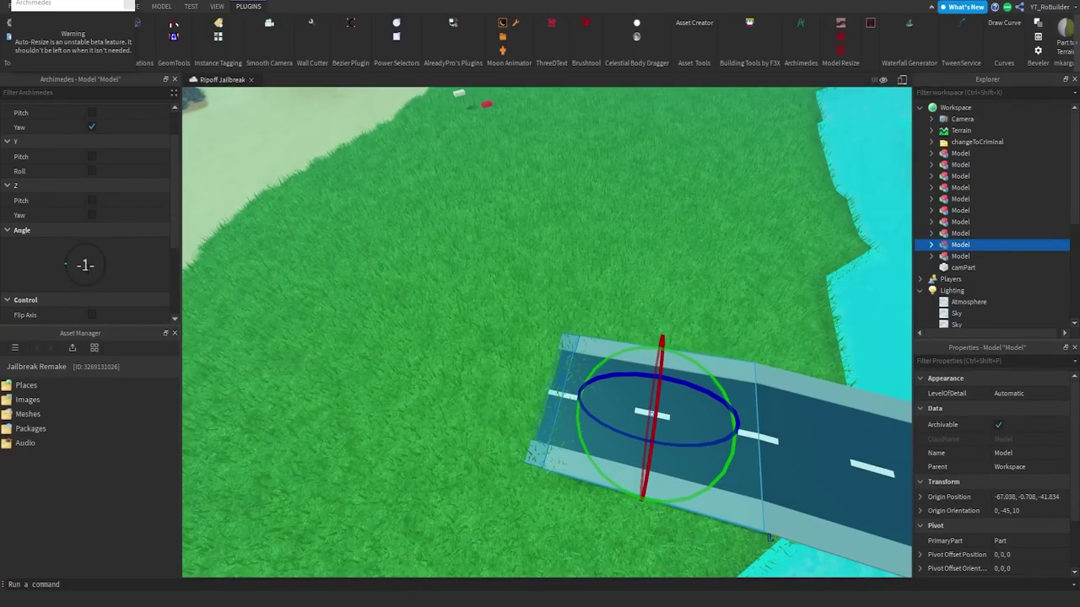
scroll(91, 305, down, 3)
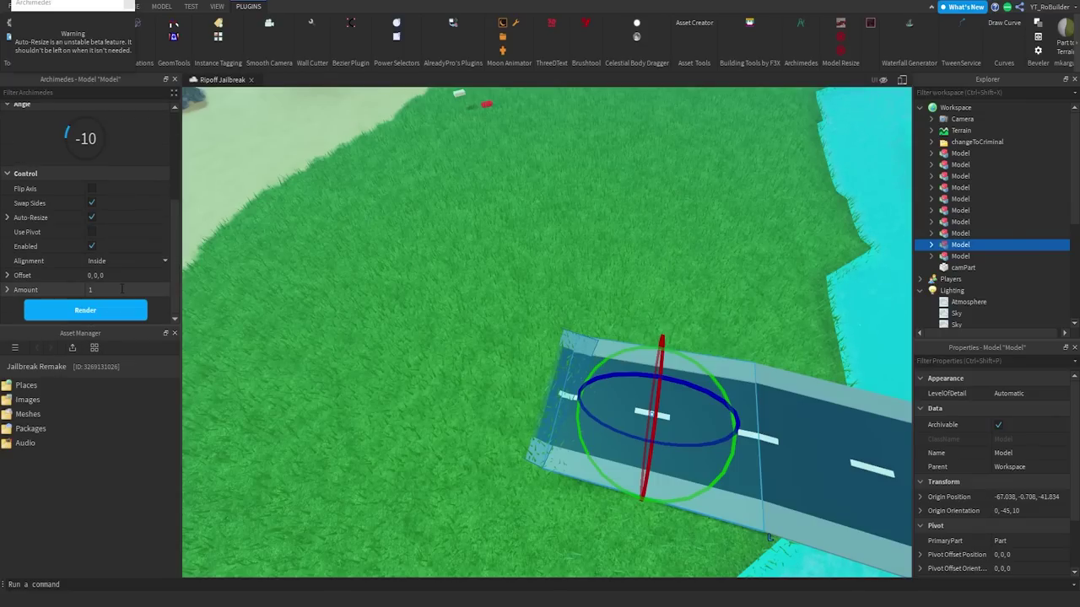
click(118, 312)
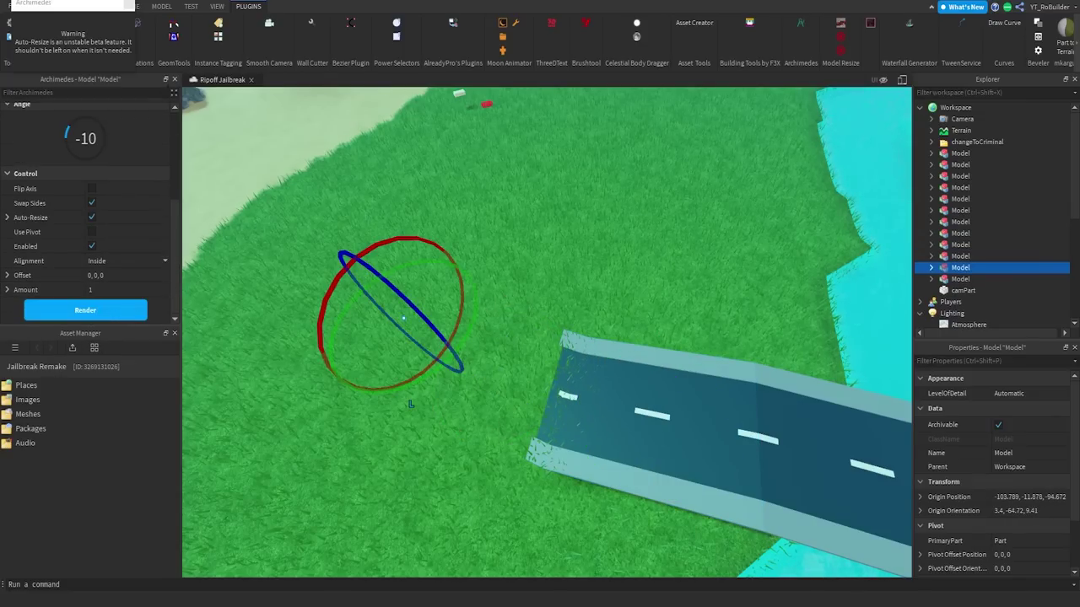
Step: Close Archimedes and open the Terrain Editor with the Erode tool
click(174, 79)
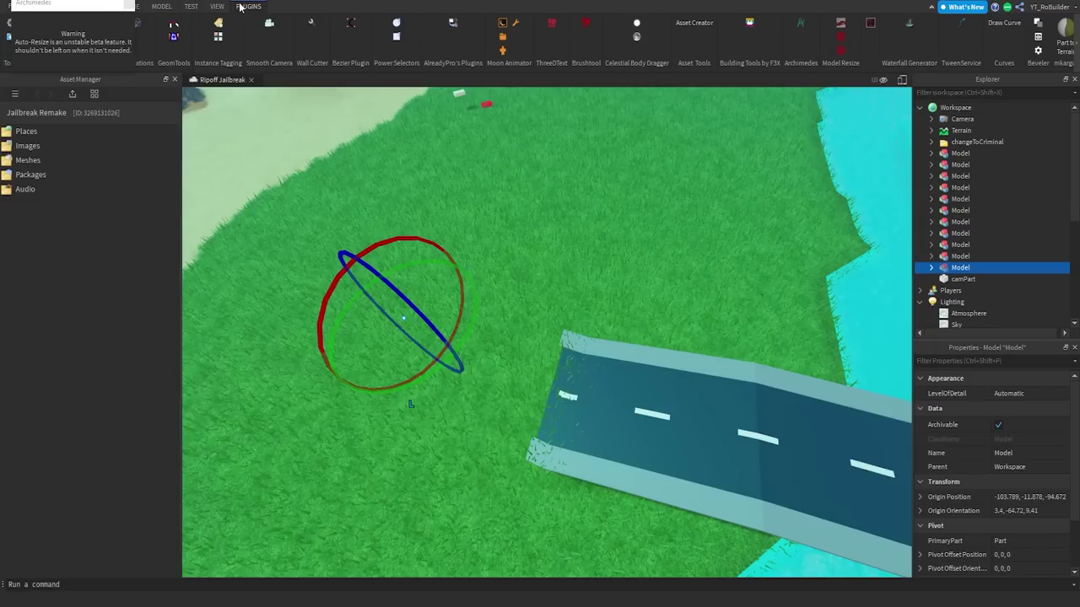
click(130, 7)
click(253, 34)
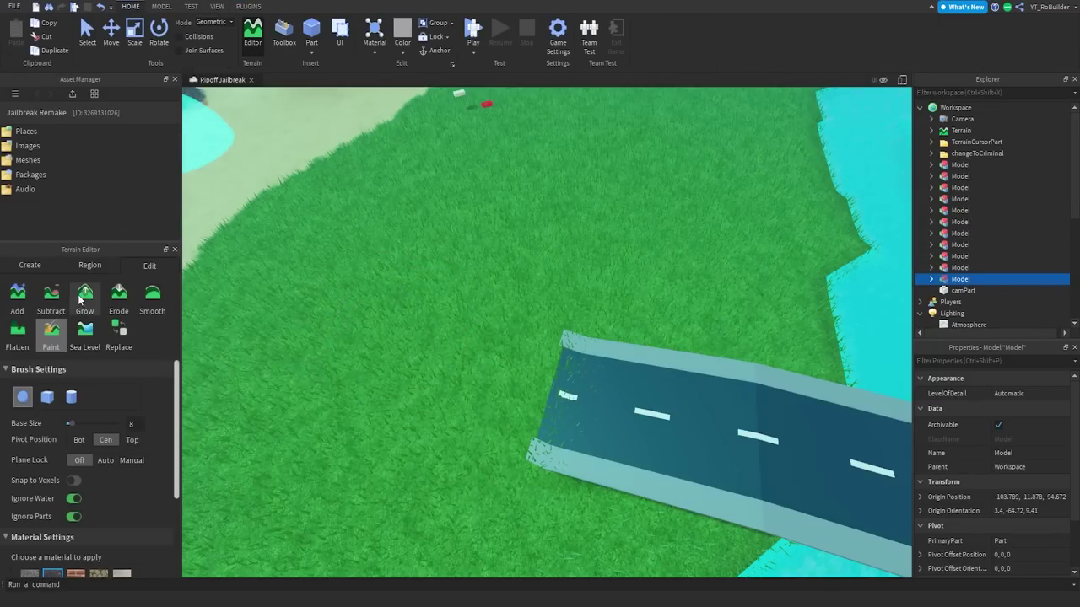
click(130, 307)
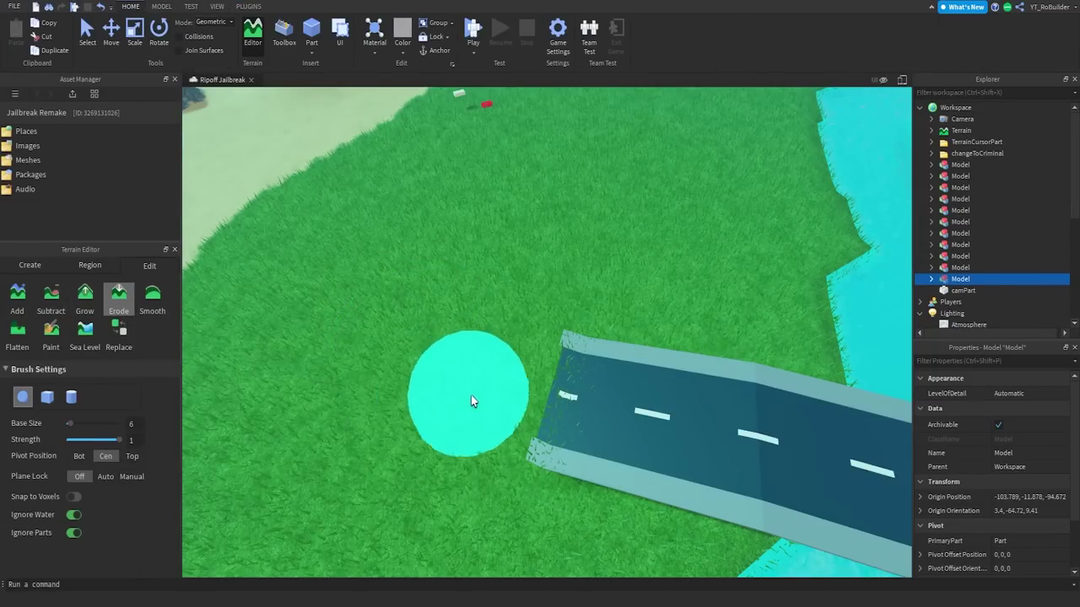
Step: Try eroding the grass over the buried end of the road, and undo the erosion
mouse_move(473, 400)
mouse_down()
mouse_move(501, 380)
mouse_move(547, 374)
mouse_move(394, 332)
mouse_move(412, 295)
mouse_move(370, 283)
mouse_move(347, 318)
mouse_move(404, 337)
mouse_up()
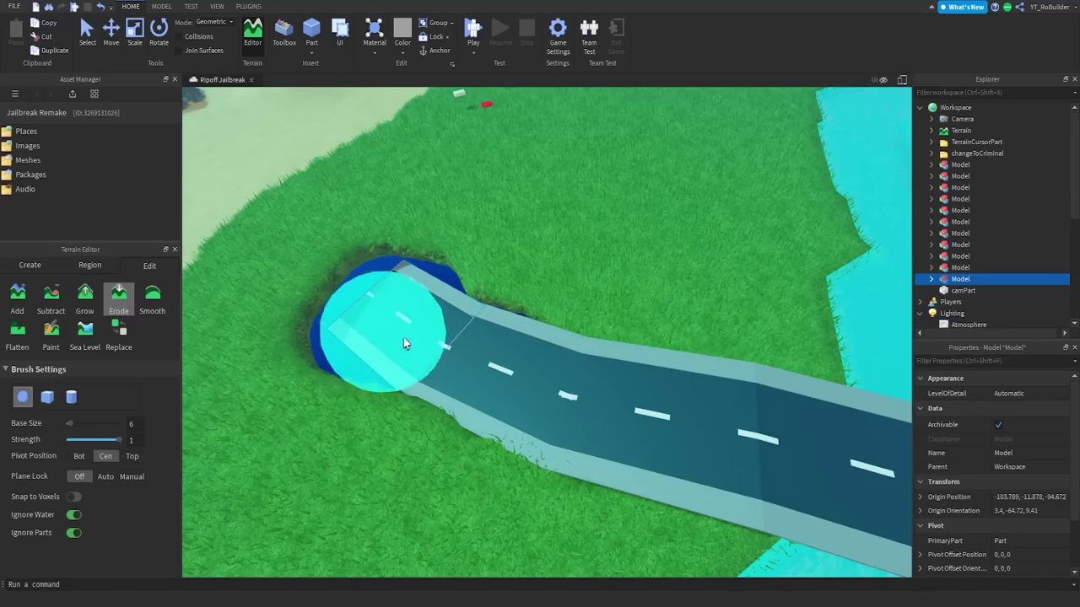
scroll(486, 378, up, 5)
key(ctrl+z)
Step: Erode the grass terrain along the buried road segments to expose the descending road, and close the Terrain Editor
scroll(489, 376, down, 4)
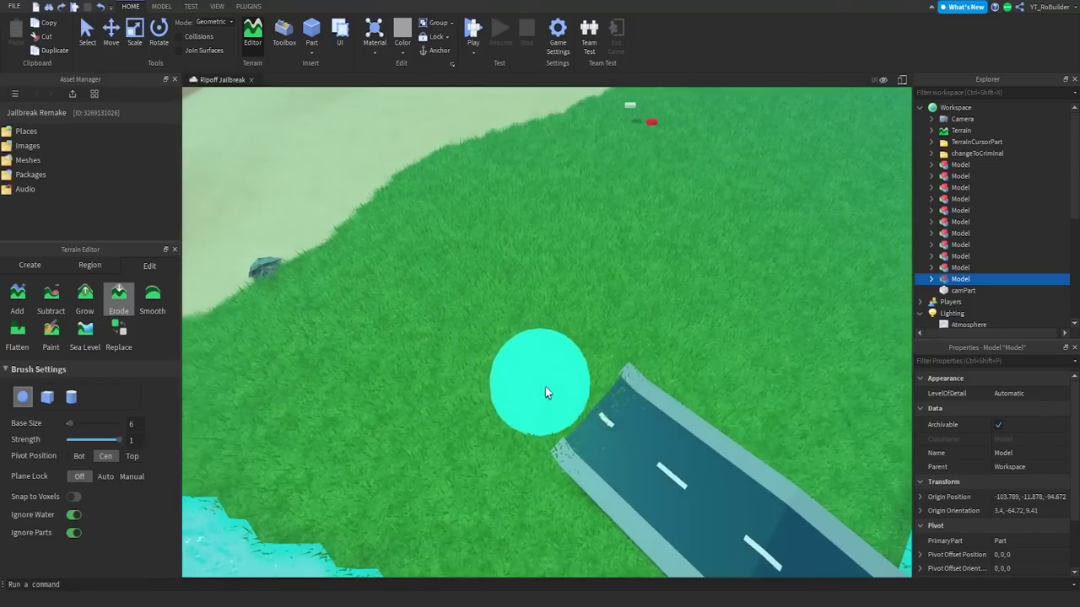
scroll(571, 403, up, 3)
right_drag(571, 403, 571, 405)
scroll(571, 405, down, 4)
mouse_move(571, 405)
mouse_down()
mouse_move(562, 299)
mouse_move(591, 339)
mouse_up()
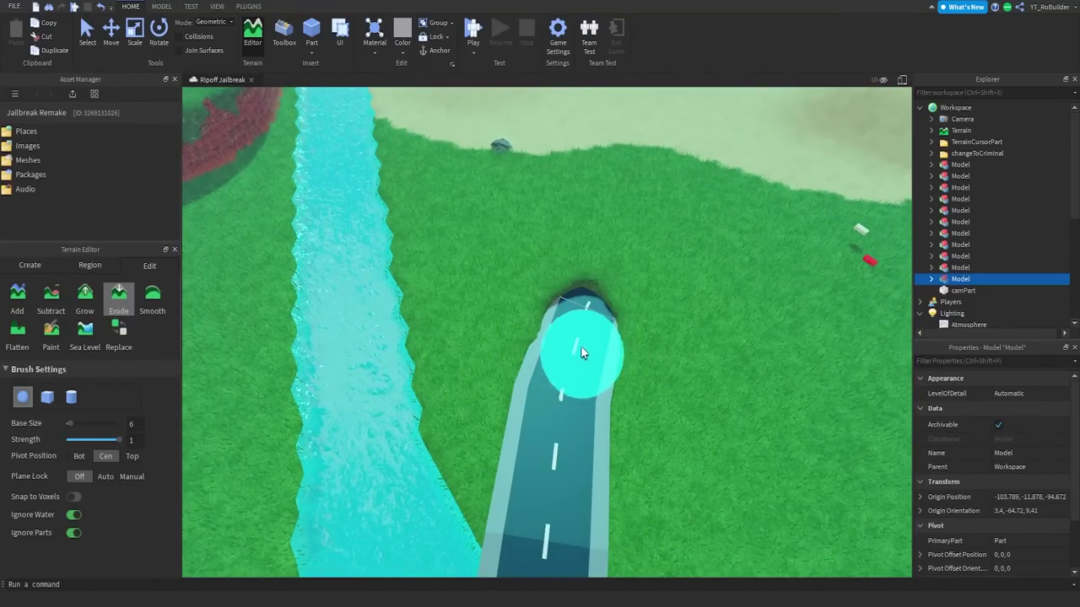
scroll(590, 390, up, 4)
right_drag(590, 391, 590, 390)
scroll(590, 391, down, 3)
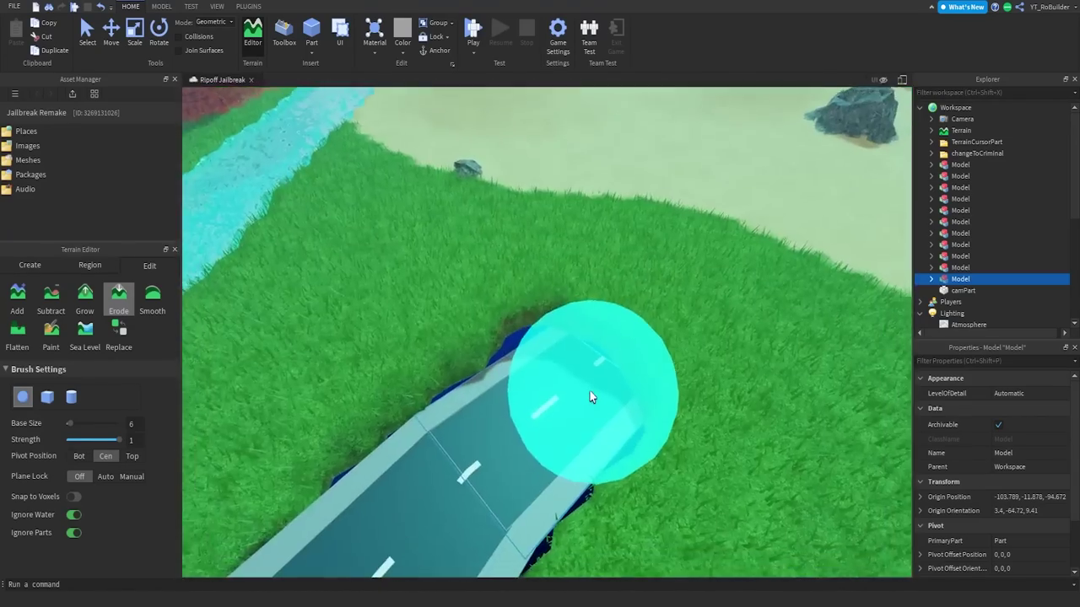
scroll(590, 391, up, 4)
scroll(590, 391, down, 4)
scroll(589, 391, up, 4)
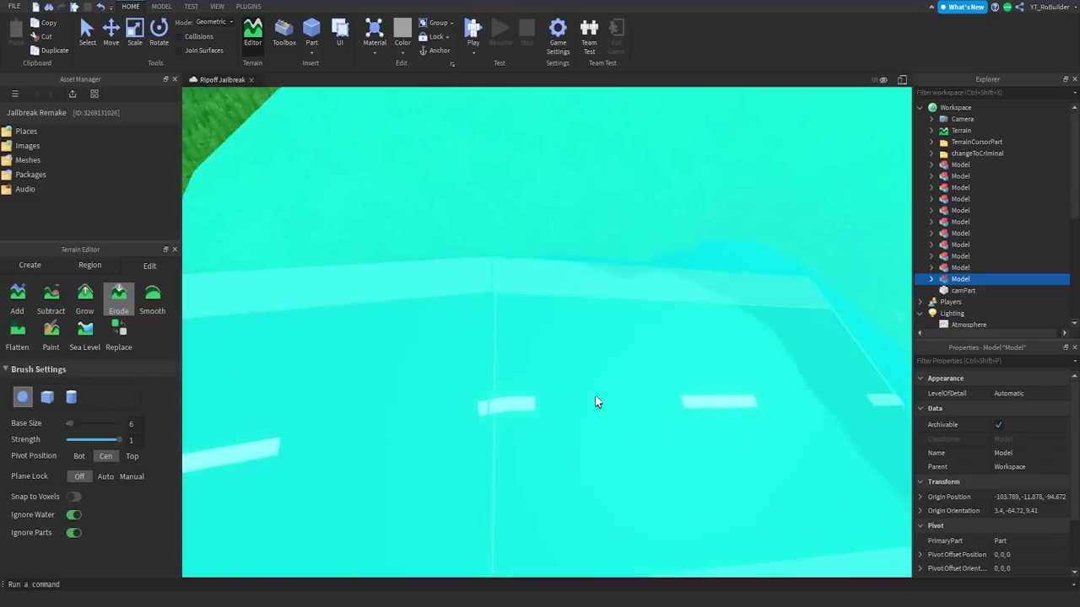
scroll(595, 401, down, 5)
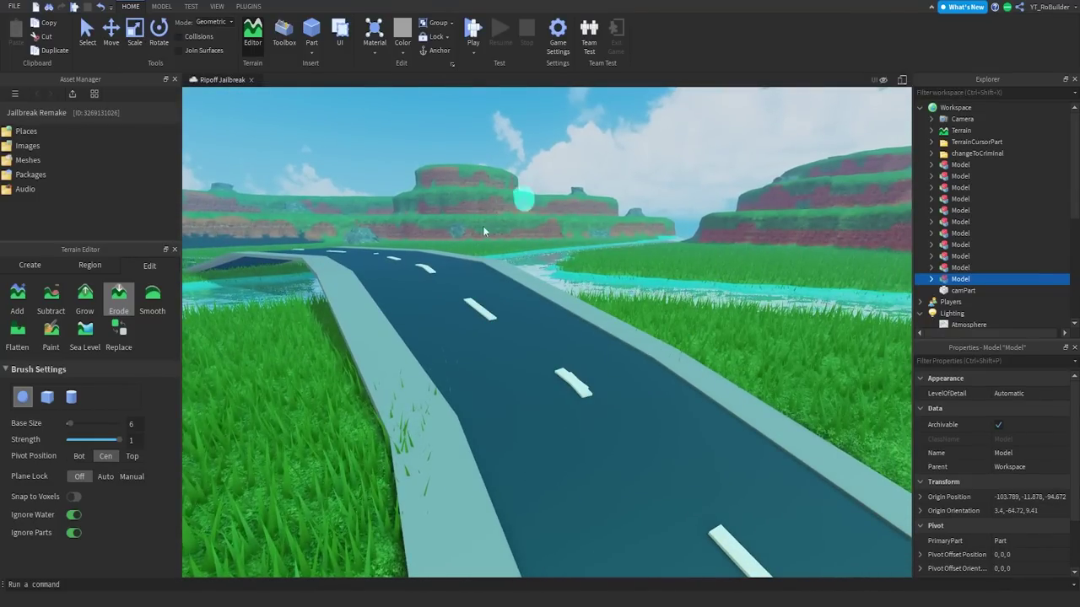
click(174, 252)
right_drag(654, 281, 655, 280)
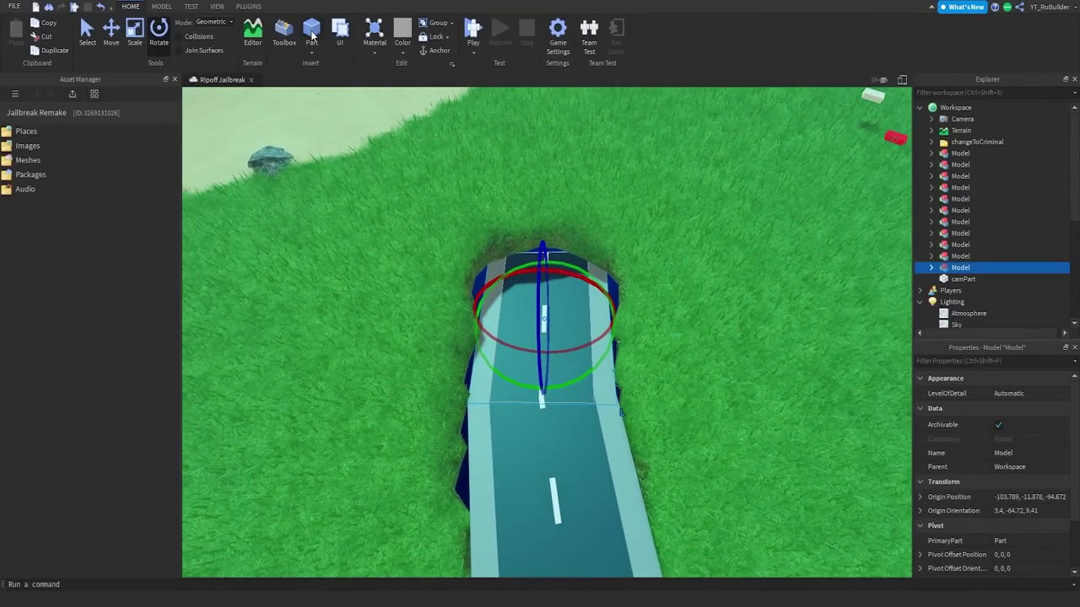
Step: Insert a block part and scale it into a wide slab covering the dug-out end of the road
click(311, 35)
click(137, 36)
ctrl+drag(577, 320, 857, 375)
drag(557, 281, 621, 162)
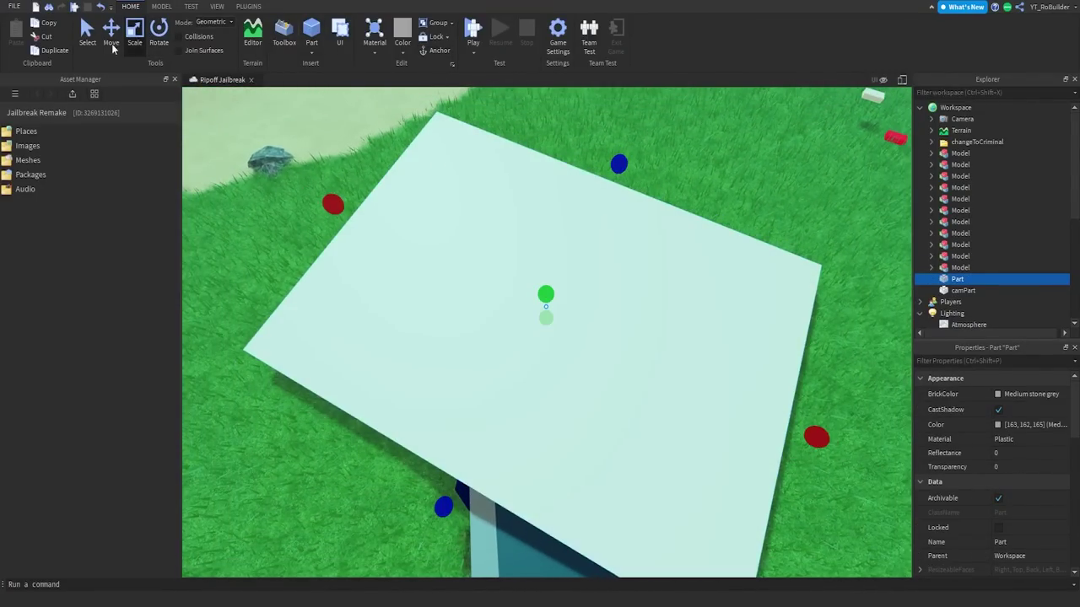
Step: Rotate the slab to line up with the road and adjust its height and size to roof the tunnel opening near grass level
click(158, 34)
drag(624, 287, 549, 282)
click(113, 38)
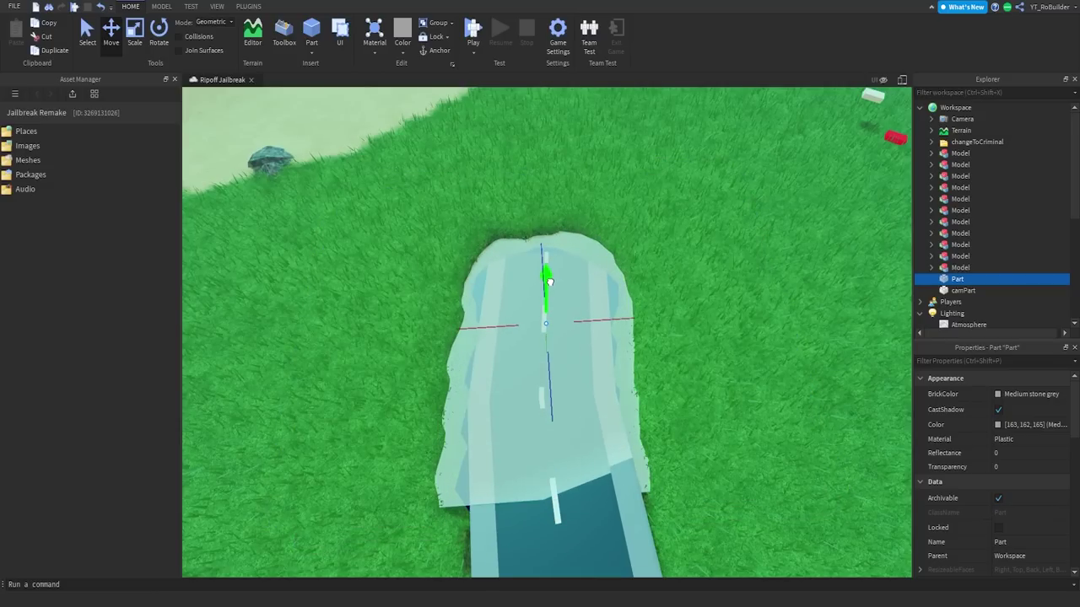
key(ctrl+3)
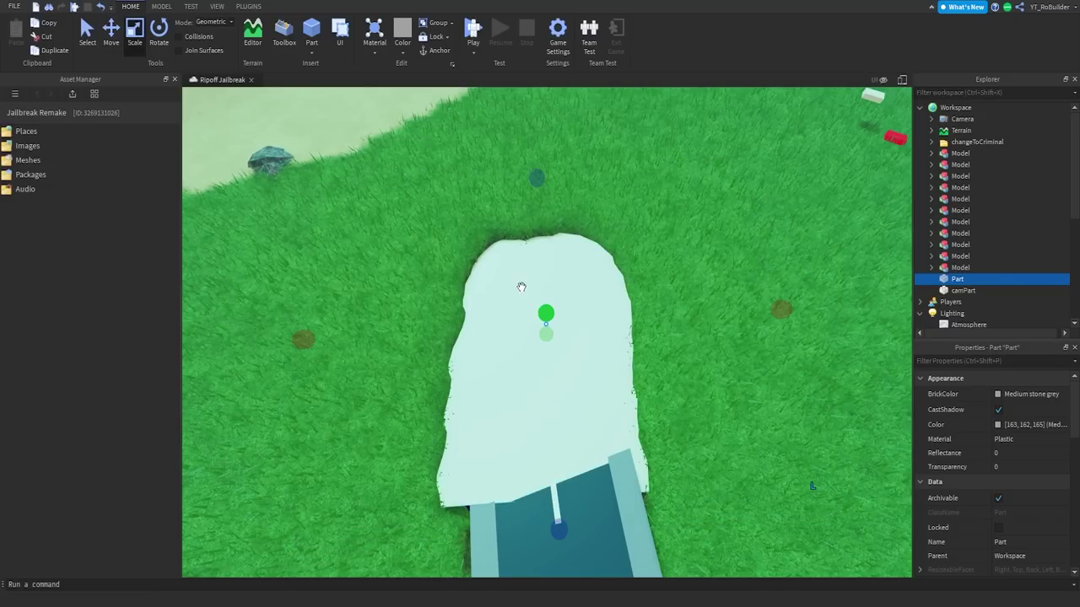
drag(549, 313, 549, 311)
drag(566, 272, 568, 252)
mouse_move(594, 287)
mouse_down()
mouse_move(645, 303)
mouse_move(609, 302)
mouse_up()
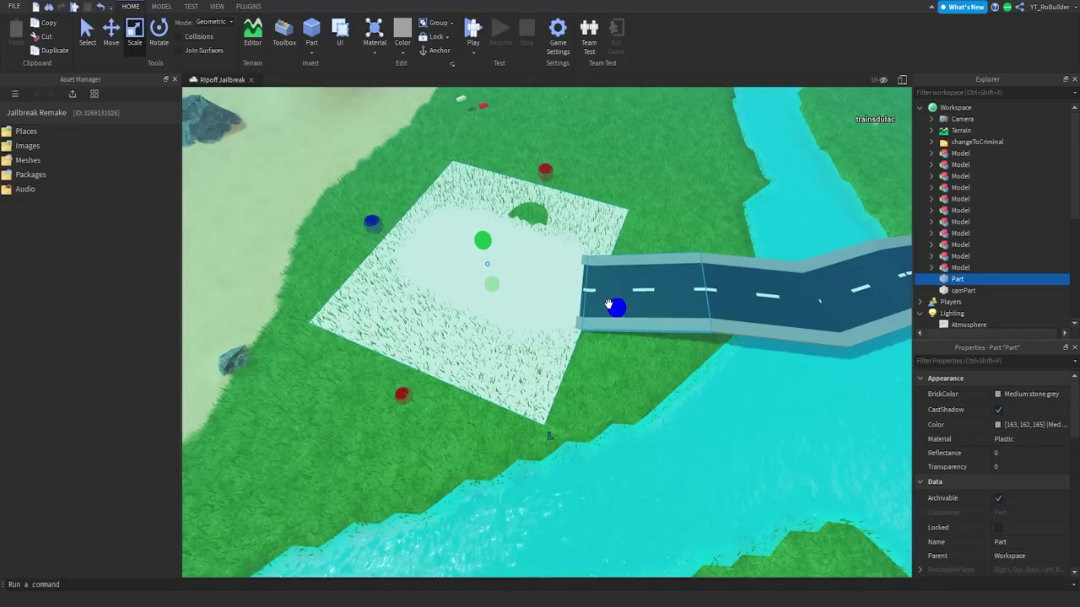
Step: Set the slab's BrickColor to Smoky grey
scroll(585, 302, up, 4)
right_drag(597, 302, 258, 298)
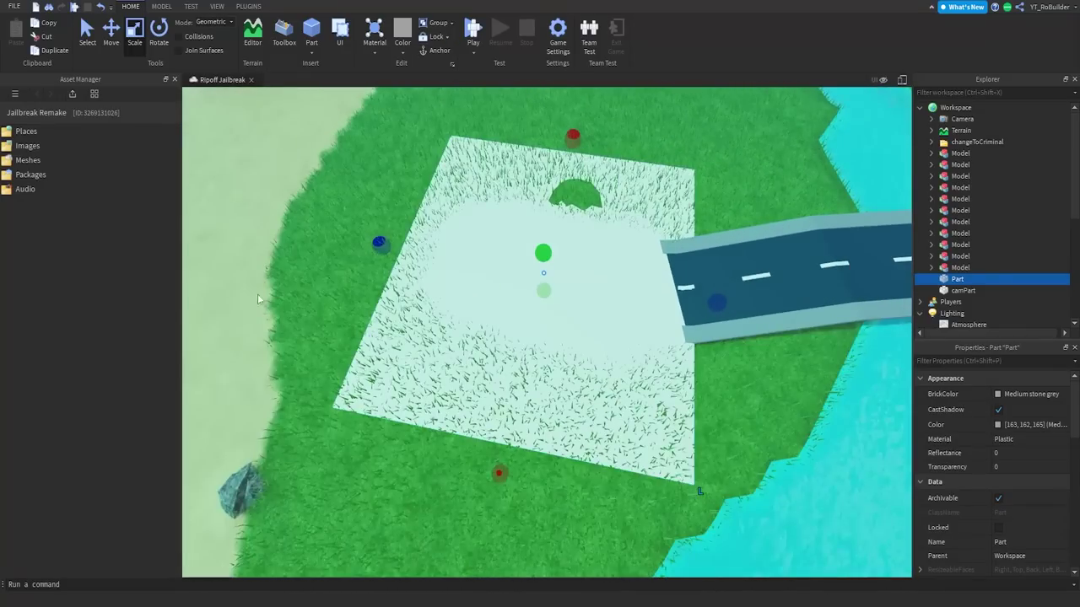
click(1011, 394)
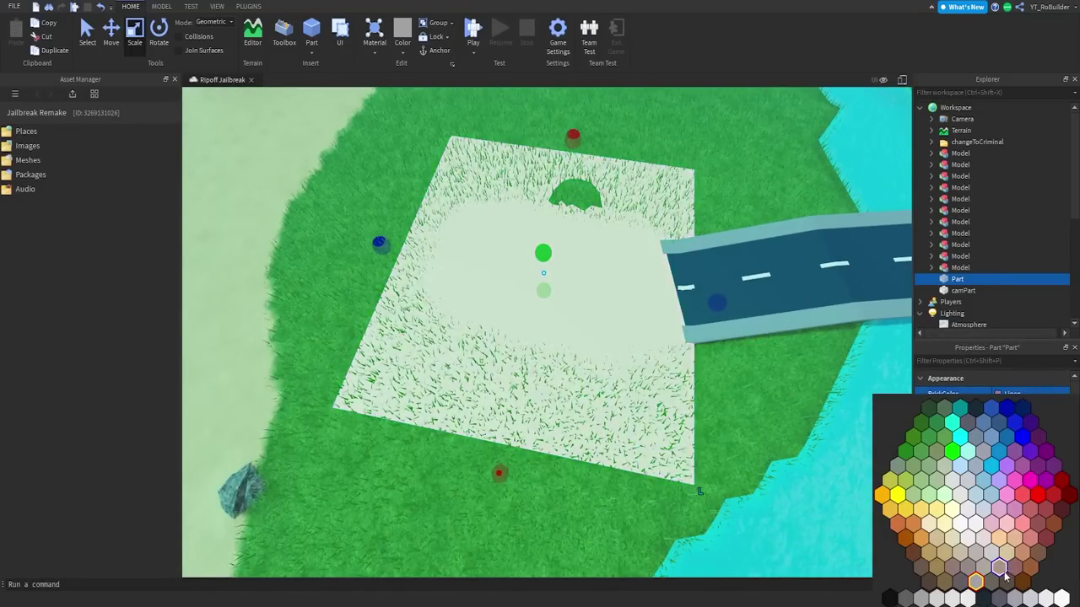
click(1001, 604)
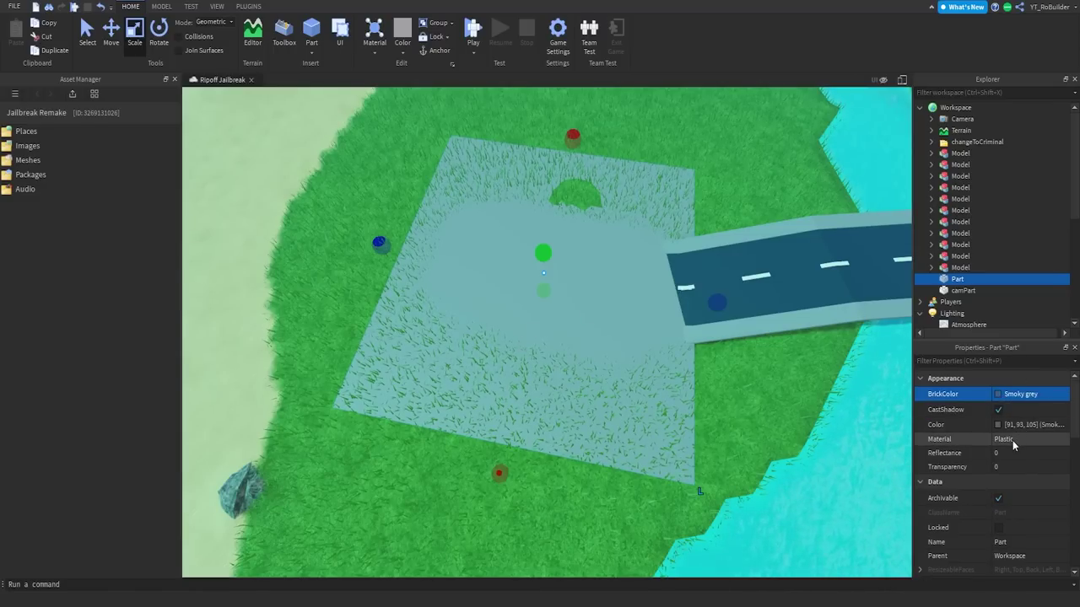
Step: Paint the grass terrain under and around the slab with the leafy grass material so no blades poke through
click(251, 29)
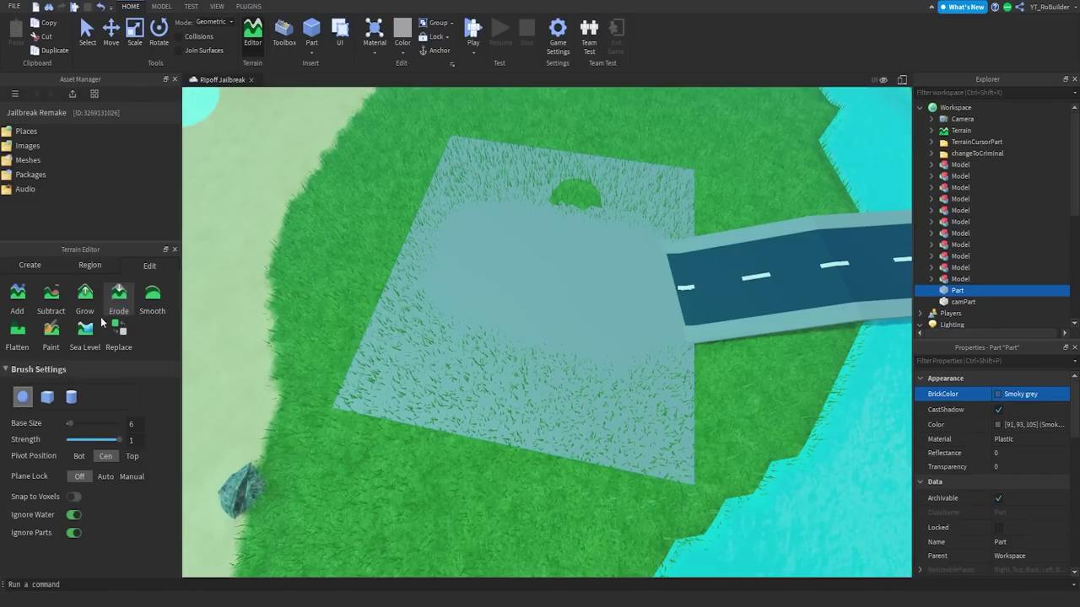
click(53, 334)
scroll(48, 480, down, 3)
click(30, 506)
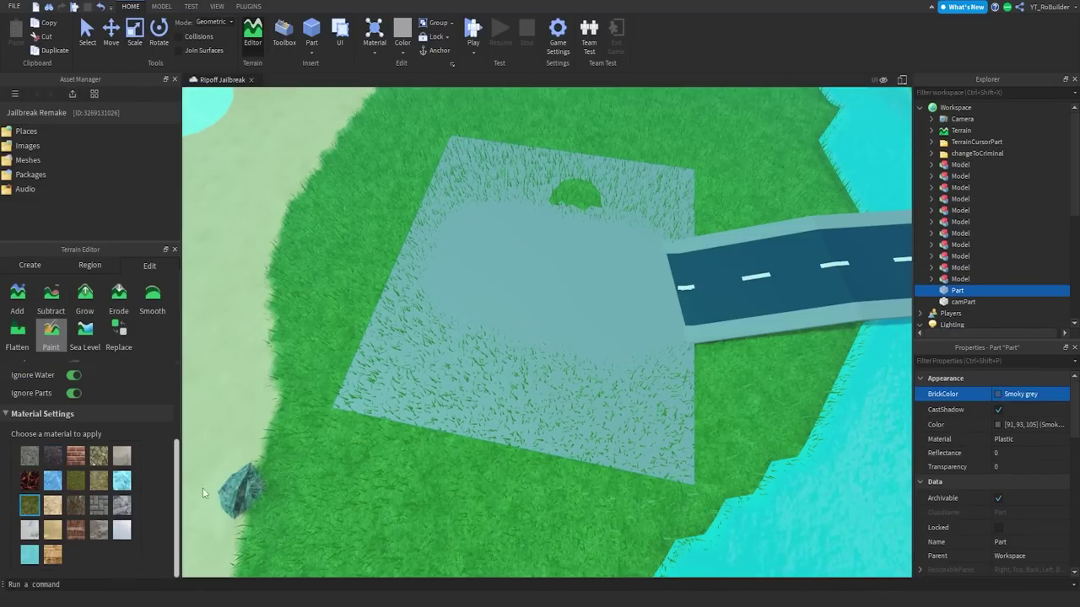
scroll(462, 345, up, 3)
right_drag(457, 354, 474, 342)
scroll(474, 341, down, 4)
drag(549, 353, 561, 303)
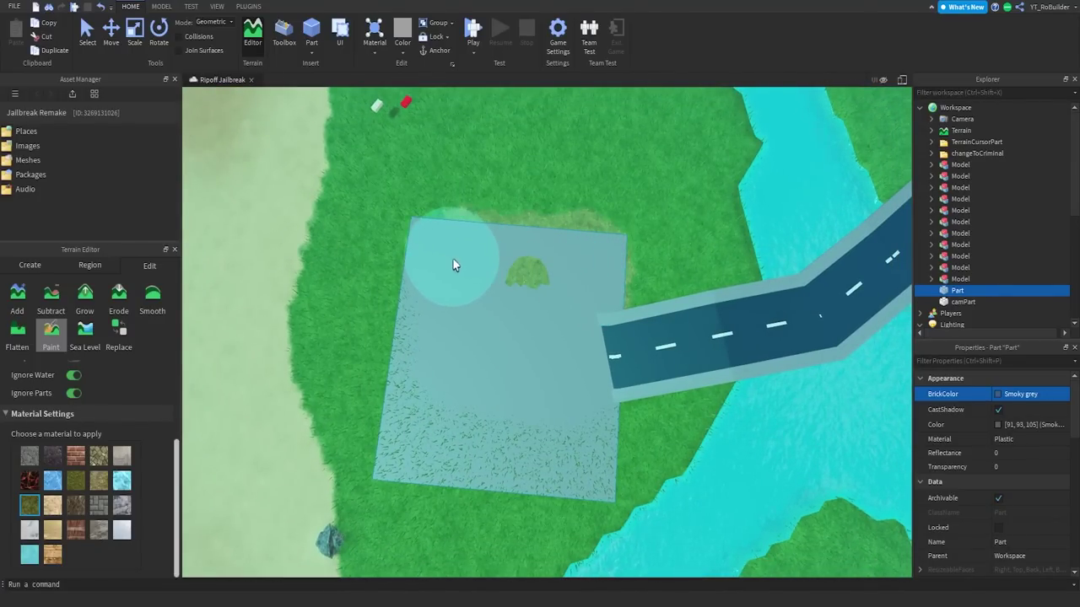
mouse_move(450, 257)
mouse_down()
mouse_move(443, 249)
mouse_move(433, 367)
mouse_move(540, 432)
mouse_up()
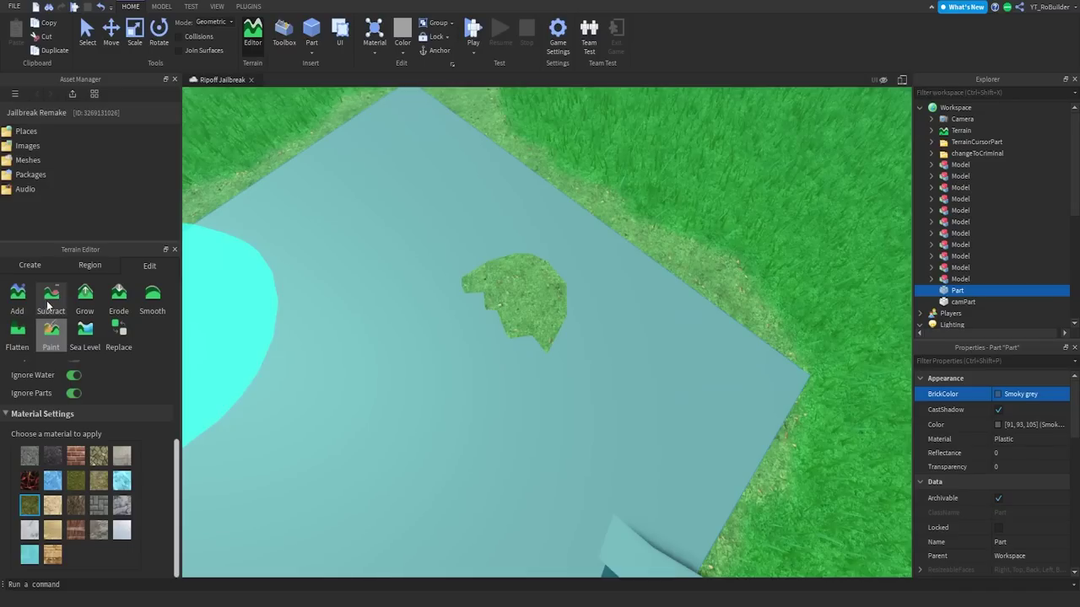
Step: Subtract the terrain patch protruding through the slab, and close the Terrain Editor
click(49, 305)
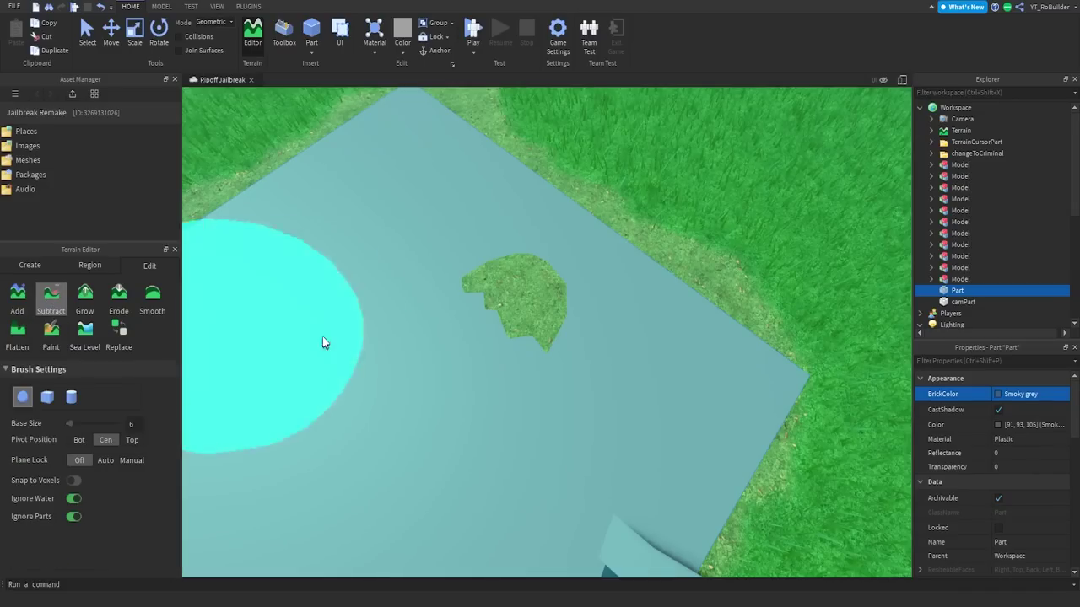
mouse_move(500, 295)
mouse_down()
mouse_move(532, 315)
mouse_move(464, 318)
mouse_up()
scroll(506, 398, down, 5)
scroll(539, 411, up, 2)
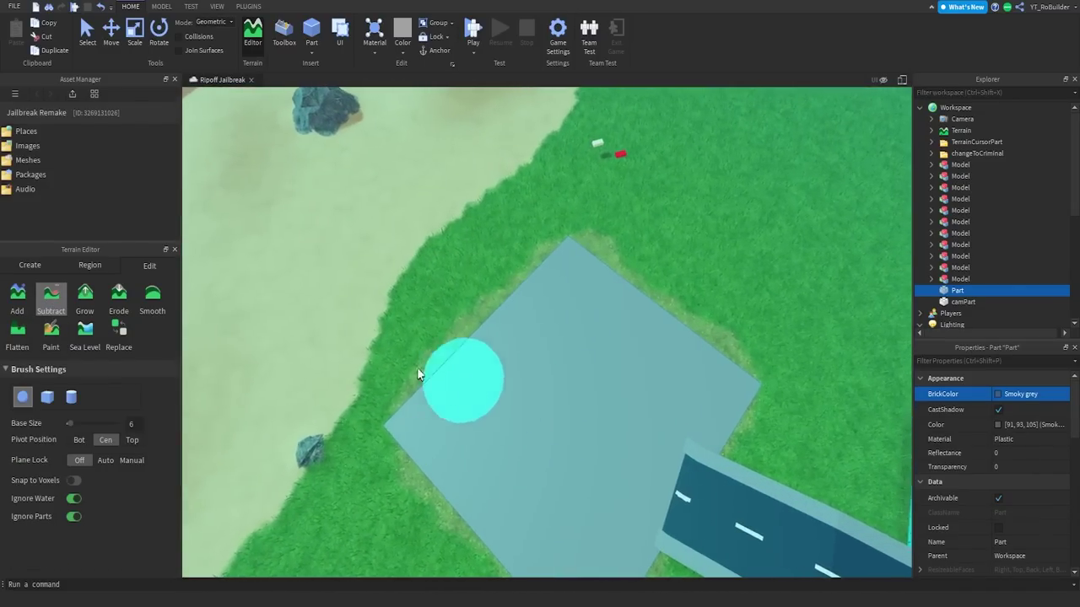
click(174, 250)
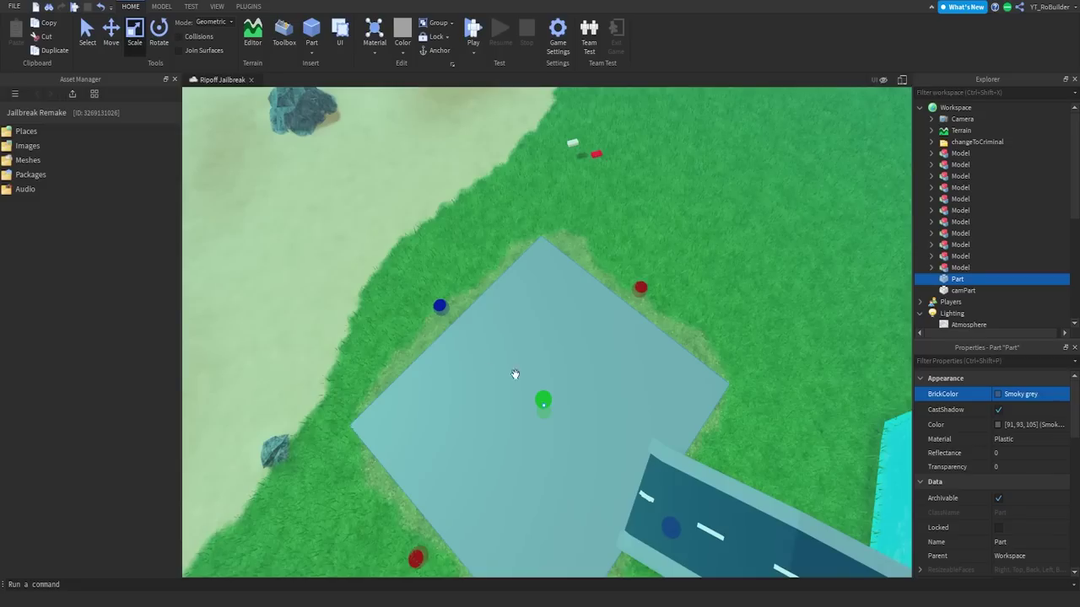
Step: Select a single white lane-marking part inside the road model near the river
right_drag(564, 388, 552, 391)
key(w)
alt+click(553, 461)
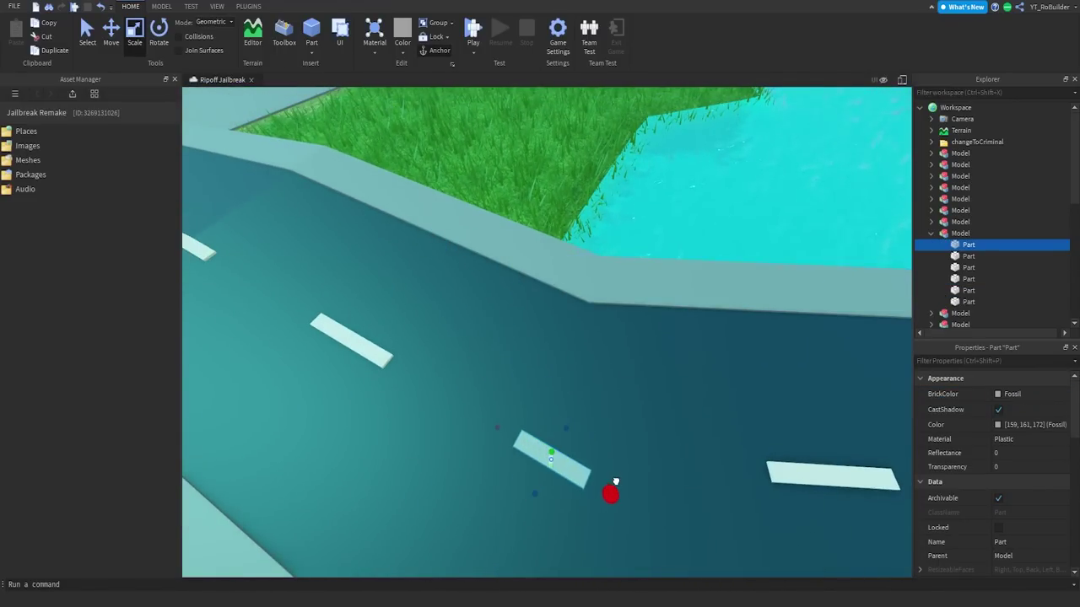
Step: Delete the lane dash at the end of the road where it meets the grey platform
key(s)
right_drag(619, 481, 592, 467)
key(w)
alt+click(569, 405)
key(Delete)
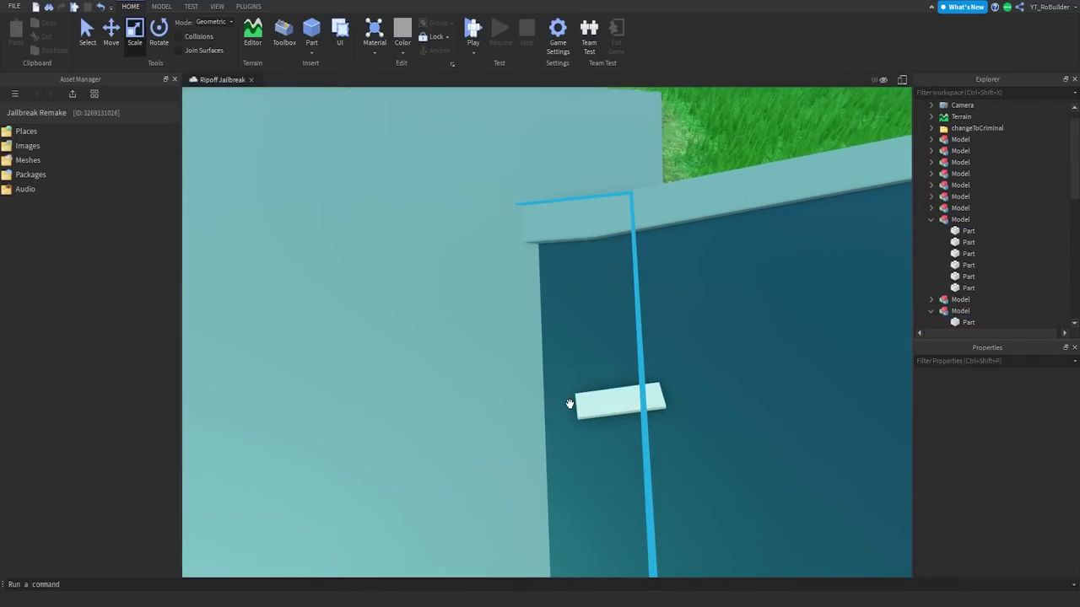
Step: Resize the white lane dashes beside the joints between road sections to even out their spacing
right_drag(583, 393, 603, 367)
key(w)
alt+click(622, 338)
click(544, 350)
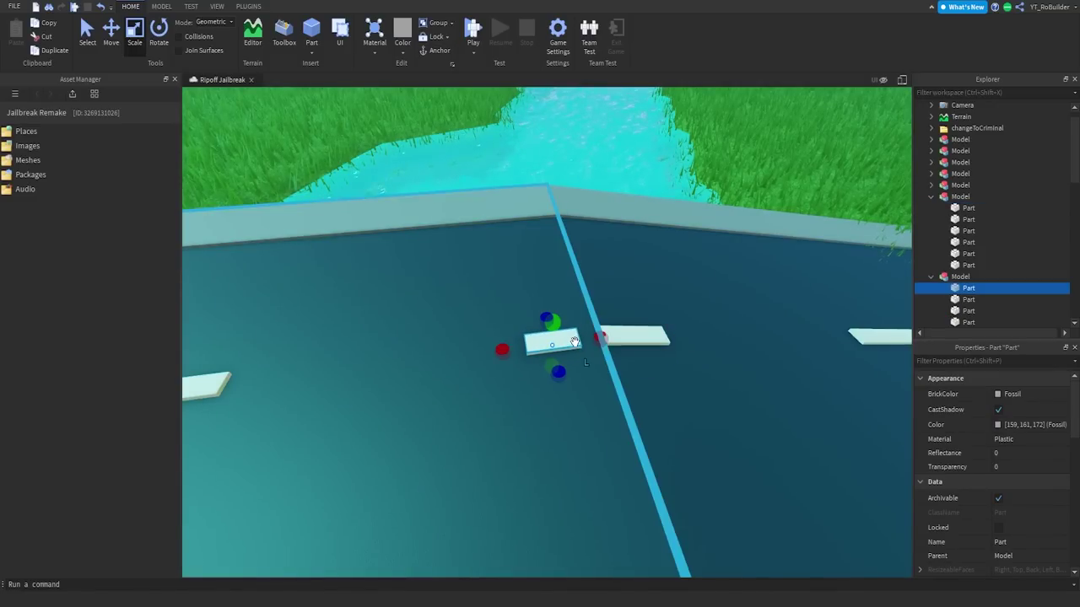
drag(615, 335, 617, 335)
right_drag(682, 358, 681, 357)
key(w)
key(s)
key(w)
click(628, 278)
right_drag(627, 289, 627, 289)
key(s)
key(w)
Step: Paint the terrain along both edges of the road with the leafy grass material using the terrain Paint brush
click(253, 34)
right_drag(552, 292, 551, 293)
key(s)
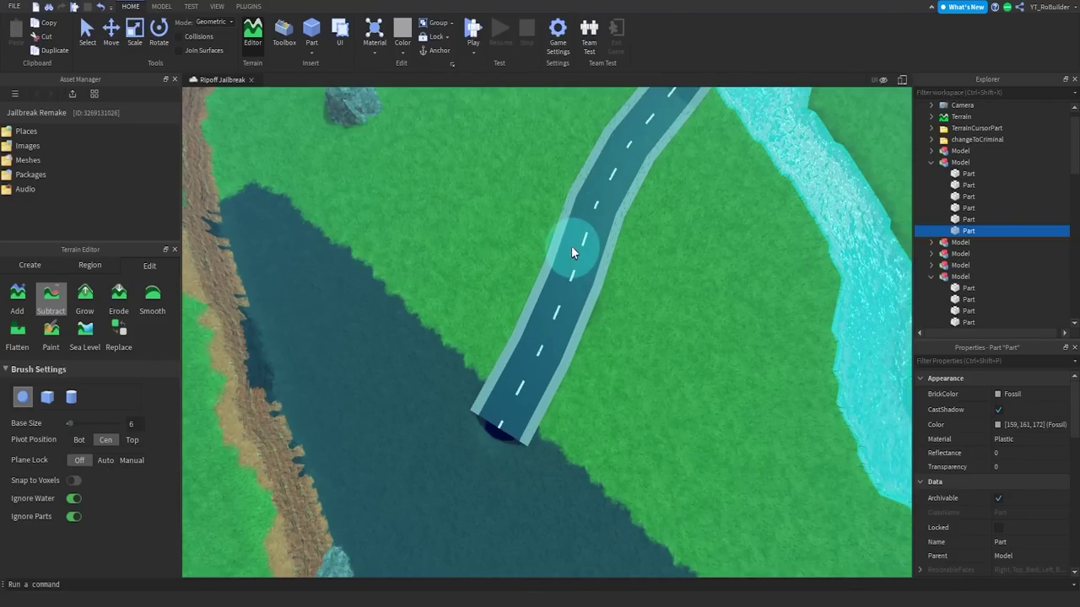
right_drag(572, 258, 571, 258)
key(s)
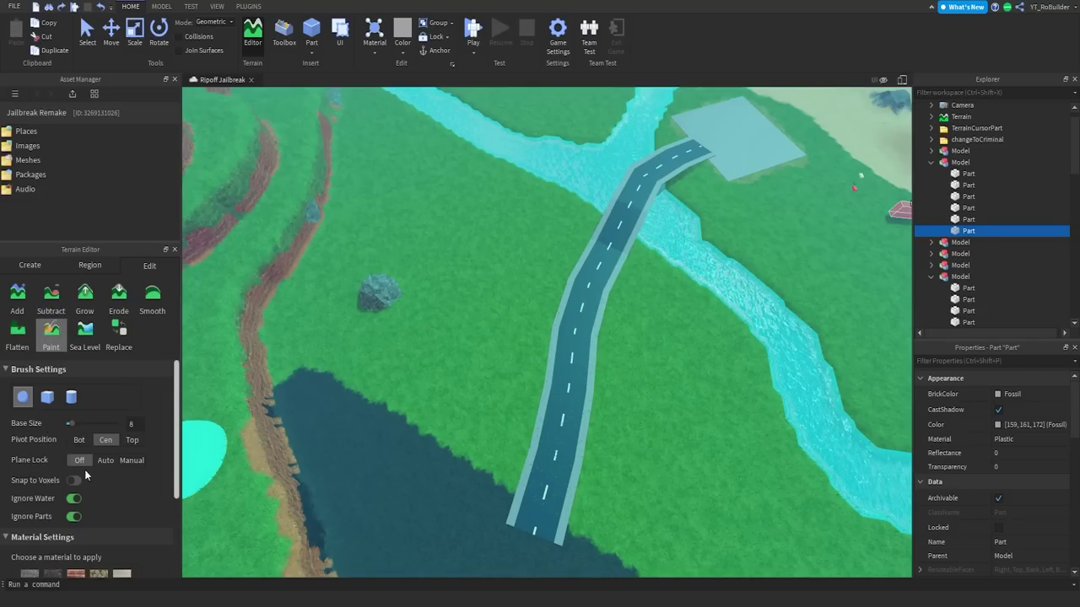
scroll(85, 476, down, 3)
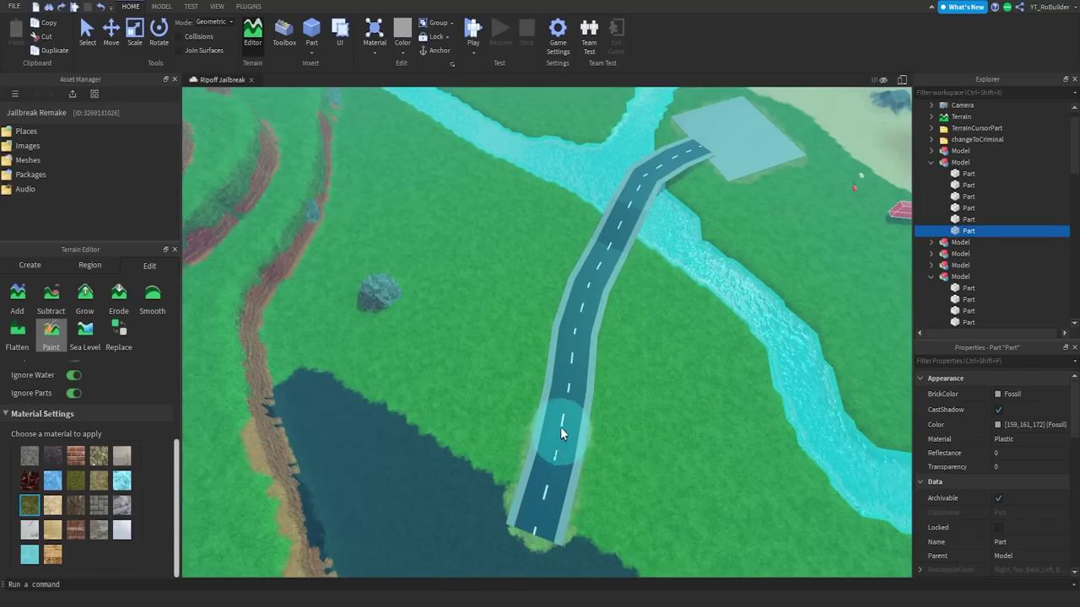
right_drag(674, 226, 675, 226)
click(176, 249)
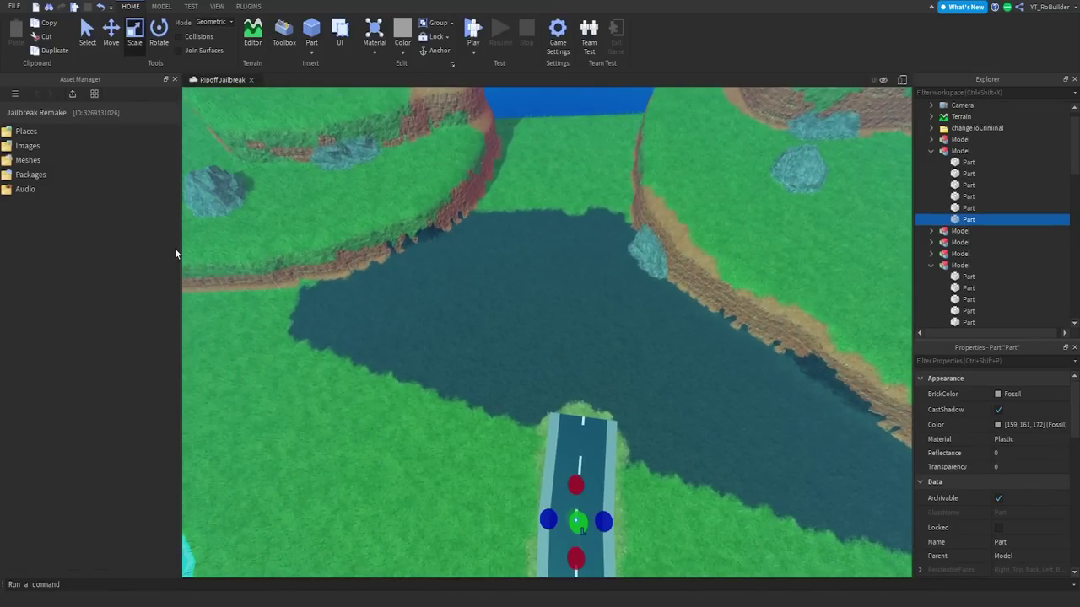
Step: Duplicate the grey platform slab and scale the copy down to the half farthest from the road
right_drag(500, 245, 500, 245)
click(500, 246)
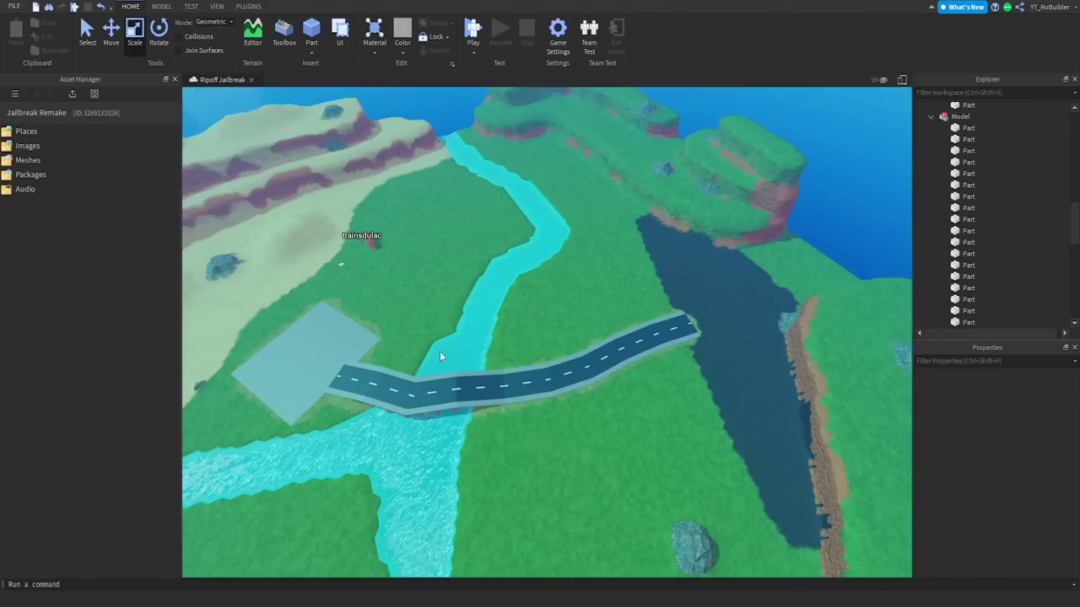
right_drag(440, 352, 636, 373)
scroll(602, 390, down, 6)
scroll(591, 415, up, 8)
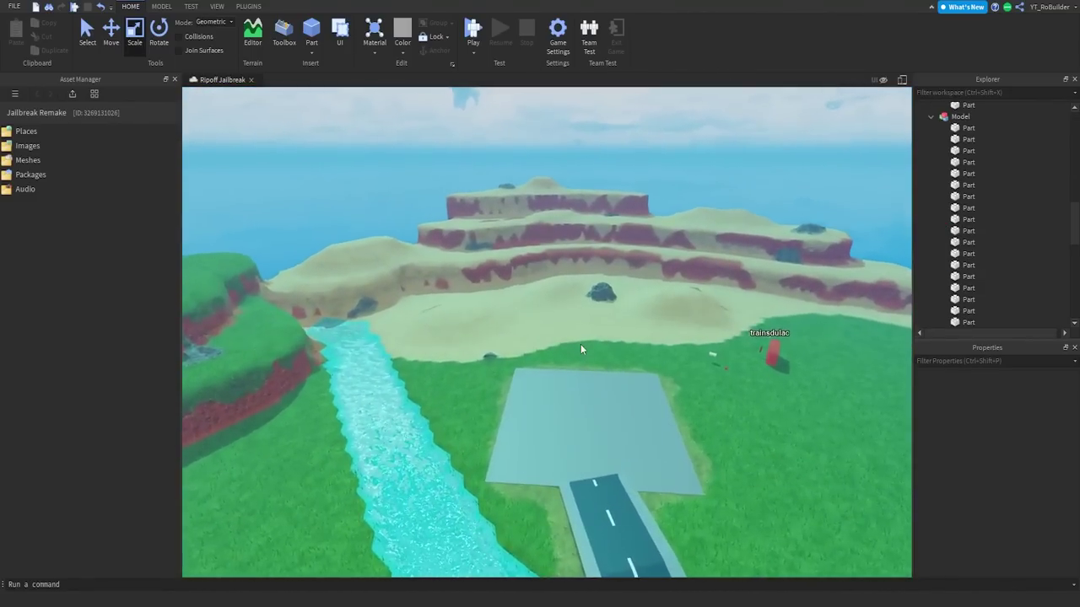
scroll(582, 348, up, 5)
click(619, 378)
key(ctrl+d)
scroll(638, 372, down, 1)
drag(566, 320, 565, 321)
key(a)
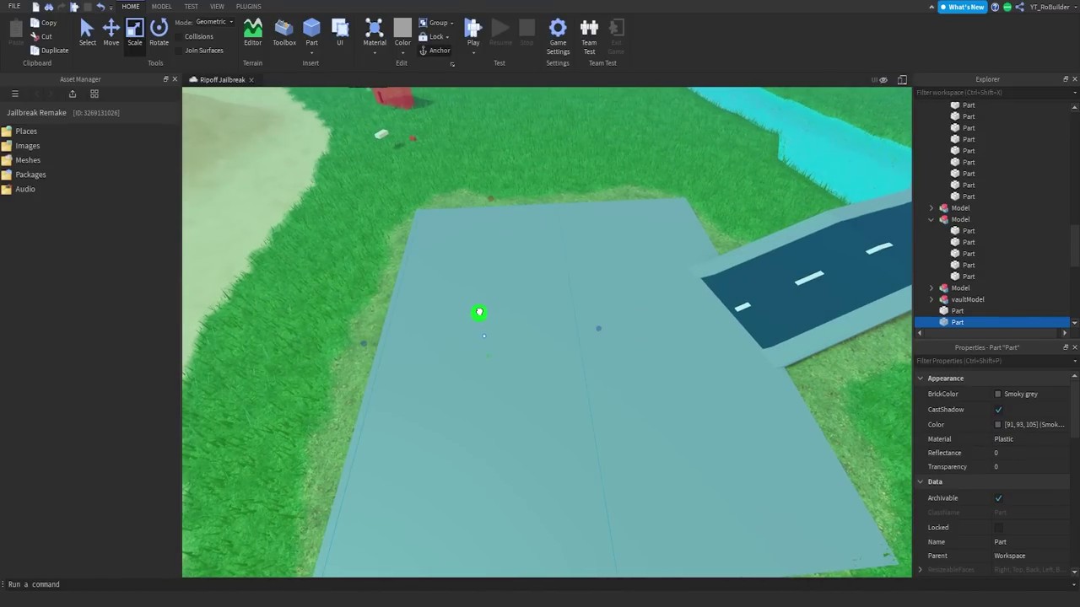
Step: Set the half-size slab's BrickColor to Black and shrink it inward to leave a thin grey border along the platform's outer edges
right_drag(619, 320, 516, 320)
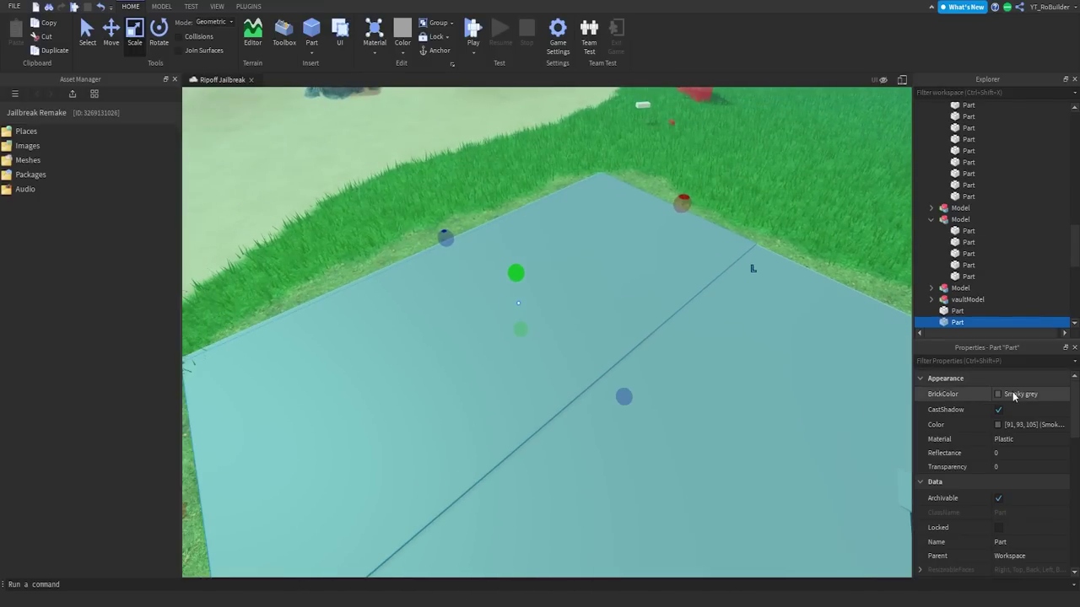
click(1015, 397)
click(984, 598)
mouse_move(703, 281)
right_down()
mouse_move(698, 265)
mouse_move(709, 262)
right_up()
ctrl+drag(752, 214, 744, 217)
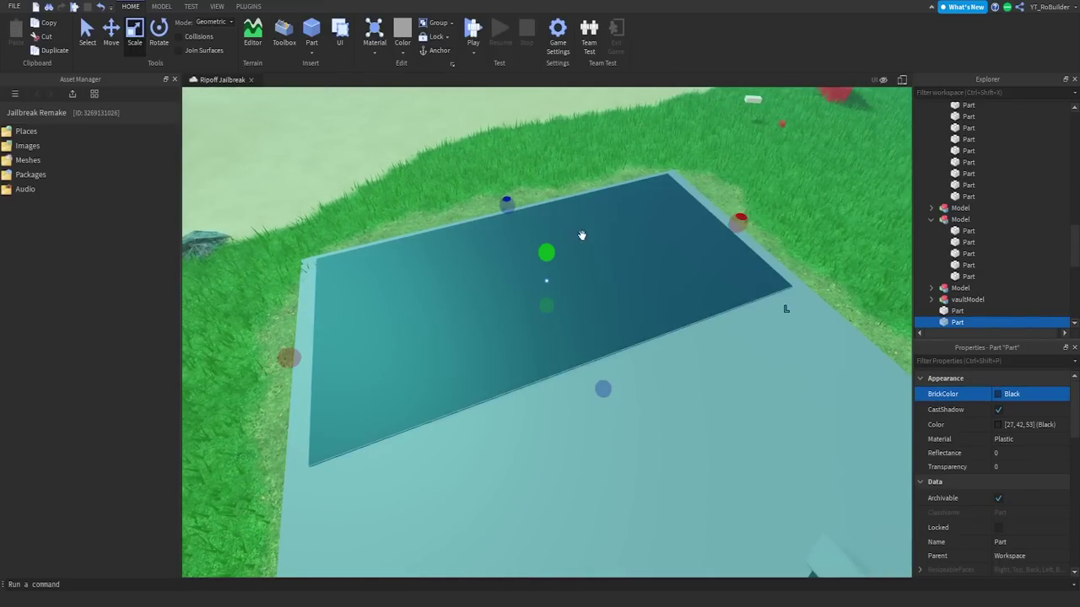
scroll(582, 233, up, 3)
right_drag(581, 234, 535, 235)
scroll(535, 236, down, 5)
drag(523, 237, 528, 235)
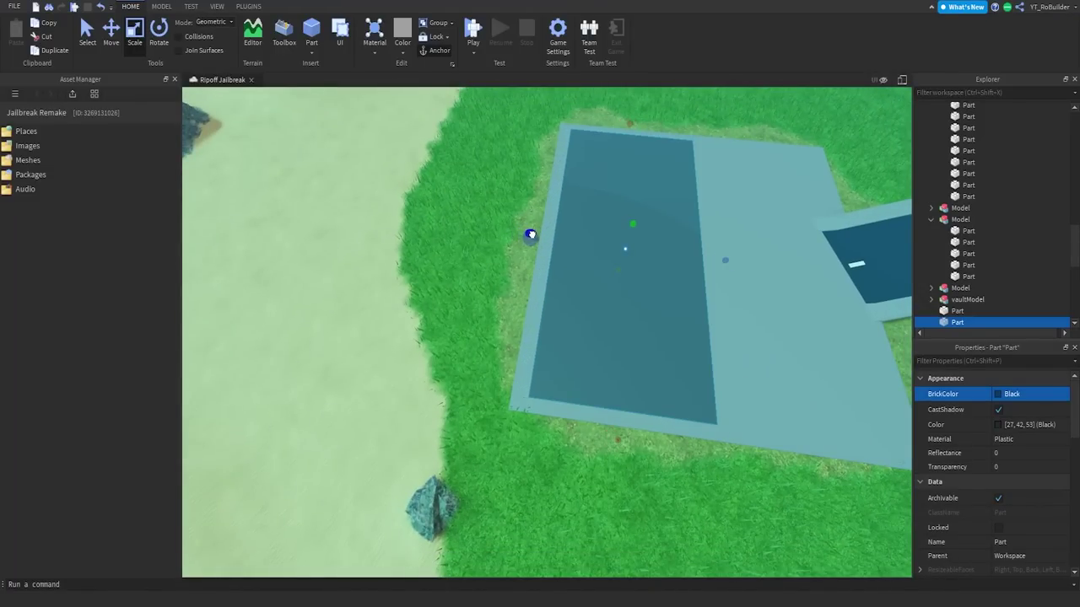
Step: Duplicate the grey platform, narrow the copy to a thin strip along the back edge, and raise it into a wall
click(541, 270)
key(ctrl+d)
drag(892, 280, 684, 255)
key(a)
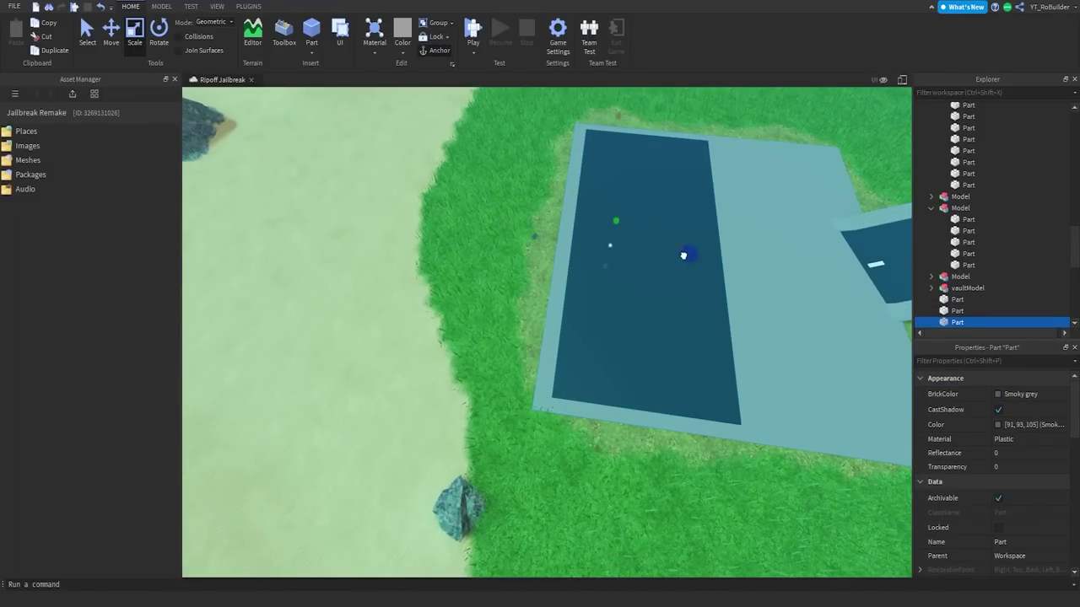
scroll(566, 216, down, 1)
drag(566, 216, 567, 145)
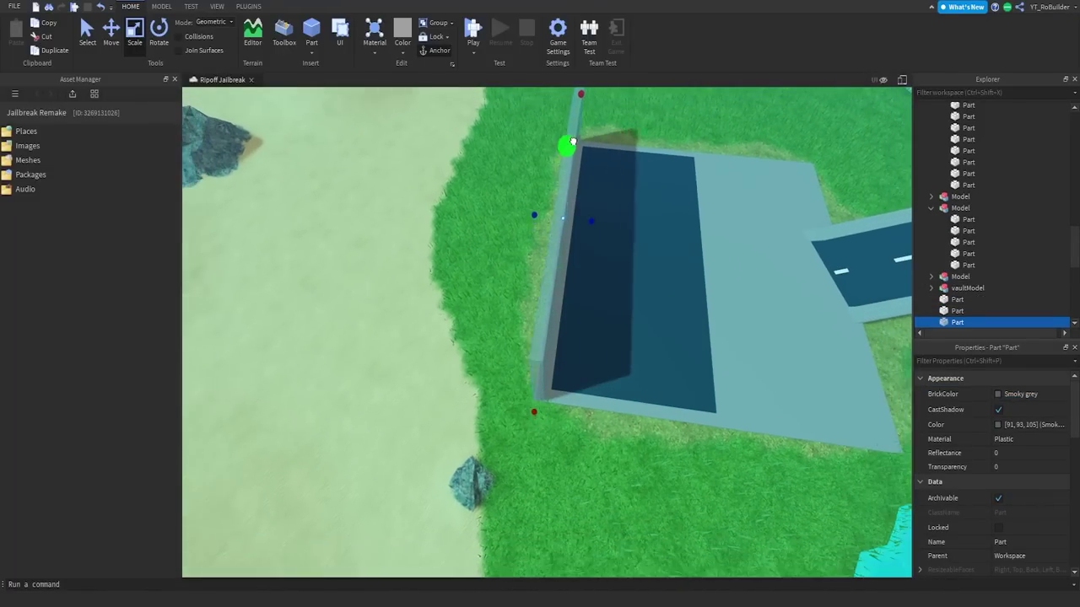
right_drag(637, 270, 638, 270)
scroll(638, 270, down, 4)
drag(591, 255, 591, 236)
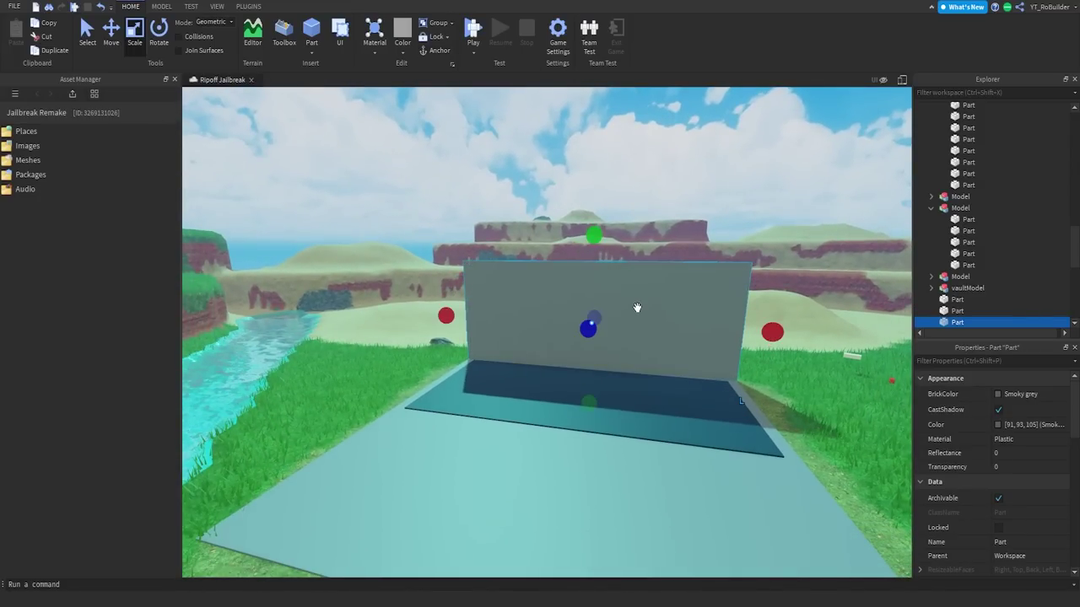
Step: Enclose the platform with walls along its other three edges, using resized copies of the back wall
key(a)
drag(772, 332, 414, 388)
scroll(464, 338, down, 4)
right_drag(458, 340, 414, 388)
drag(414, 388, 380, 422)
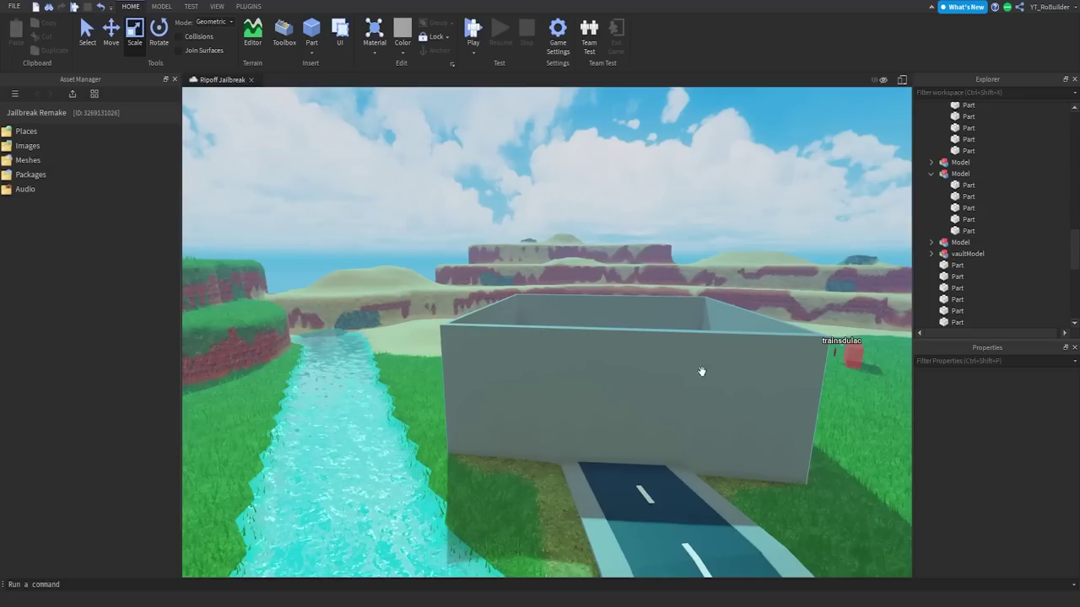
Step: Shorten the front wall to the section left of the road and add a copy spanning the rest of the front
click(706, 374)
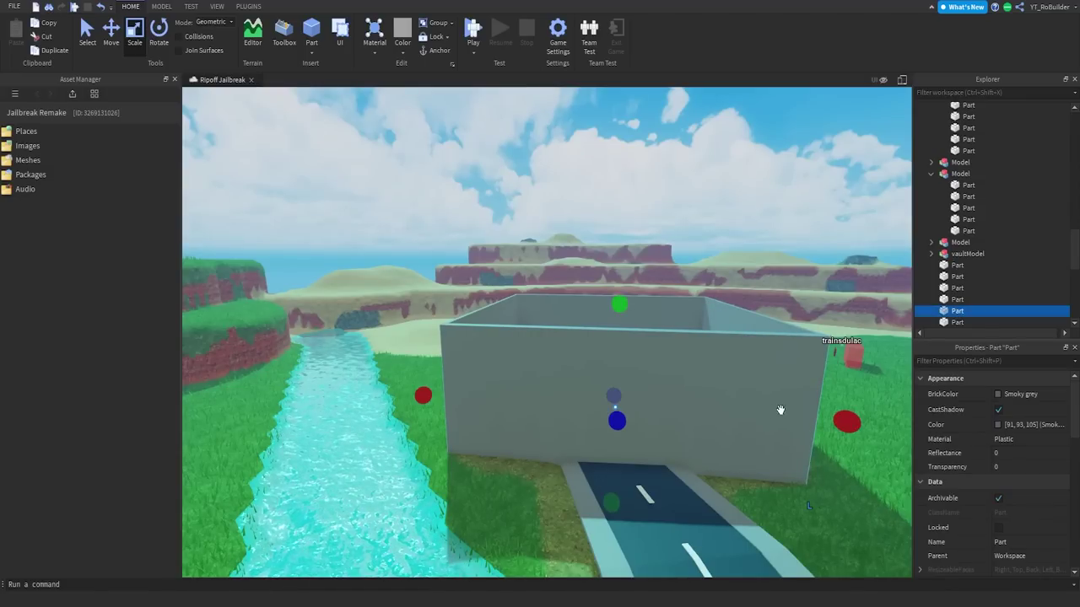
drag(845, 421, 481, 399)
key(ctrl+d)
key(d)
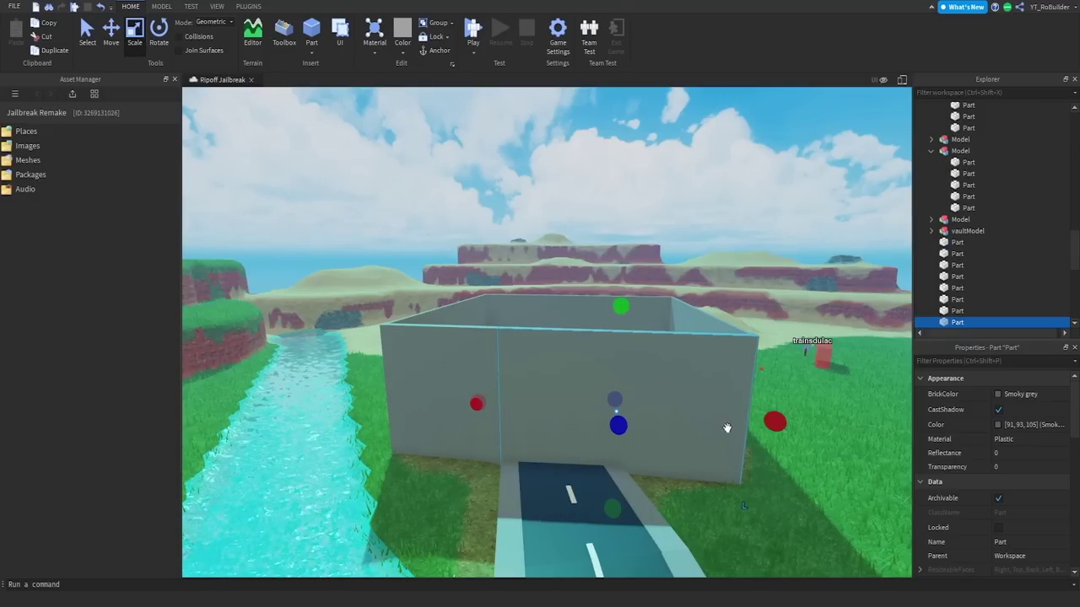
Step: Narrow the front wall's middle section to the road's width and raise its bottom edge to open a doorway
drag(775, 421, 699, 418)
drag(632, 412, 631, 413)
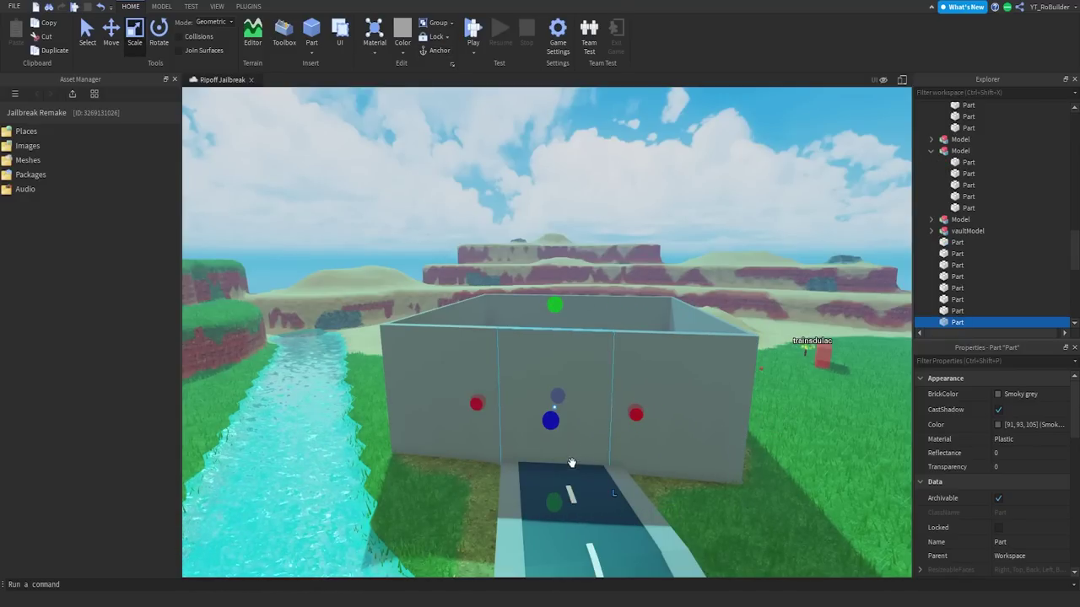
drag(553, 505, 557, 414)
Step: Select all the building's wall sections and set their BrickColor to Electric blue
key(w)
right_drag(613, 439, 612, 438)
key(s)
ctrl+click(669, 427)
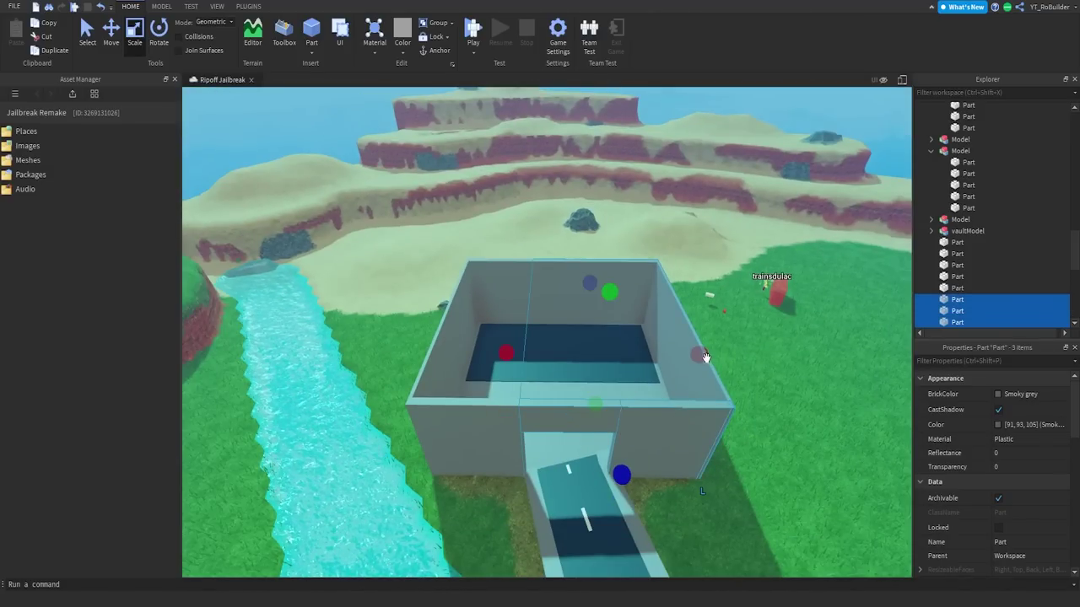
click(1014, 397)
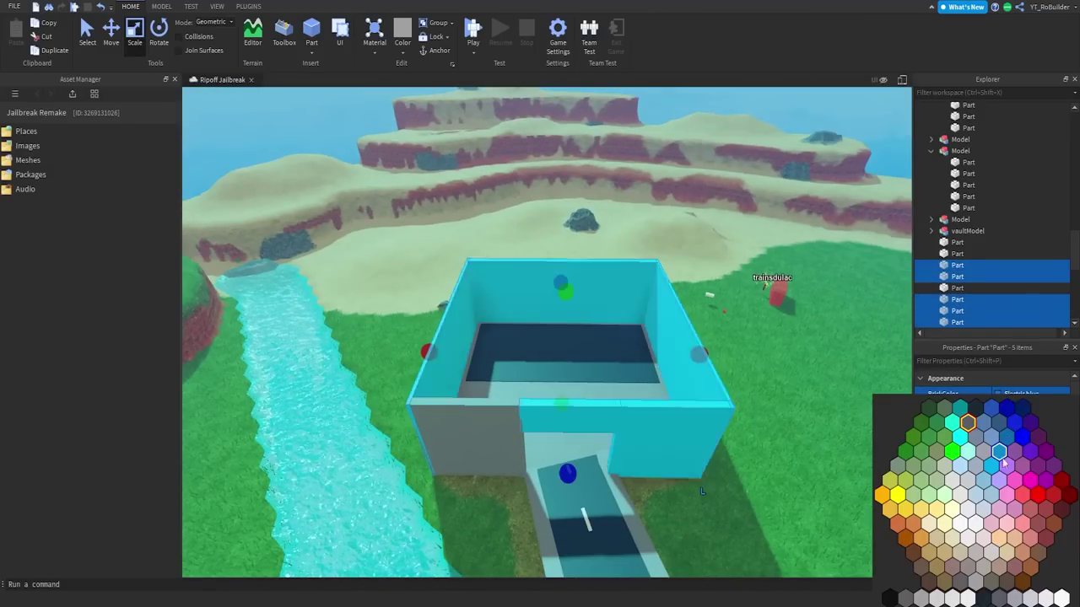
click(988, 498)
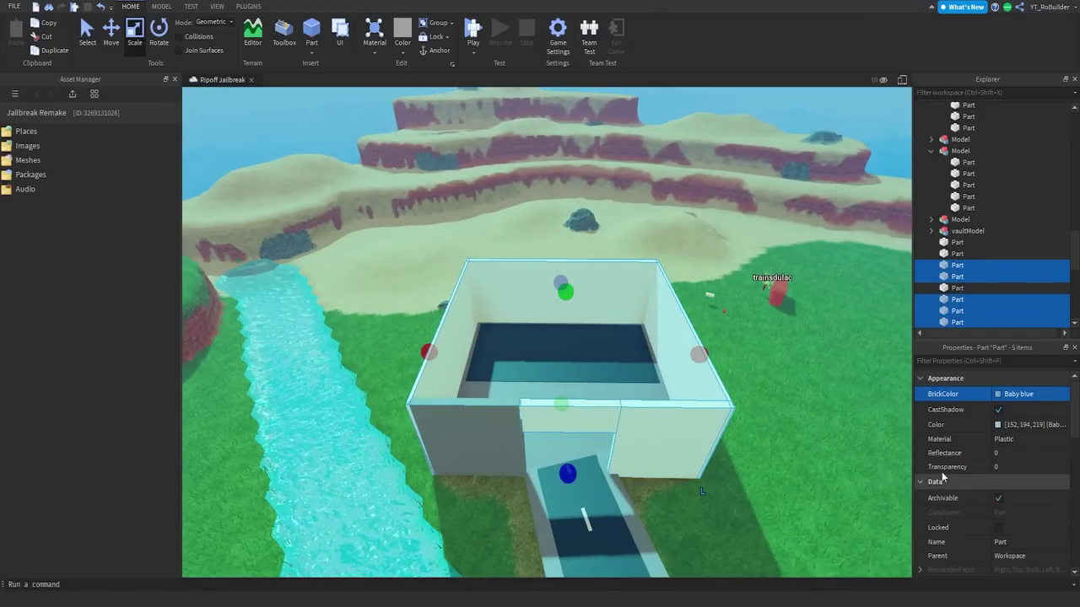
ctrl+click(501, 440)
click(1010, 396)
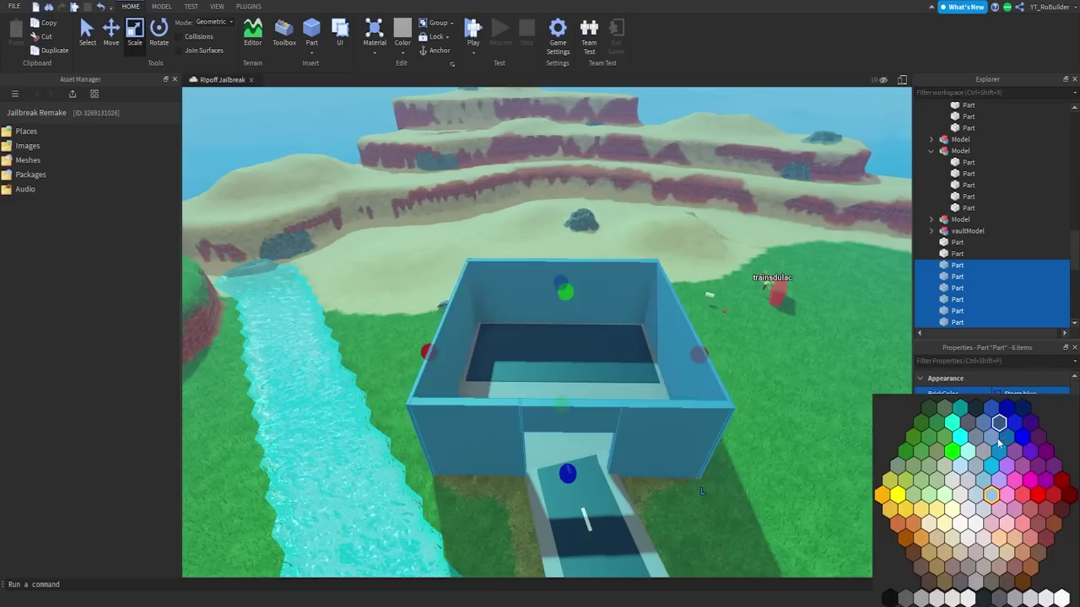
click(963, 437)
Step: Duplicate the front wall section right of the doorway and reduce the copy's height to a horizontal band
right_drag(668, 416, 668, 416)
click(668, 416)
click(660, 413)
key(ctrl+d)
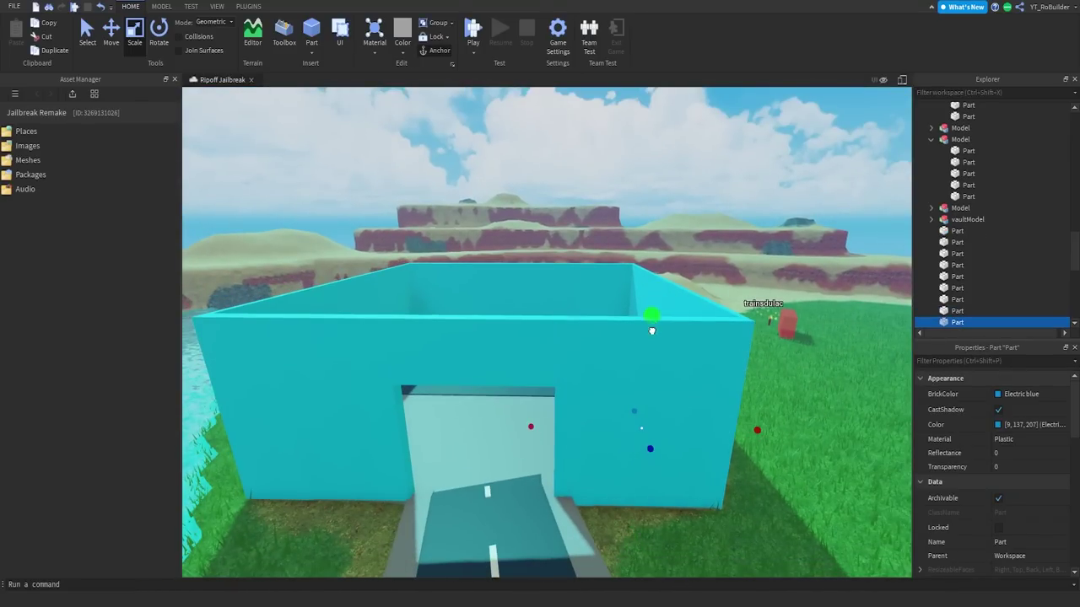
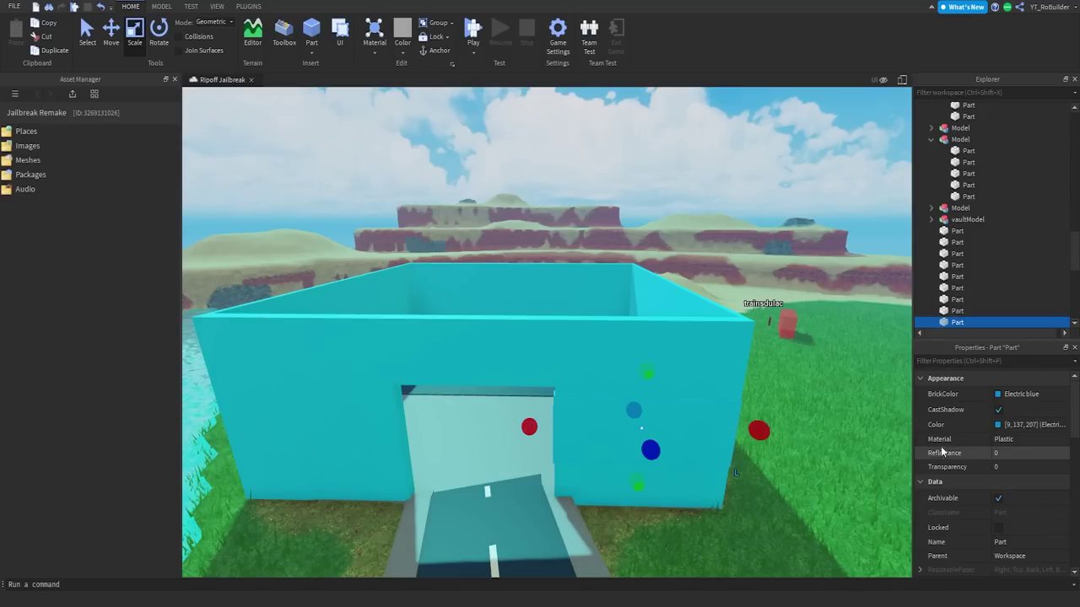
Step: Set the band's BrickColor to Bright blue and enlarge it slightly so it stands out from the wall
click(1011, 395)
click(1011, 442)
right_drag(615, 390, 621, 417)
drag(561, 395, 563, 395)
Step: Duplicate the Bright blue band onto the right side wall and stretch it to the back corner
key(ctrl+d)
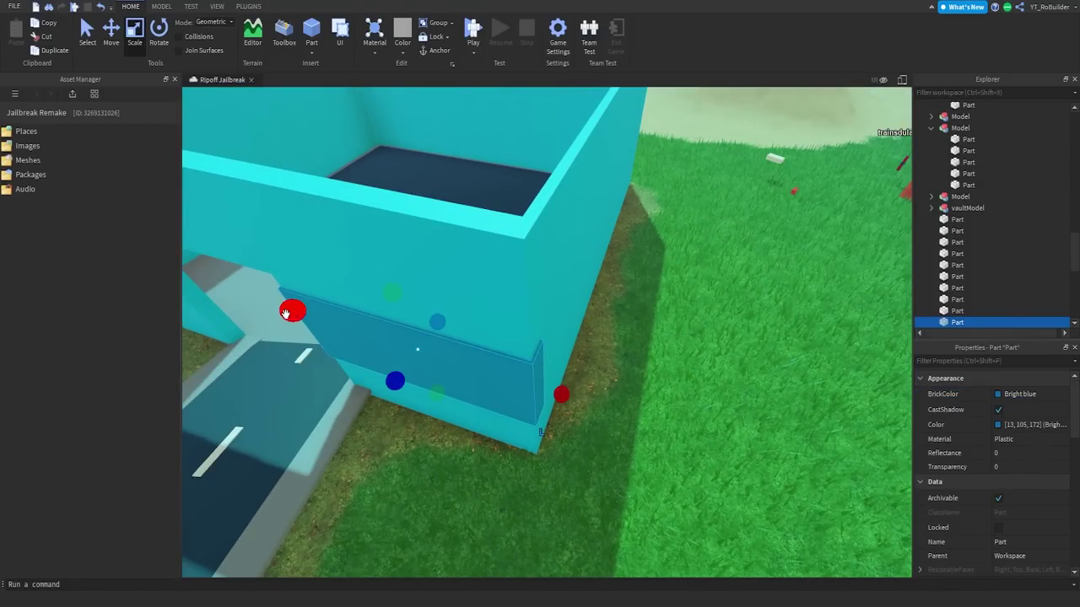
drag(493, 354, 494, 354)
right_drag(573, 357, 571, 366)
drag(579, 368, 652, 361)
right_drag(652, 362, 651, 360)
drag(651, 361, 675, 365)
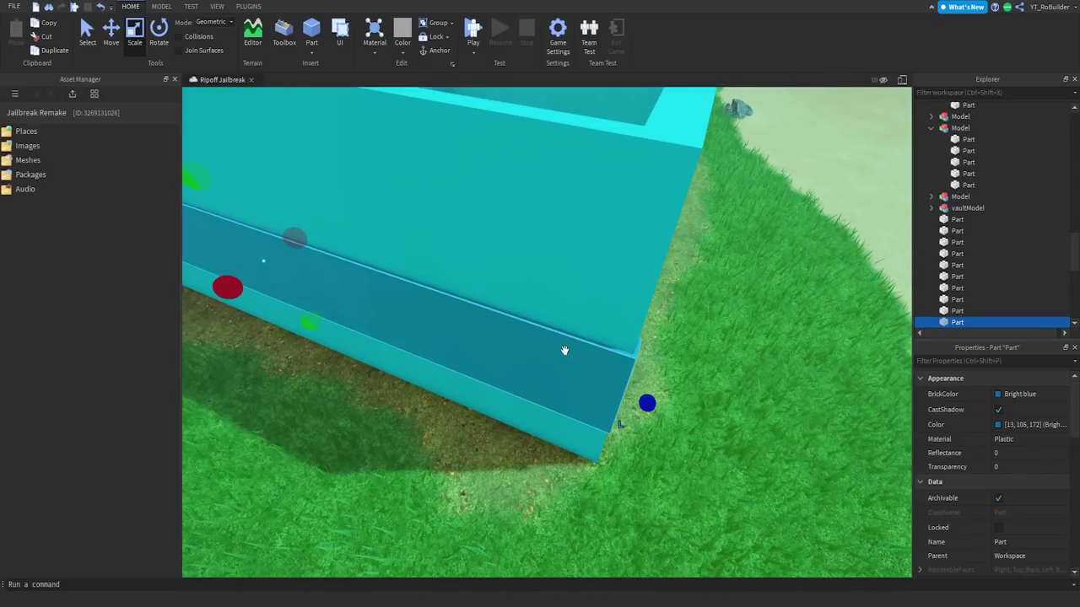
Step: Duplicate the Bright blue band onto the back wall and stretch it slightly past the corner on the river side
key(ctrl+d)
right_drag(564, 350, 564, 350)
drag(449, 207, 567, 415)
drag(627, 448, 714, 368)
right_drag(714, 369, 714, 369)
drag(714, 368, 703, 479)
right_drag(701, 478, 602, 490)
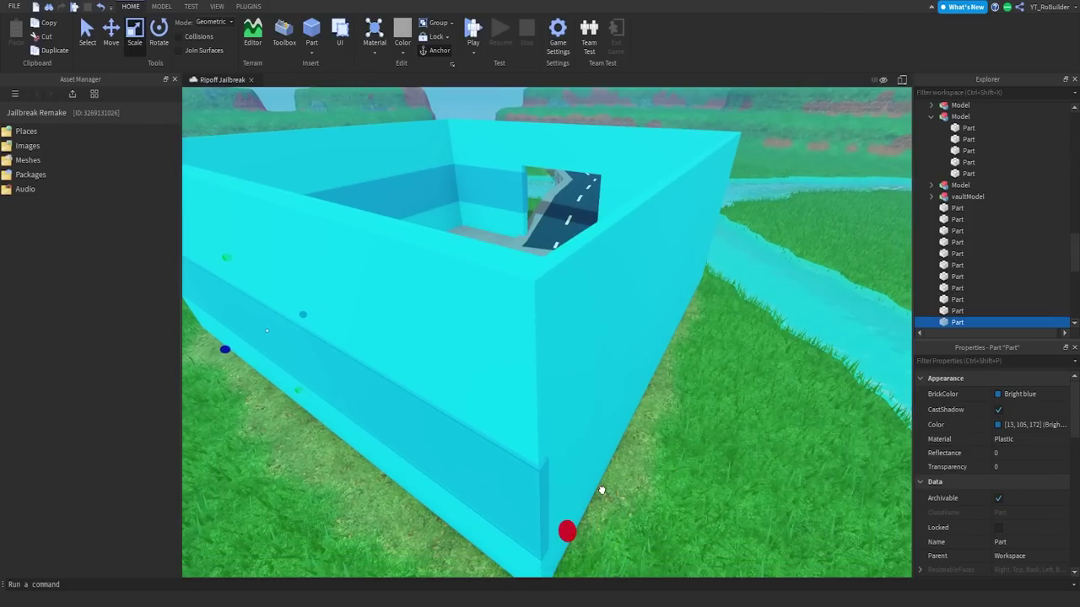
click(601, 492)
click(539, 510)
drag(564, 530, 565, 531)
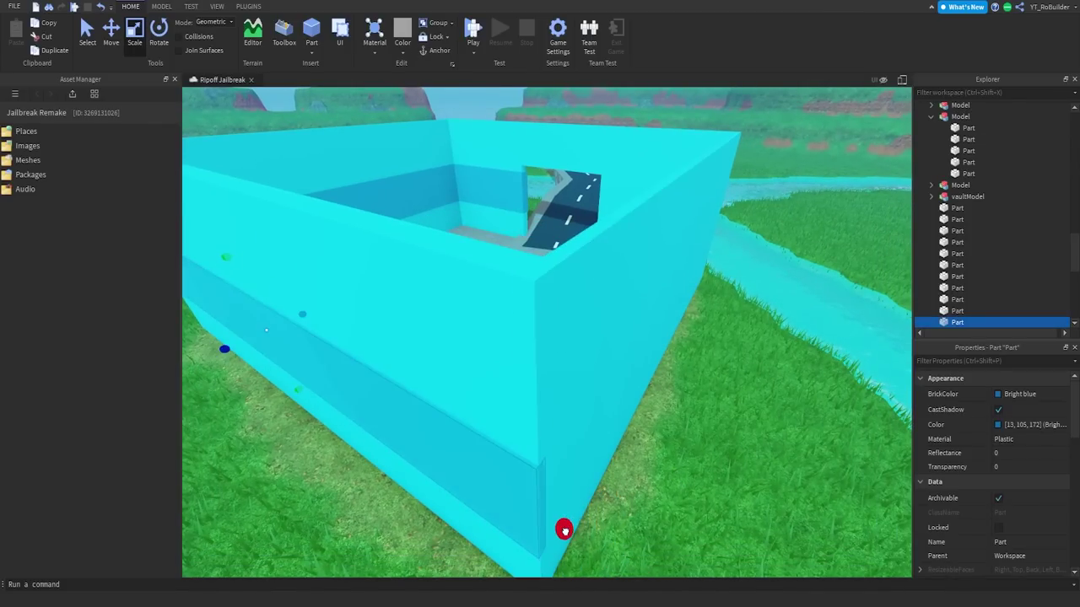
Step: Duplicate the Bright blue band onto the river-side wall and stretch it to the front corner
key(ctrl+d)
scroll(265, 342, down, 3)
right_drag(265, 342, 343, 274)
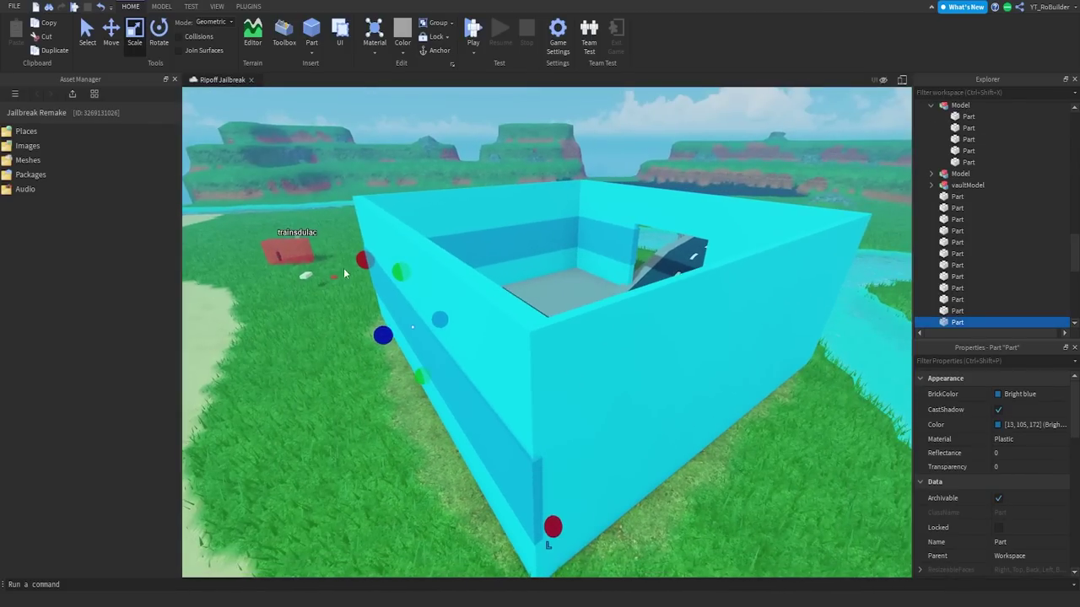
right_drag(549, 394, 530, 376)
scroll(550, 395, up, 3)
scroll(551, 395, down, 3)
scroll(551, 394, down, 2)
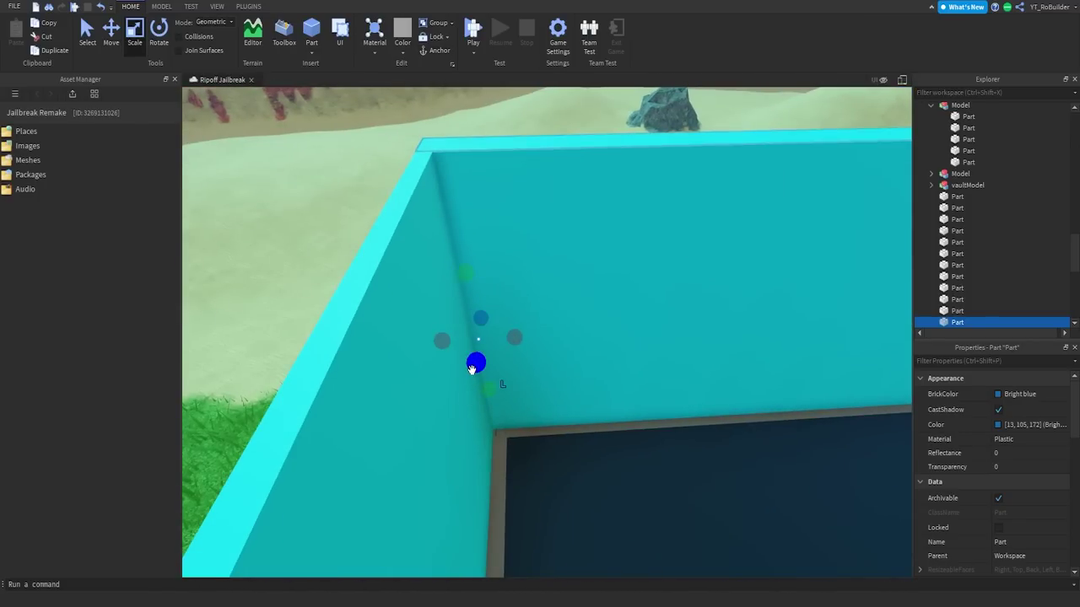
drag(472, 370, 455, 468)
mouse_move(514, 379)
right_down()
mouse_move(451, 407)
mouse_move(528, 394)
right_up()
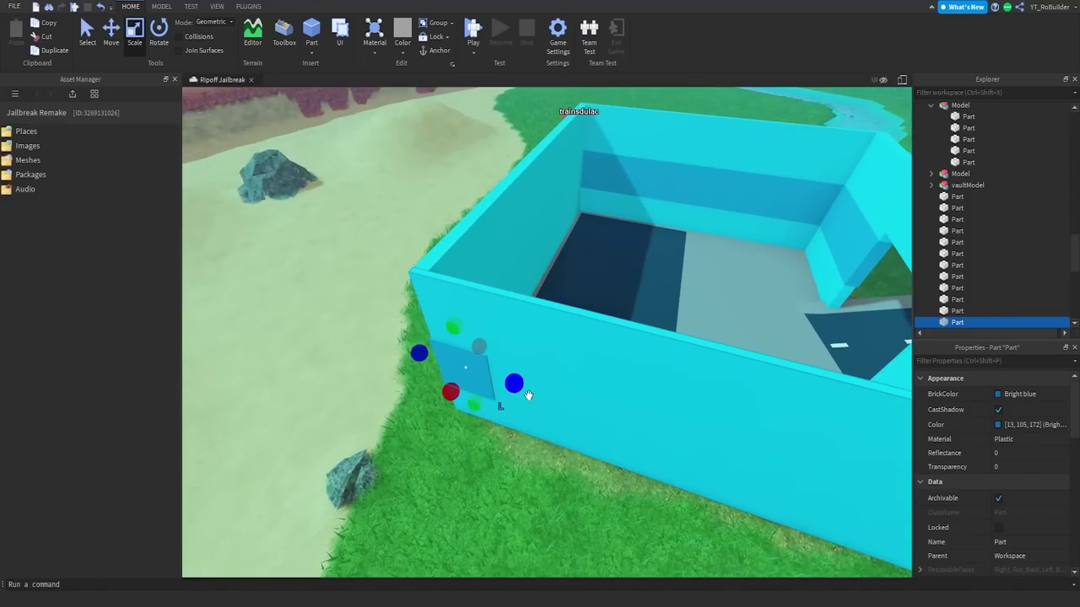
key(d)
drag(519, 385, 595, 400)
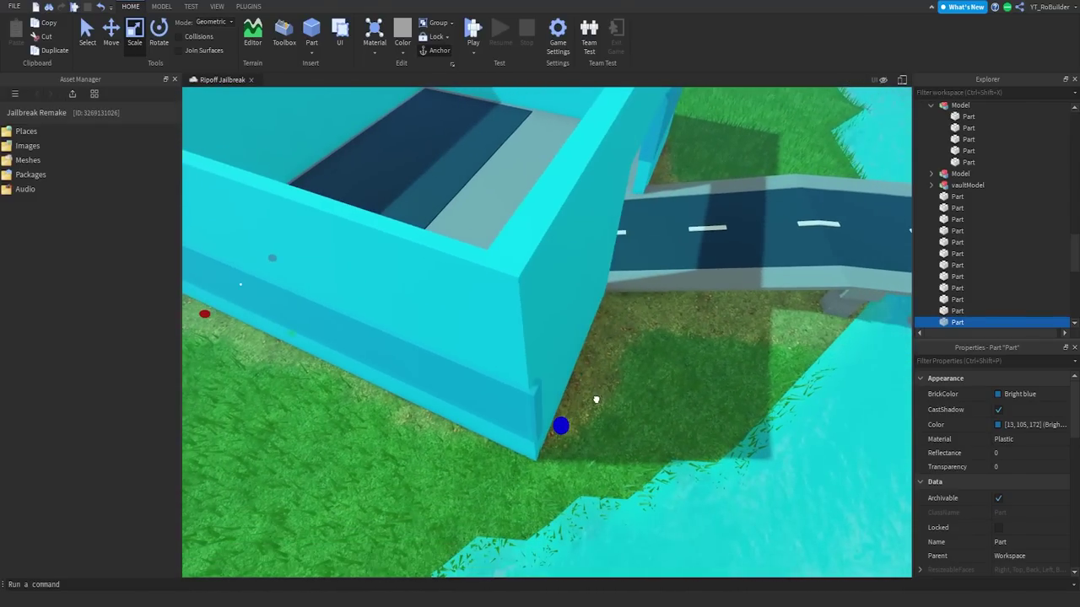
Step: Duplicate the Bright blue band onto the front wall section left of the doorway and stretch it to the doorway's edge
right_drag(596, 399, 554, 328)
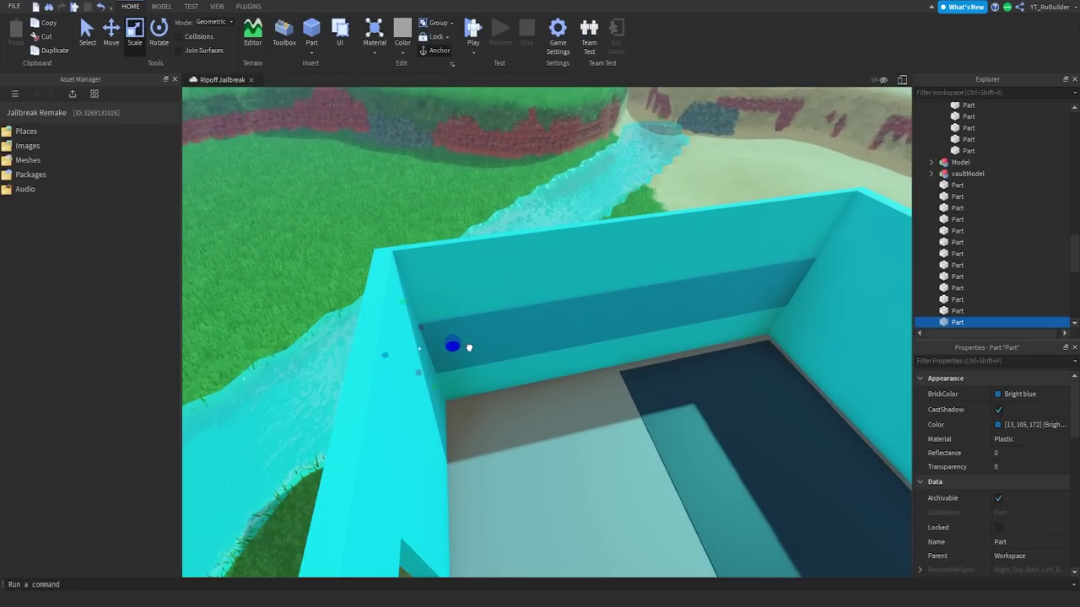
drag(426, 375, 420, 575)
key(a)
right_drag(549, 412, 523, 453)
drag(530, 429, 568, 422)
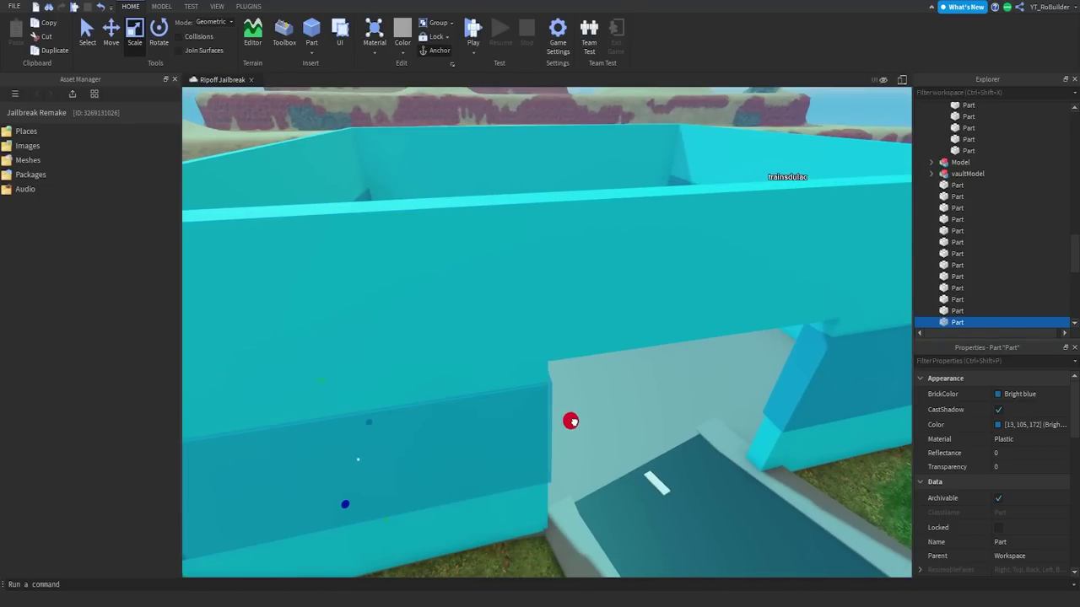
Step: Thicken the Bright blue band through its wall so it also shows on the inside of the building
key(w)
right_drag(637, 414, 637, 414)
click(664, 301)
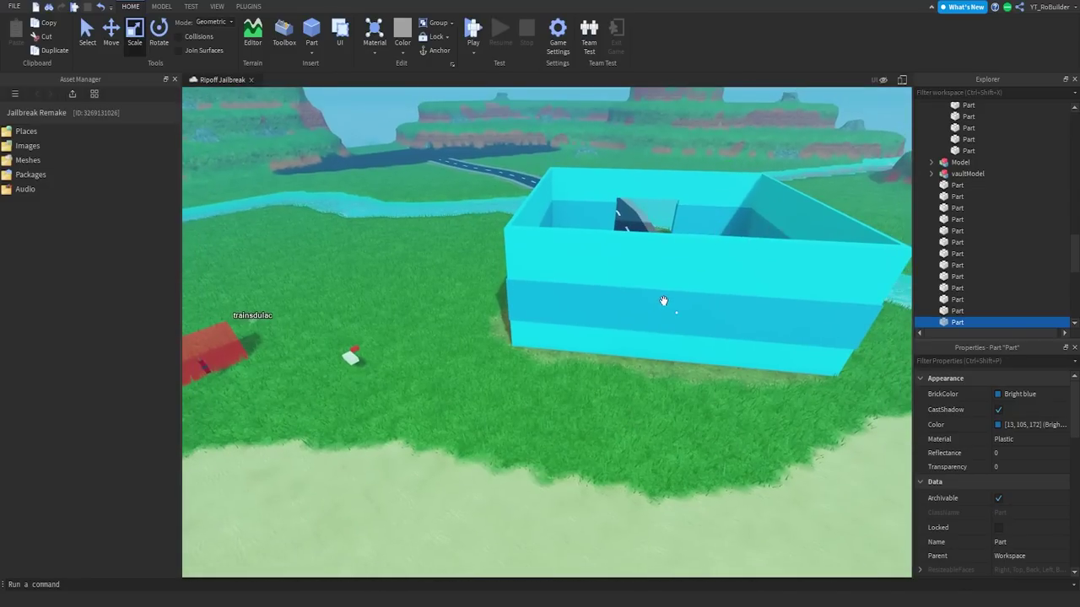
key(w)
right_drag(646, 329, 645, 330)
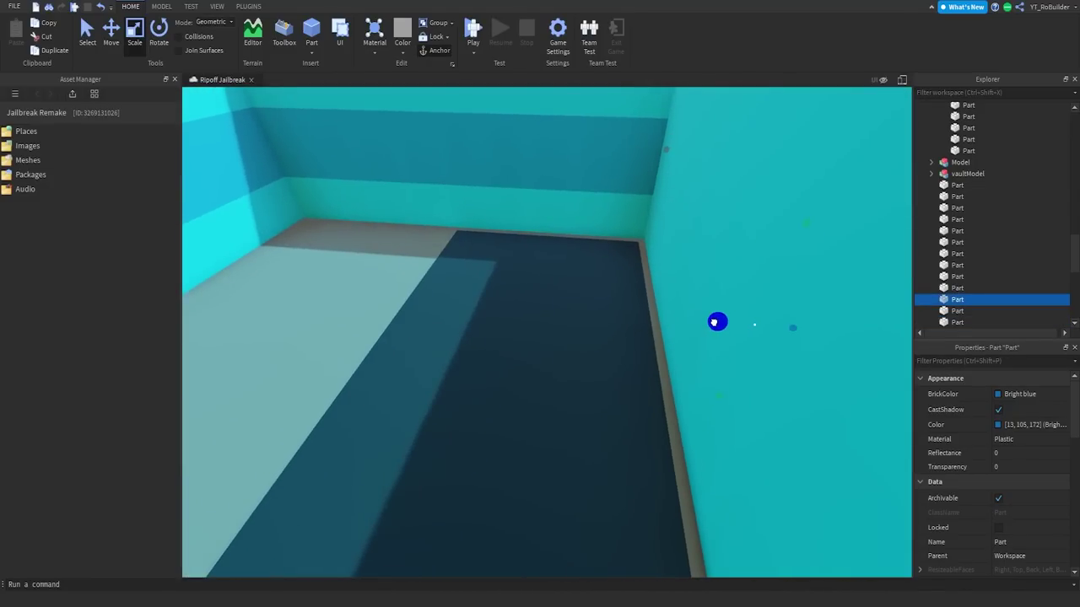
drag(703, 318, 693, 318)
Step: Select four of the Bright blue wall bands together and set their BrickColor to Smoky grey
right_drag(583, 309, 624, 314)
click(641, 302)
ctrl+click(473, 297)
click(1020, 394)
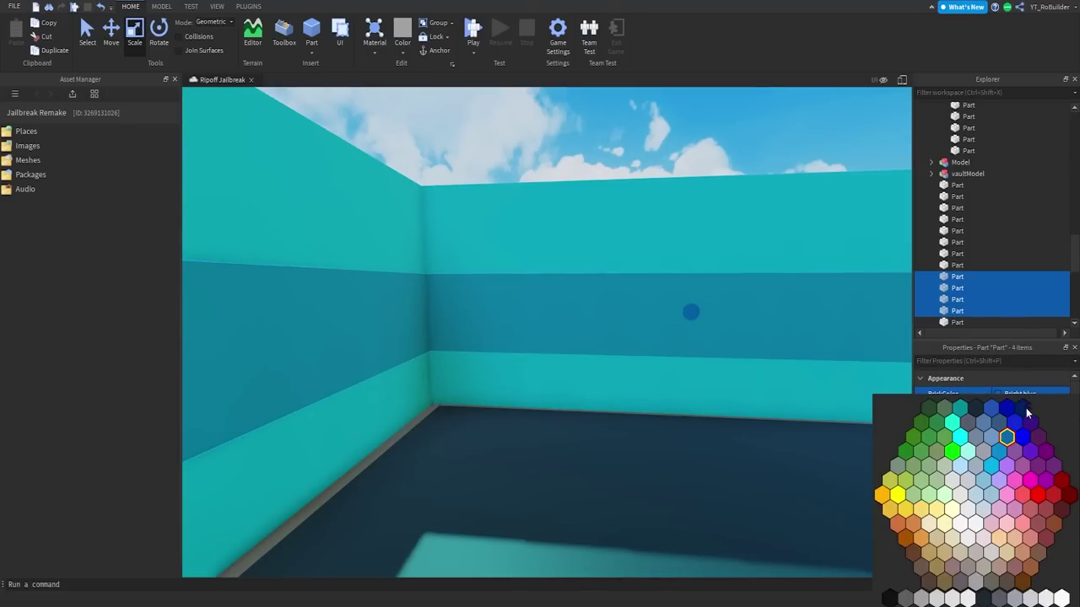
click(998, 601)
Step: Select the six Electric blue wall parts around the building and set their BrickColor to Fossil
click(730, 248)
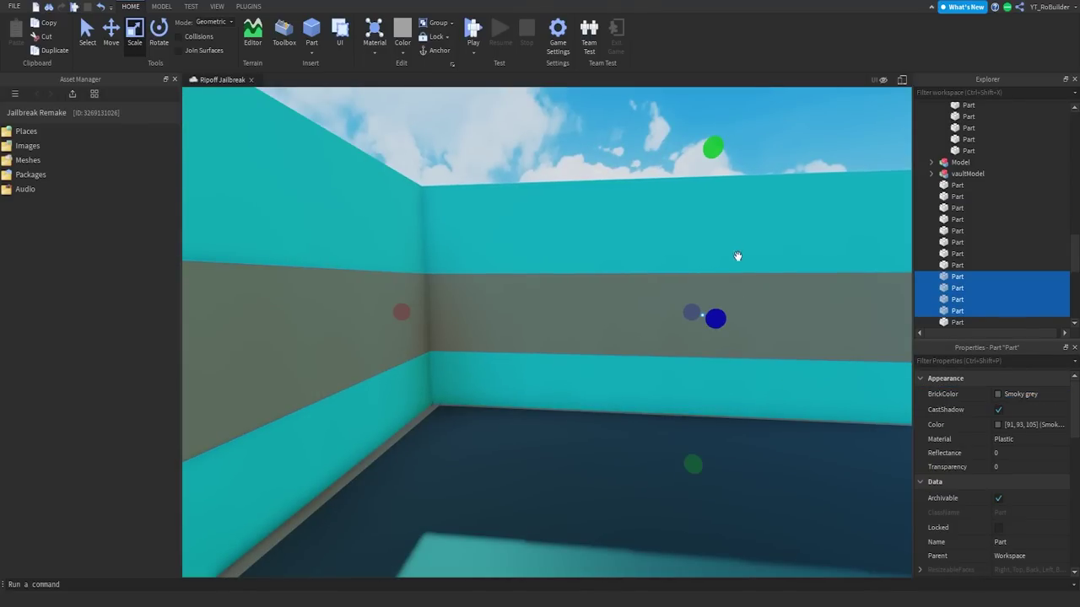
right_drag(375, 244, 350, 270)
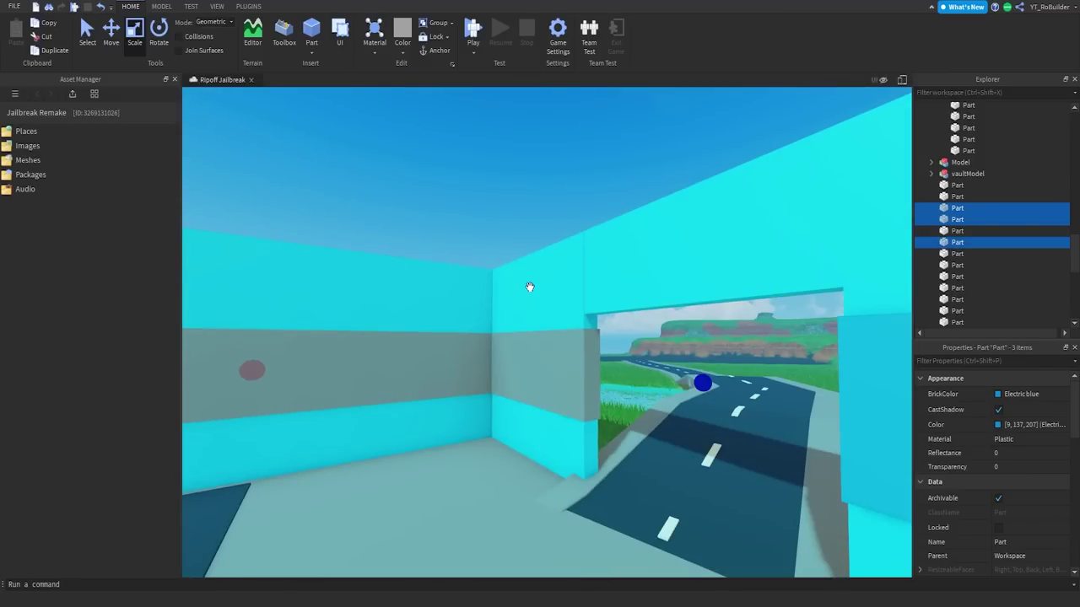
right_drag(639, 270, 538, 298)
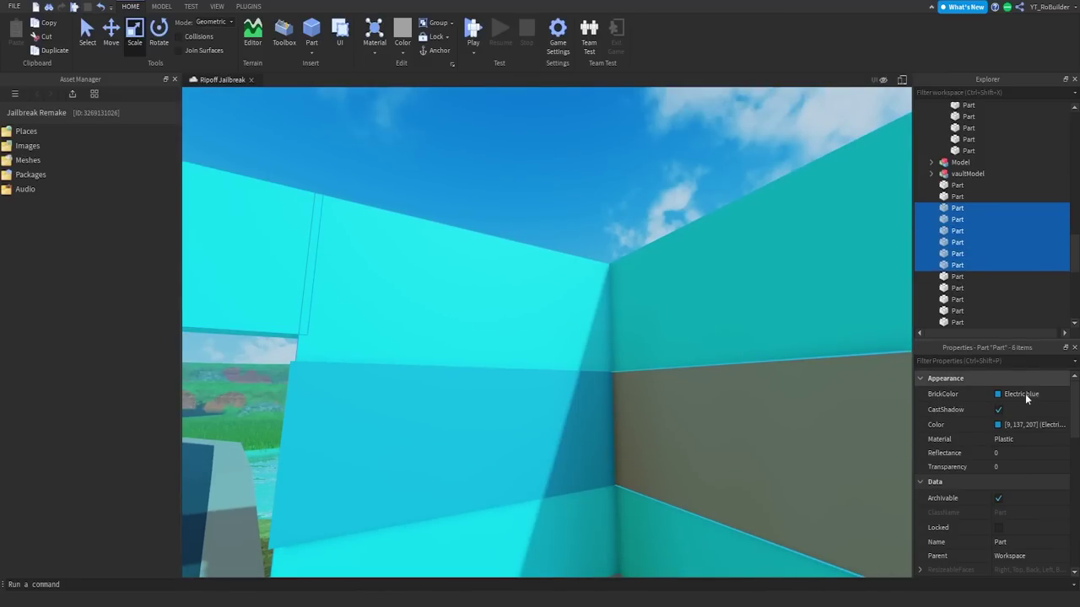
click(1023, 394)
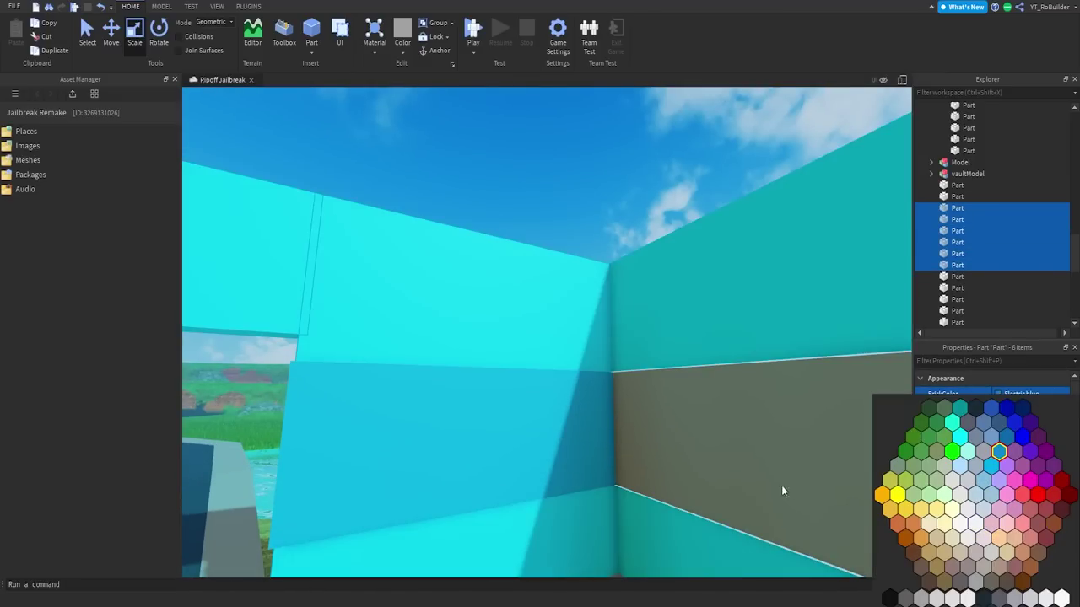
click(1015, 597)
right_drag(683, 287, 666, 312)
key(s)
click(616, 194)
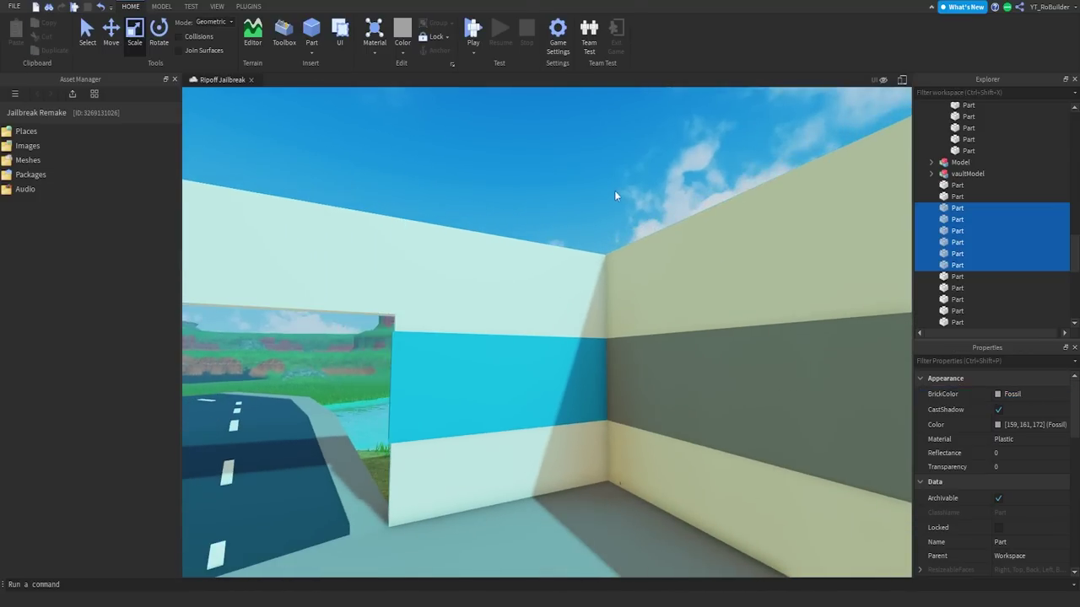
Step: Set the remaining blue band beside the doorway to Smoky grey
click(565, 392)
click(1028, 393)
click(1002, 597)
Step: Recolour the building's grey floor, trying Black first and settling on a custom dark blue with RGB 46, 71, 90
right_drag(474, 278, 444, 222)
click(457, 212)
key(s)
click(569, 402)
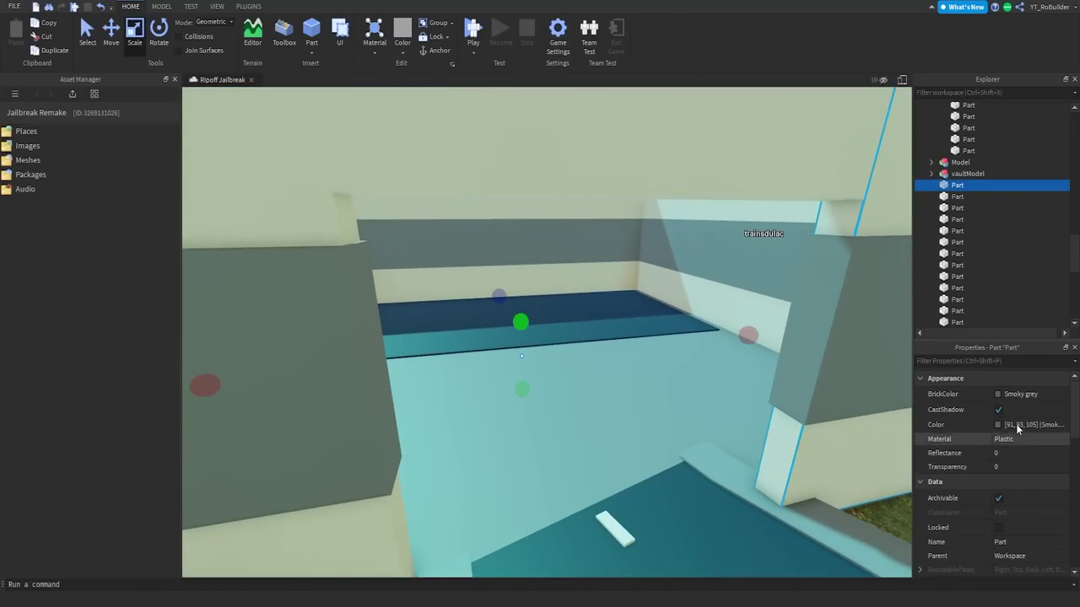
click(1028, 394)
click(973, 410)
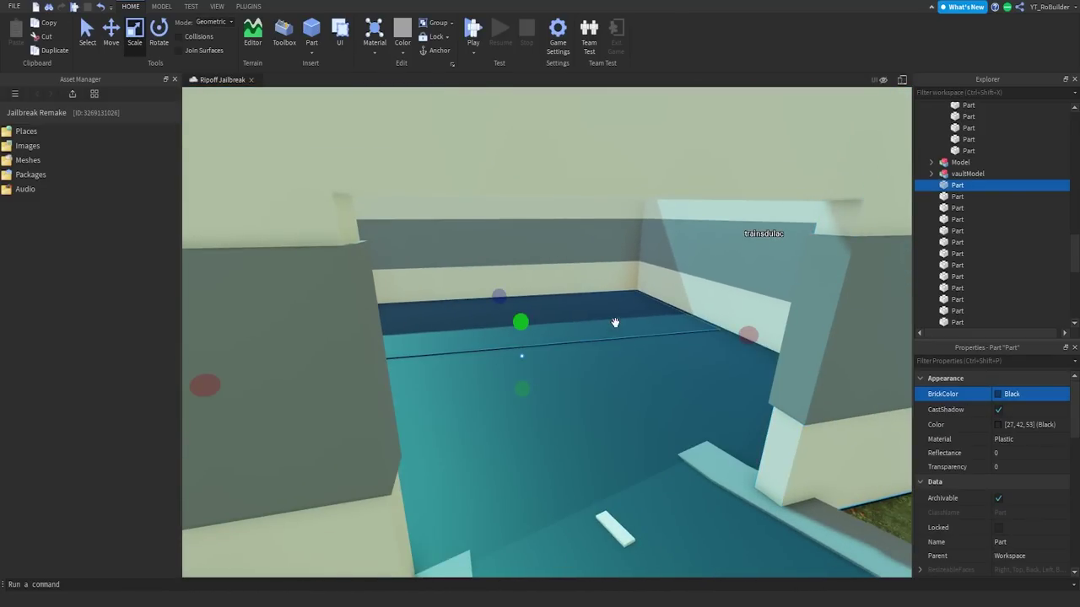
click(615, 324)
click(999, 427)
click(672, 277)
click(613, 409)
Step: Duplicate the floor part and resize the copy into a narrow raised beam running parallel to the doorway wall
right_drag(647, 359, 647, 360)
click(833, 389)
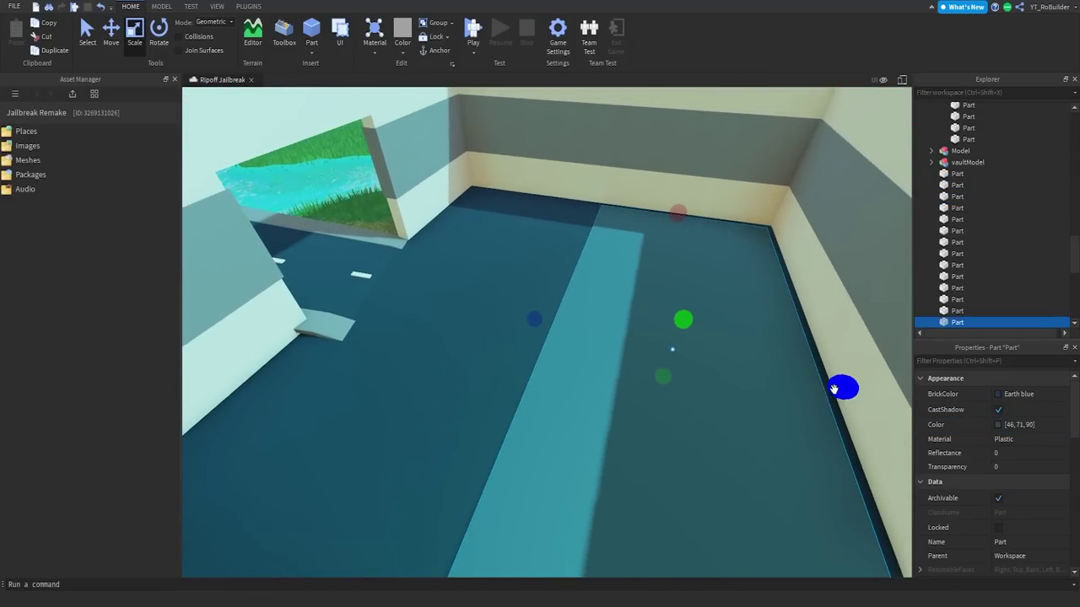
right_drag(597, 386, 553, 373)
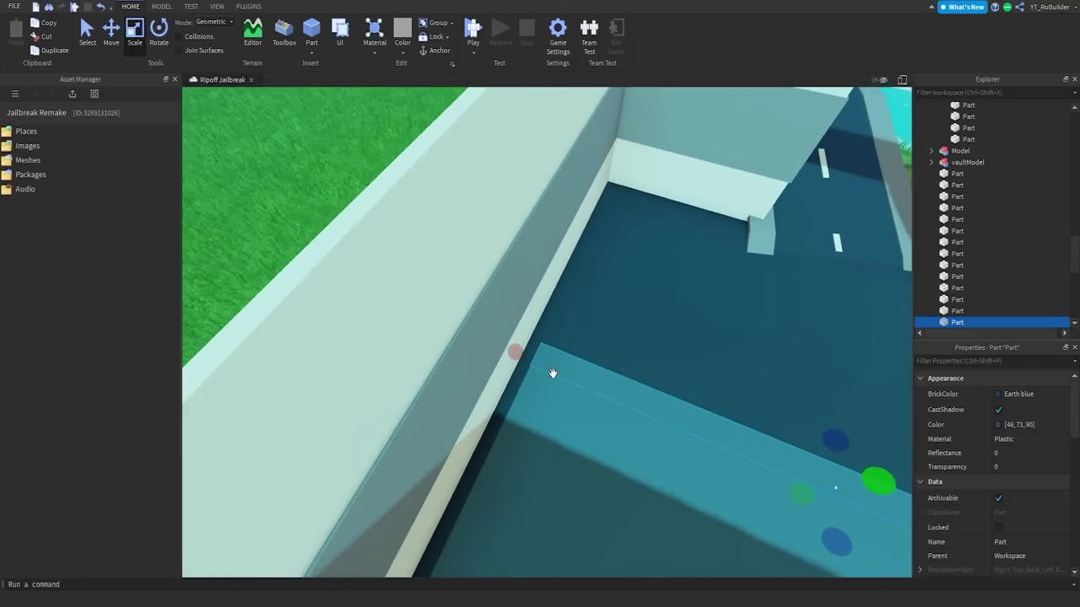
drag(577, 358, 708, 396)
right_drag(708, 396, 709, 397)
drag(662, 405, 671, 390)
right_drag(670, 413, 671, 412)
Step: Set the narrow beam's colour to black, RGB 0, 0, 0
click(999, 425)
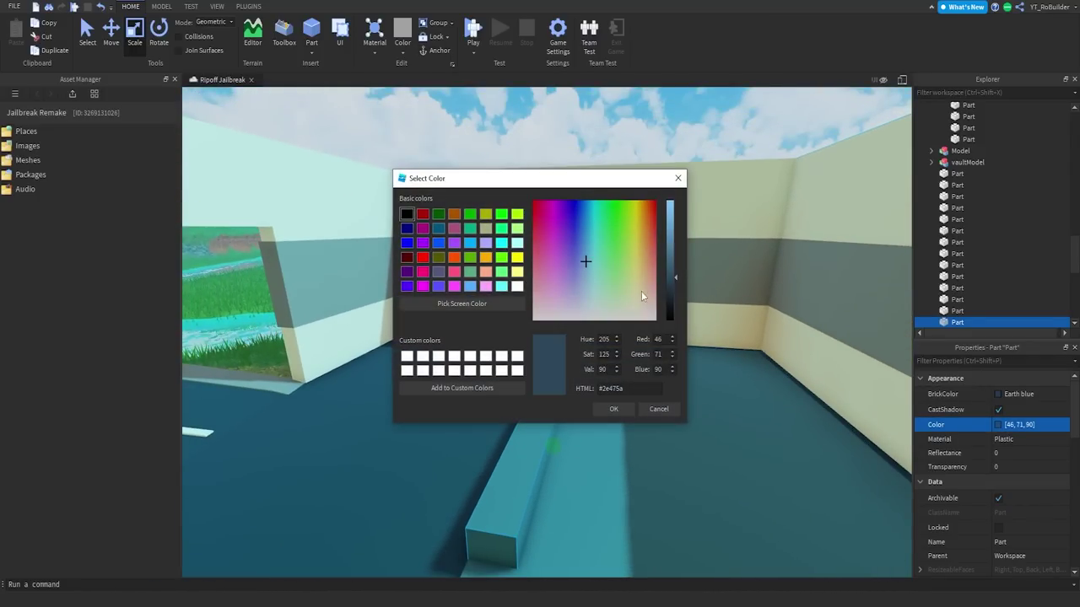
click(666, 318)
click(617, 408)
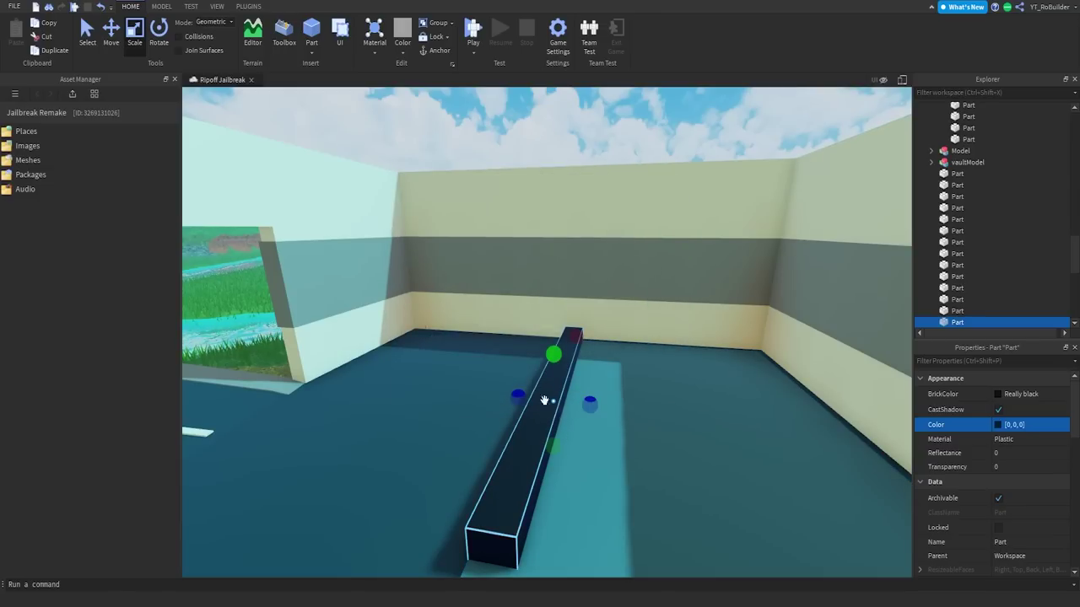
Step: Duplicate the black beam, raise the copy above the original and make it much taller
key(ctrl+d)
drag(550, 323, 551, 144)
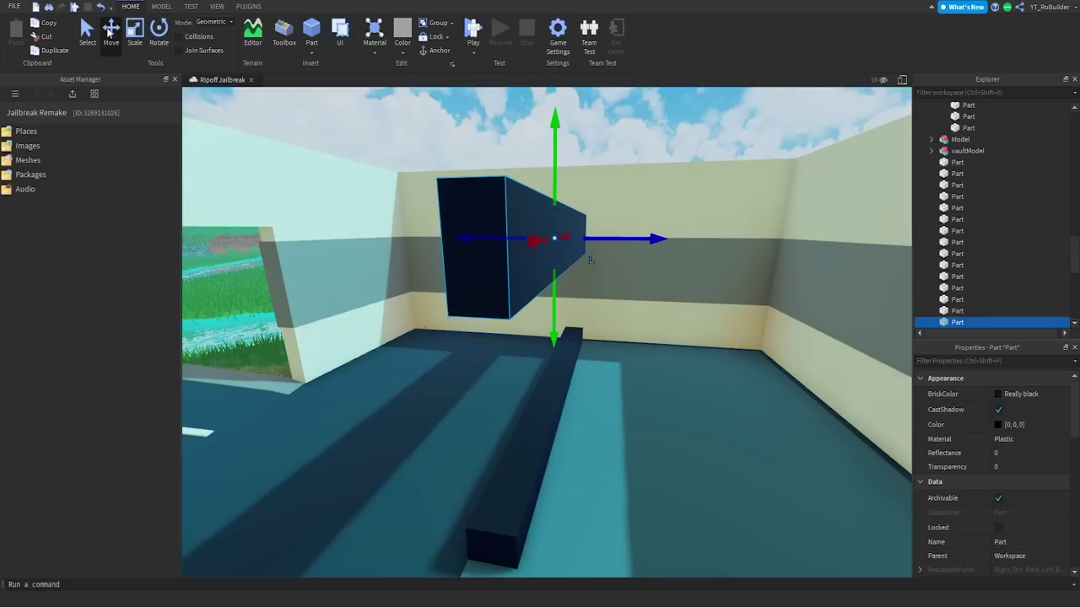
mouse_move(554, 293)
mouse_down()
mouse_move(553, 271)
mouse_move(555, 310)
mouse_up()
mouse_move(557, 181)
mouse_down()
mouse_move(552, 193)
mouse_move(555, 170)
mouse_up()
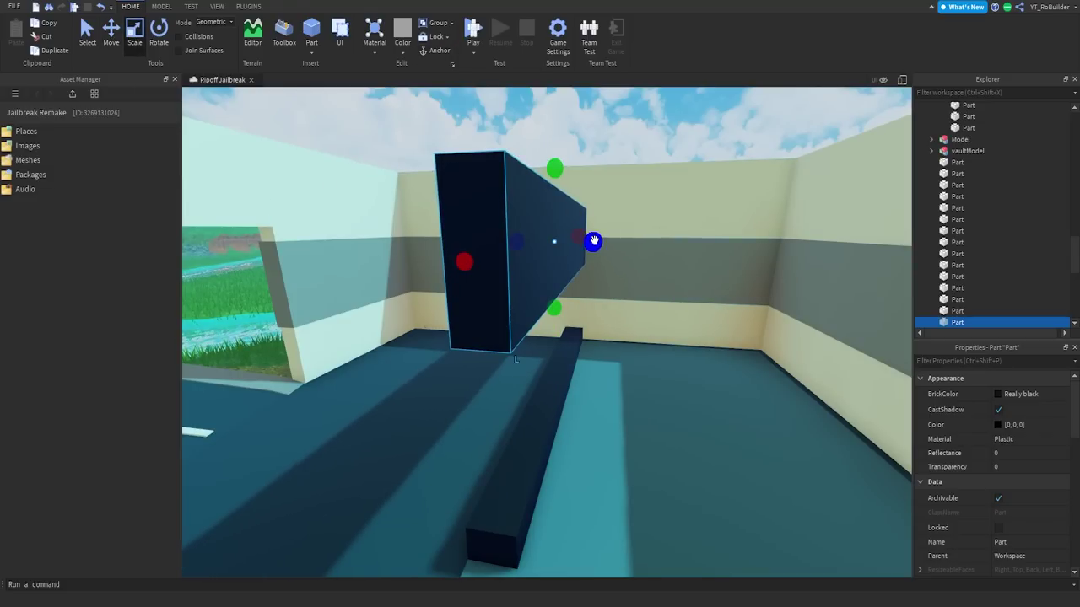
Step: Widen the overhead black block to the back wall so it roofs the rear part of the room
key(d)
drag(594, 244, 735, 262)
key(s)
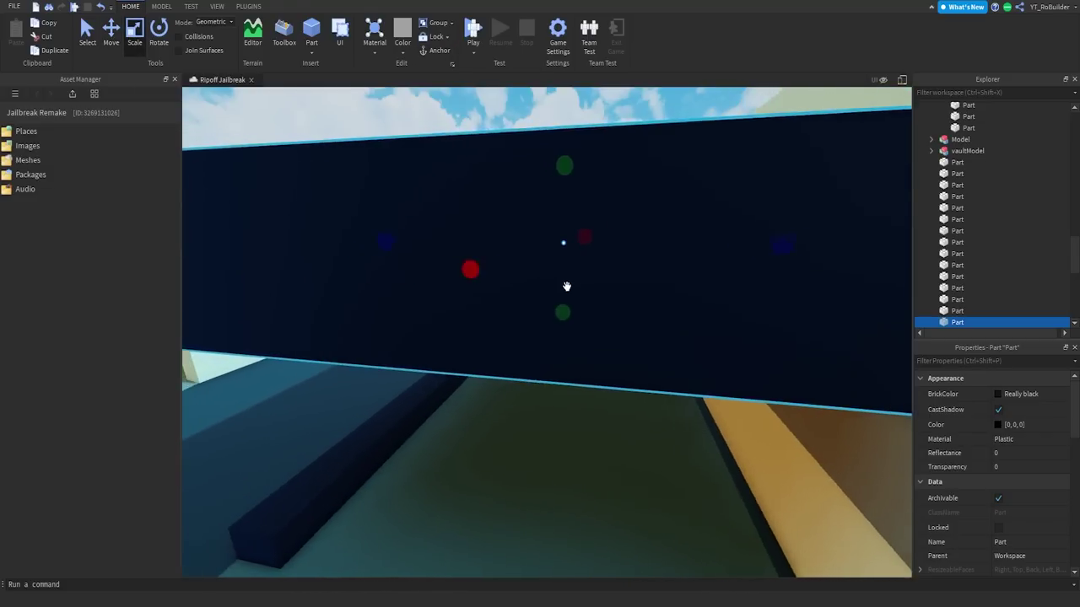
right_drag(566, 287, 611, 314)
Step: Turn a copy of the overhead block into a slightly inset ceiling panel beneath it, coloured grey with RGB 144, 144, 144
drag(610, 315, 610, 288)
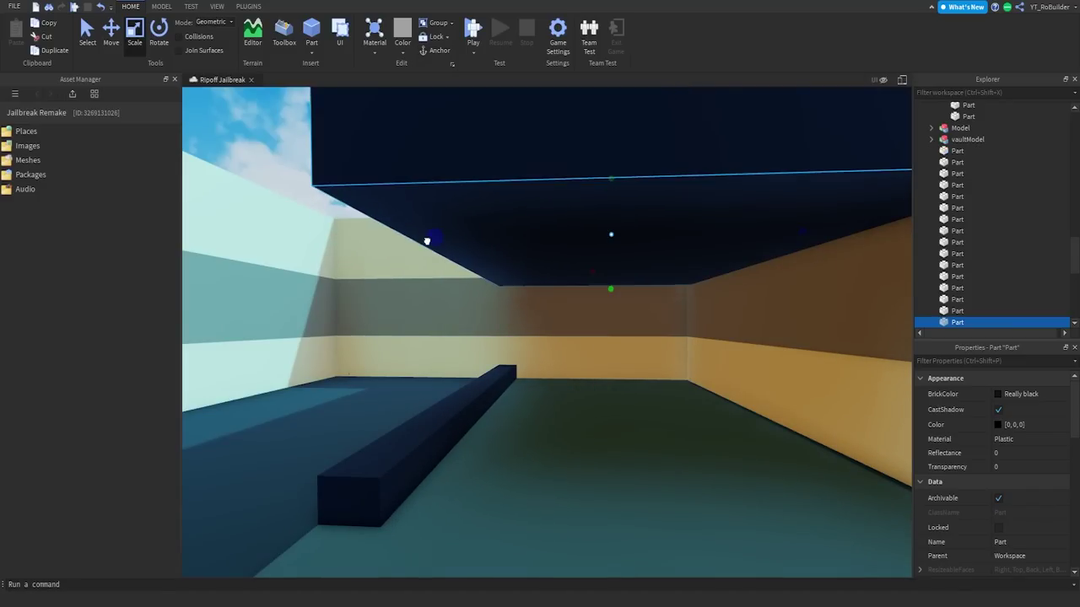
drag(432, 240, 440, 239)
right_drag(593, 256, 593, 256)
key(a)
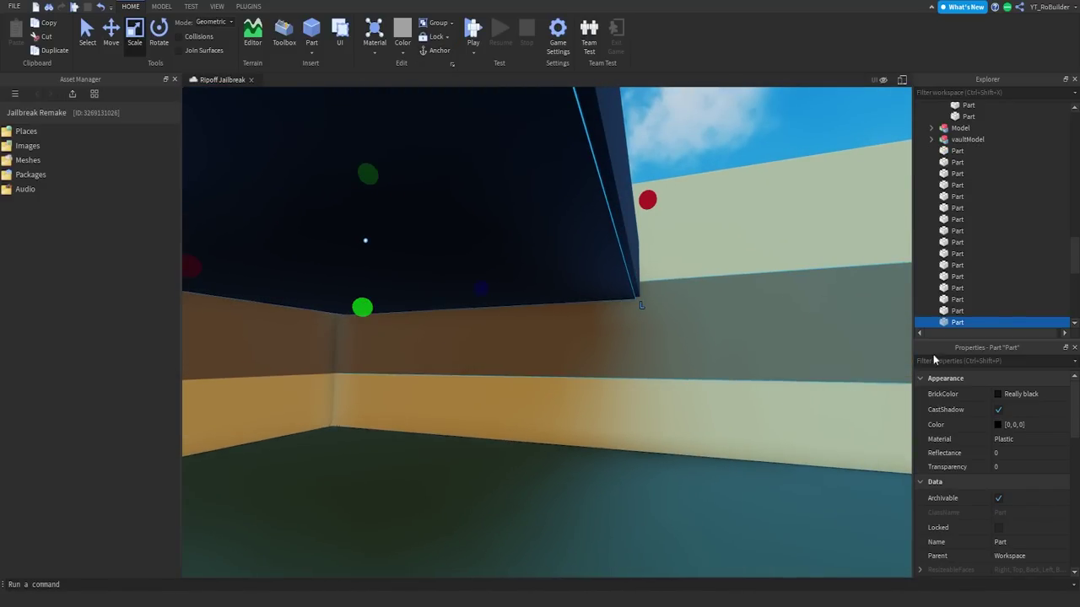
click(999, 426)
drag(676, 294, 672, 252)
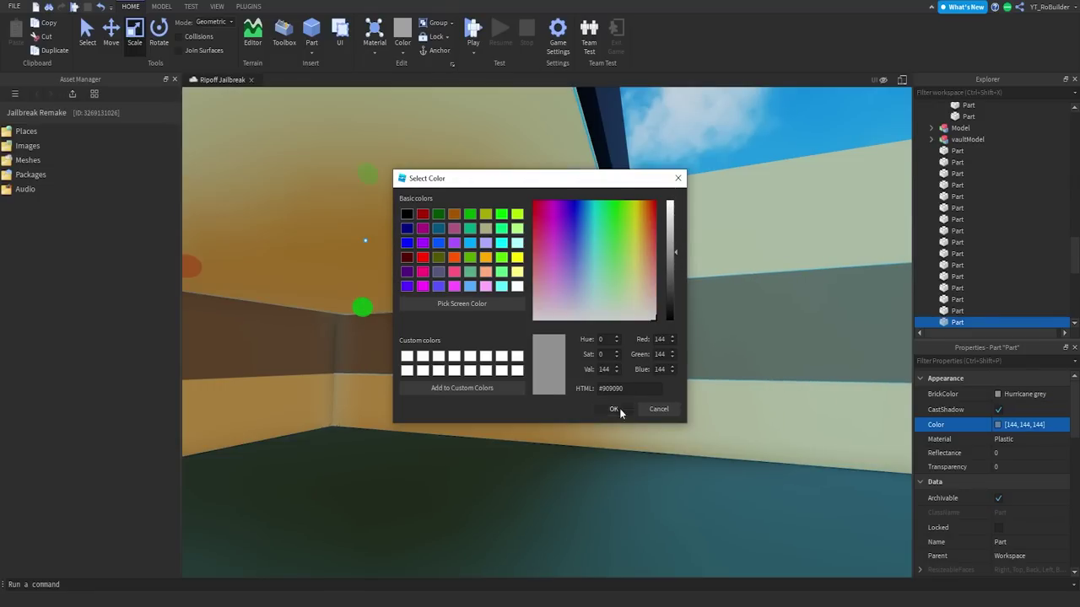
click(620, 409)
Step: Duplicate the black floor beam and reshape the copy into a pillar reaching up to the ceiling
key(s)
right_drag(659, 360, 659, 360)
click(699, 214)
key(w)
right_drag(670, 263, 670, 263)
scroll(593, 377, down, 1)
click(593, 374)
key(ctrl+d)
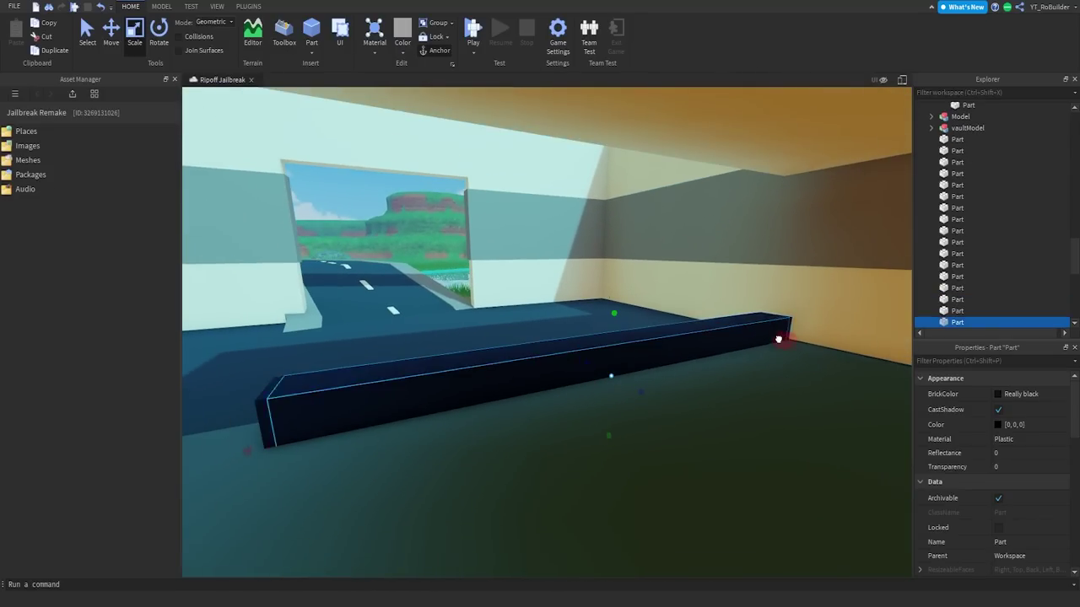
scroll(613, 313, down, 2)
drag(612, 311, 612, 158)
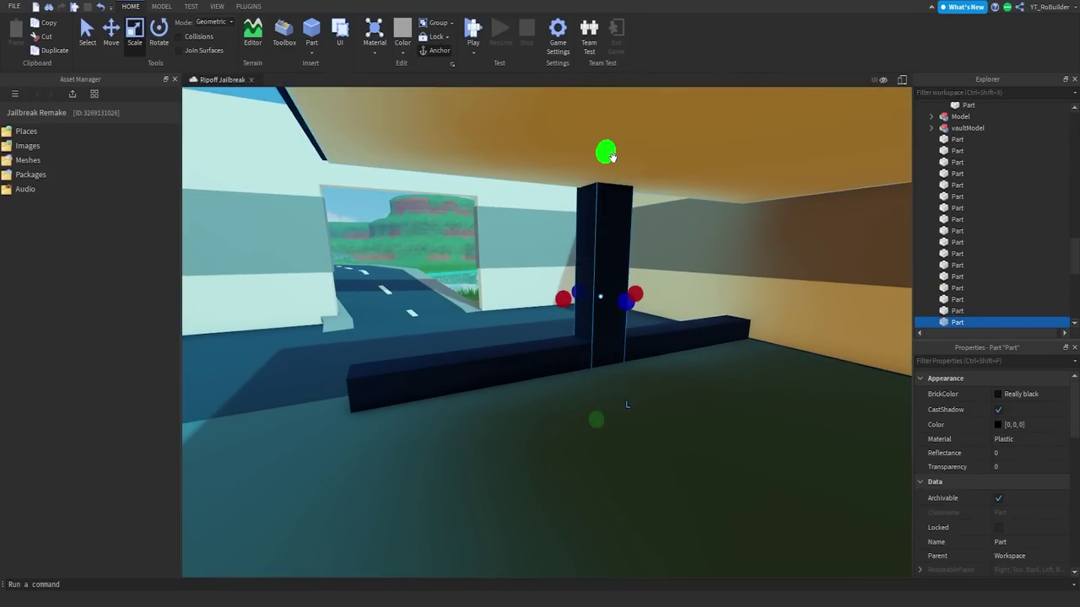
Step: Duplicate the black pillar and space the copies along the floor beam beneath the overhead block
key(w)
right_drag(651, 183, 652, 183)
key(a)
scroll(543, 324, up, 2)
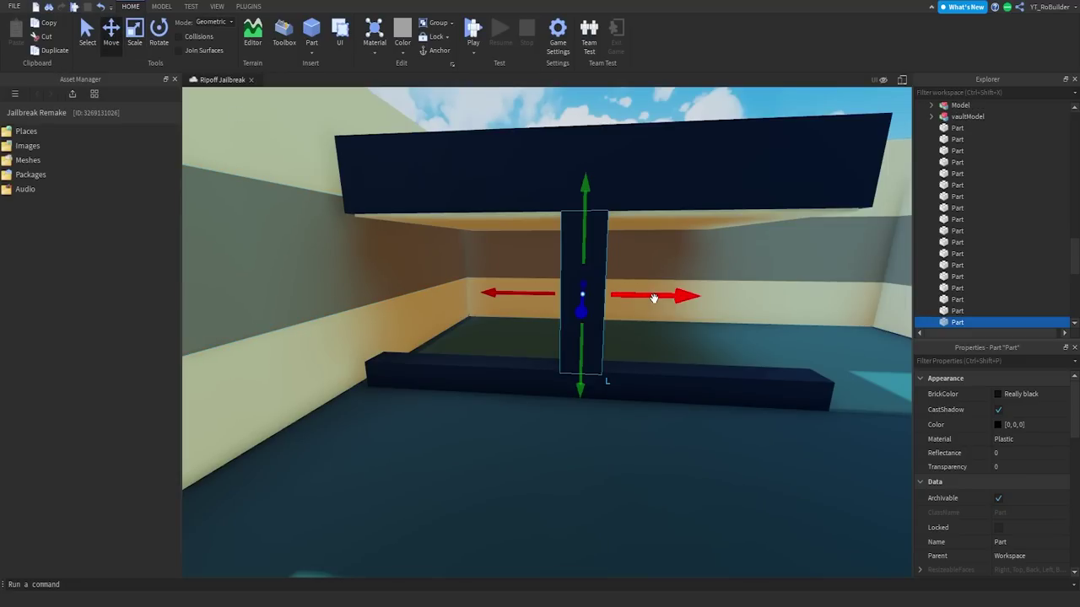
drag(654, 299, 803, 322)
key(ctrl+d)
key(ctrl+d)
Step: Extend the end pillar to the top of the overhead block and stretch an upper black panel from it to the side wall
key(d)
key(d)
click(135, 36)
key(d)
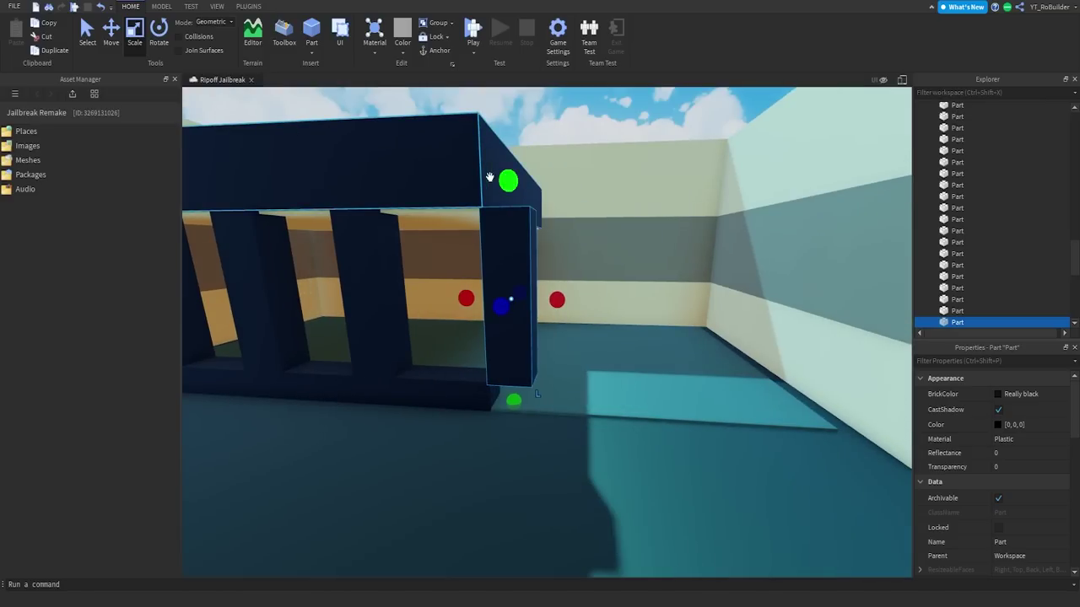
drag(505, 178, 503, 92)
drag(748, 192, 821, 191)
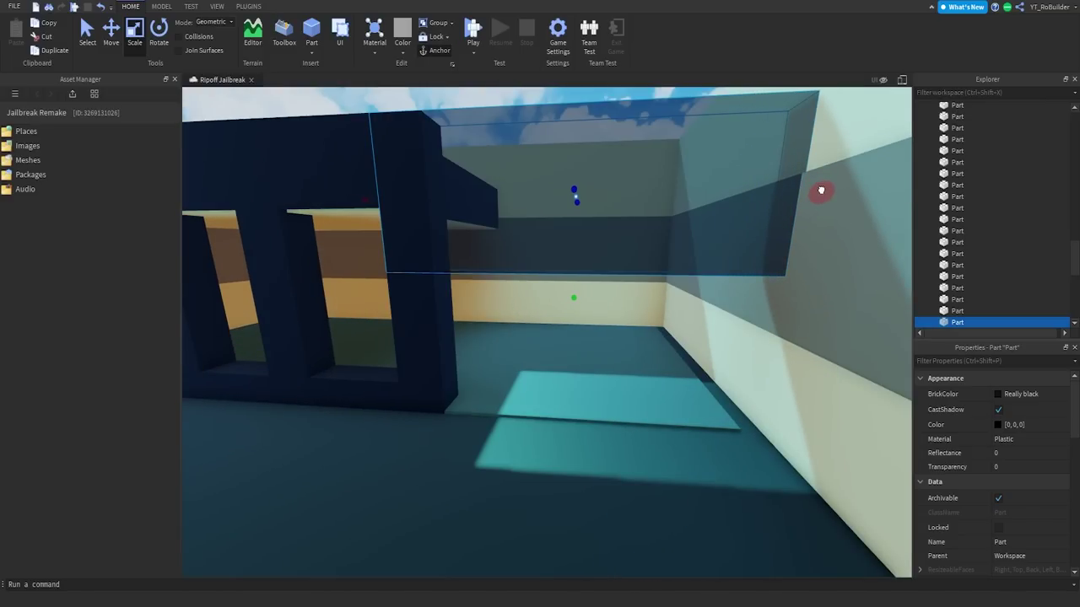
Step: Duplicate the tall end pillar and move the copy under the far end of the upper panel by the side wall
click(434, 335)
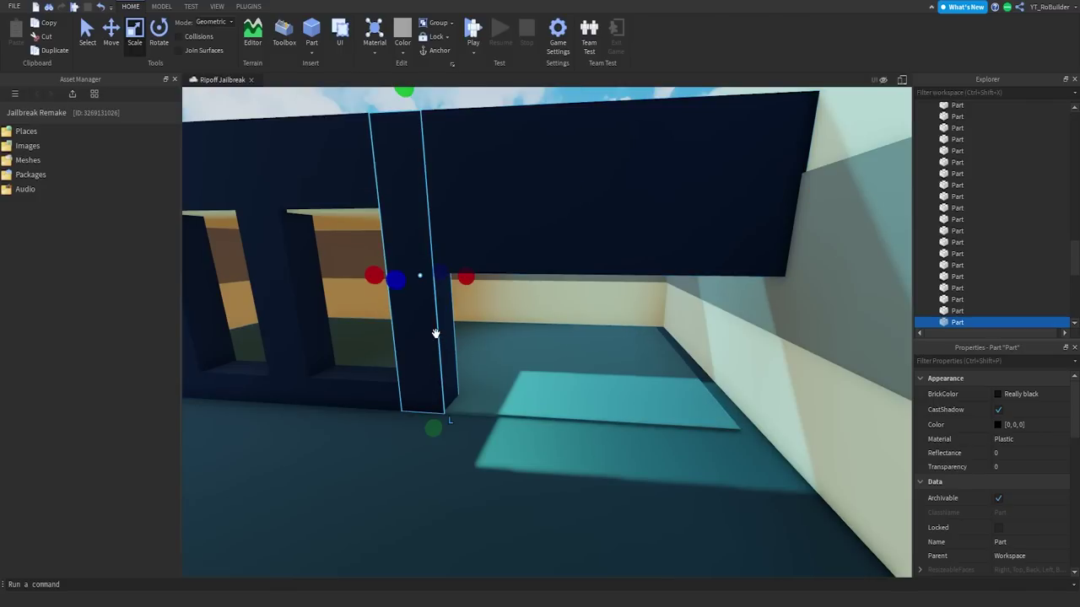
key(ctrl+d)
click(111, 35)
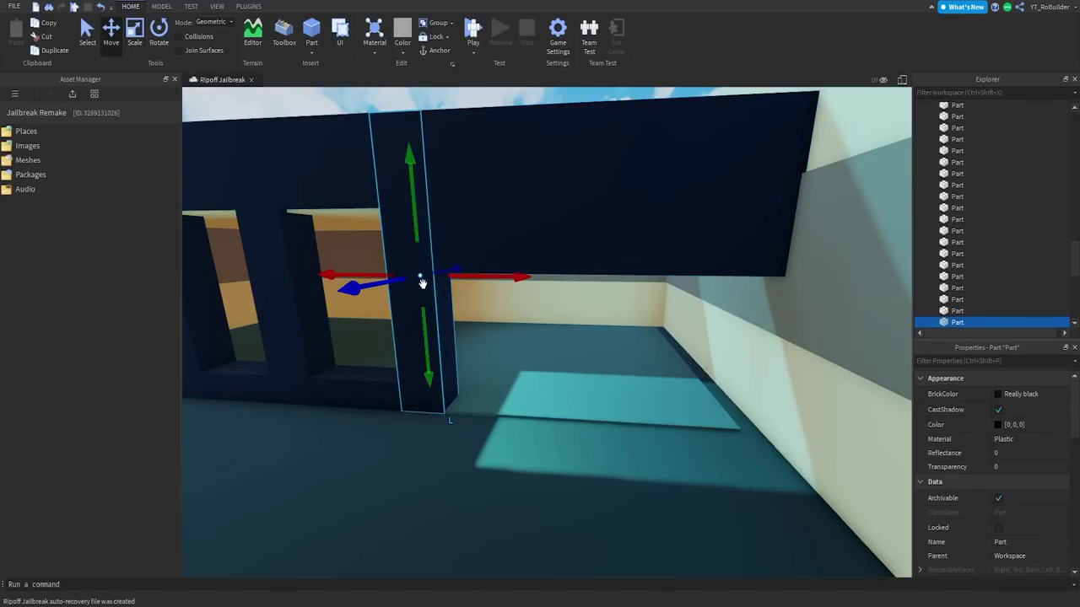
right_drag(423, 283, 423, 283)
drag(420, 281, 703, 290)
Step: Duplicate the black floor beam and shorten the copy to a small piece at the beam's wall end
right_drag(501, 369, 500, 342)
click(529, 319)
key(ctrl+d)
right_drag(388, 276, 388, 276)
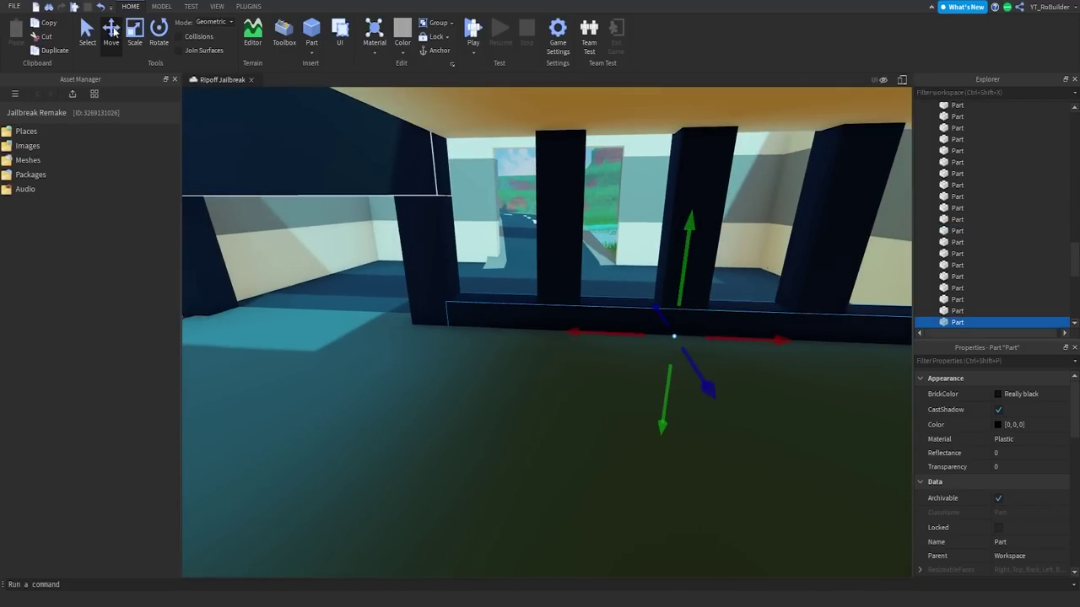
drag(439, 327, 590, 351)
key(d)
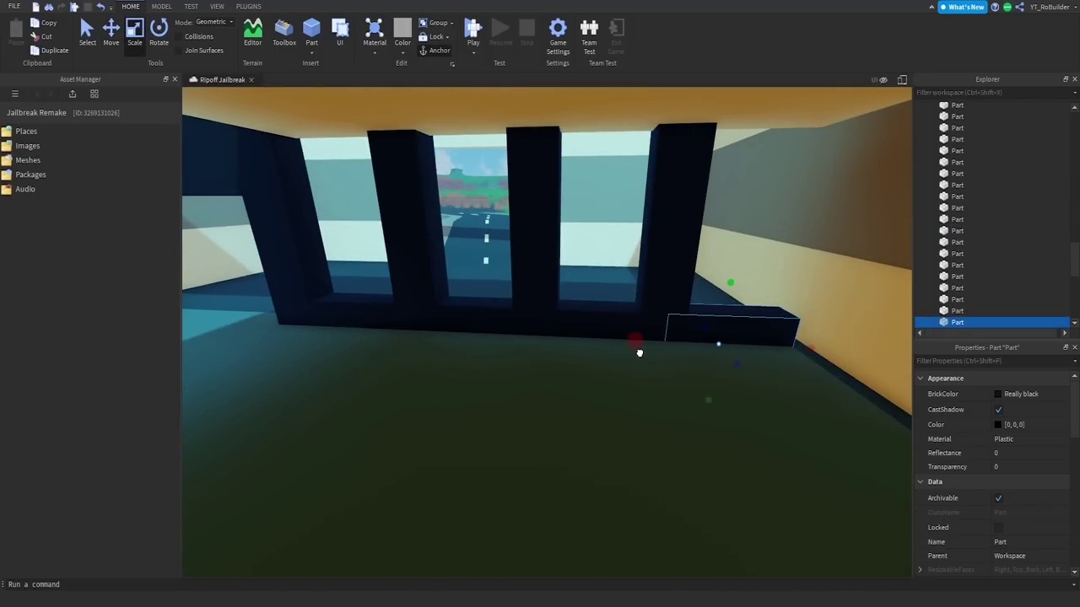
right_drag(646, 345, 646, 345)
key(a)
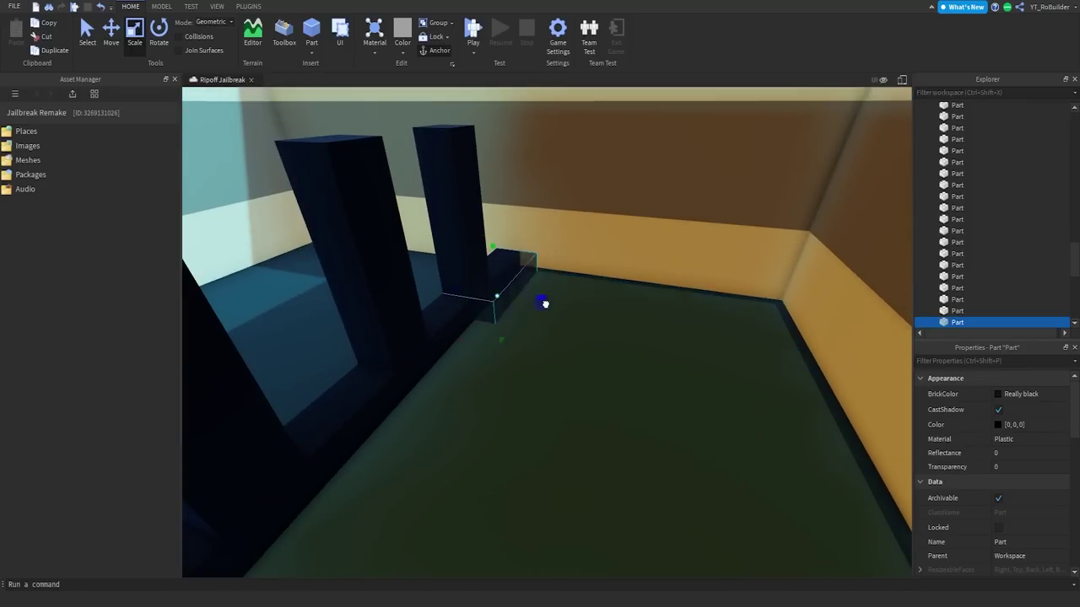
Step: Stretch the short black piece along the side wall to the back wall and lower it into a flat slab
drag(543, 302, 836, 325)
drag(628, 267, 626, 271)
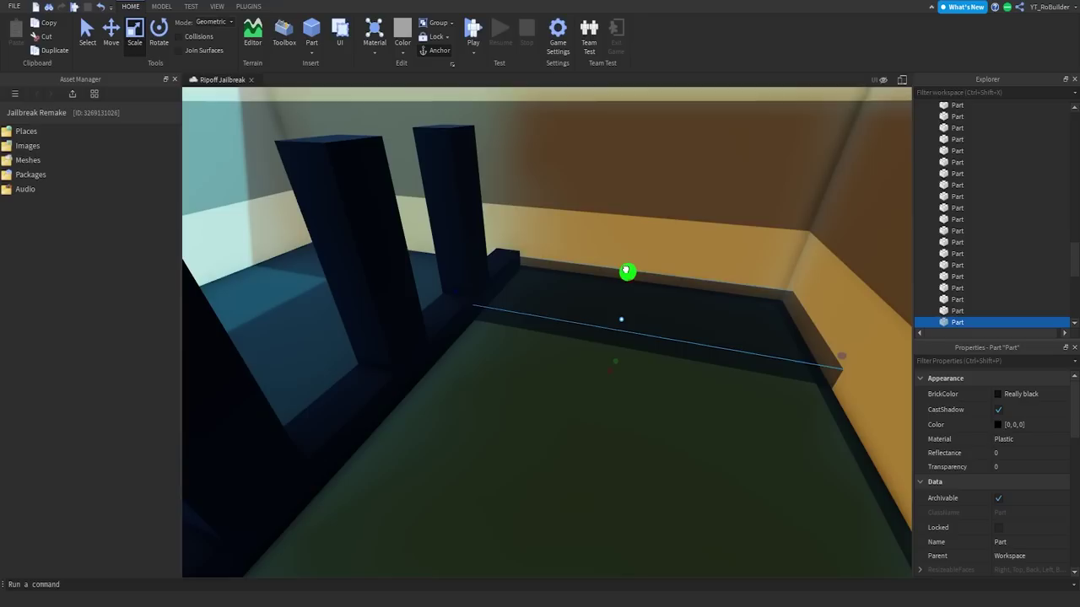
drag(455, 293, 476, 295)
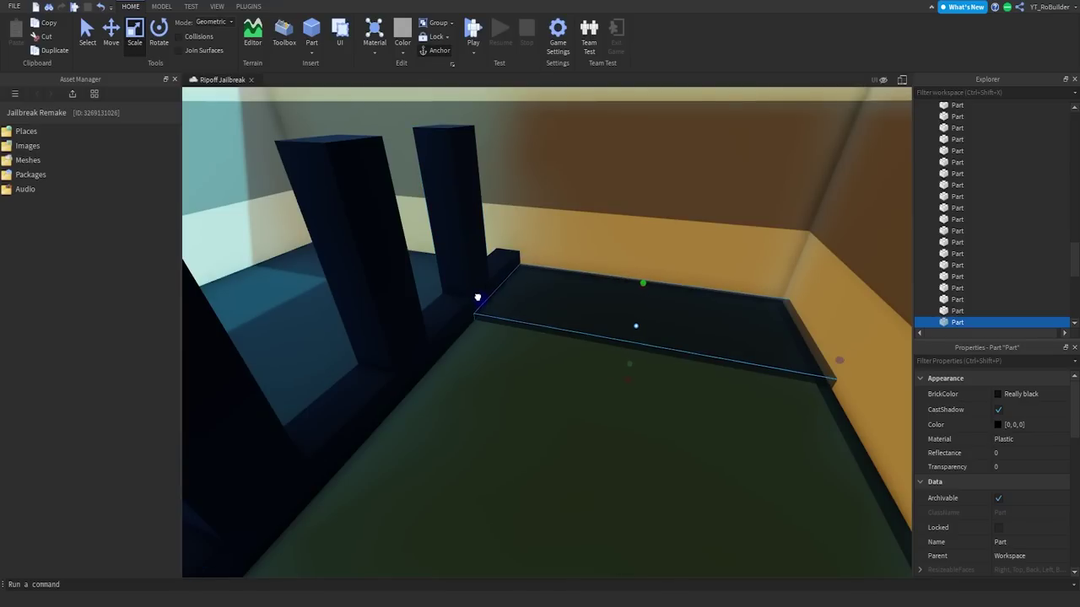
drag(648, 287, 648, 291)
Step: Set the flat slab's BrickColor to Fossil and fit its edge against the wall
click(1037, 394)
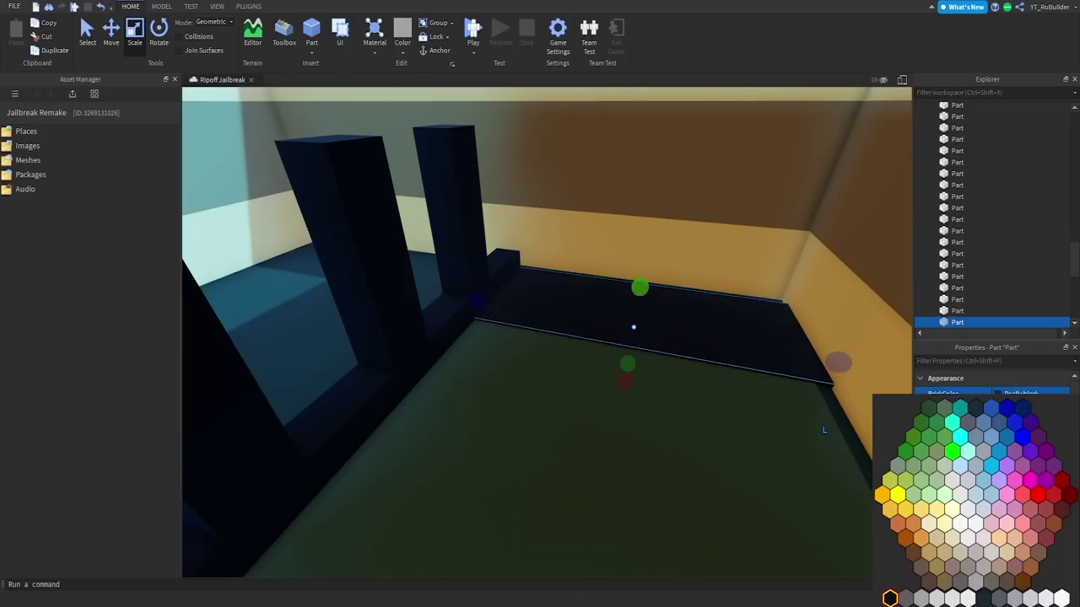
click(1018, 597)
key(w)
right_drag(719, 410, 673, 343)
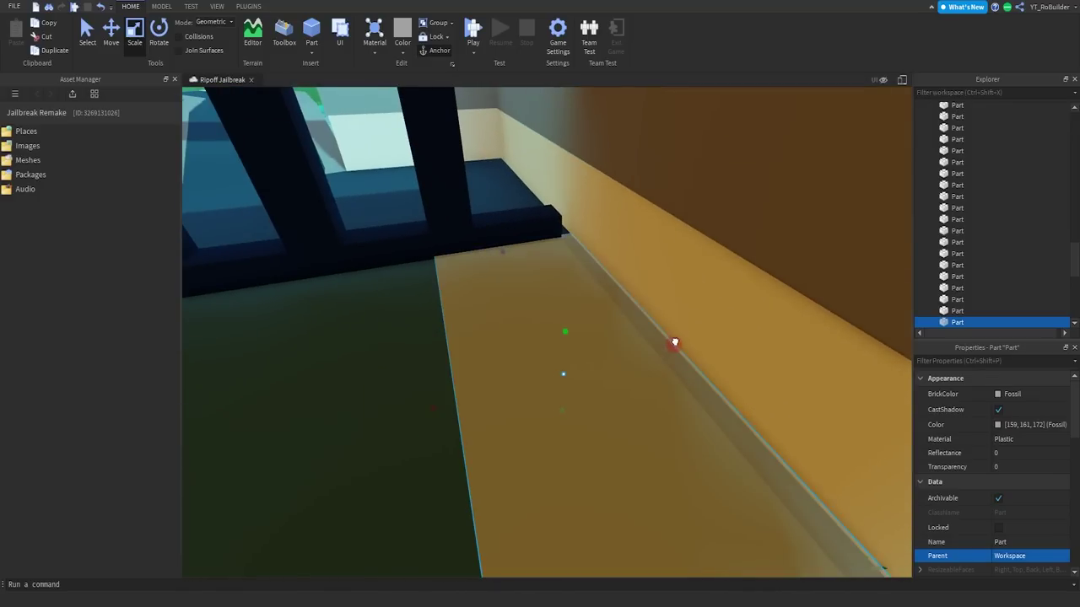
drag(672, 342, 677, 344)
Step: Build upright Fossil pieces at the low slab's ends, beside the black pillars and at the back wall
click(553, 230)
click(557, 335)
right_drag(557, 336, 591, 354)
drag(534, 303, 537, 169)
key(w)
right_drag(549, 186, 560, 360)
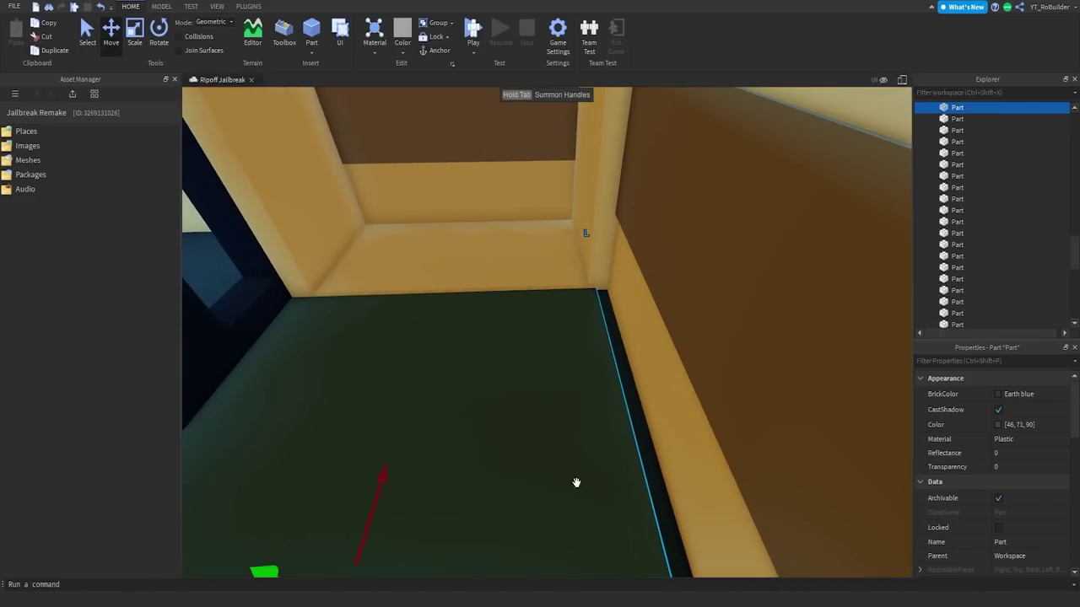
Step: Extend the Earth blue floor piece to close the gap along the side wall
key(w)
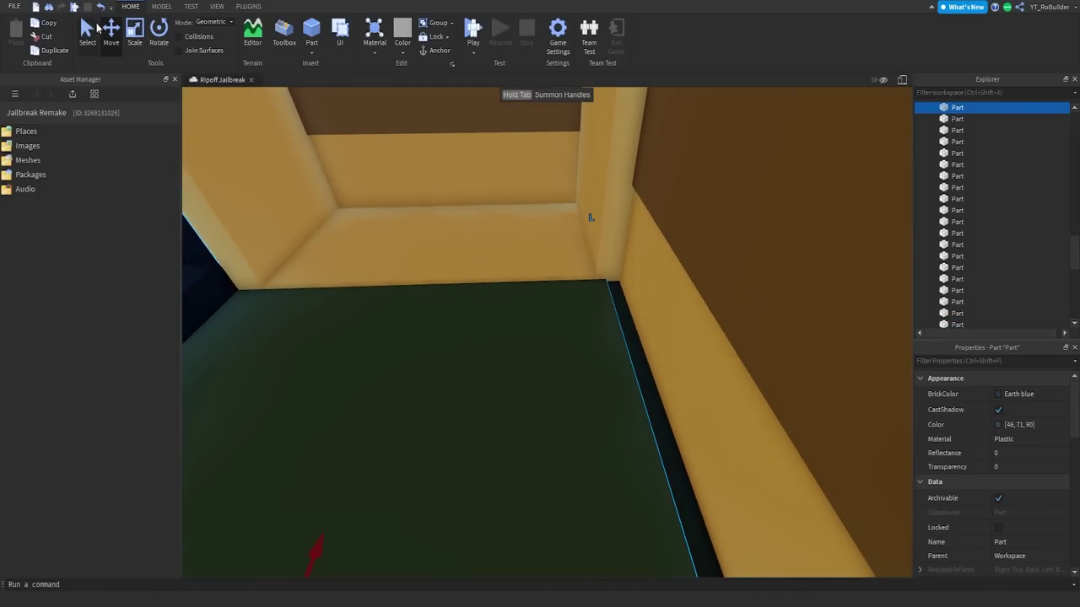
right_drag(396, 240, 578, 345)
drag(443, 391, 436, 376)
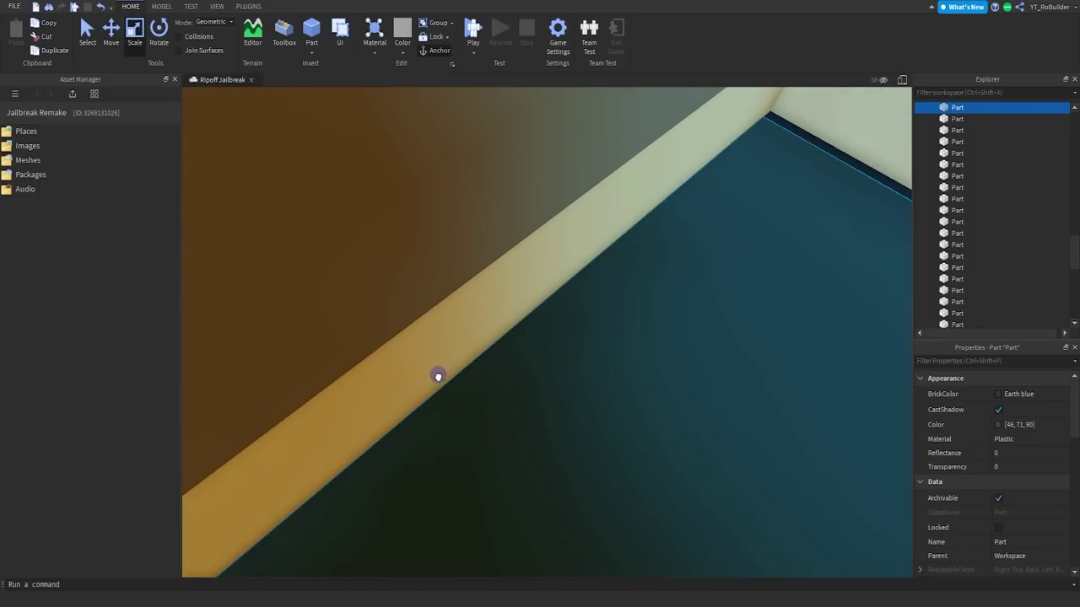
right_drag(469, 372, 488, 371)
Step: Widen the Fossil panel across the back alcove and move it forward to the alcove's front
key(w)
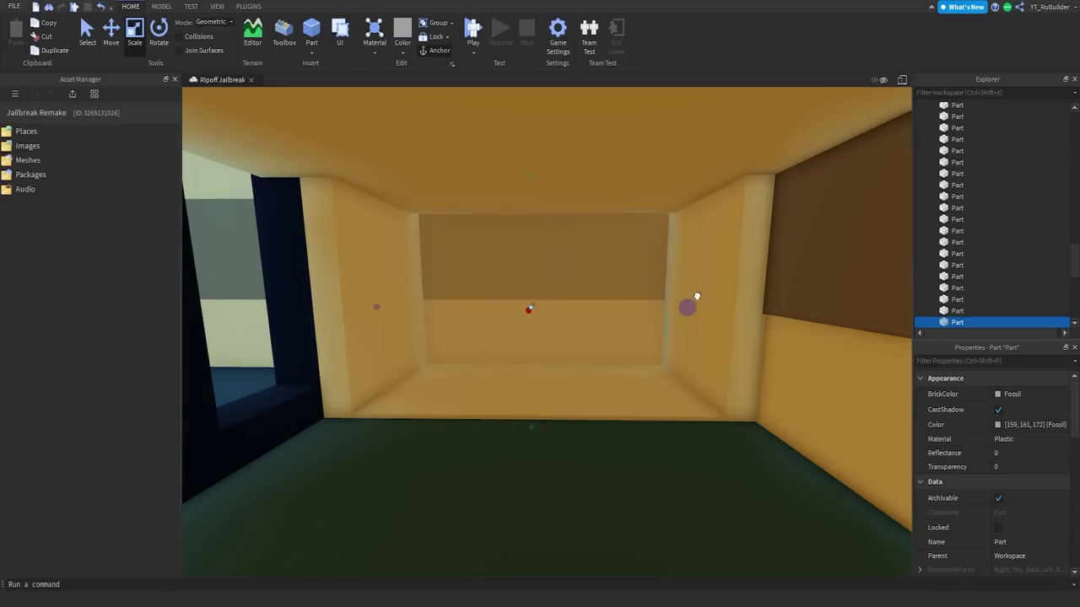
drag(705, 296, 702, 296)
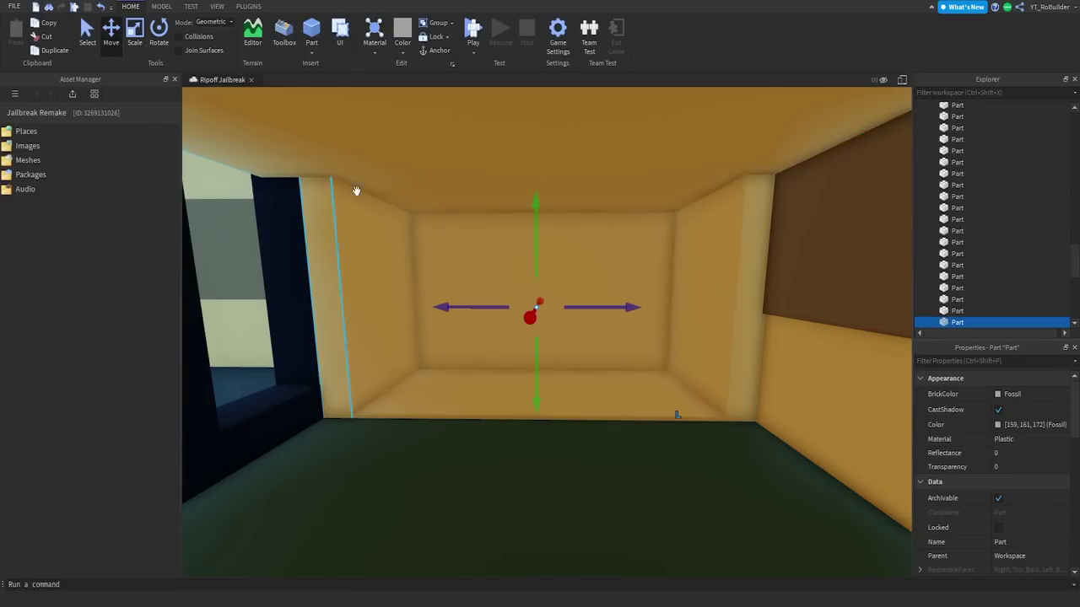
right_drag(419, 211, 420, 212)
drag(703, 273, 570, 291)
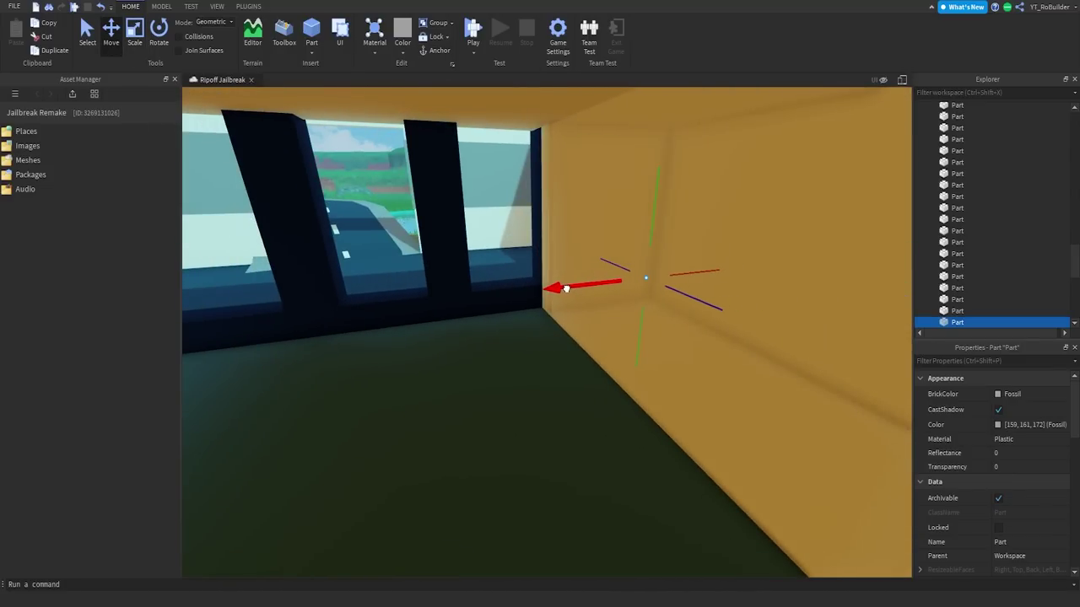
Step: Narrow the alcove's front panel to the window side and fit a matching piece at the side wall, leaving an opening between them
right_drag(149, 204, 357, 342)
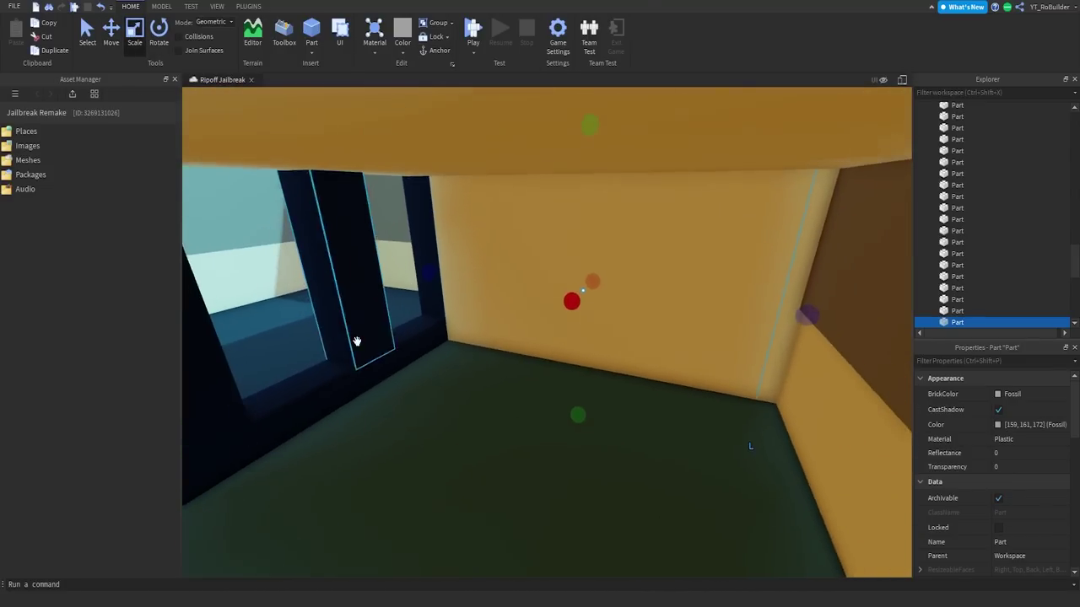
drag(784, 315, 585, 298)
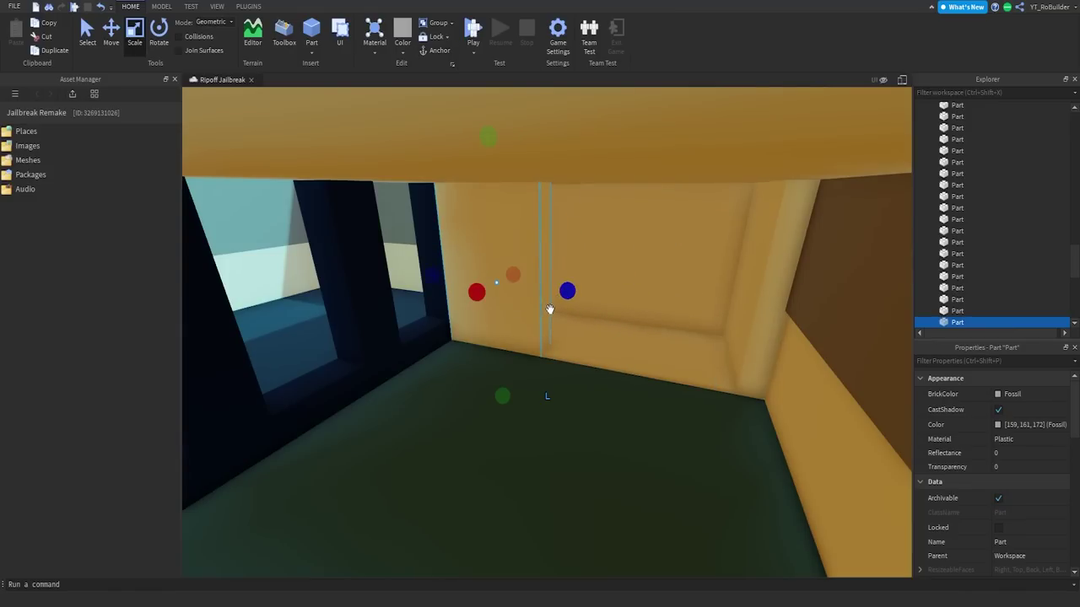
drag(791, 304, 788, 306)
mouse_move(525, 295)
mouse_down()
mouse_move(476, 285)
mouse_move(641, 289)
mouse_up()
key(ctrl+z)
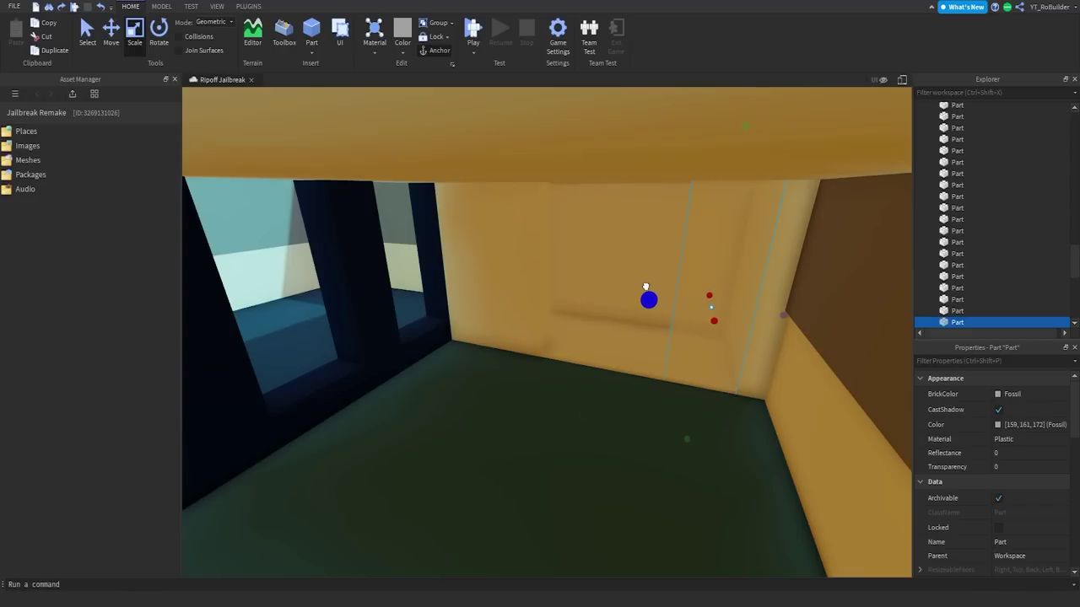
Step: Select all seven Fossil alcove pieces and set their BrickColor to Smoky grey
ctrl+click(747, 368)
ctrl+click(648, 348)
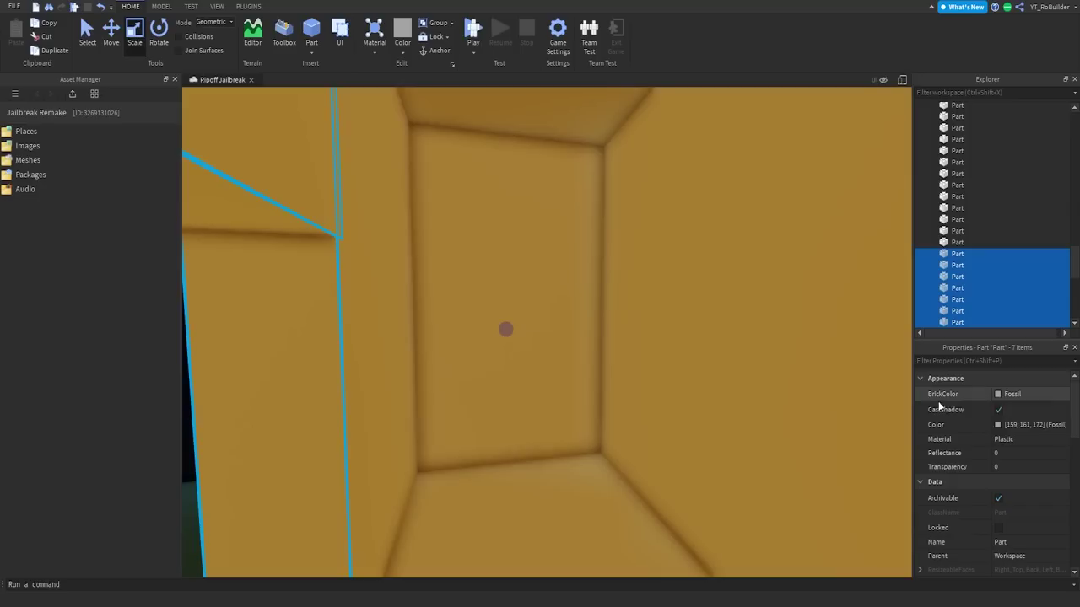
click(1023, 397)
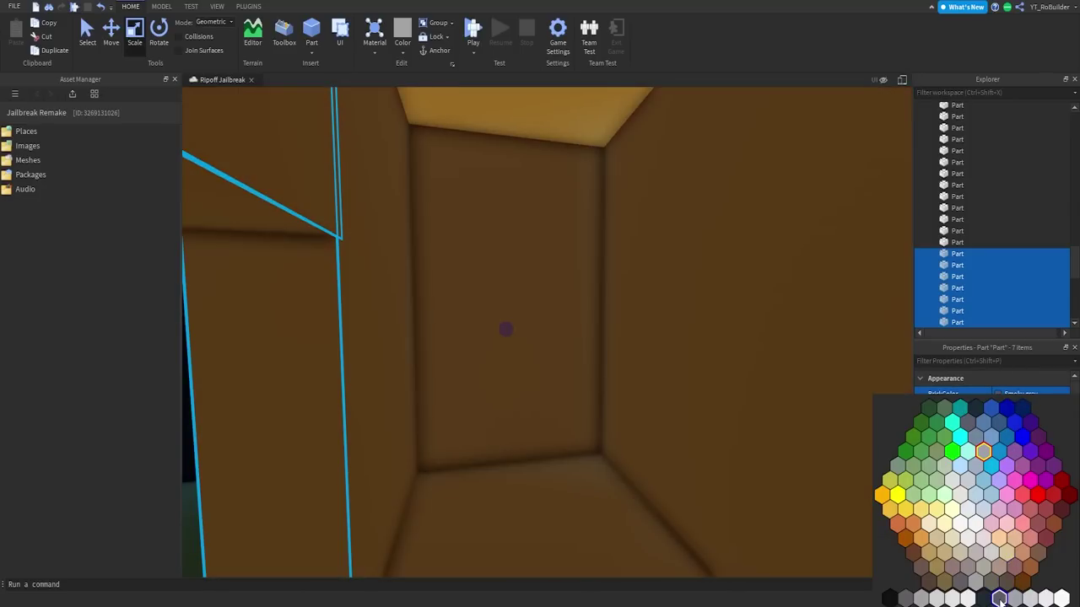
click(1000, 599)
Step: Insert a cylinder on the room's floor and shape it into a thin bar starting at the window beam
key(s)
right_drag(523, 437, 517, 373)
click(516, 374)
key(w)
click(310, 52)
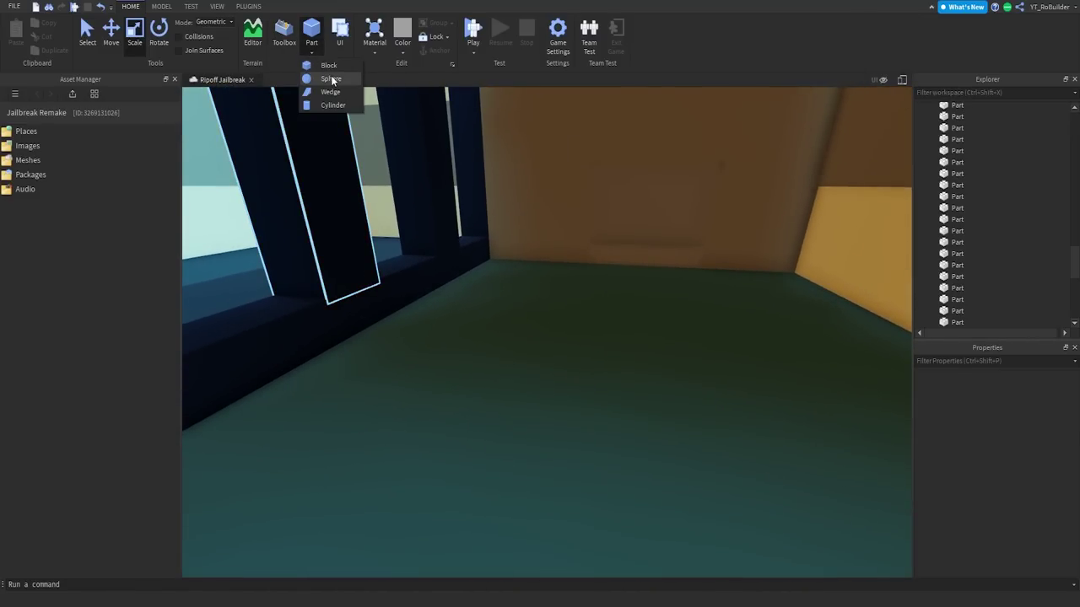
click(333, 104)
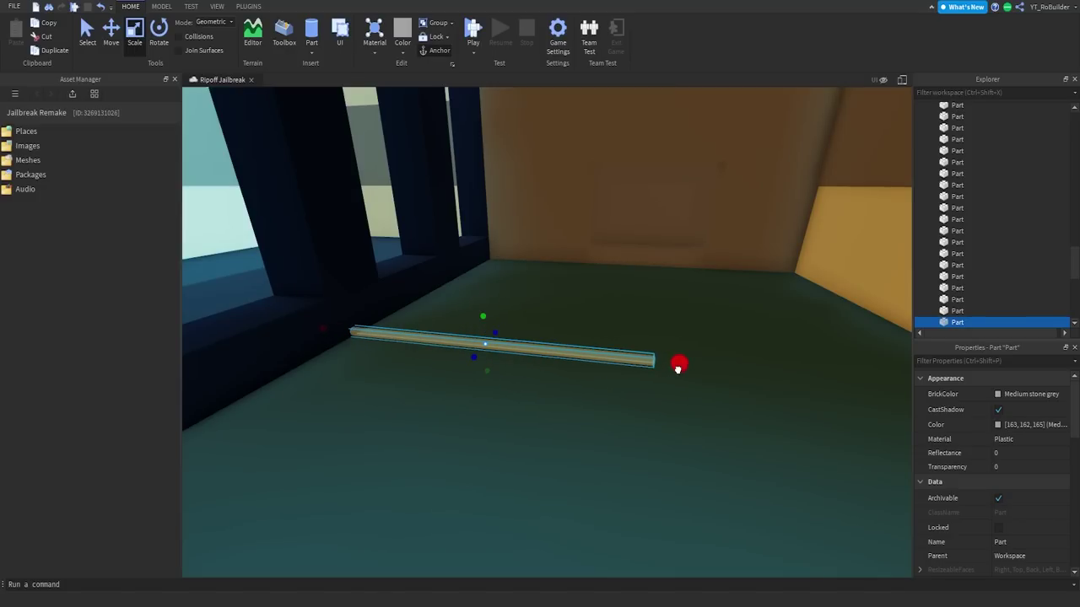
drag(678, 369, 768, 376)
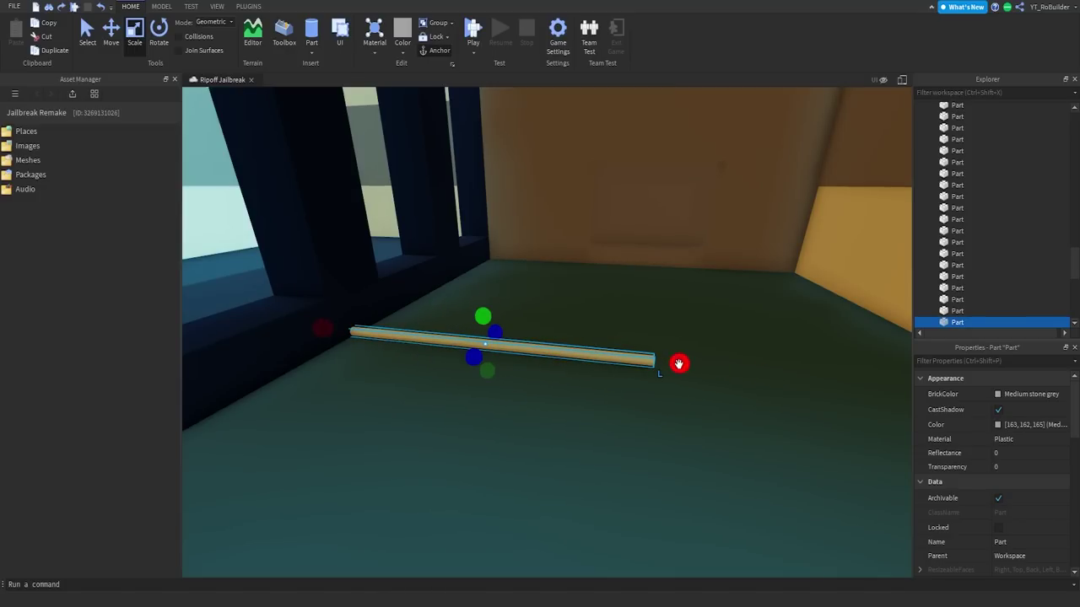
key(d)
drag(679, 363, 711, 363)
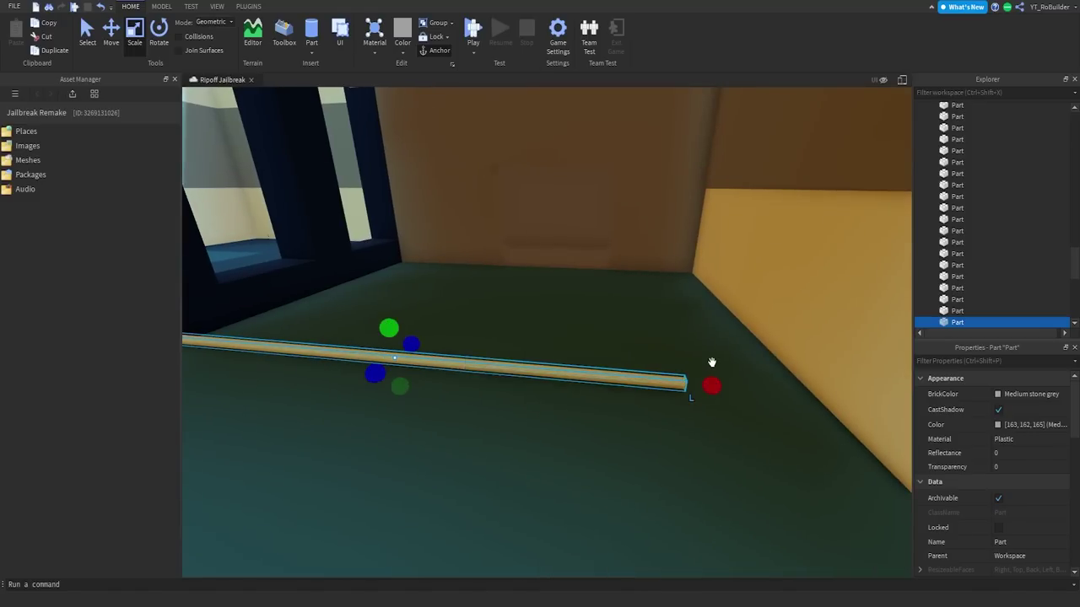
key(ctrl+z)
key(ctrl+z)
Step: Stretch the thin cylinder across the room so it spans from the window beam to the side wall
drag(352, 356, 646, 378)
key(a)
mouse_move(595, 380)
right_down()
mouse_move(575, 381)
mouse_move(607, 366)
right_up()
key(s)
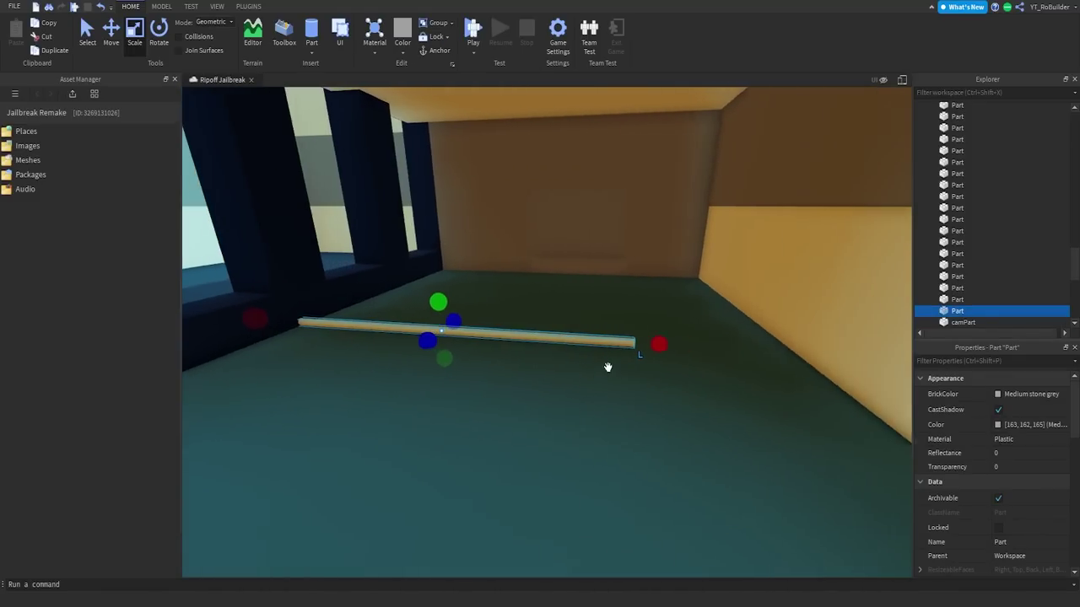
drag(652, 344, 750, 347)
Step: Set the thin cylinder's BrickColor to Really red and its material to Neon
click(1002, 394)
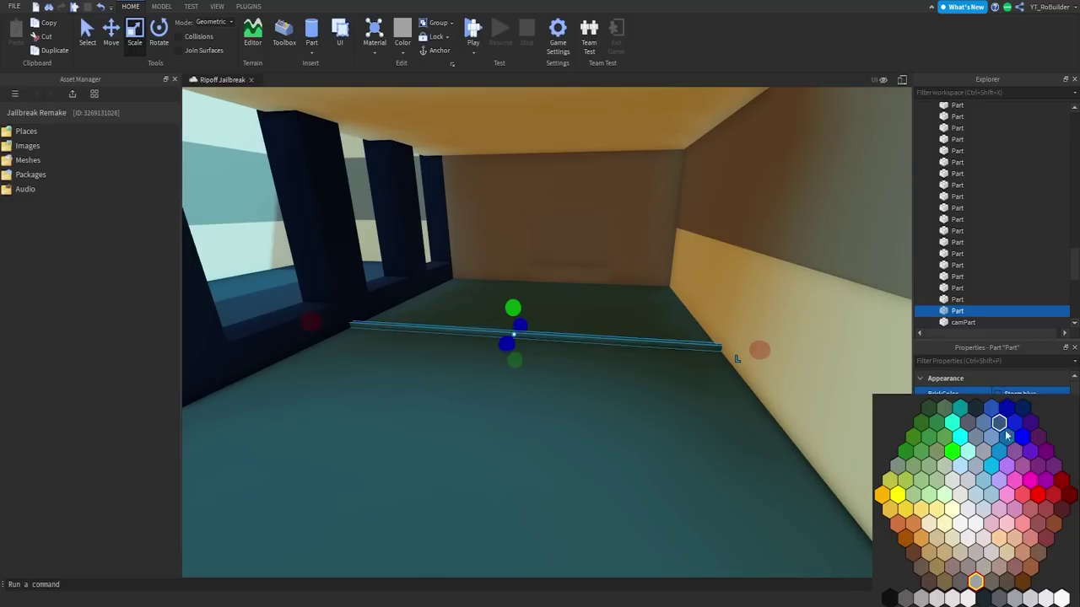
click(1024, 496)
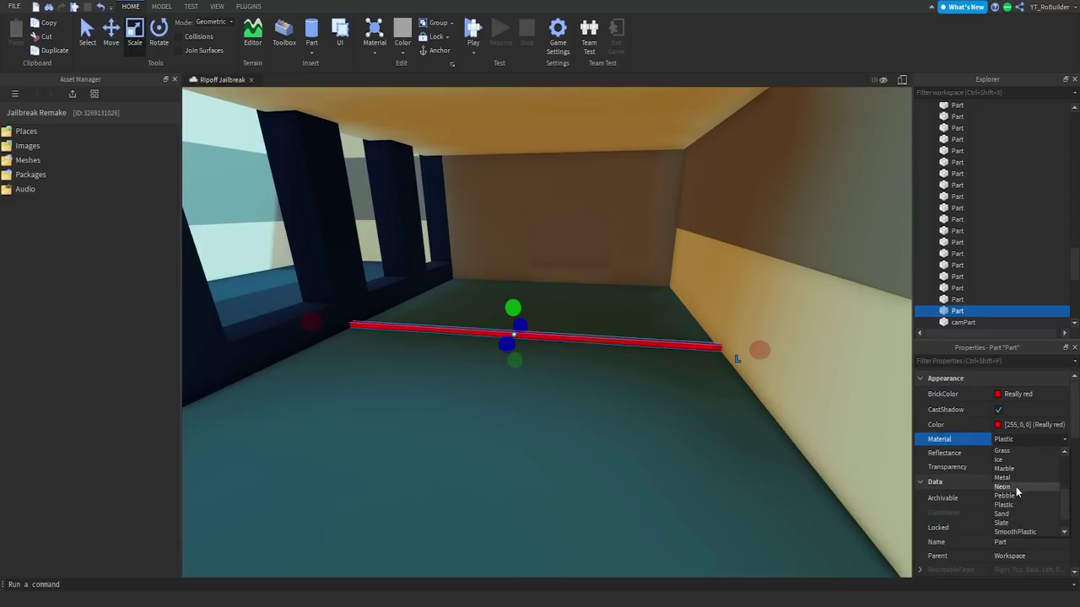
click(1012, 486)
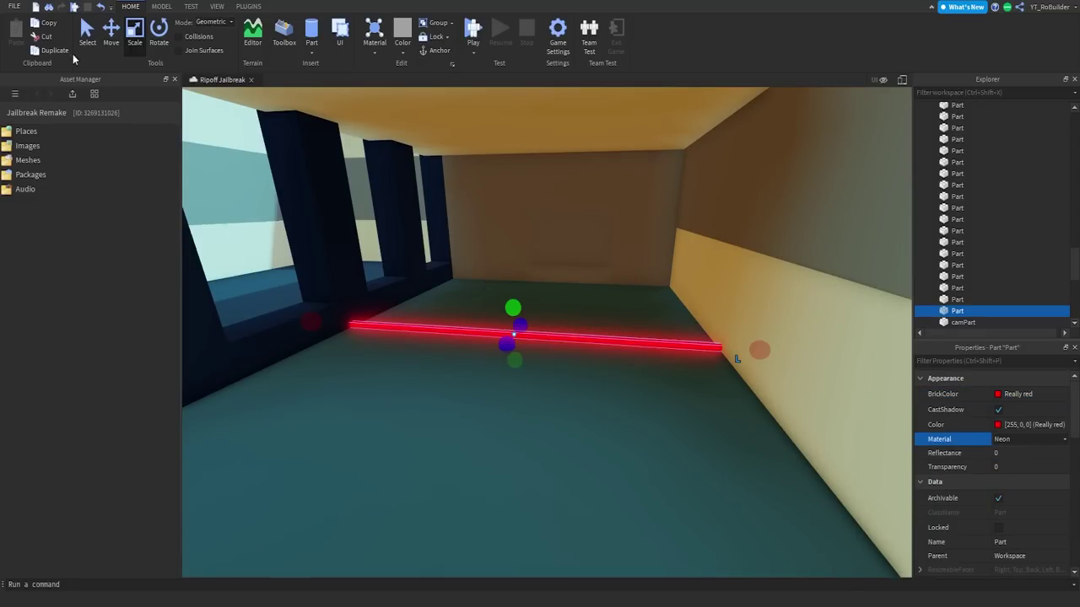
Step: Duplicate the red neon bar and space the copies across the room as lasers in front of the alcove
click(111, 35)
right_drag(582, 173, 607, 229)
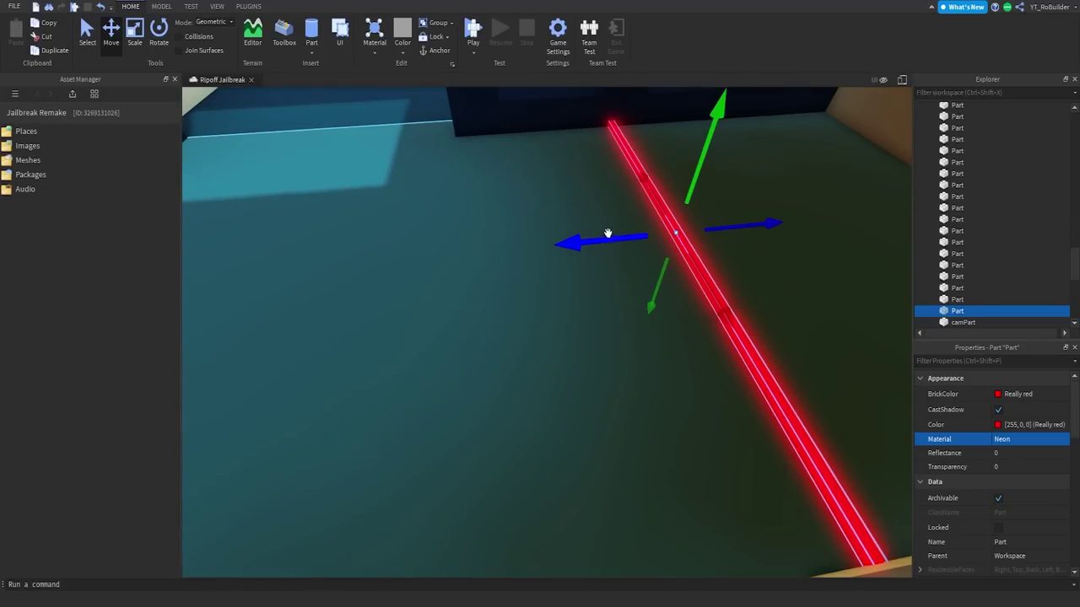
key(ctrl+d)
drag(607, 236, 482, 249)
key(ctrl+d)
drag(483, 249, 780, 212)
key(ctrl+d)
right_drag(647, 231, 645, 233)
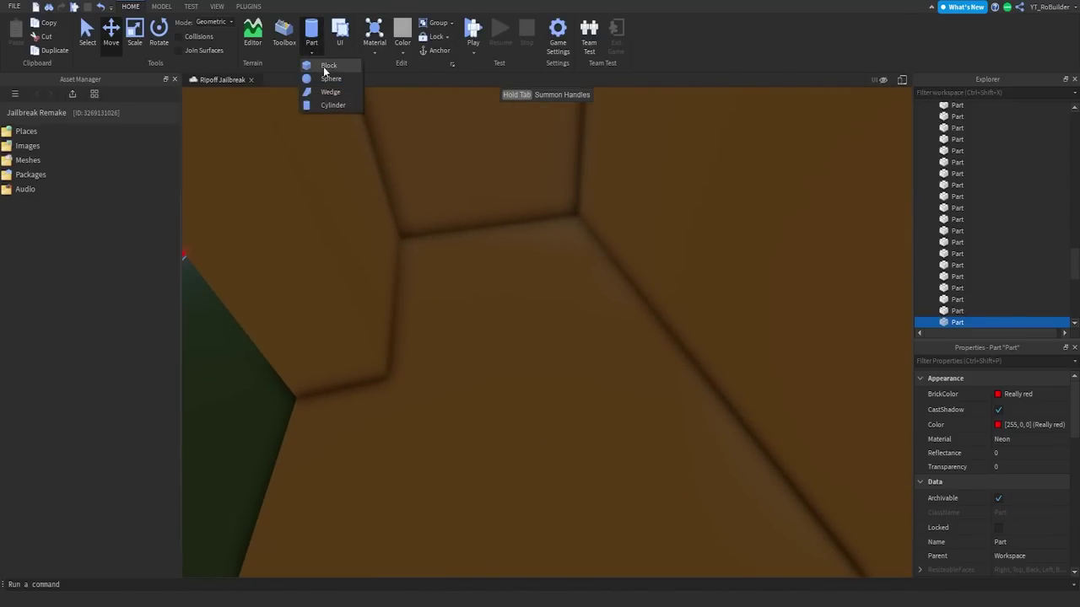
Step: Place a small block in the alcove's back corner, set its BrickColor to Sea green and duplicate it beside the original
click(325, 65)
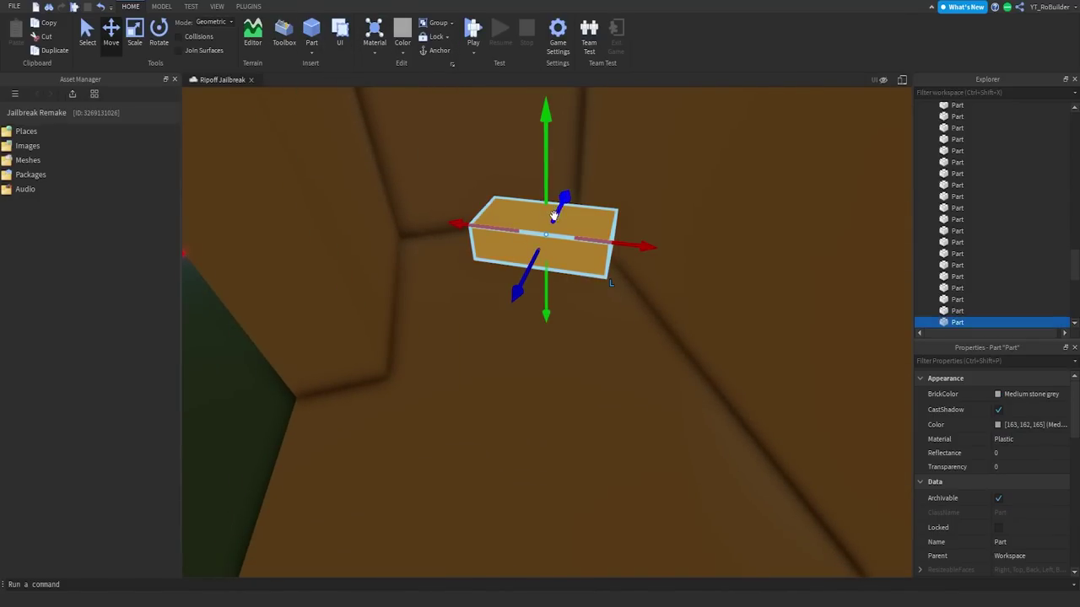
drag(554, 216, 539, 251)
click(1051, 396)
click(931, 439)
key(ctrl+d)
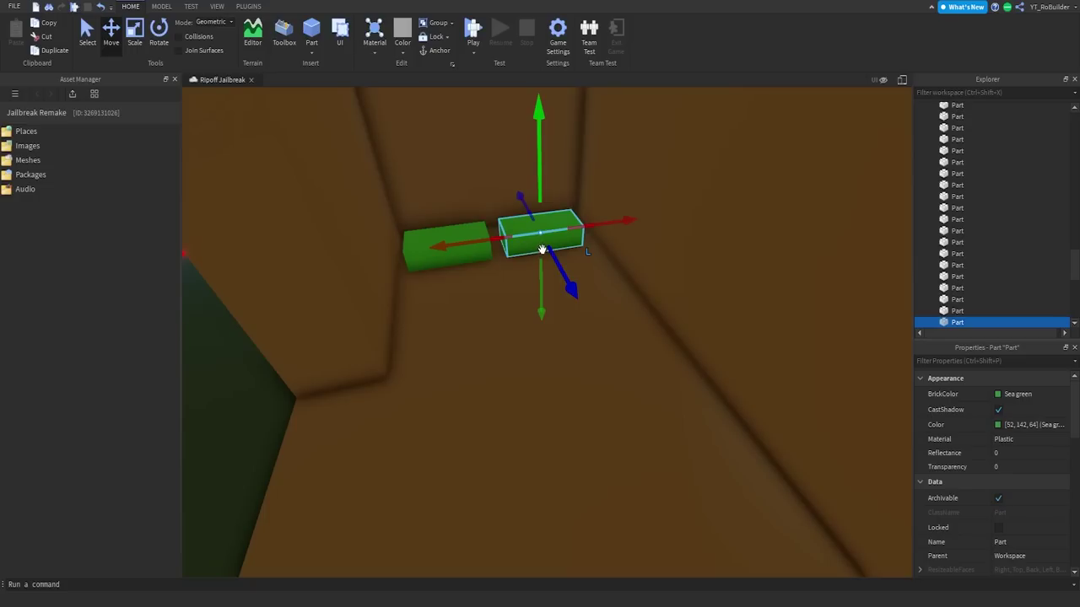
Step: Shape a copy of the green block into an orange band around it and delete the spare green block
click(139, 34)
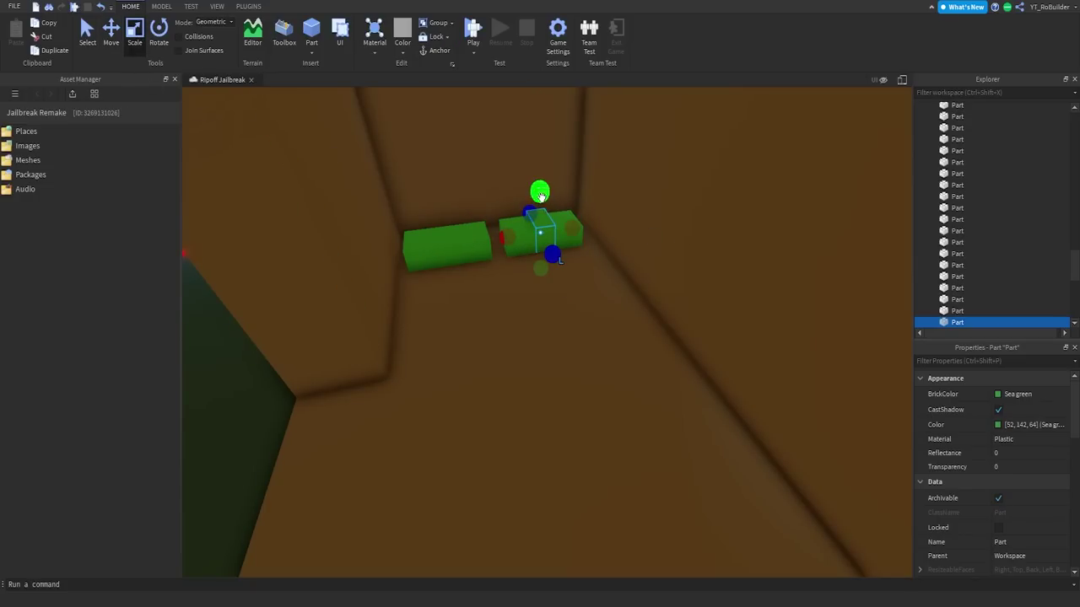
click(1017, 394)
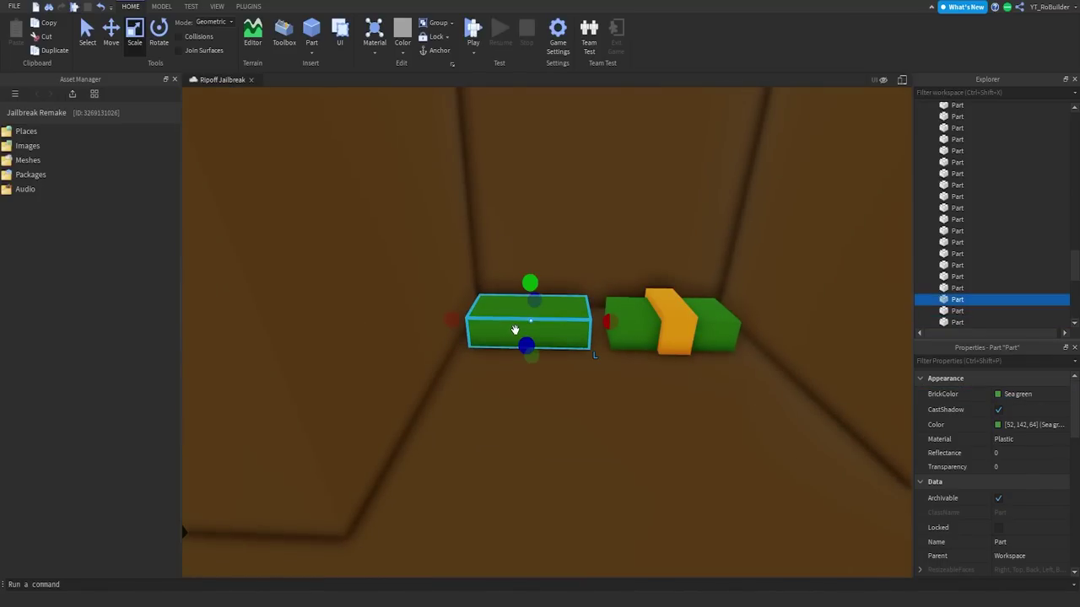
key(Delete)
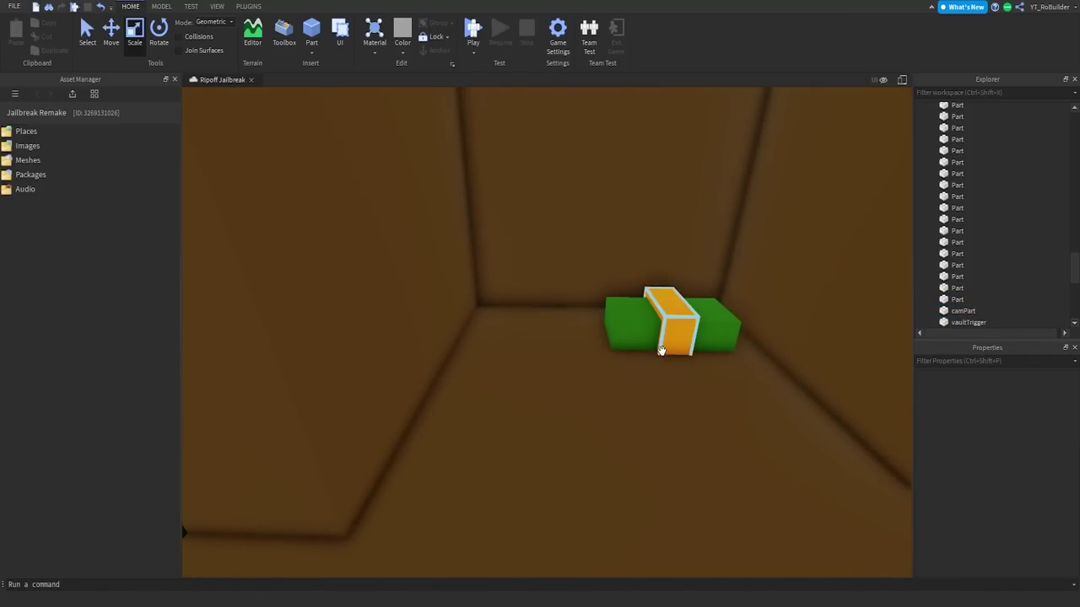
Step: Group the green block and its orange band into one cash bundle model
click(668, 321)
ctrl+click(679, 314)
key(ctrl+g)
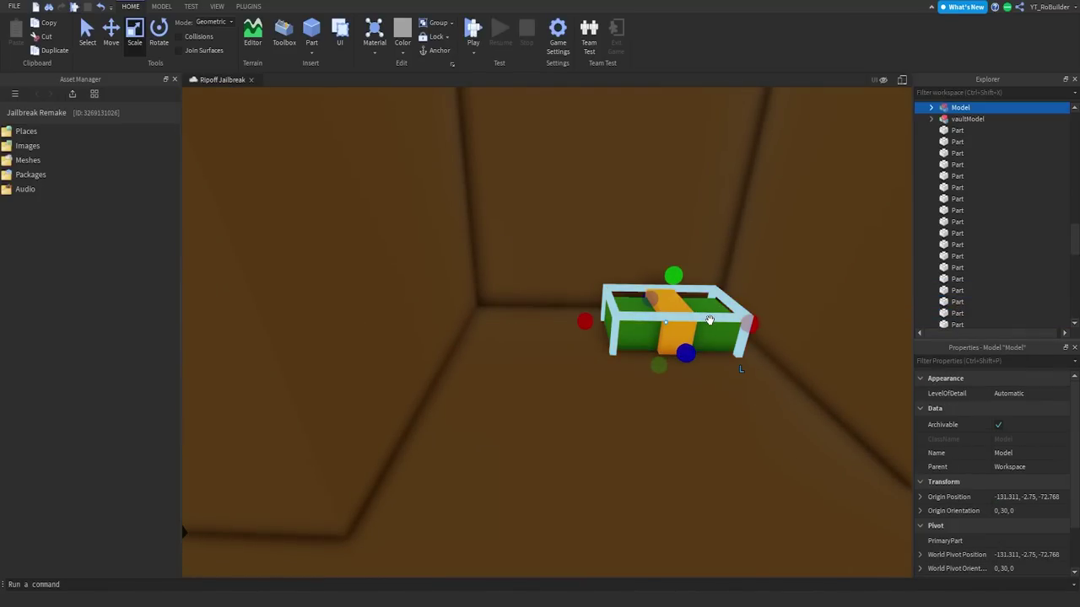
Step: Duplicate the cash bundle and arrange the copies in stacked piles across the alcove floor
key(ctrl+d)
scroll(707, 318, down, 2)
drag(645, 334, 552, 377)
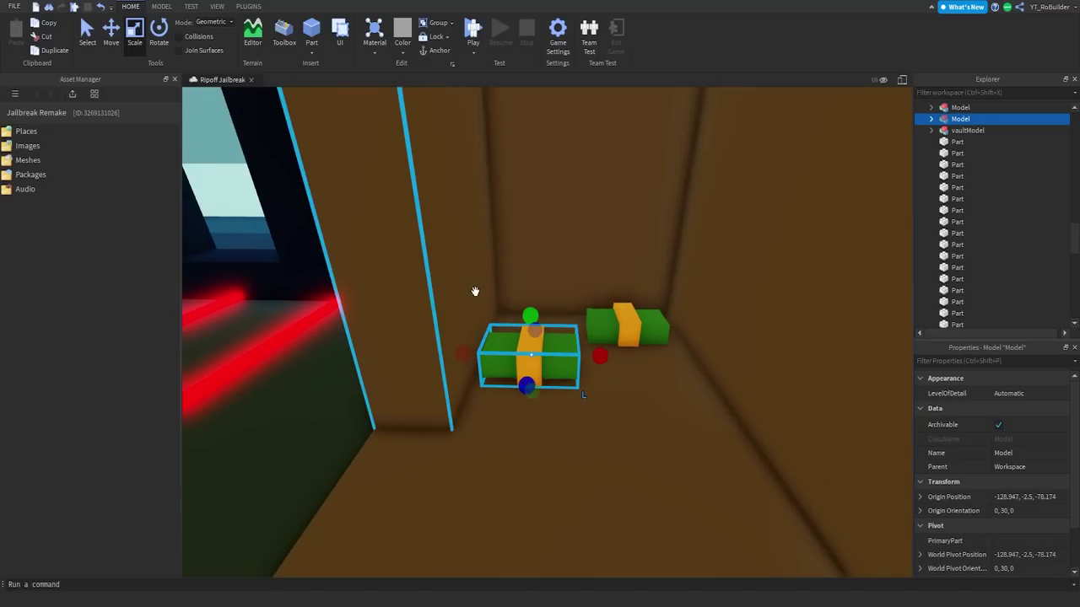
key(ctrl+z)
click(110, 33)
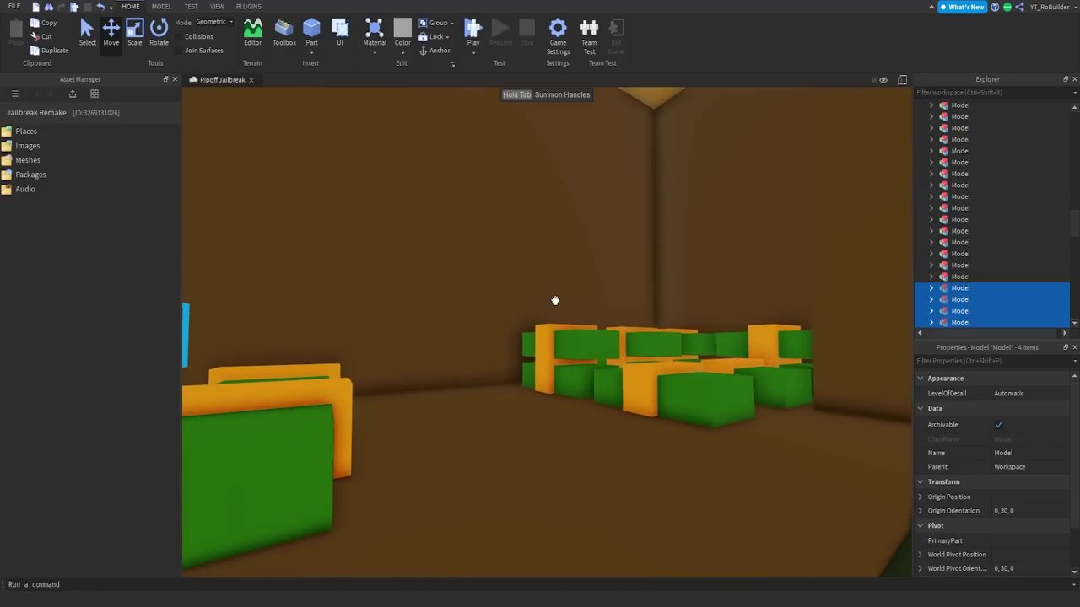
right_drag(555, 300, 555, 301)
scroll(556, 300, down, 8)
drag(486, 278, 759, 580)
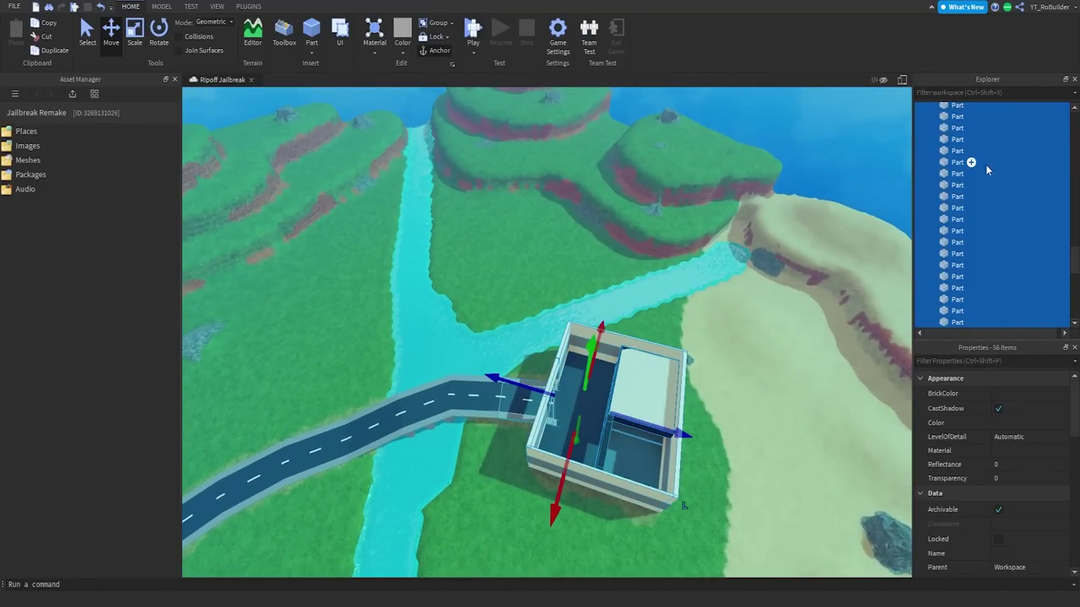
scroll(987, 170, up, 20)
click(962, 108)
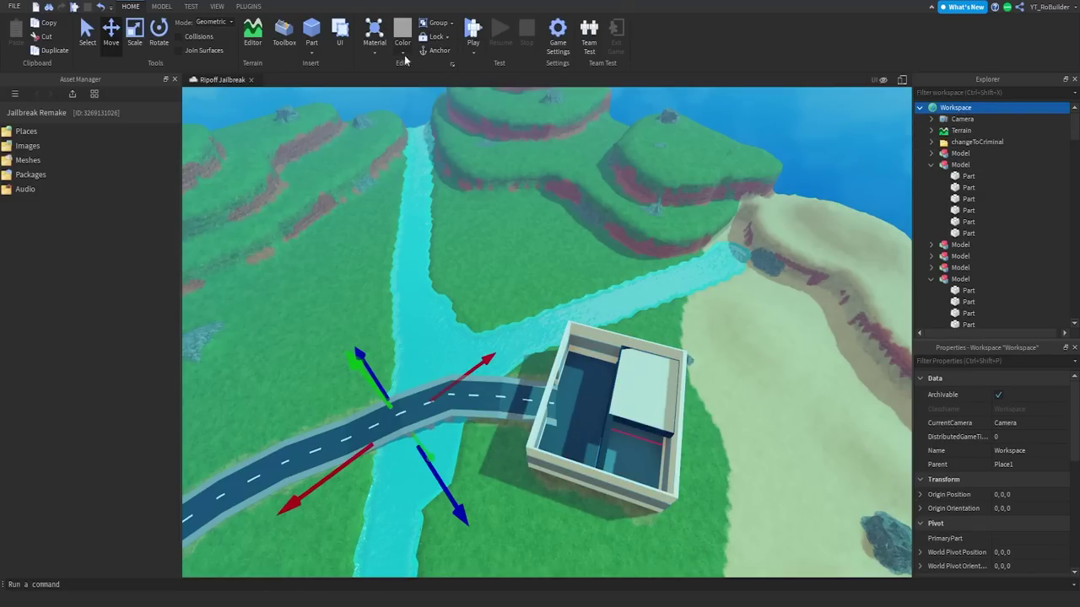
click(500, 261)
Step: Form a thin Fossil strip on top of the front wall from the piece above the entrance
right_drag(500, 261, 503, 272)
scroll(500, 274, up, 4)
click(473, 337)
click(136, 28)
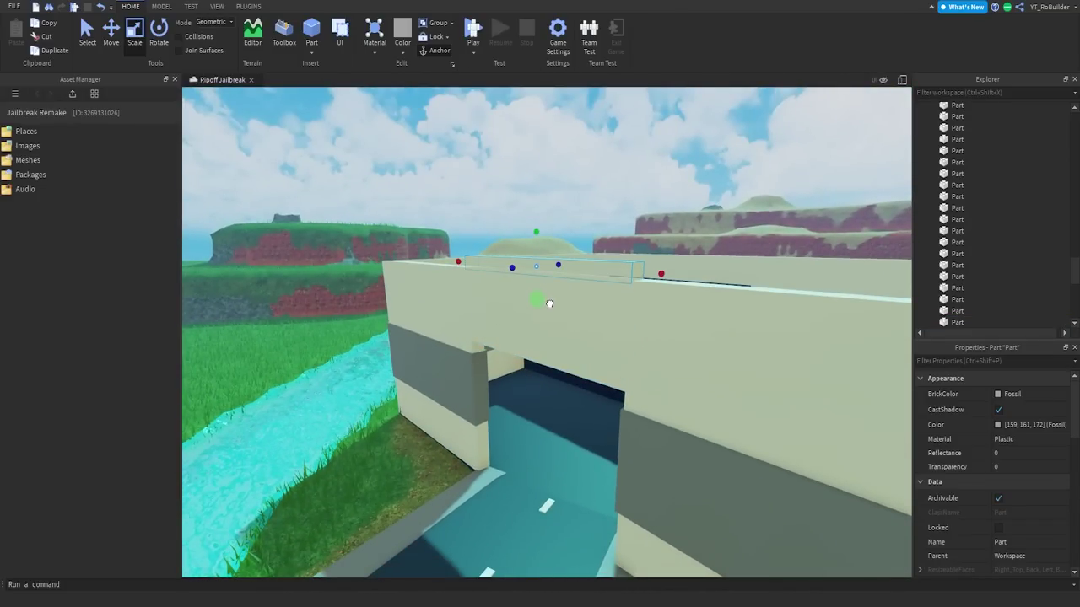
right_drag(646, 283, 644, 284)
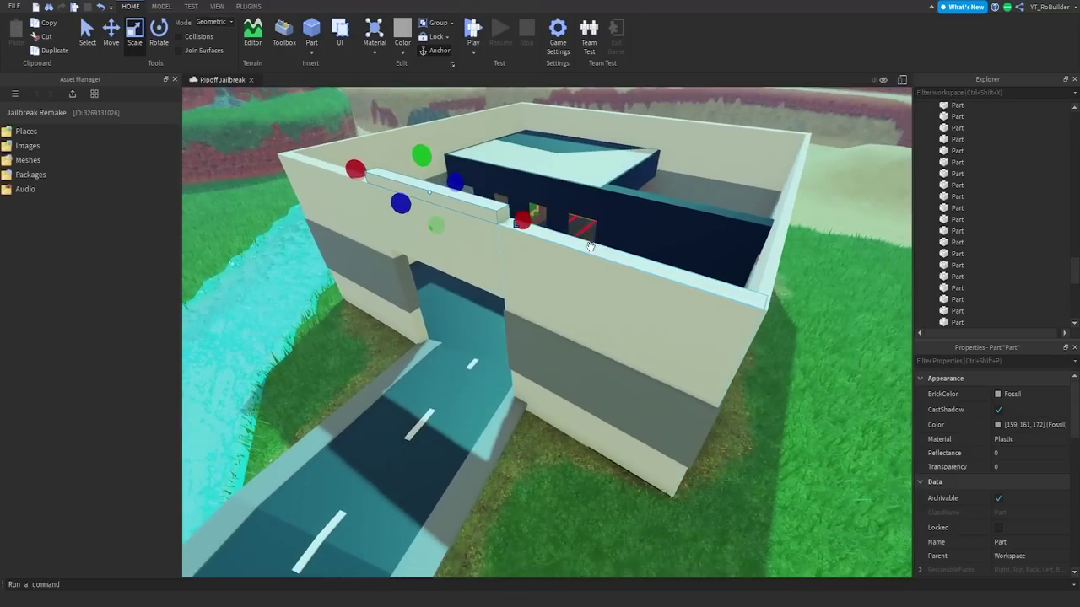
Step: Extend the Fossil strip along the top of the front wall to both corners of the building
drag(430, 243, 613, 311)
right_drag(467, 262, 467, 262)
key(a)
drag(501, 250, 432, 287)
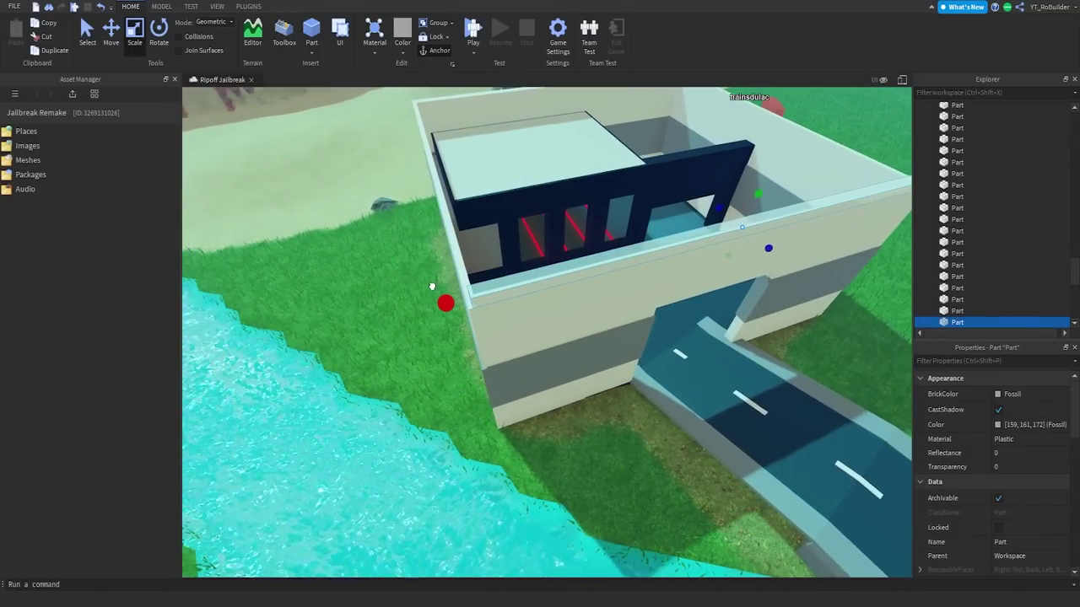
Step: Widen the Fossil strip over the whole building as a roof slab and recolour it a darker blue-grey
right_drag(486, 262, 558, 255)
key(a)
drag(575, 251, 444, 221)
click(1012, 394)
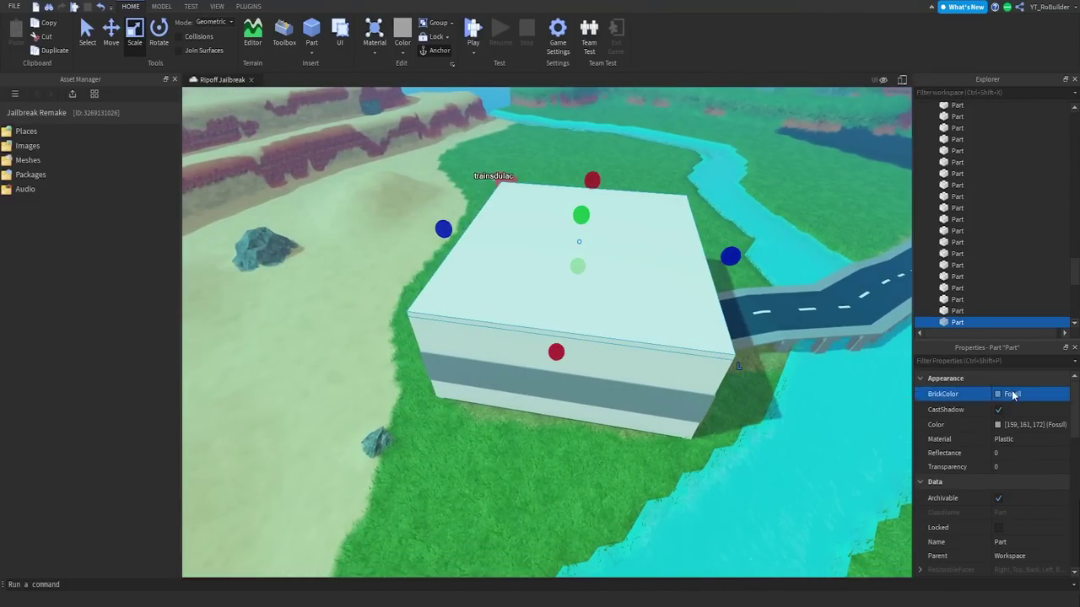
click(970, 456)
Step: Turn off shadow casting for all parts of the vault building
right_drag(566, 385, 566, 385)
key(s)
click(494, 477)
drag(527, 497, 699, 327)
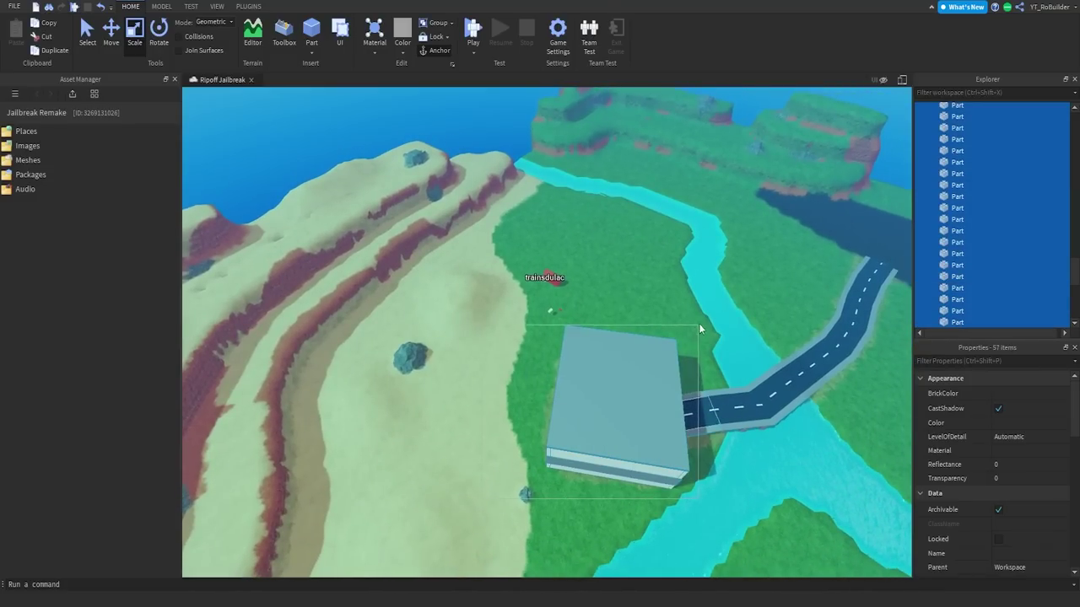
click(998, 410)
click(759, 304)
Step: Duplicate a black bar inside the vault building, thin the copy and stretch it across all the window openings as a pane
key(w)
right_drag(744, 350, 744, 349)
scroll(744, 350, up, 10)
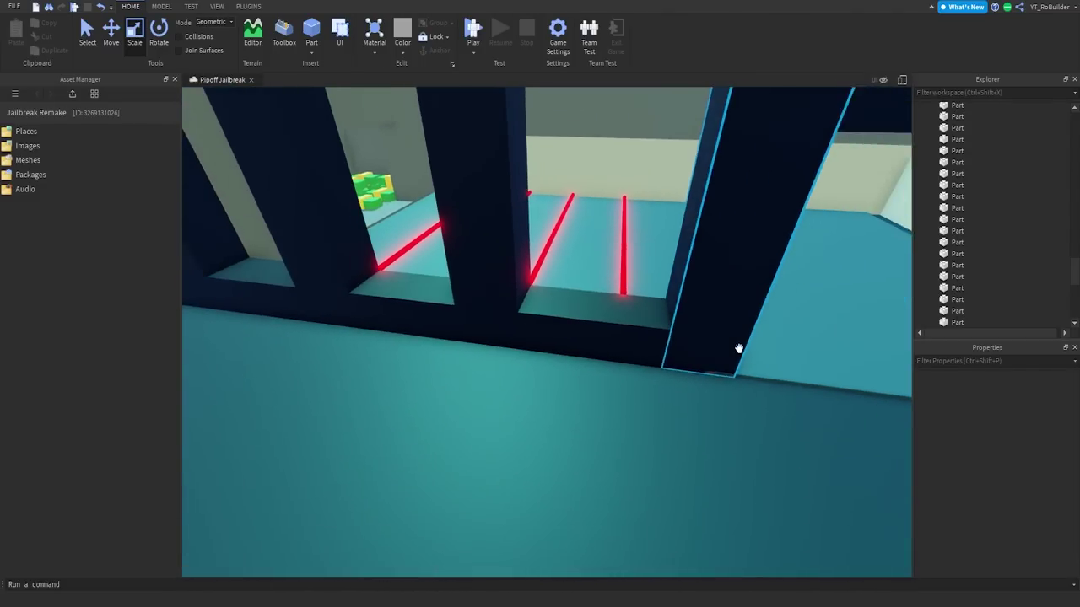
click(506, 211)
key(ctrl+d)
right_drag(532, 237, 531, 237)
key(s)
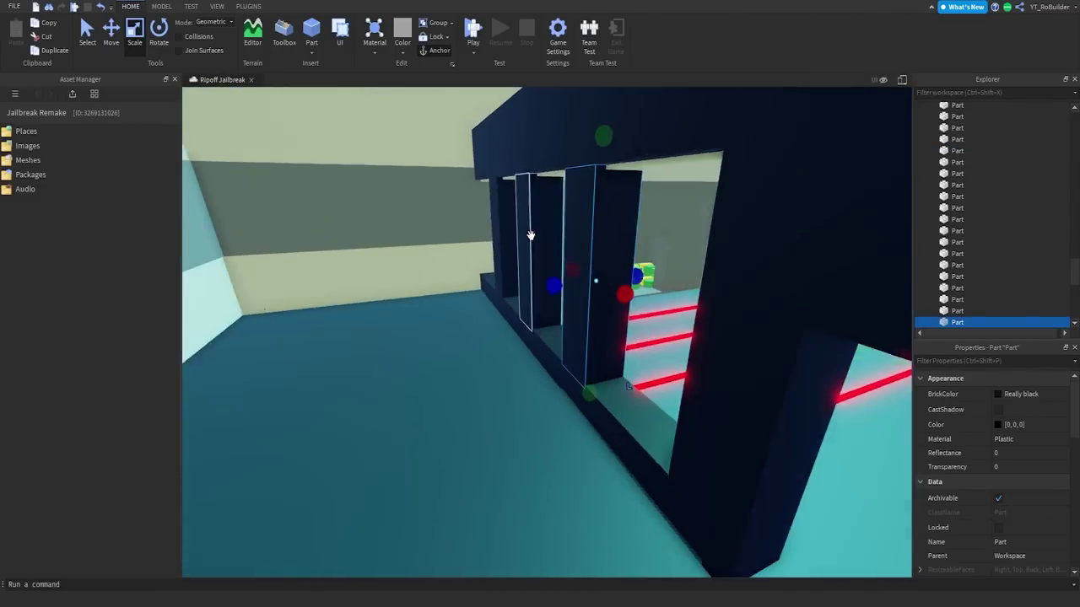
drag(625, 289, 678, 326)
right_drag(677, 326, 677, 325)
key(a)
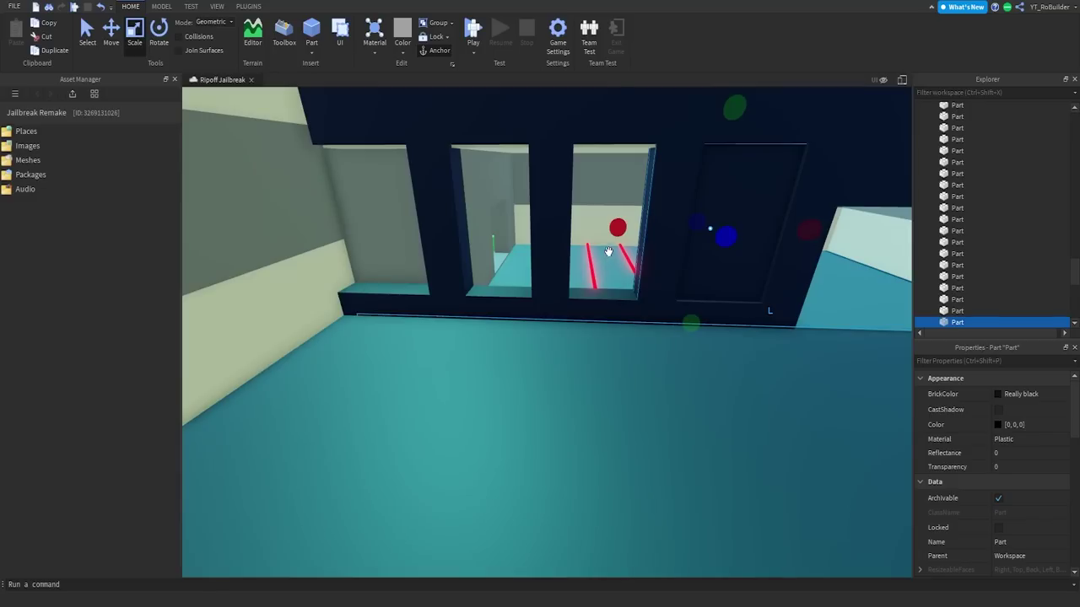
drag(617, 229, 293, 224)
key(d)
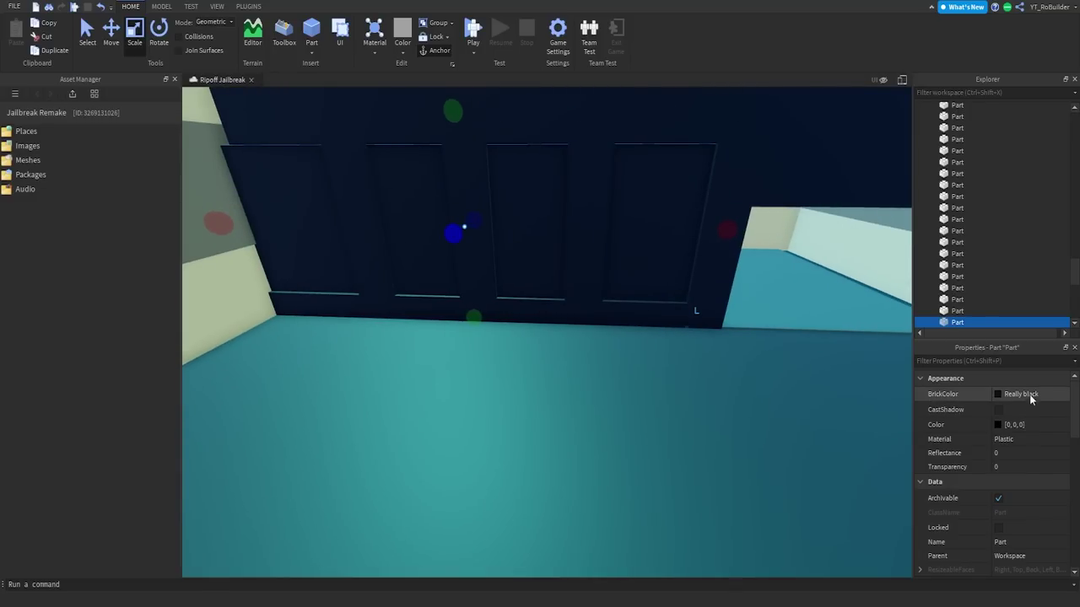
Step: Colour the window pane Electric blue, change its material and adjust its transparency
click(1029, 394)
click(1020, 425)
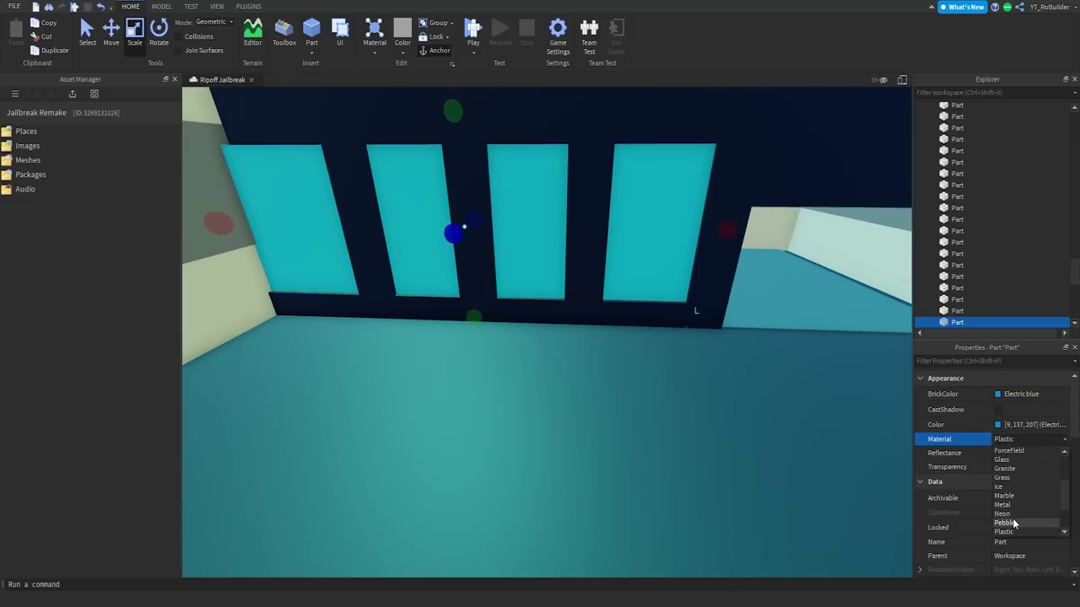
scroll(1015, 517, up, 3)
click(1016, 522)
click(1019, 468)
drag(1032, 469, 1054, 471)
Step: Insert a new part on the dark ground beyond the other road's end and stretch it symmetrically into a long strip
key(s)
right_drag(722, 417, 722, 417)
key(s)
click(722, 417)
key(w)
click(321, 34)
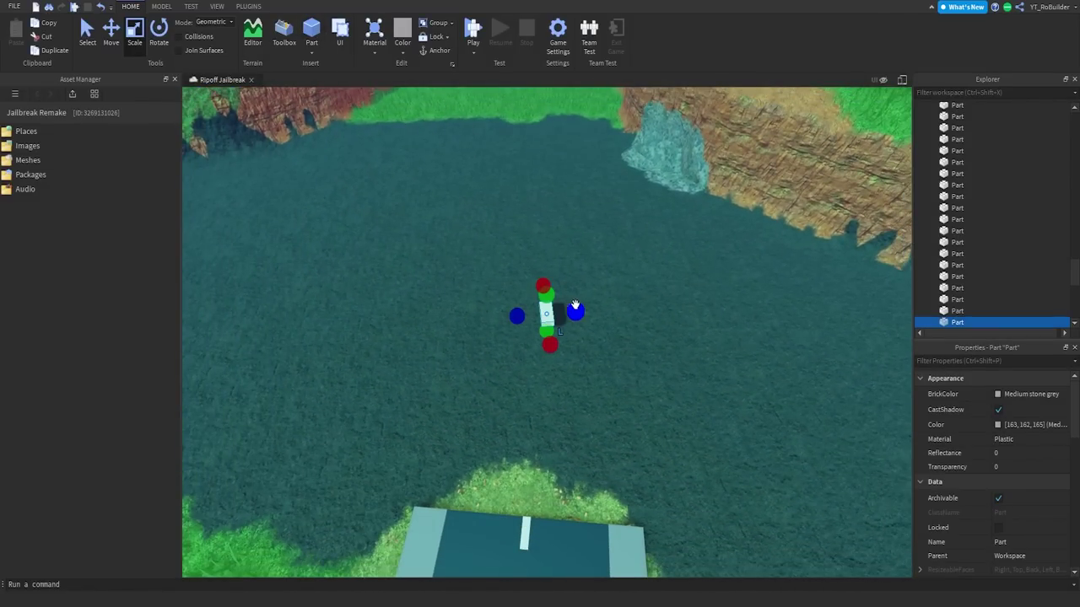
ctrl+drag(575, 306, 750, 286)
drag(634, 308, 633, 256)
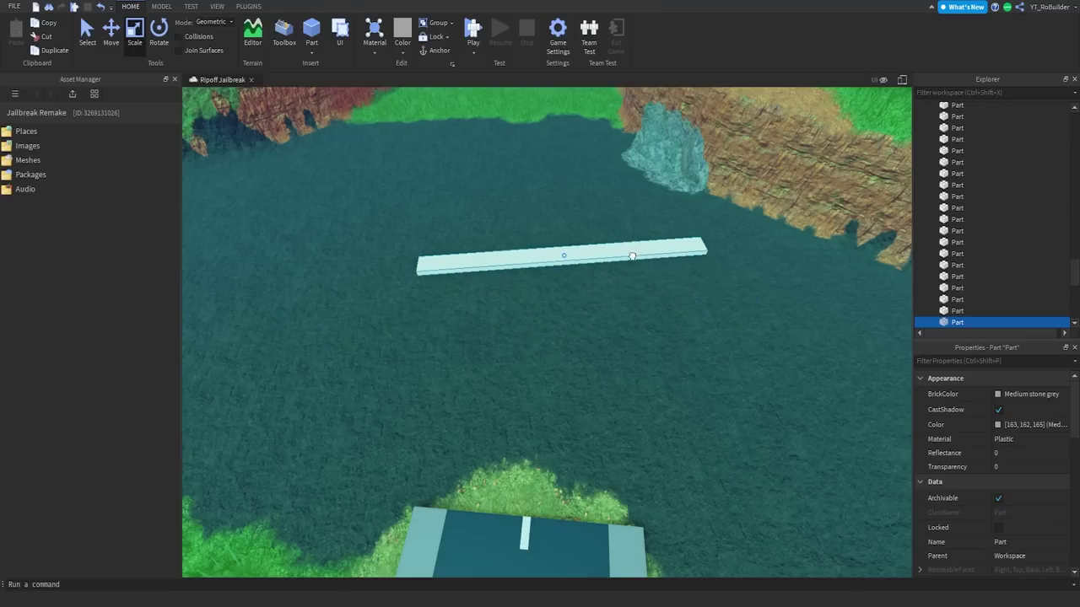
Step: Straighten the strip, widen it into a rectangular floor slab and colour it Light orange
click(159, 32)
drag(505, 302, 586, 409)
click(135, 32)
click(1031, 394)
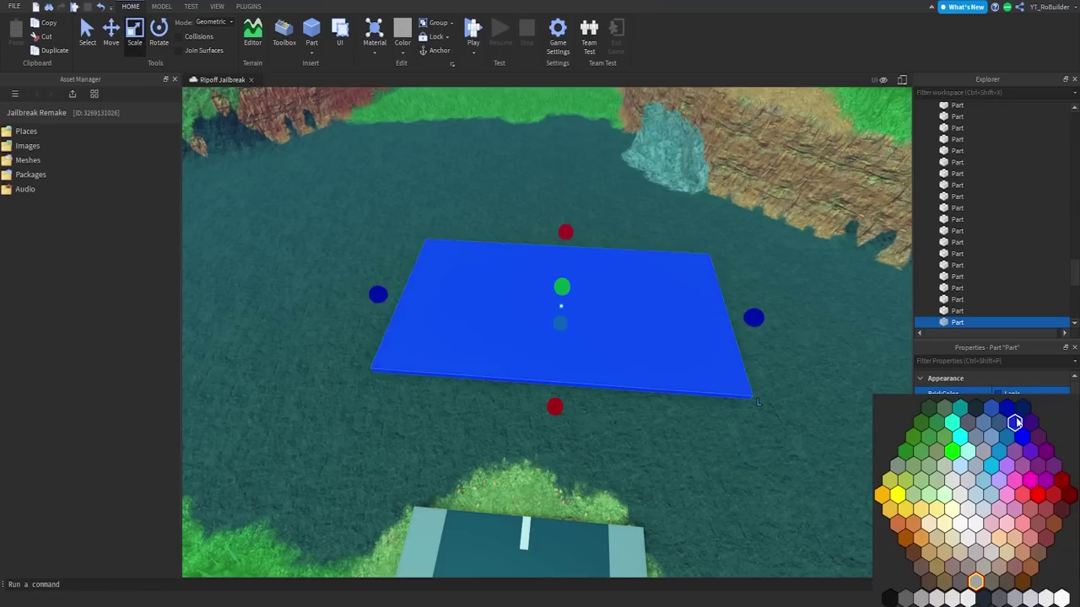
click(1015, 538)
click(834, 409)
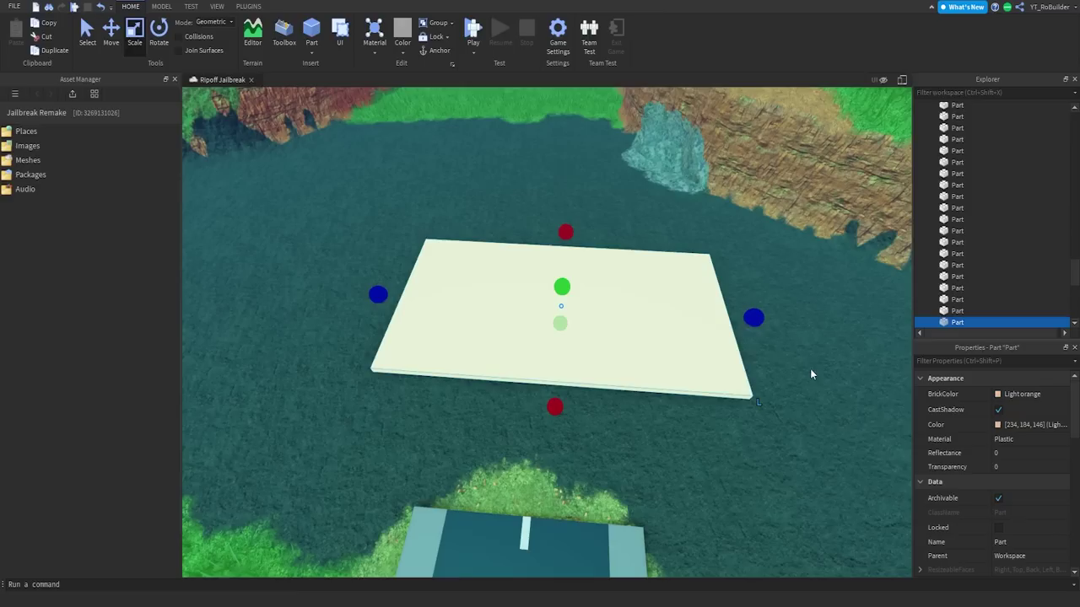
Step: Form an end wall from a copy of the floor slab, and duplicate it to make the long back wall
key(a)
drag(753, 317, 493, 303)
drag(473, 282, 460, 211)
right_drag(506, 253, 455, 202)
key(ctrl+d)
drag(253, 354, 745, 382)
right_drag(728, 383, 745, 382)
drag(744, 382, 685, 367)
right_drag(685, 367, 639, 367)
Step: Duplicate the end wall and move the copy to the opposite end of the floor slab
click(463, 304)
key(ctrl+2)
key(ctrl+d)
drag(564, 318, 656, 350)
right_drag(573, 321, 655, 350)
drag(656, 350, 751, 382)
key(a)
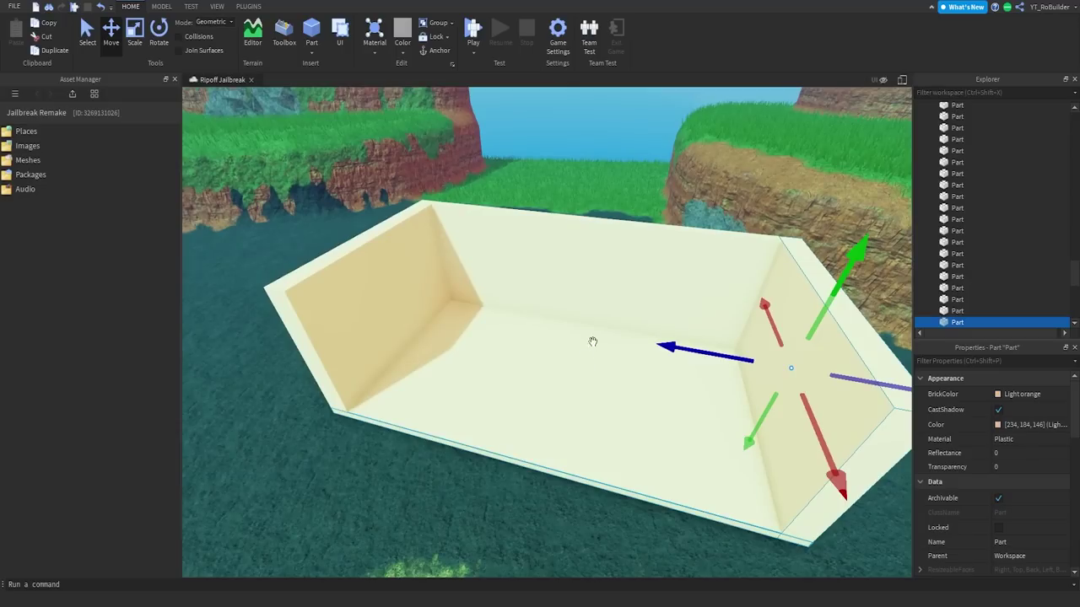
Step: Duplicate the back wall to the front edge and shorten it symmetrically, leaving a doorway at each end
click(599, 289)
key(ctrl+d)
drag(564, 326, 478, 463)
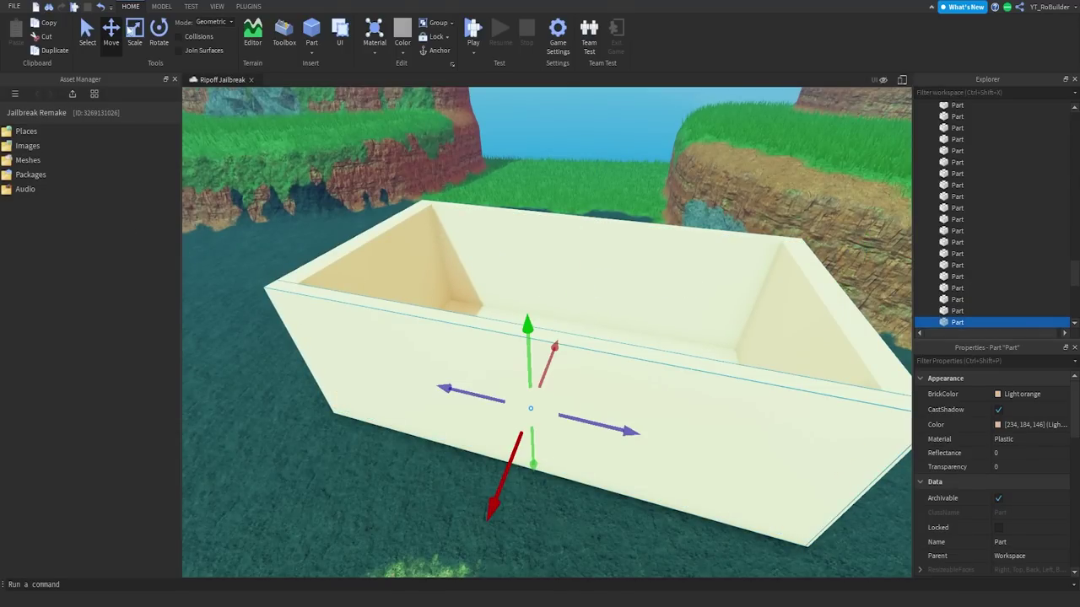
click(131, 32)
ctrl+drag(894, 494, 716, 457)
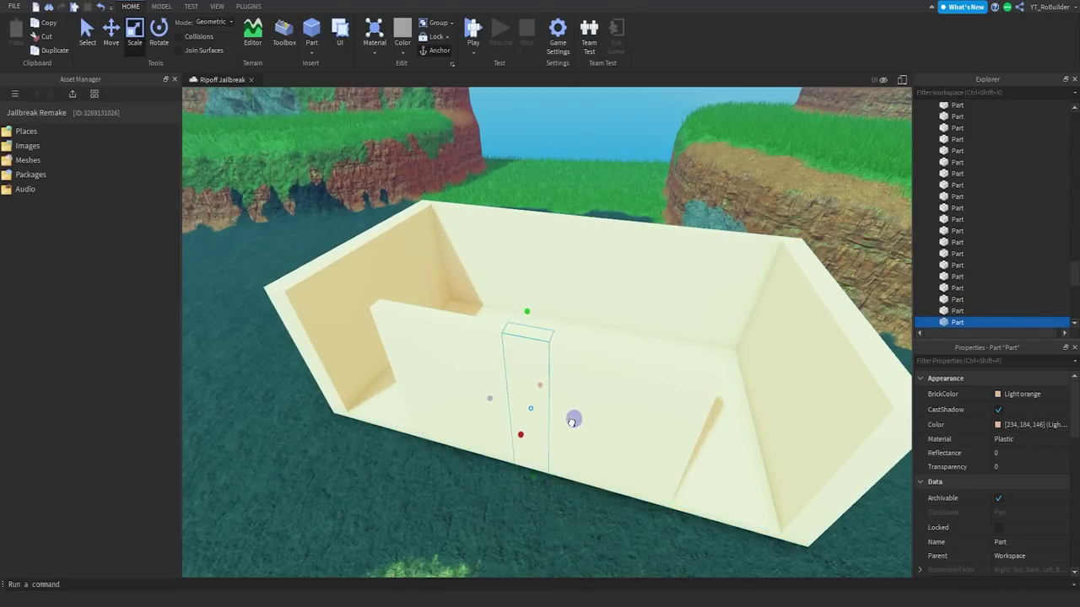
Step: Narrow a copy of the front wall and stretch it to the back wall as a partition between two rooms
ctrl+drag(572, 422, 572, 422)
right_drag(601, 393, 603, 391)
drag(582, 324, 791, 279)
right_drag(695, 346, 748, 357)
scroll(695, 345, down, 3)
scroll(747, 357, up, 3)
Step: Shape a copy of the partition into a slightly protruding horizontal band at mid-height and colour it Bright orange
drag(545, 361, 553, 361)
key(d)
drag(567, 409, 569, 387)
drag(607, 351, 610, 354)
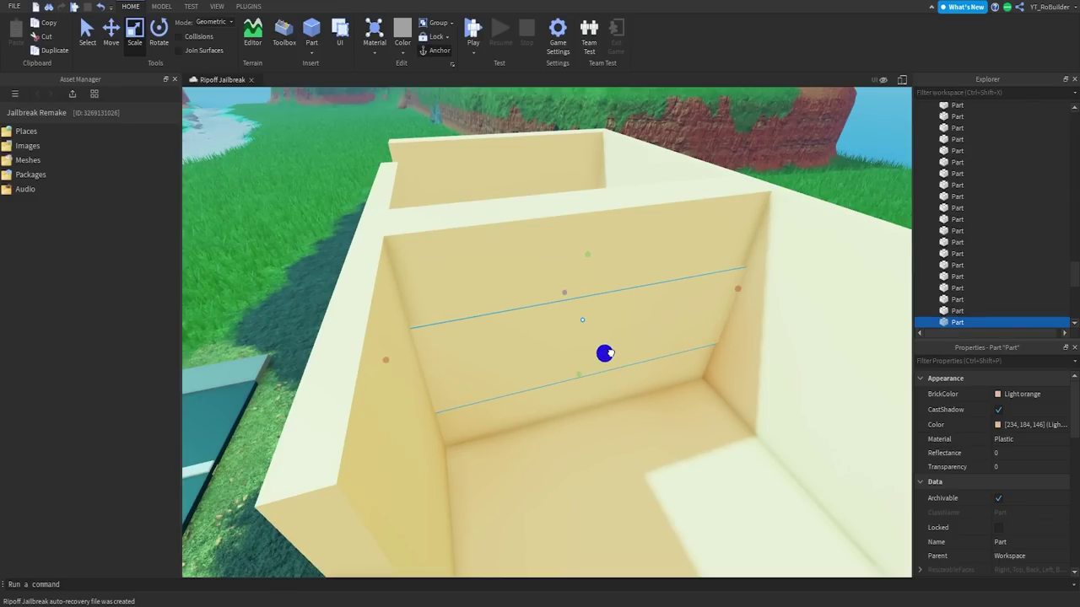
click(1025, 394)
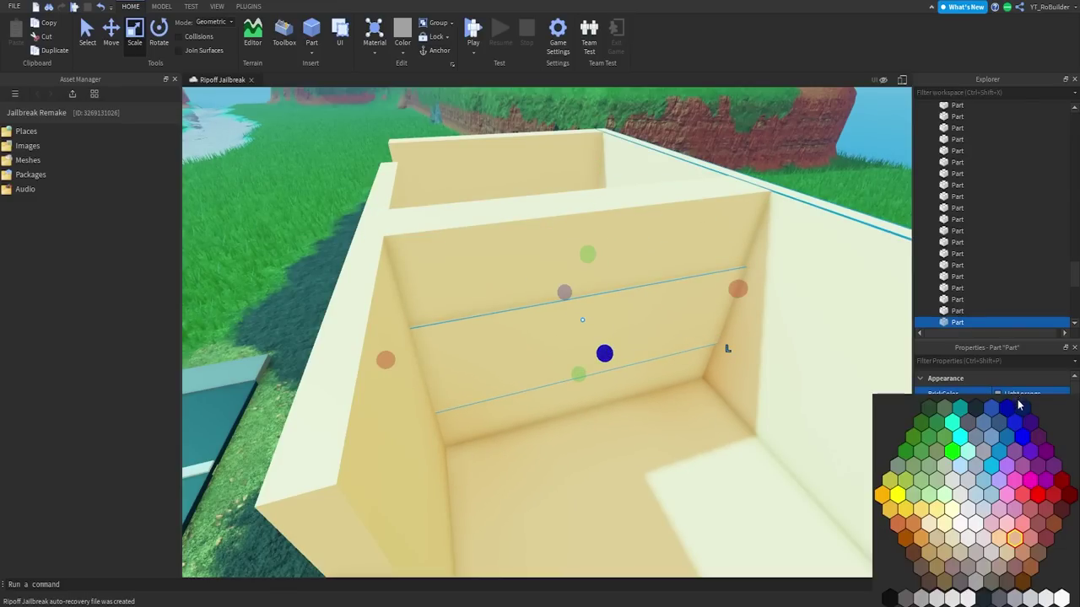
click(912, 524)
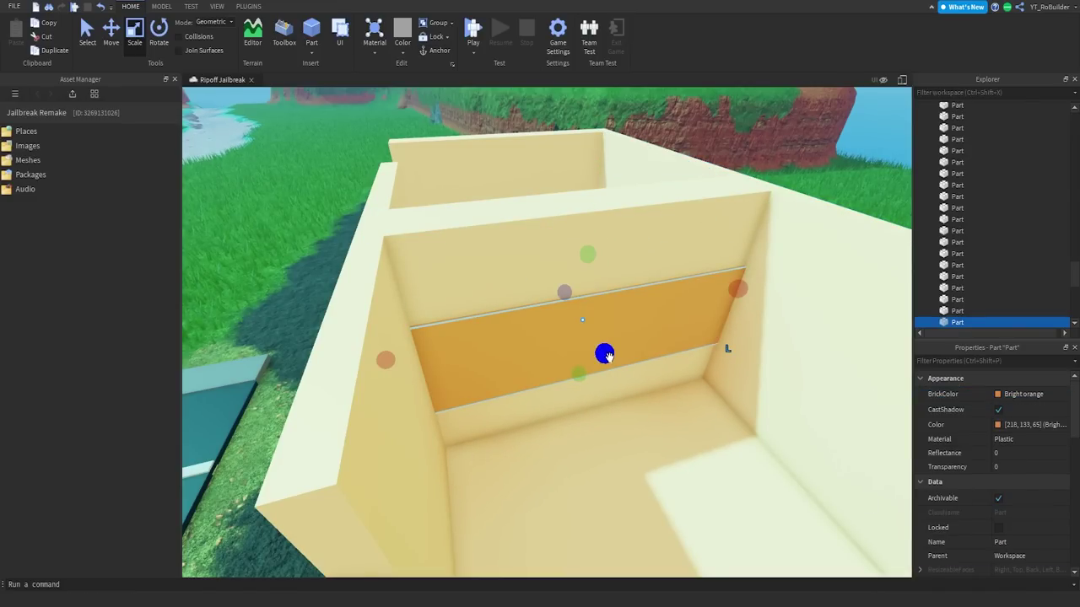
Step: Duplicate the orange band and fit the copy through the back wall along its whole length
key(ctrl+d)
right_drag(609, 358, 496, 331)
drag(351, 285, 524, 288)
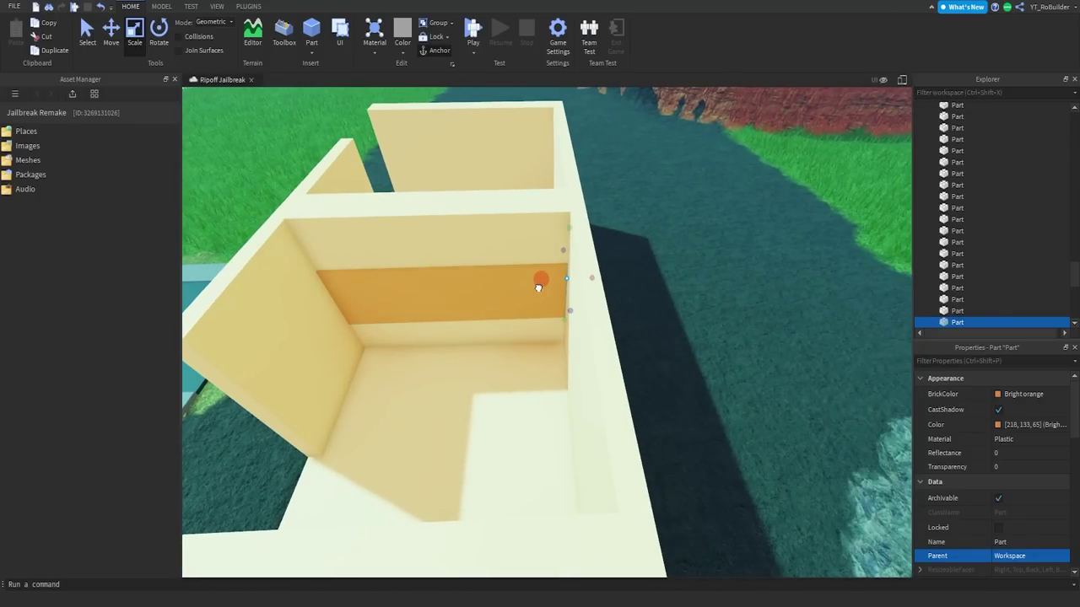
right_drag(680, 309, 602, 305)
scroll(603, 304, up, 1)
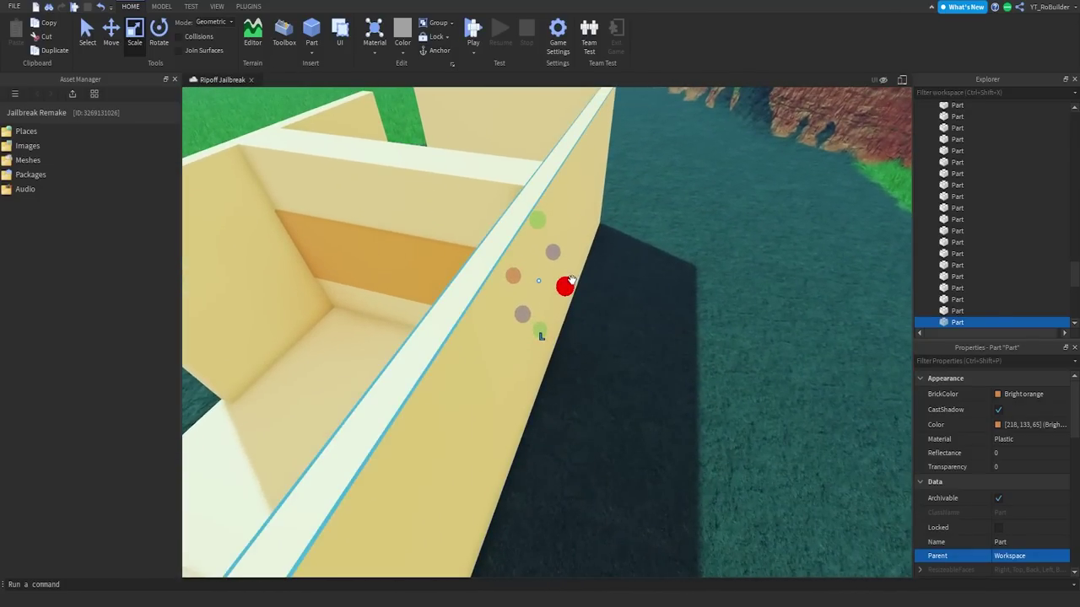
drag(573, 287, 580, 293)
right_drag(577, 302, 598, 313)
drag(645, 295, 437, 339)
right_drag(517, 323, 520, 322)
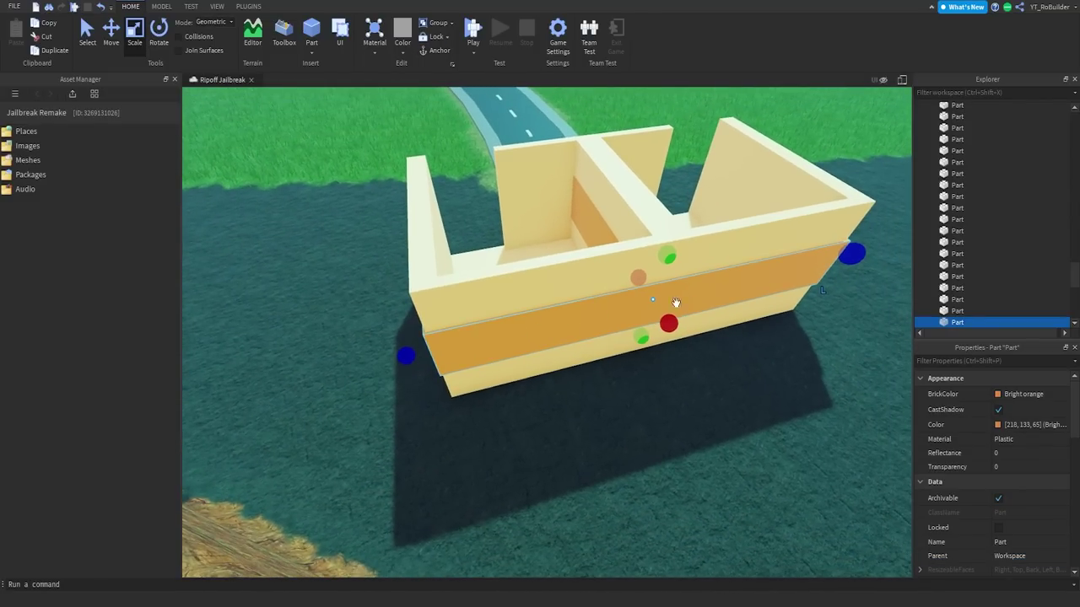
Step: Shape a band piece to run through one end wall from the back corner to the front
drag(844, 255, 618, 310)
right_drag(620, 307, 623, 308)
key(d)
drag(463, 359, 578, 434)
right_drag(552, 404, 550, 401)
right_drag(511, 349, 516, 351)
Step: Duplicate the partition's orange band and fit the copy through the front wall panel
click(684, 414)
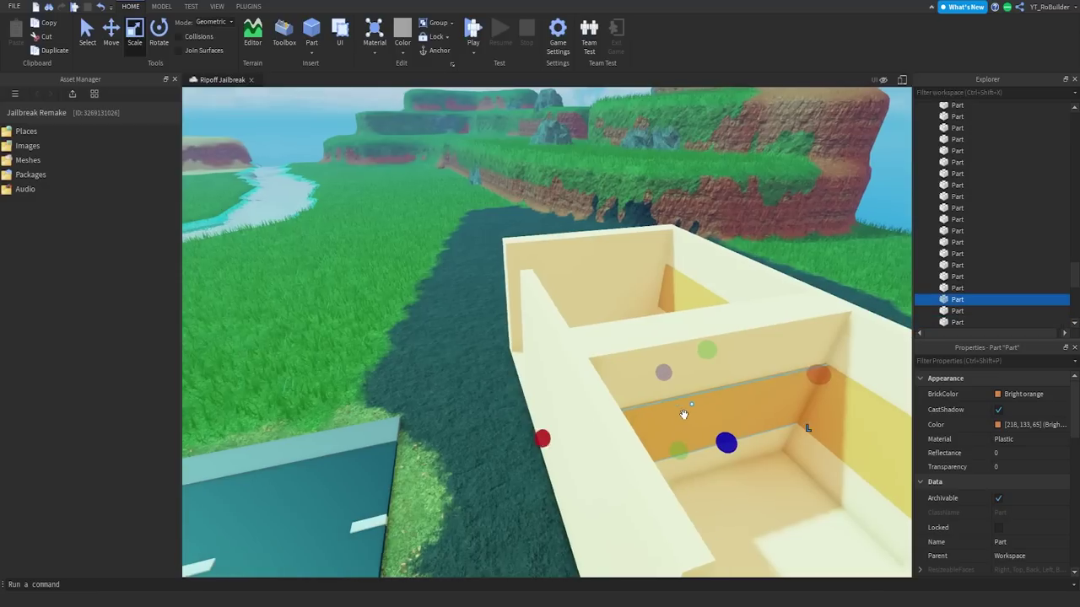
right_drag(684, 415, 696, 422)
key(d)
key(ctrl+d)
right_drag(499, 379, 491, 385)
key(a)
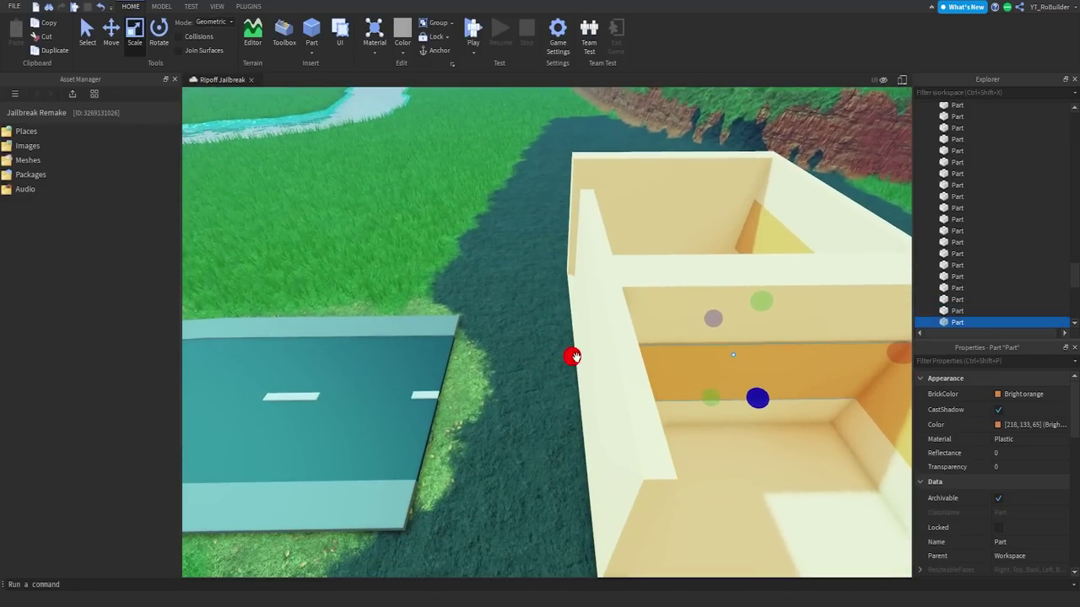
right_drag(560, 355, 816, 366)
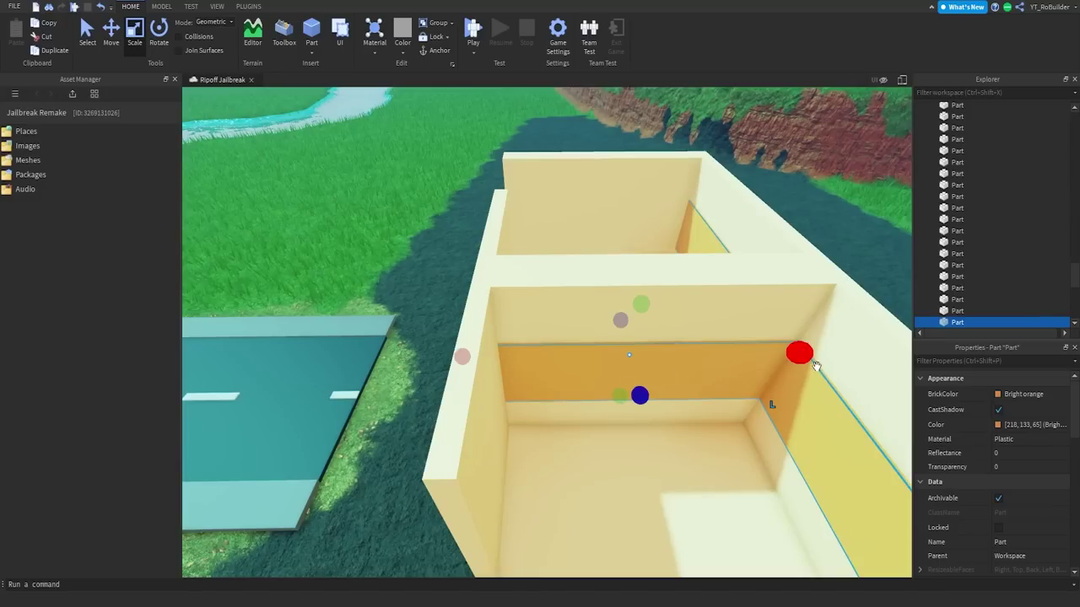
right_drag(537, 362, 526, 388)
right_drag(470, 537, 571, 408)
Step: Duplicate the orange band running through the end wall
click(576, 404)
key(ctrl+d)
key(ctrl+2)
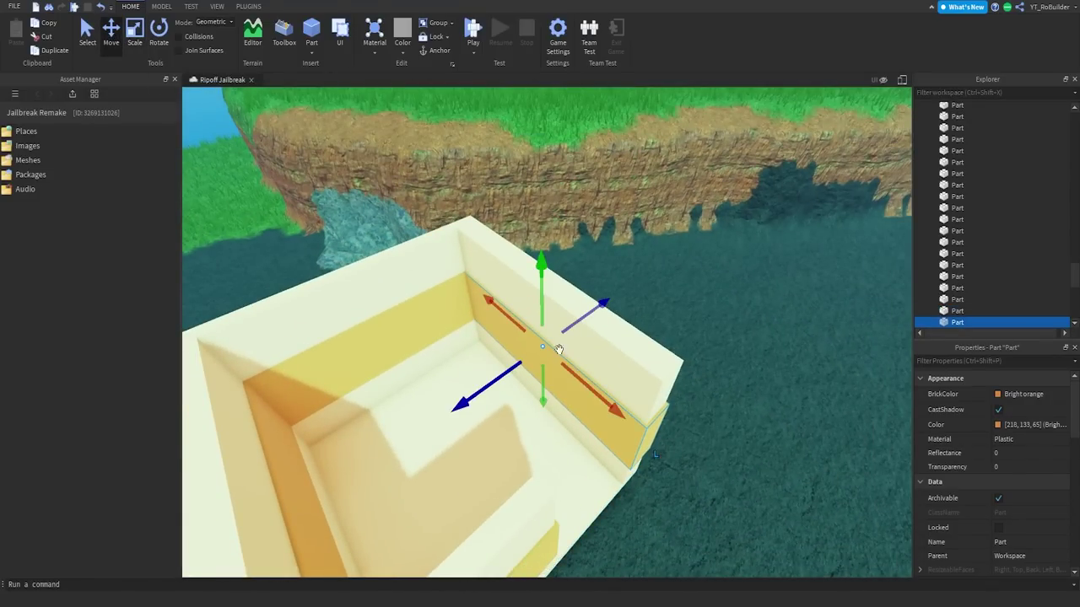
drag(598, 318, 492, 349)
key(a)
right_click(491, 348)
click(778, 376)
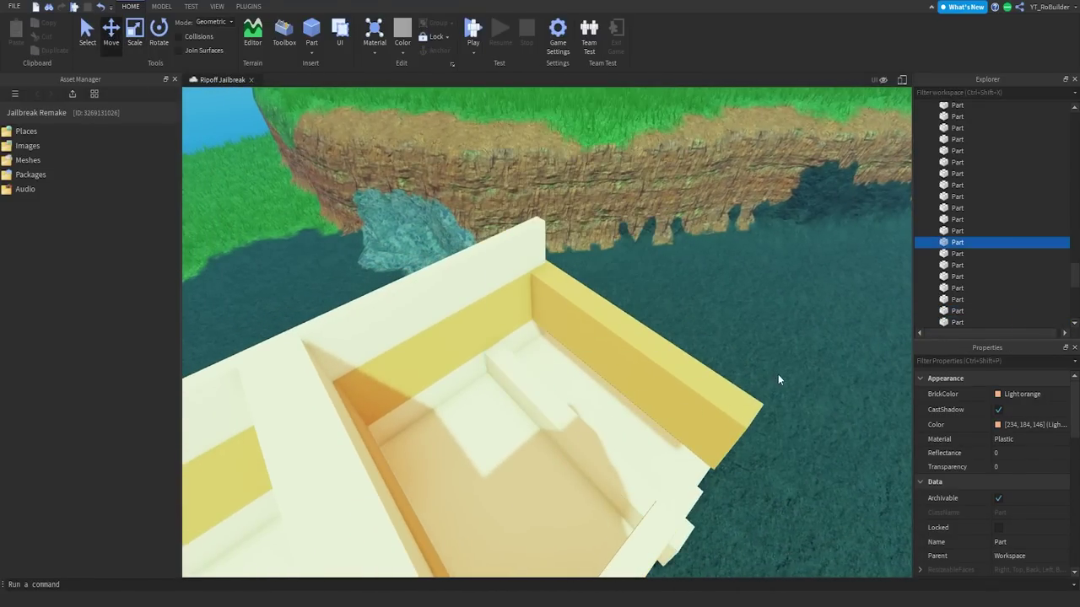
key(ctrl+z)
key(ctrl+z)
Step: Move the copied orange band across the building into the opposite end wall
click(726, 439)
drag(559, 379, 459, 410)
key(a)
right_drag(497, 399, 459, 410)
drag(458, 410, 436, 422)
right_drag(458, 410, 436, 422)
drag(437, 422, 411, 419)
key(a)
right_drag(586, 464, 586, 464)
key(d)
key(s)
Step: Duplicate the front wall, reduce the copy to a strip along its upper edge and widen it symmetrically over both doorways
click(631, 337)
click(669, 392)
key(ctrl+d)
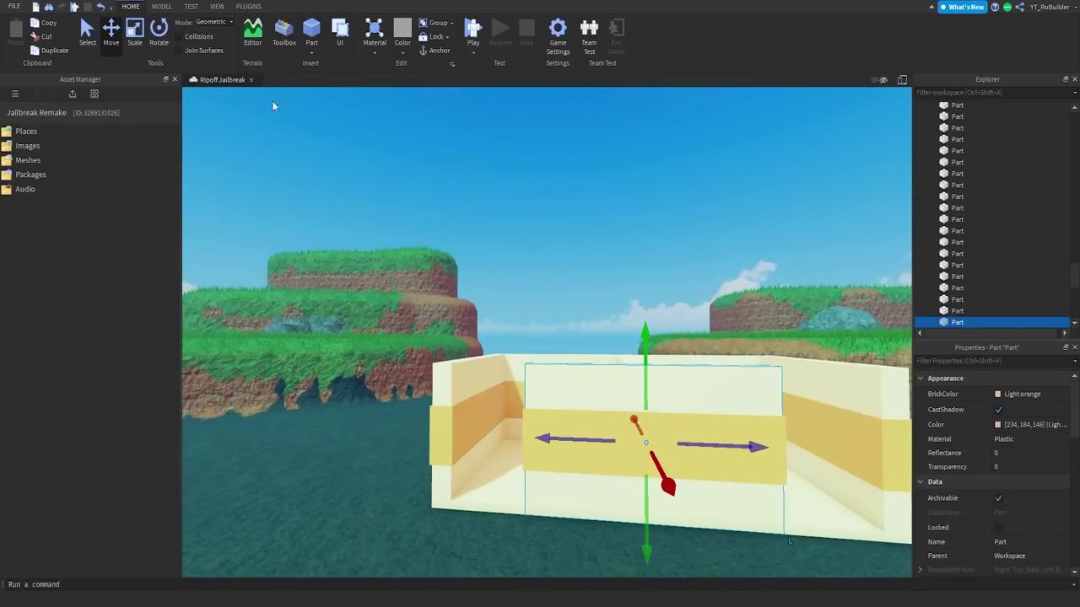
click(140, 29)
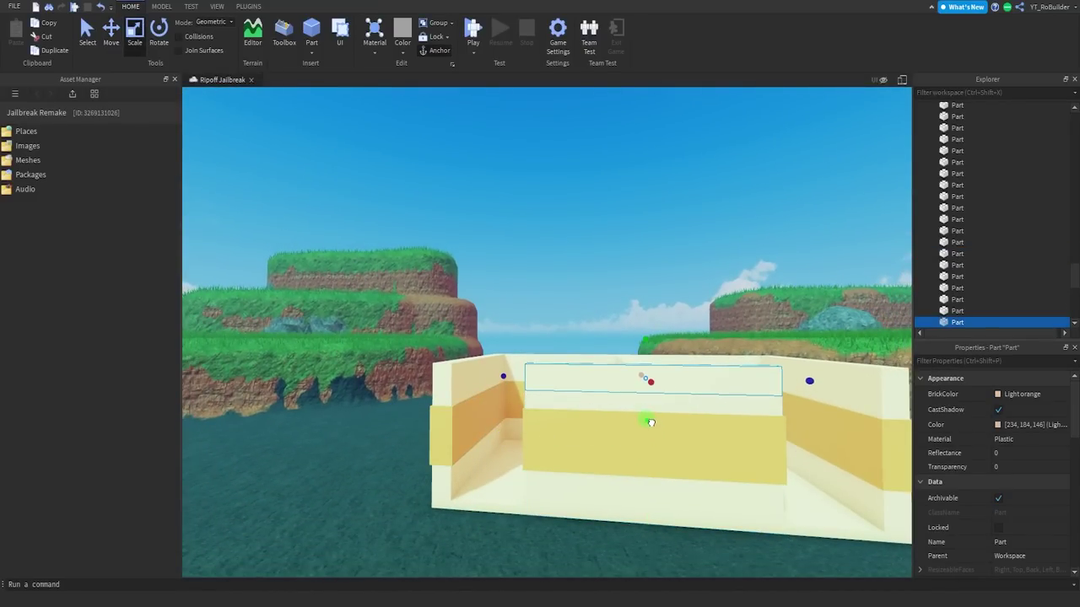
ctrl+drag(500, 384, 435, 372)
key(w)
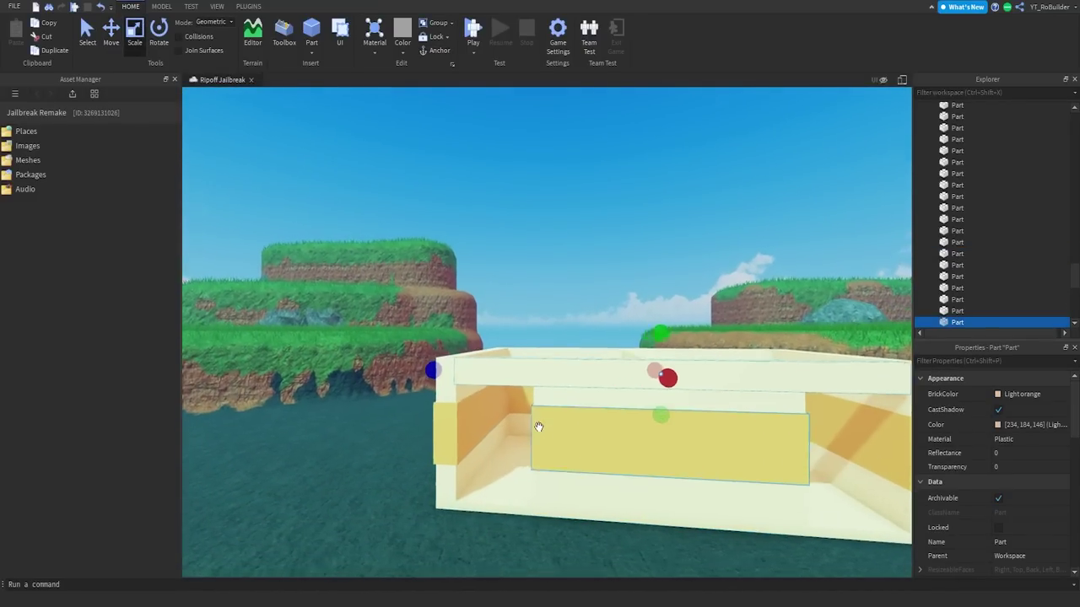
Step: Raise a copy of the floor slab onto the walls as the building's roof
click(585, 446)
right_drag(540, 428, 588, 448)
key(a)
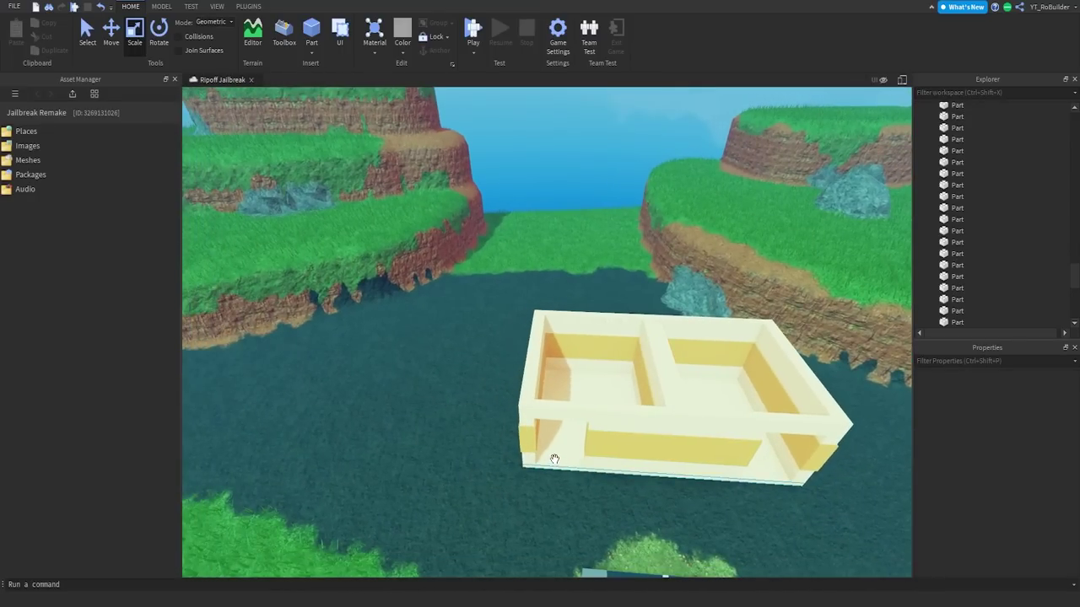
click(556, 459)
click(113, 30)
right_drag(572, 377, 575, 377)
scroll(572, 377, up, 5)
scroll(574, 376, down, 2)
scroll(566, 337, down, 5)
drag(566, 346, 571, 273)
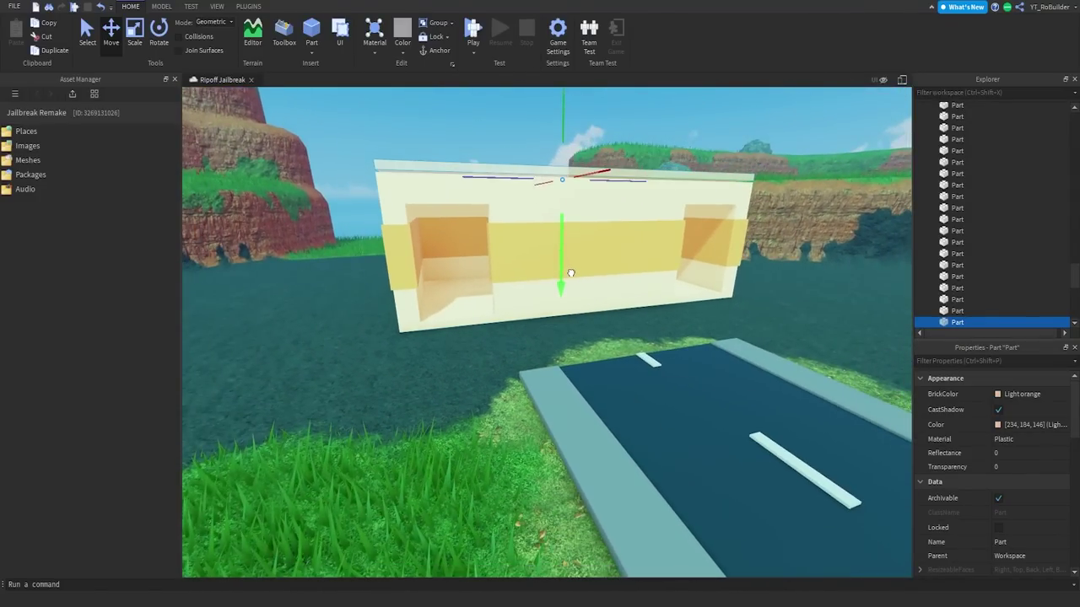
Step: Recolour the roof slab a muted olive grey
click(999, 395)
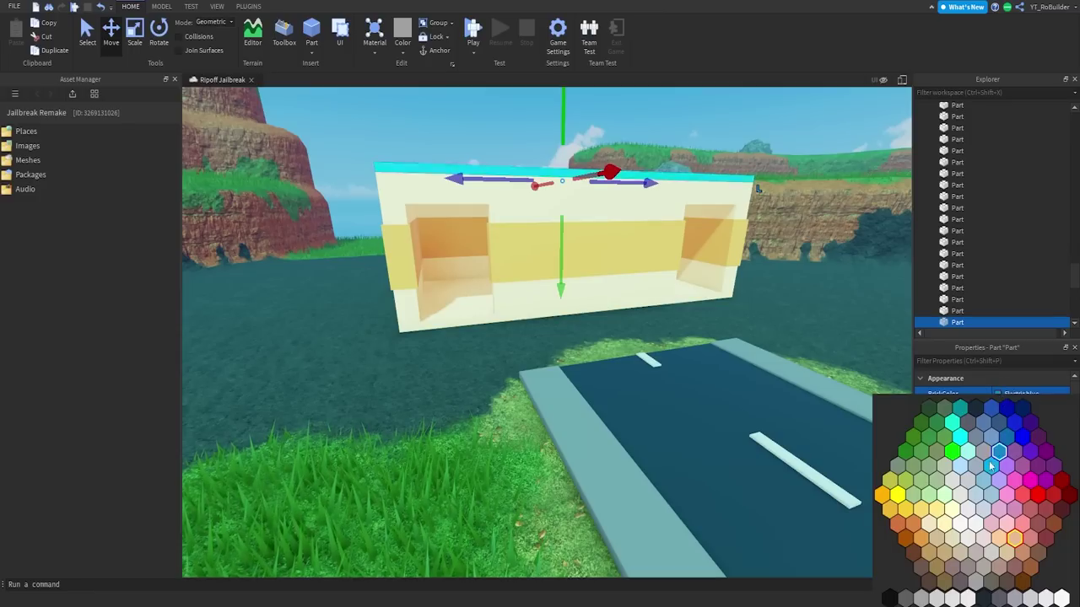
click(1028, 557)
click(810, 269)
Step: Set the floor slab's colour to Light orange
mouse_move(807, 316)
right_down()
mouse_move(810, 269)
mouse_move(800, 315)
right_up()
scroll(809, 269, up, 3)
scroll(800, 316, down, 2)
click(764, 382)
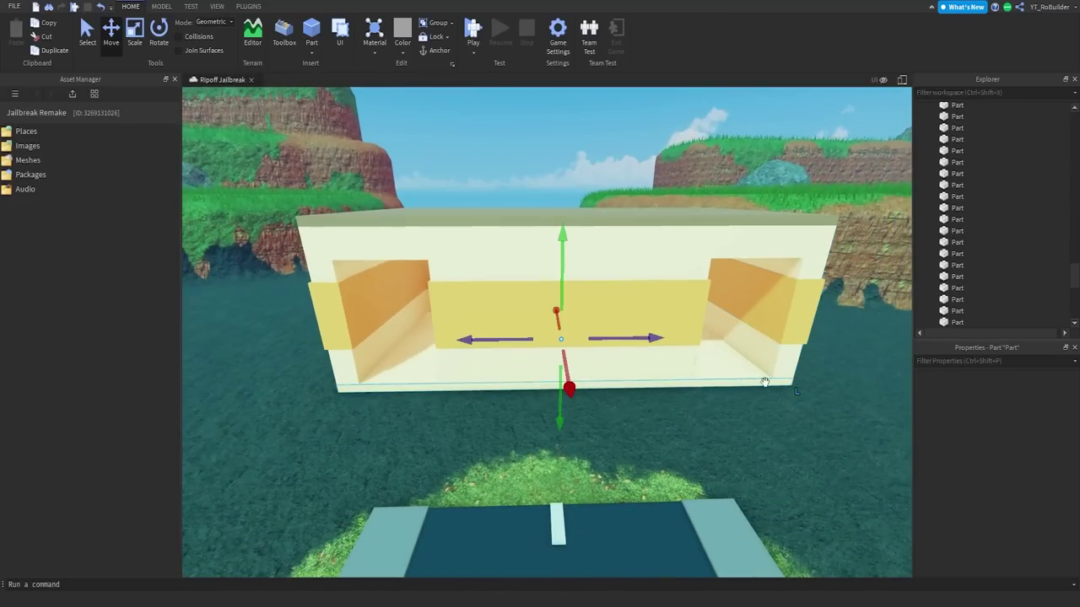
click(1002, 397)
click(1014, 538)
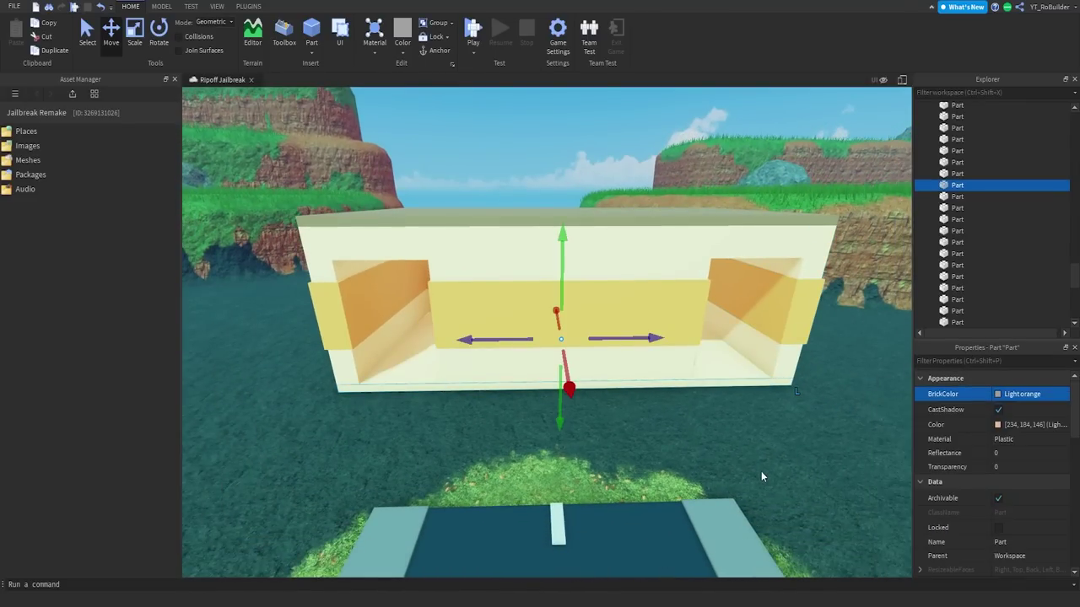
scroll(762, 439, up, 4)
right_drag(761, 471, 732, 432)
scroll(733, 432, down, 3)
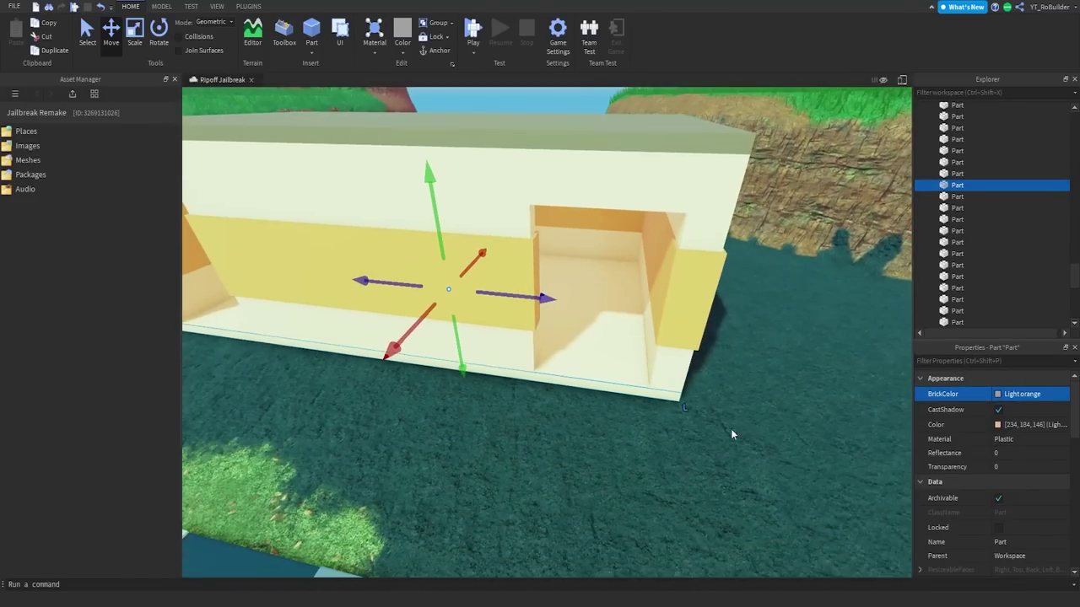
Step: Group all parts of the orange building into one model and move it forward against the road's end
click(539, 283)
scroll(559, 289, up, 5)
mouse_move(540, 284)
right_down()
mouse_move(559, 290)
mouse_move(532, 277)
right_up()
scroll(558, 289, down, 8)
mouse_move(462, 175)
mouse_down()
mouse_move(624, 307)
mouse_move(731, 346)
mouse_up()
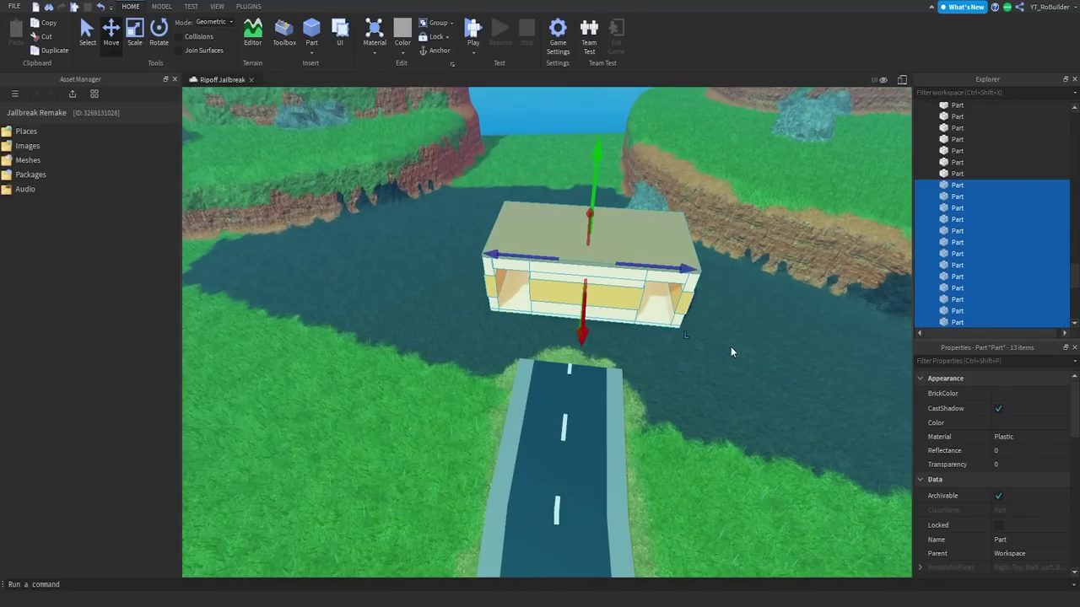
key(ctrl+g)
drag(585, 314, 584, 371)
click(725, 430)
right_drag(725, 430, 724, 430)
key(w)
key(s)
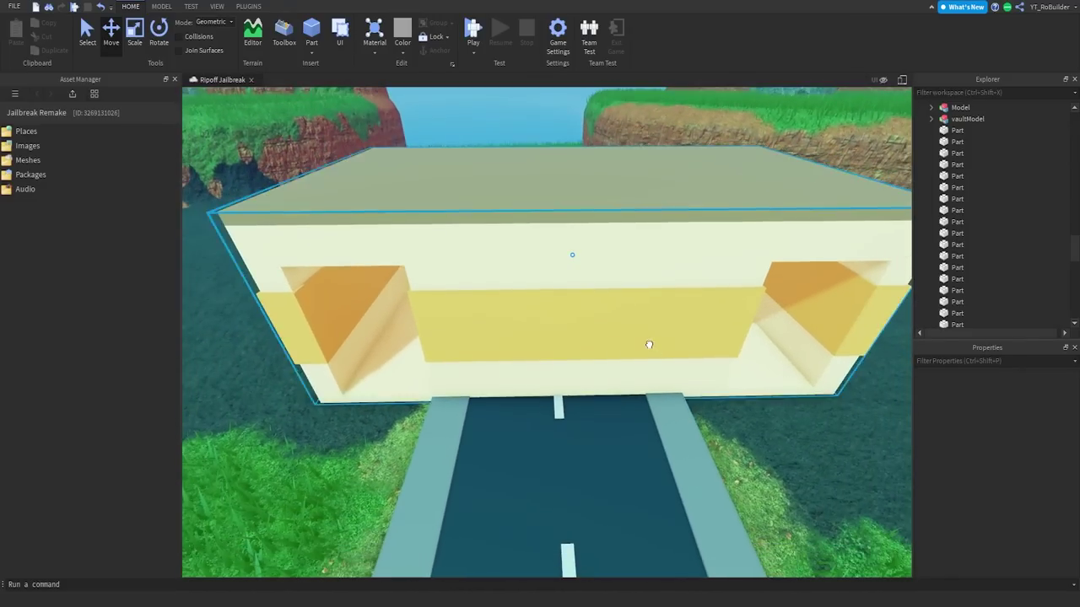
Step: Move the orange building model back from the road's end, leaving open ground between them
click(646, 343)
drag(552, 335, 554, 250)
right_drag(583, 310, 583, 312)
key(w)
key(s)
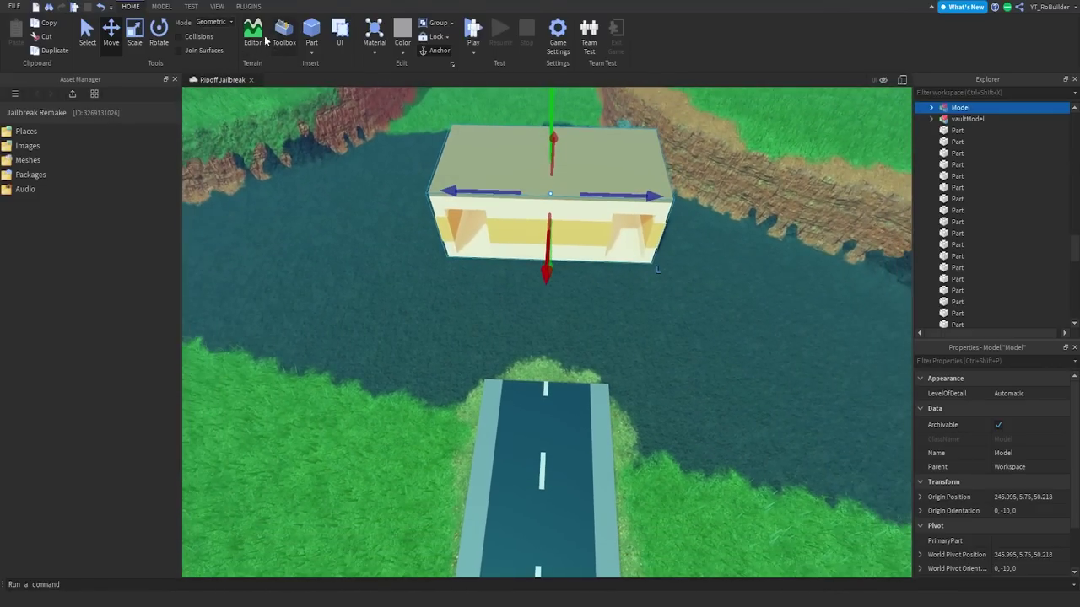
Step: Paint the ground between the road and the orange building with green grass, adding paler leafy grass around the road's end and building base
click(252, 36)
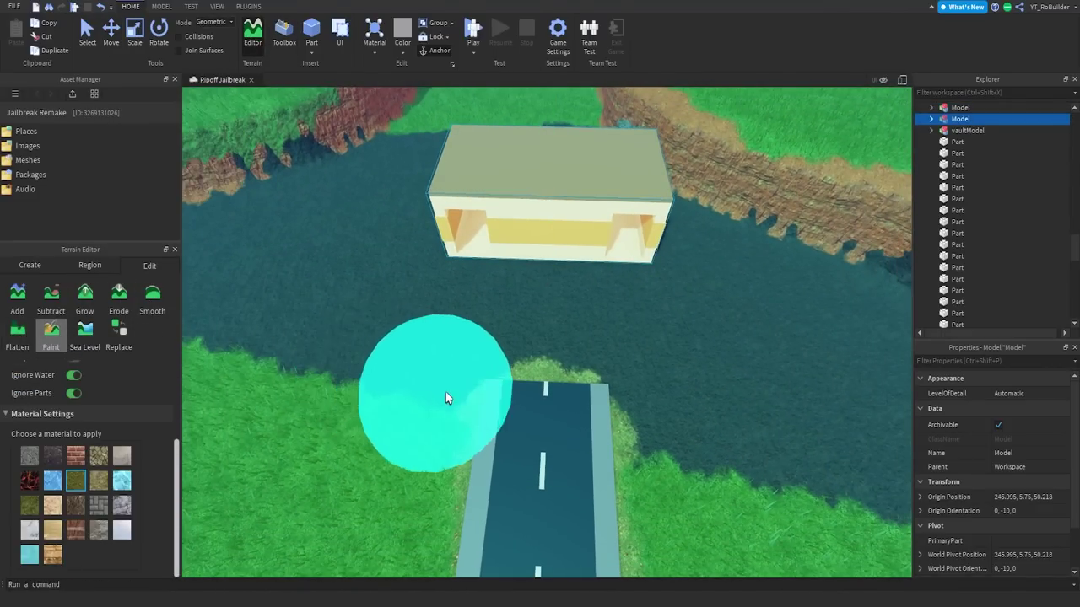
mouse_move(447, 393)
mouse_down()
mouse_move(471, 325)
mouse_move(533, 299)
mouse_move(600, 356)
mouse_move(511, 403)
mouse_up()
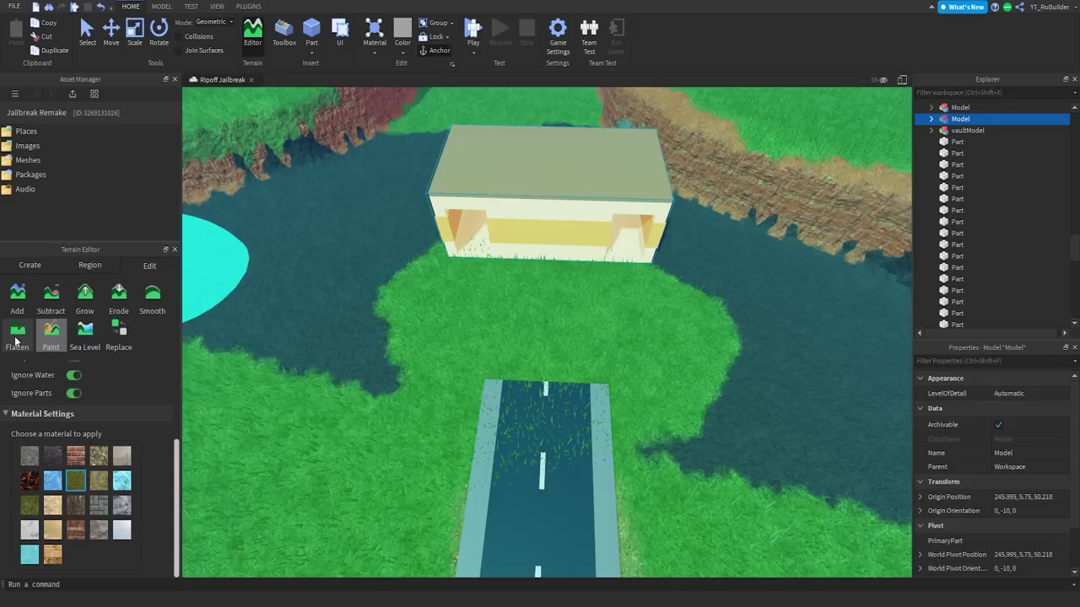
click(31, 504)
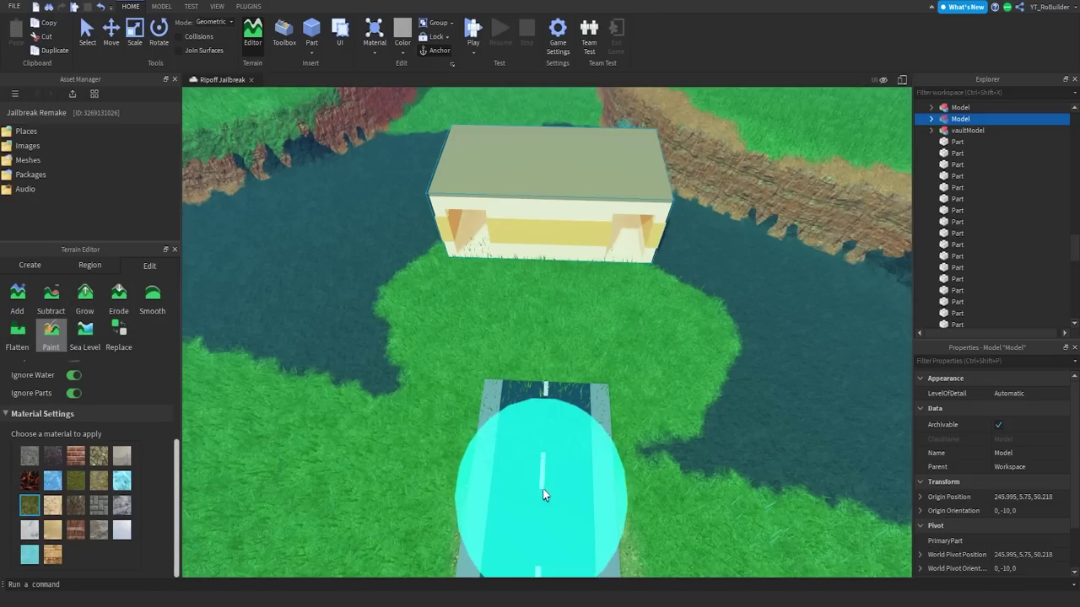
drag(545, 495, 549, 419)
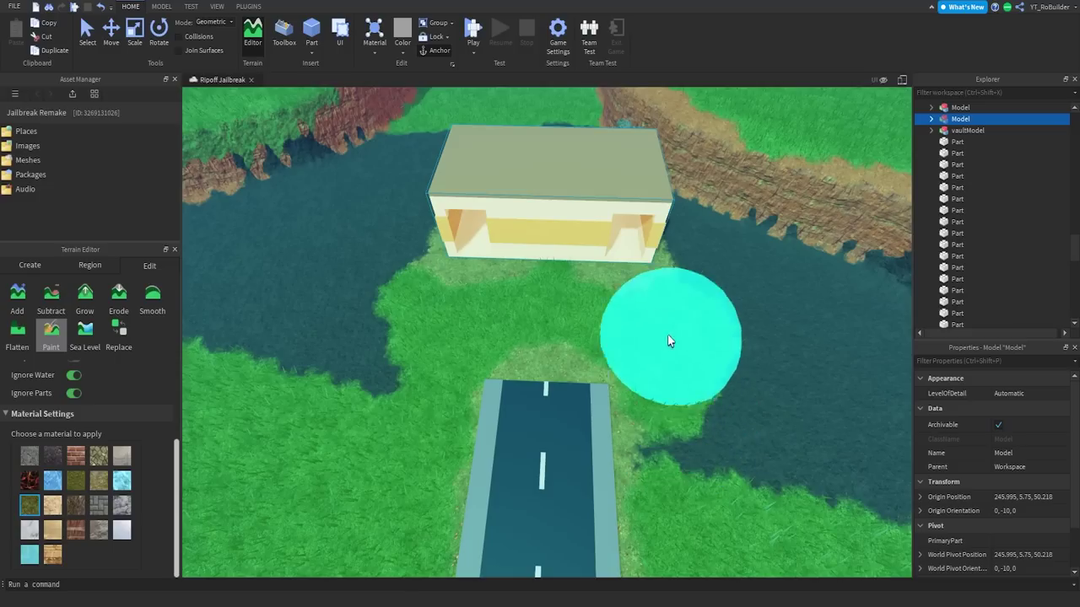
Step: Reduce the terrain brush's base size to 1 and extend the paler leafy grass along the road edges and around the orange building
scroll(92, 354, up, 3)
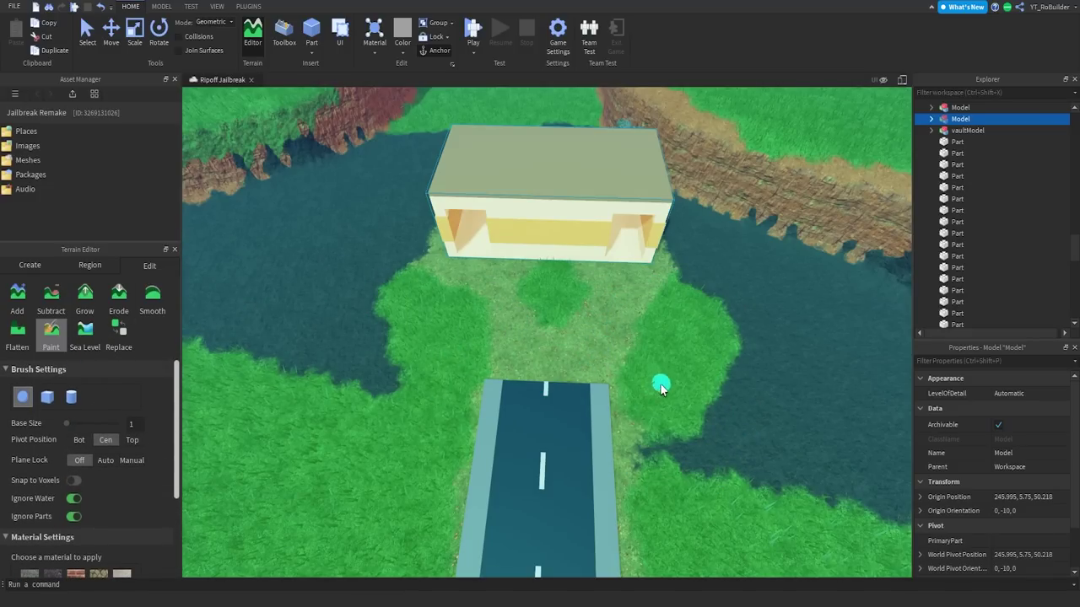
right_drag(660, 385, 660, 394)
drag(660, 395, 659, 380)
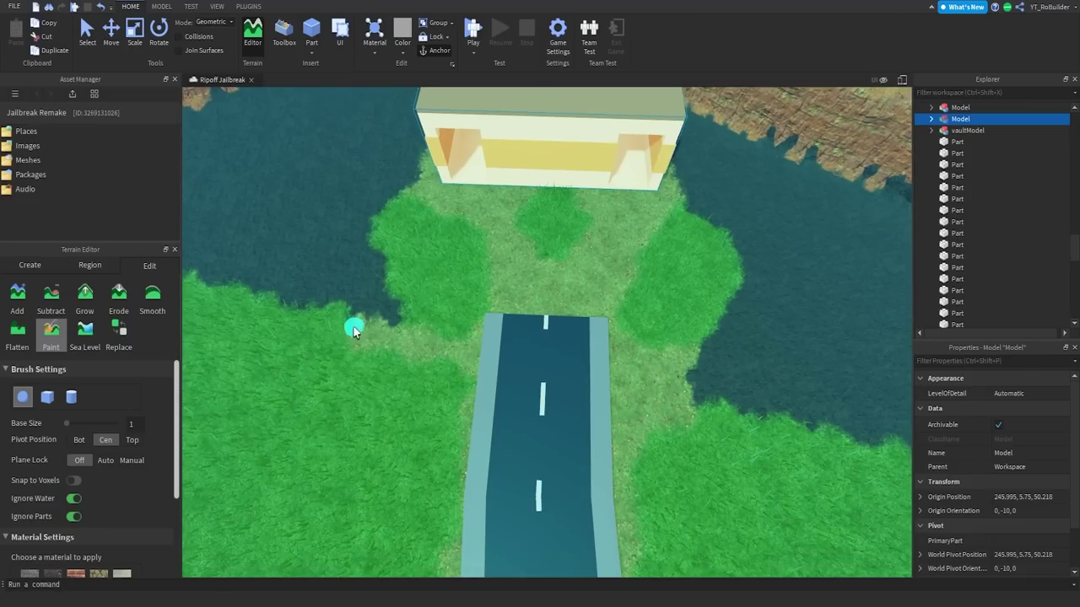
right_drag(464, 282, 468, 281)
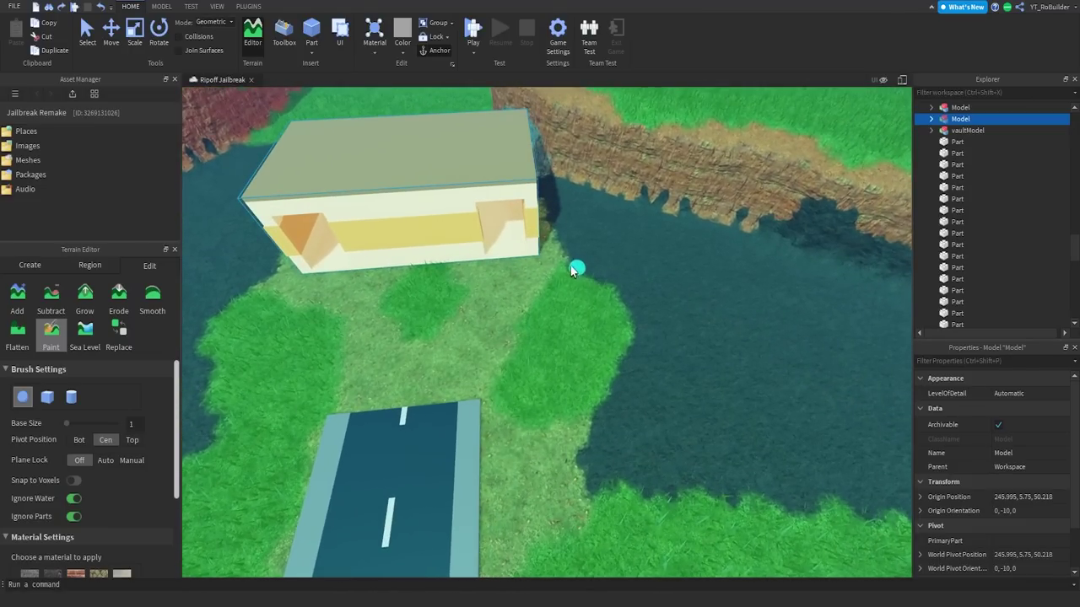
right_drag(499, 232, 499, 232)
key(s)
drag(610, 228, 586, 253)
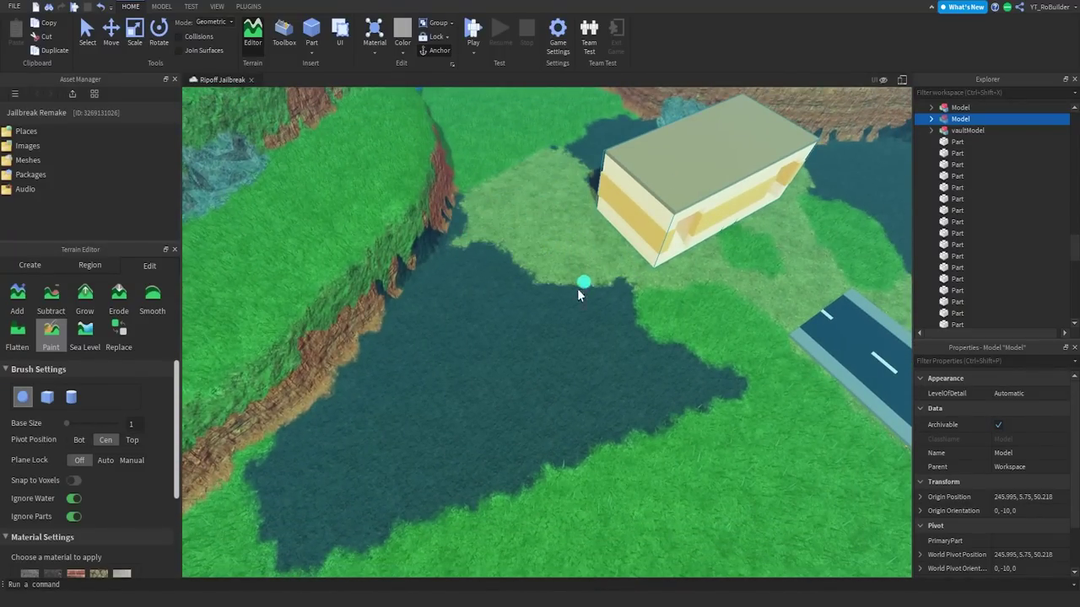
Step: Paint the remaining dark ground between the cliffs and the orange building with green grass, and close the terrain editor
scroll(173, 454, down, 5)
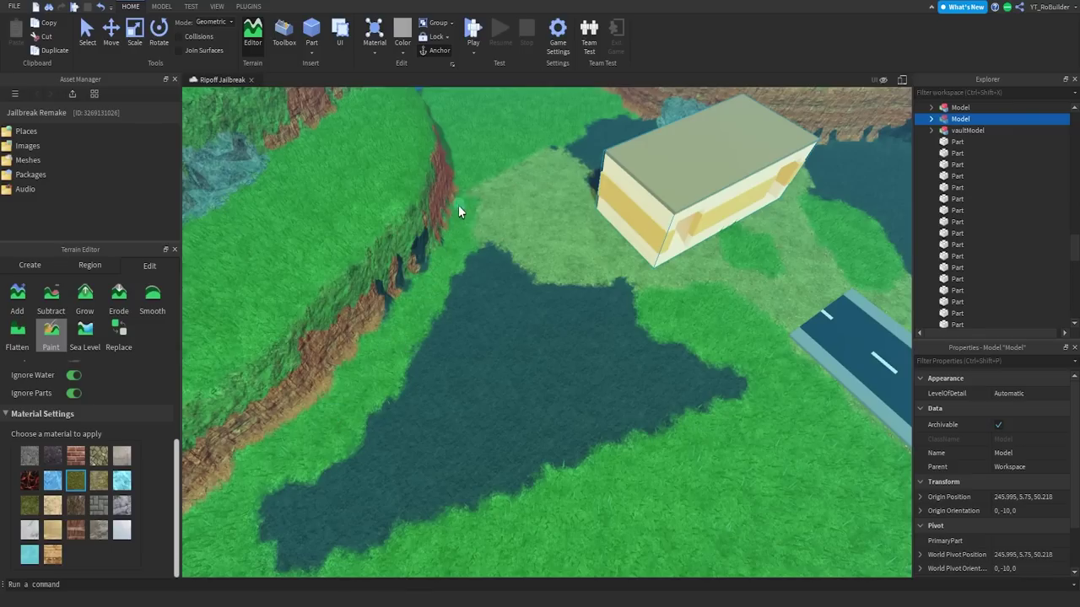
mouse_move(458, 211)
mouse_down()
mouse_move(586, 273)
mouse_move(532, 463)
mouse_up()
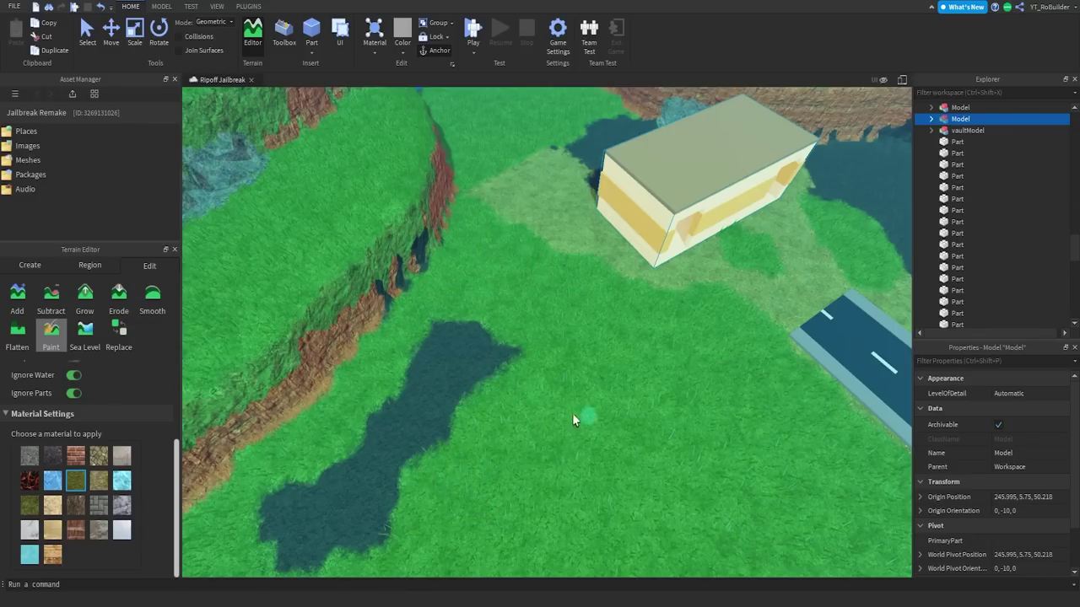
key(s)
mouse_move(517, 312)
mouse_down()
mouse_move(390, 491)
mouse_move(428, 451)
mouse_up()
right_drag(668, 372, 672, 356)
mouse_move(692, 282)
mouse_down()
mouse_move(677, 276)
mouse_move(720, 365)
mouse_up()
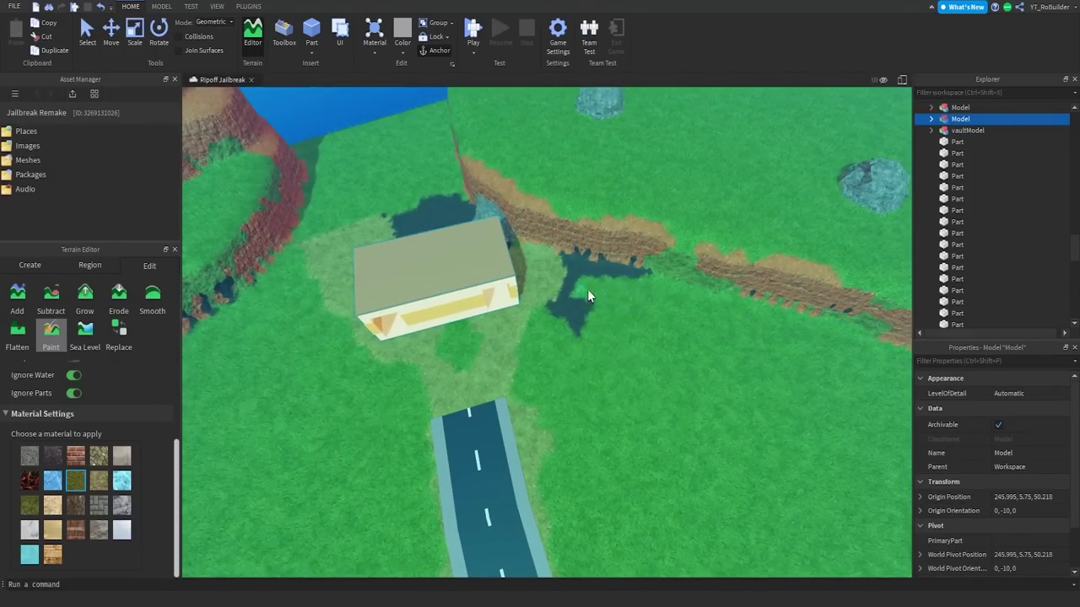
right_drag(597, 364, 613, 373)
scroll(598, 364, up, 5)
scroll(592, 307, up, 4)
scroll(593, 307, down, 8)
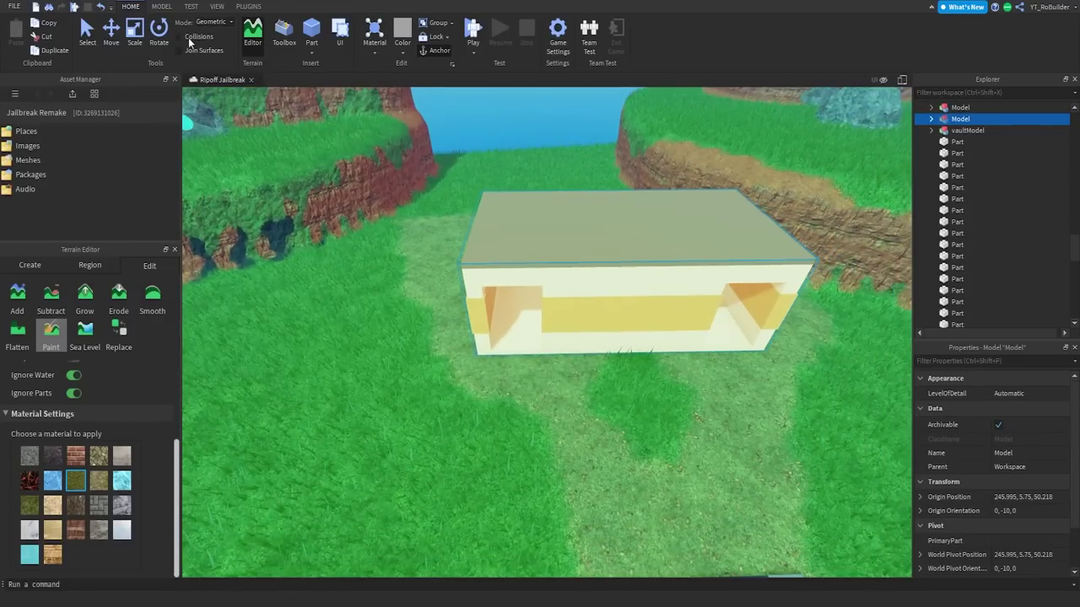
click(255, 34)
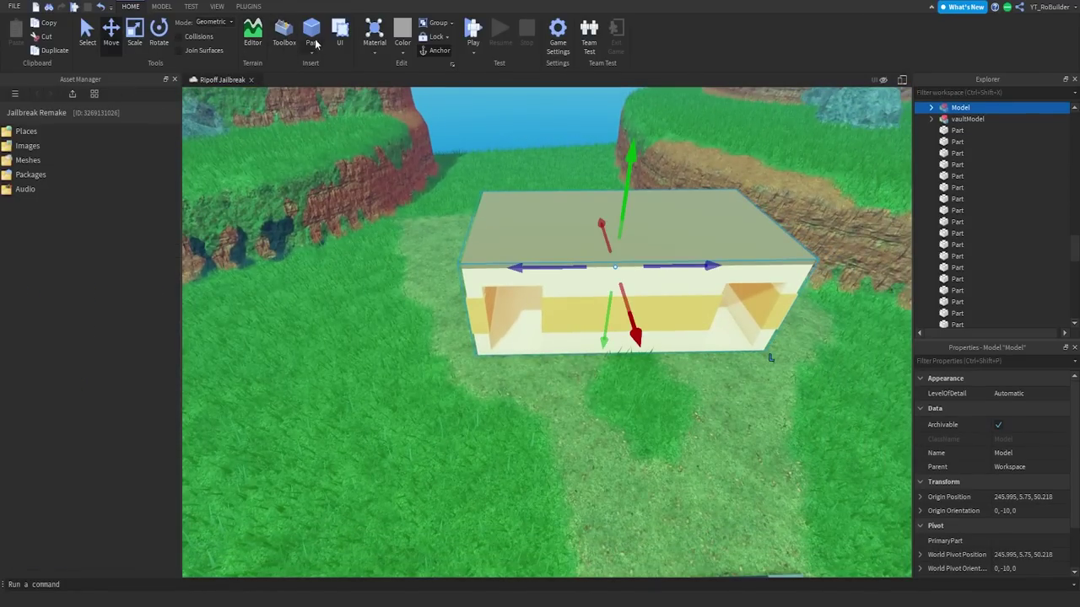
Step: Insert a cylinder, stretch it to the height of the orange building's left opening, and copy it into three upright bars
click(332, 105)
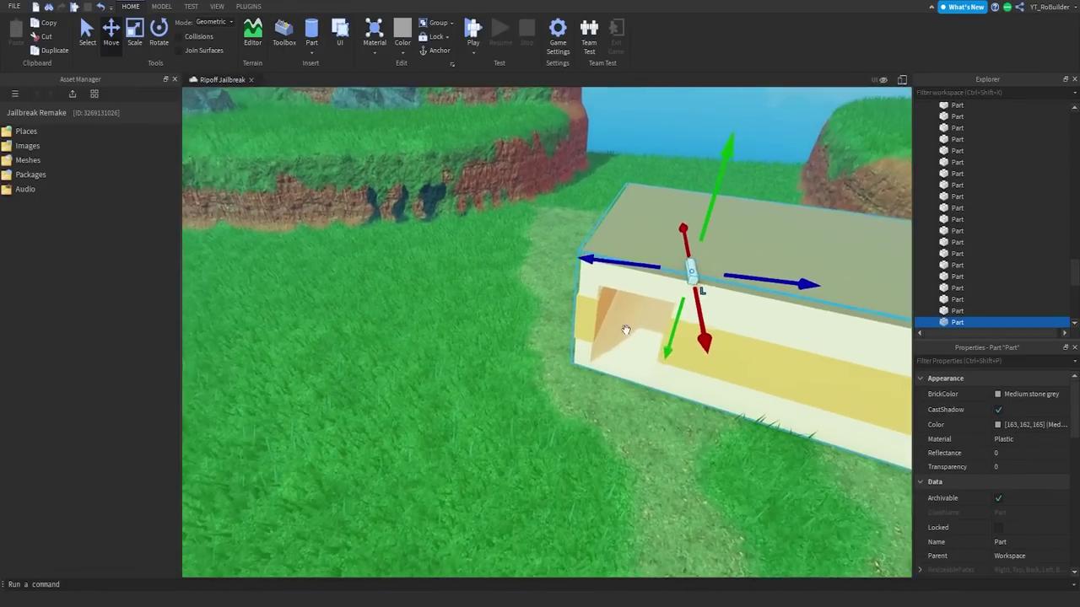
click(136, 32)
key(w)
right_drag(583, 291, 594, 311)
drag(590, 316, 603, 243)
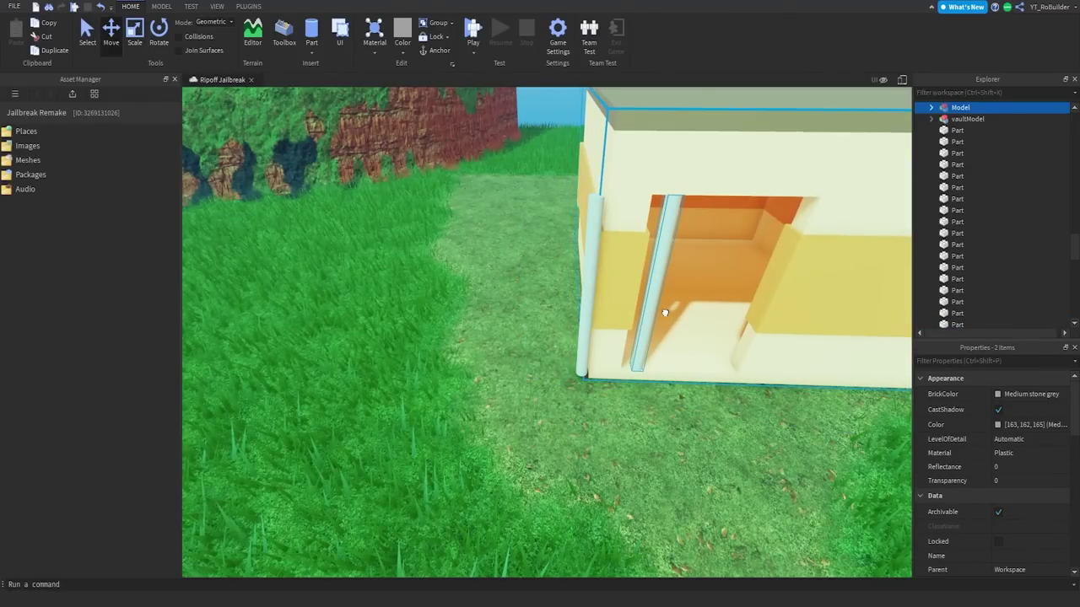
click(675, 320)
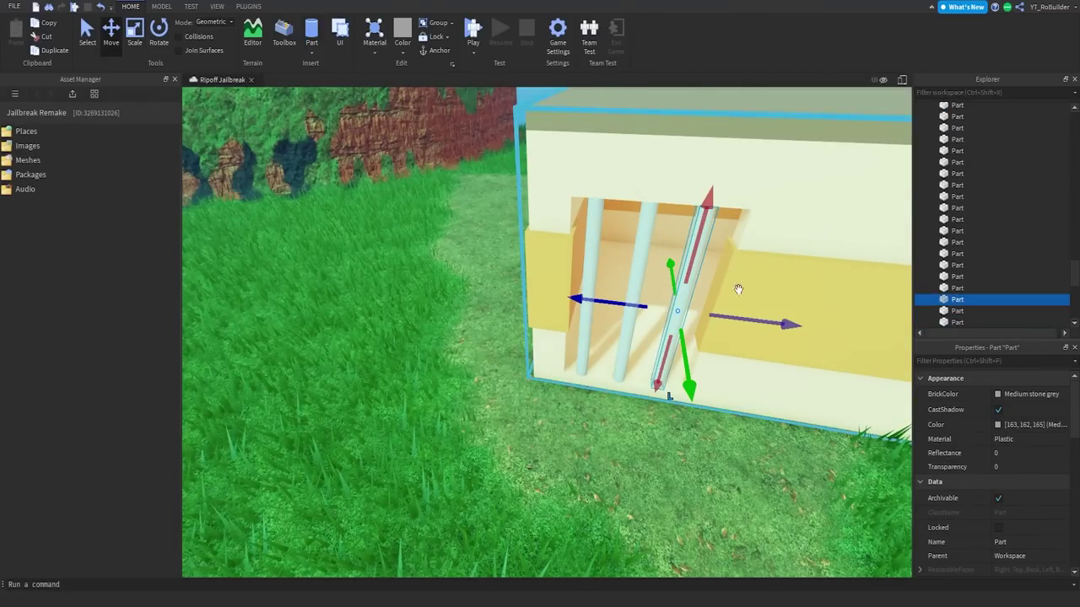
Step: Duplicate the orange wall band, resize the copy into a thin crossbar over the three bars, and colour it Fossil
alt+click(776, 279)
key(ctrl+d)
drag(806, 310, 695, 300)
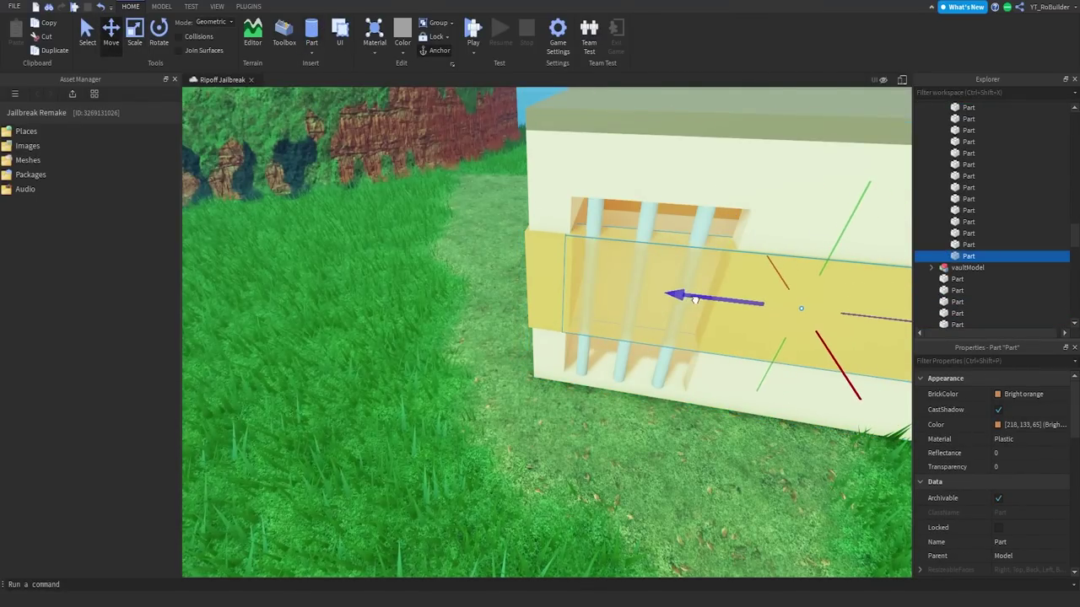
key(ctrl+3)
drag(862, 223, 846, 268)
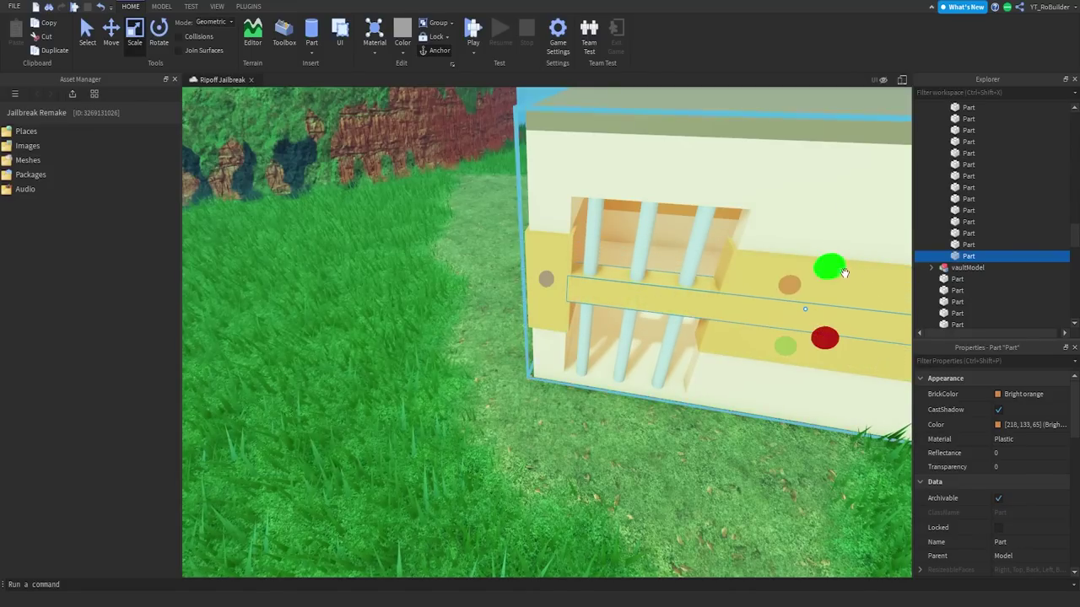
right_drag(844, 272, 829, 275)
drag(829, 275, 737, 278)
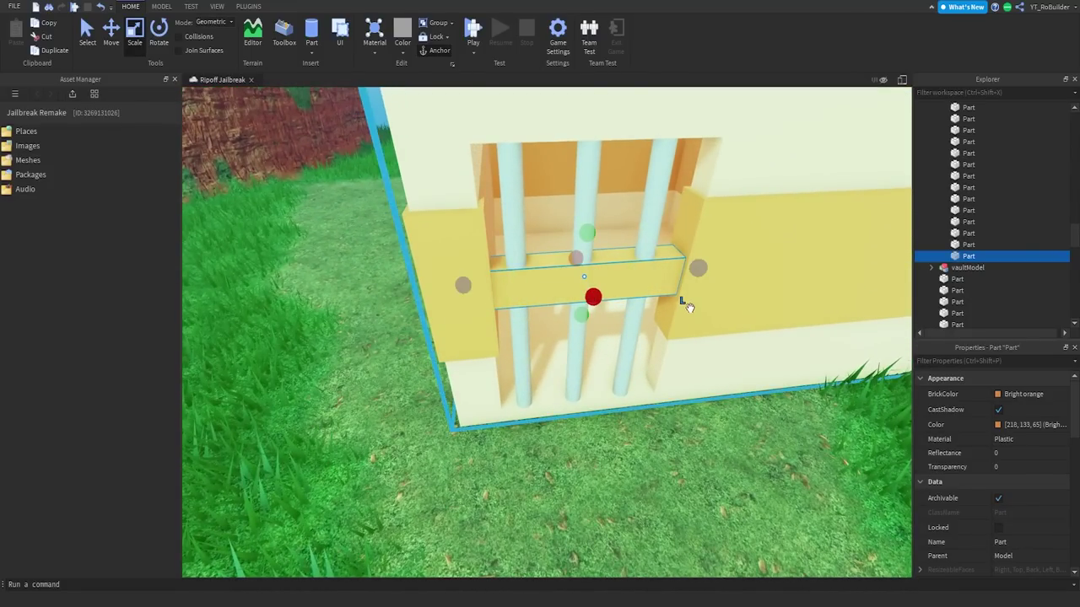
click(975, 393)
click(1023, 600)
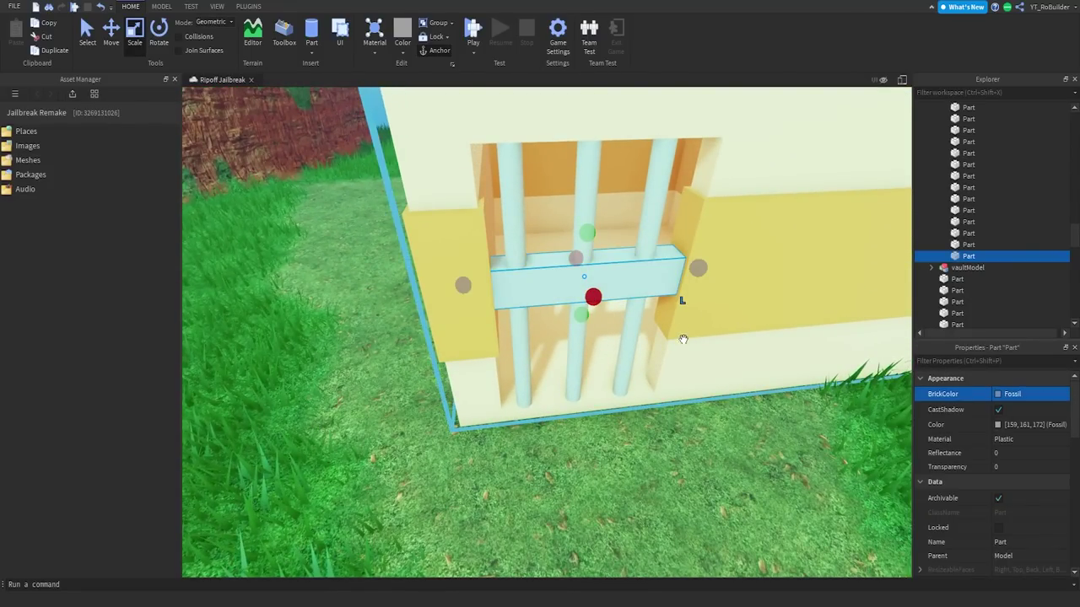
Step: Group the bars and crossbar into one model and place a copy in the building's right opening
click(745, 433)
right_drag(746, 434, 515, 315)
key(s)
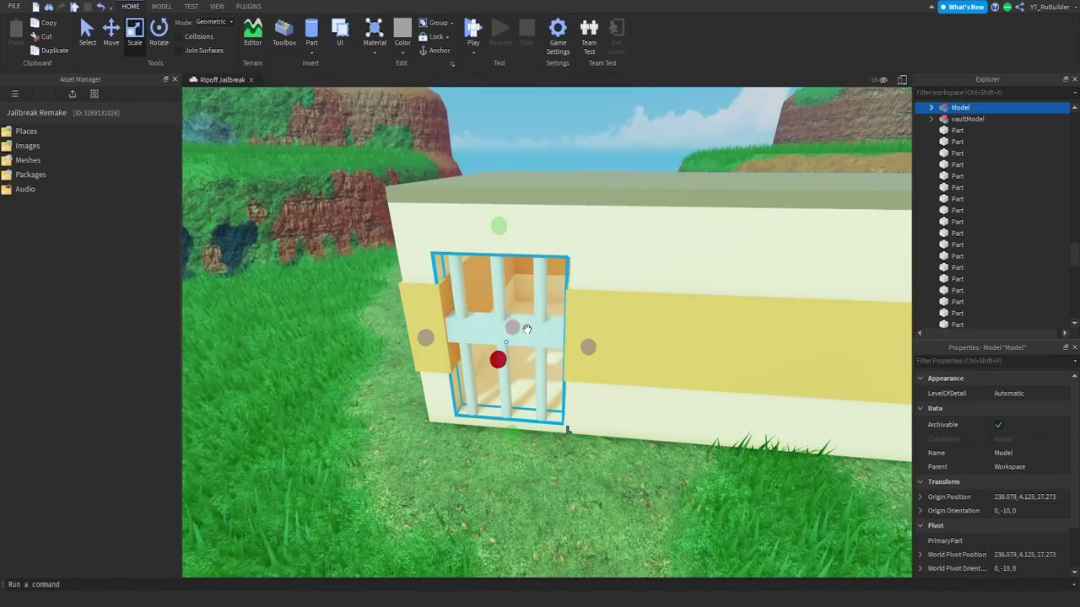
key(d)
drag(557, 346, 779, 385)
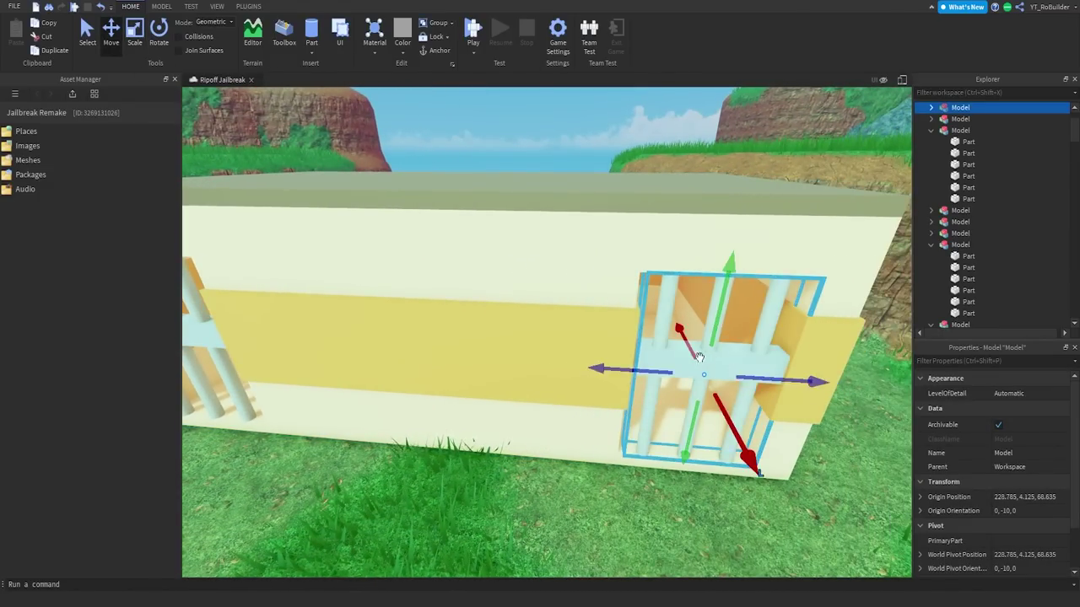
key(s)
right_drag(700, 357, 682, 350)
click(682, 349)
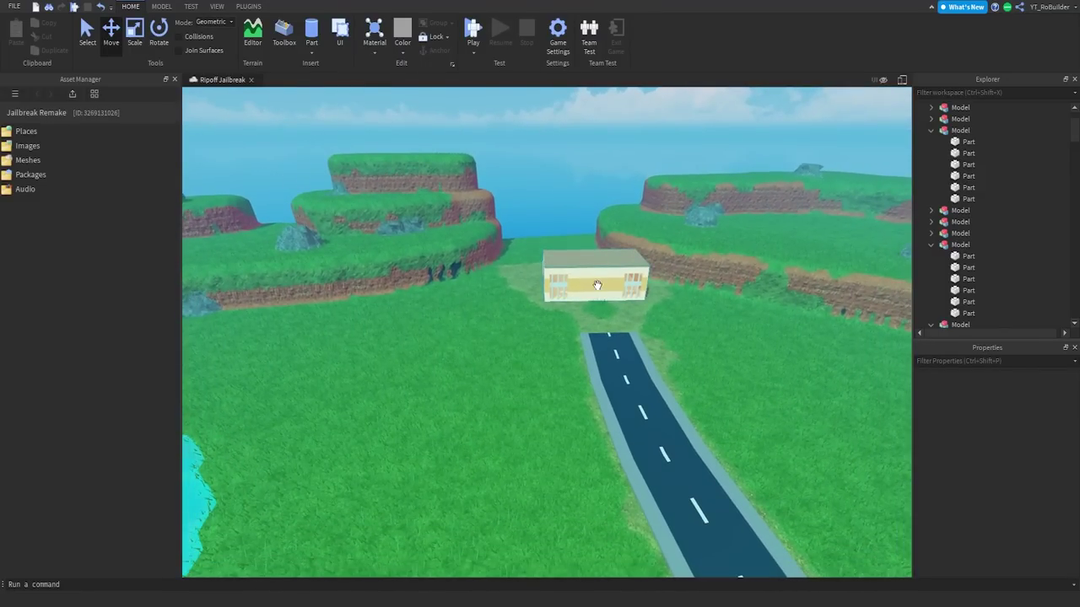
Step: Delete the overlapping curb piece inside the vault building's entrance and shorten the adjoining curb toward the wall
key(w)
right_drag(598, 285, 599, 286)
key(s)
scroll(658, 369, up, 8)
right_drag(685, 431, 686, 433)
key(w)
key(w)
key(s)
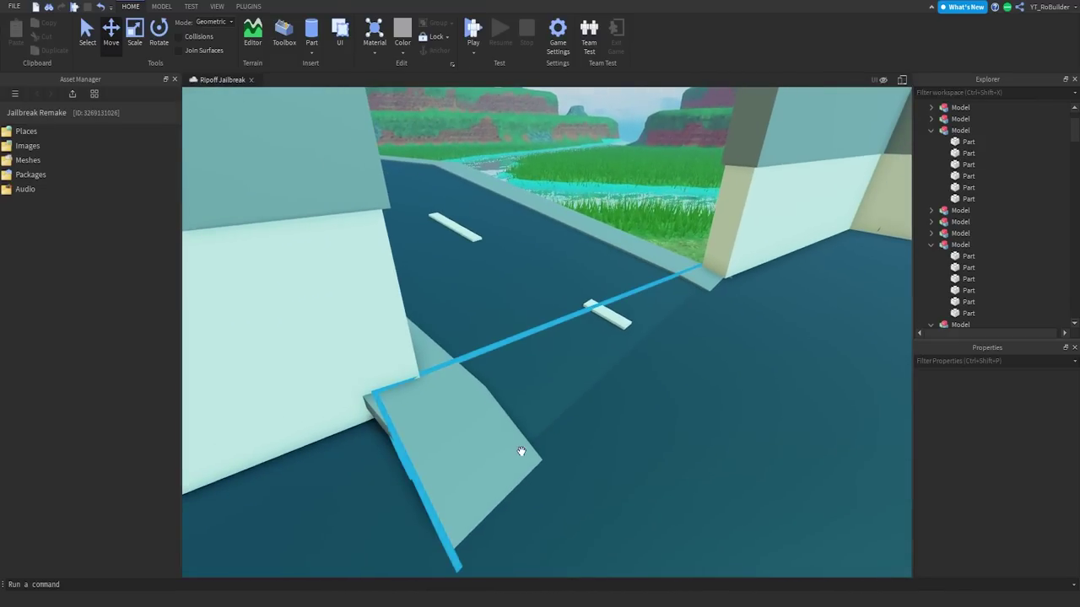
click(521, 453)
key(Delete)
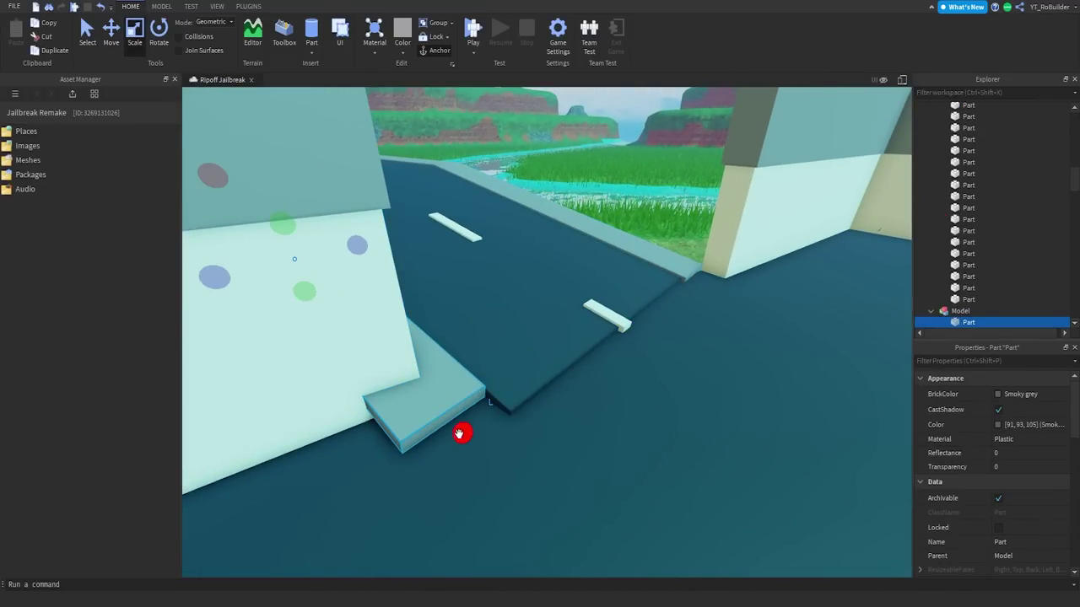
drag(460, 433, 413, 404)
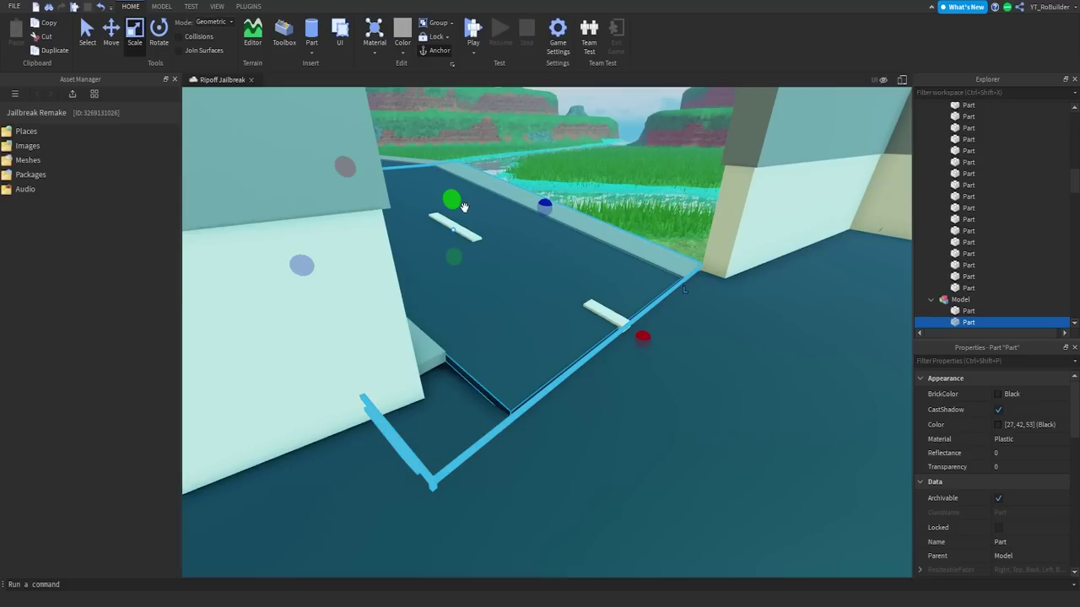
key(ctrl+z)
key(ctrl+z)
key(ctrl+z)
key(ctrl+z)
key(ctrl+y)
key(ctrl+y)
key(ctrl+y)
key(ctrl+y)
Step: Examine the map's road, river, vault building and orange building from above
click(540, 160)
key(w)
right_drag(553, 172, 553, 171)
key(s)
key(w)
key(s)
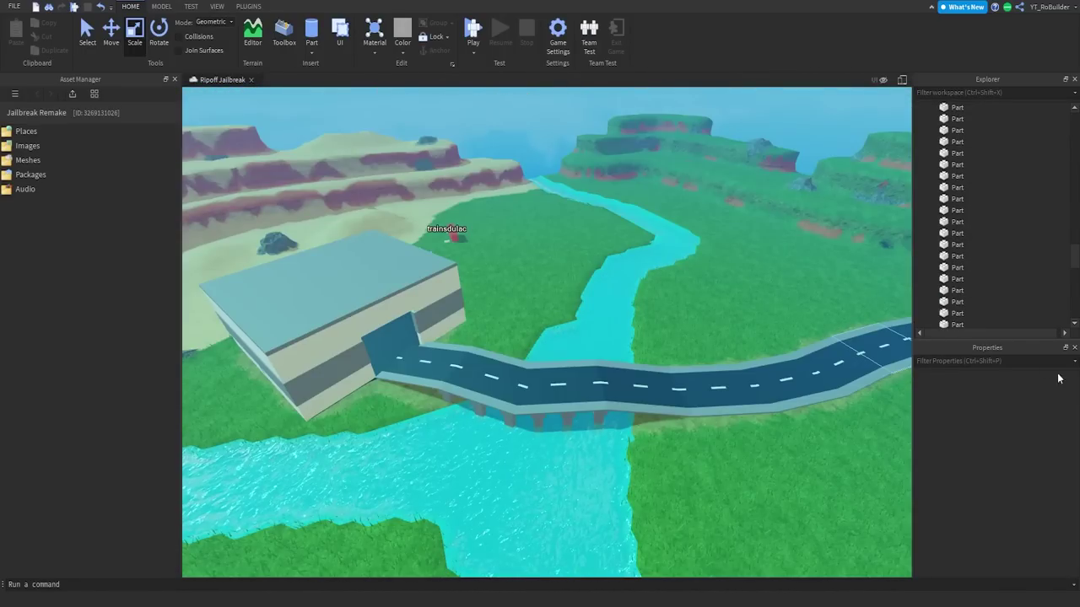
scroll(746, 372, down, 6)
right_drag(774, 375, 670, 420)
scroll(688, 397, up, 7)
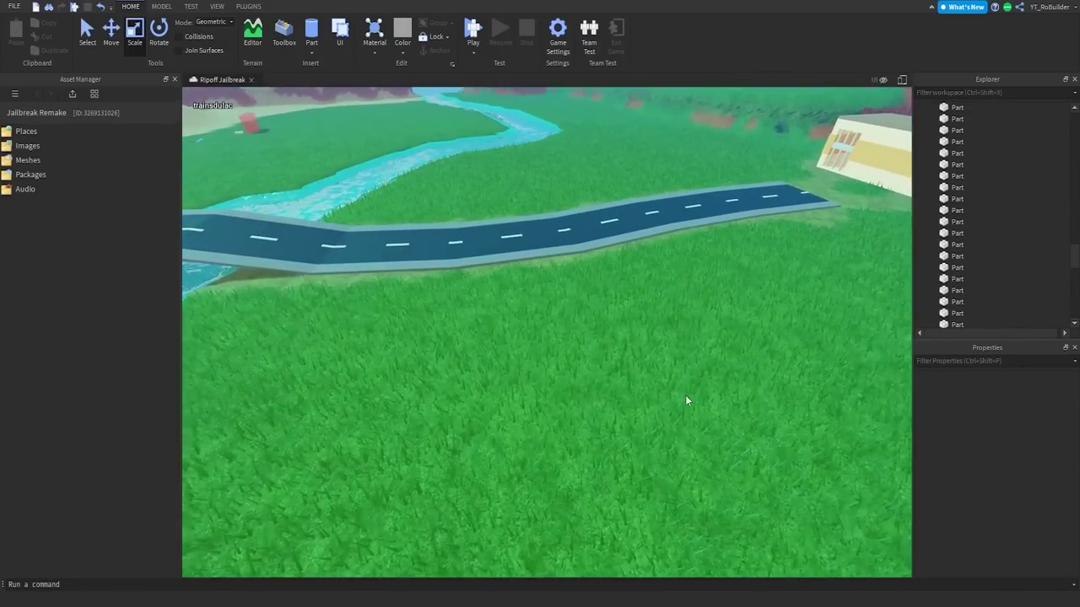
scroll(668, 404, up, 6)
scroll(662, 403, down, 8)
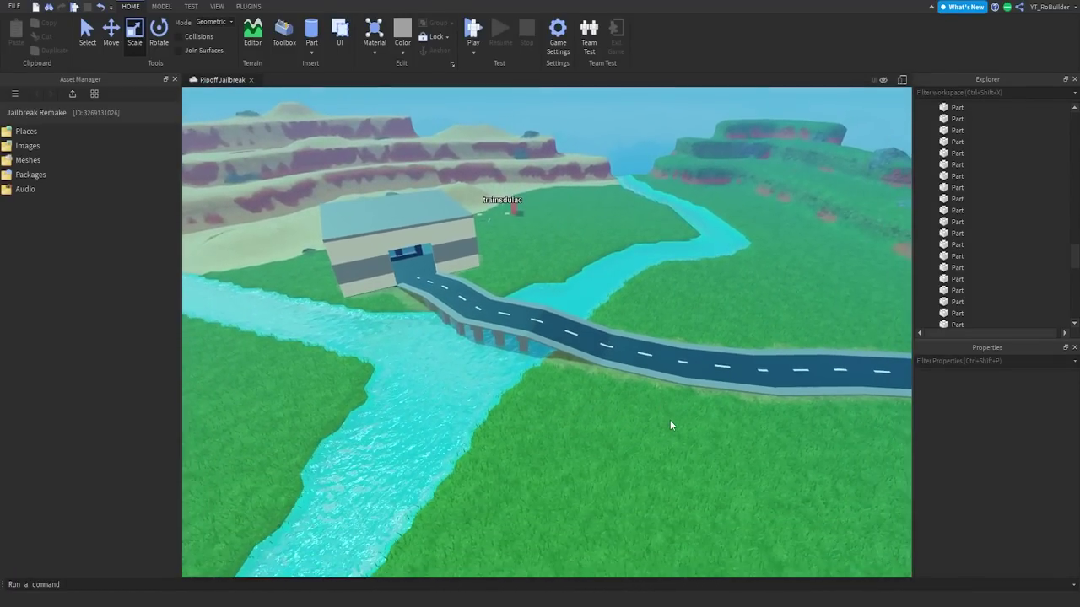
scroll(663, 420, up, 1)
Step: Switch to the Blender file with the low-poly assets and examine its tree models
mouse_move(427, 605)
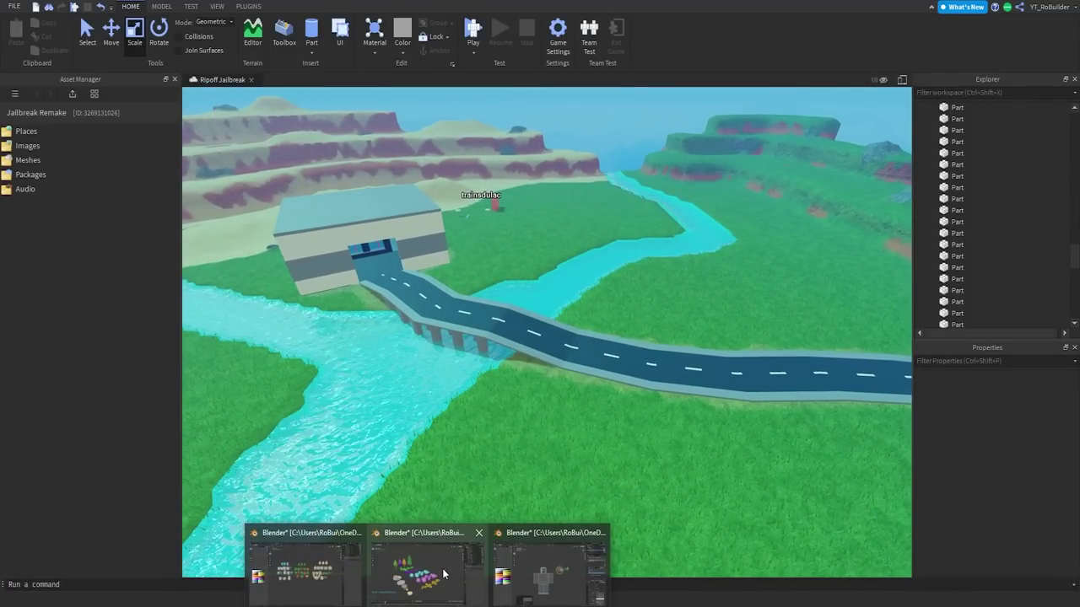
click(444, 574)
middle_drag(410, 214, 500, 238)
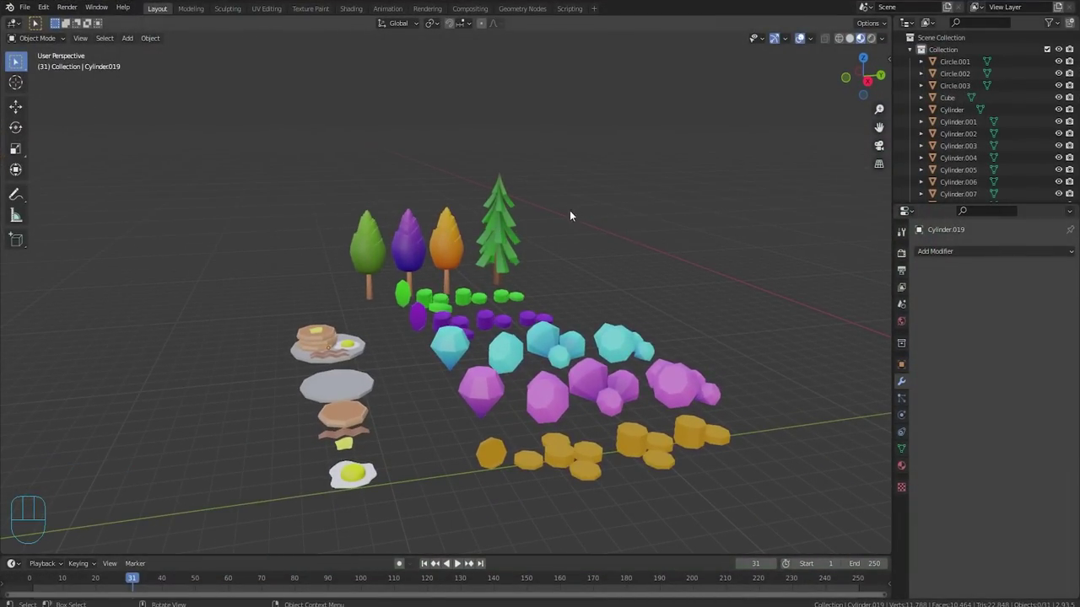
middle_drag(469, 328, 506, 334)
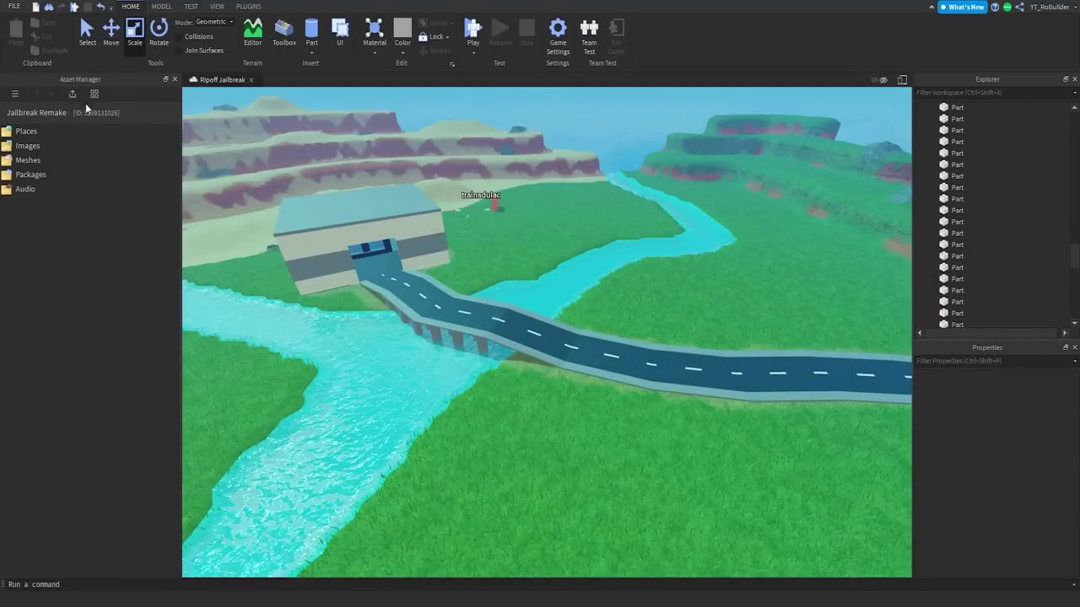
Step: Switch back to Roblox Studio and bulk import Pine Tree.fbx, Orange Pile Tree.fbx and Green Pile Tree.fbx
click(74, 95)
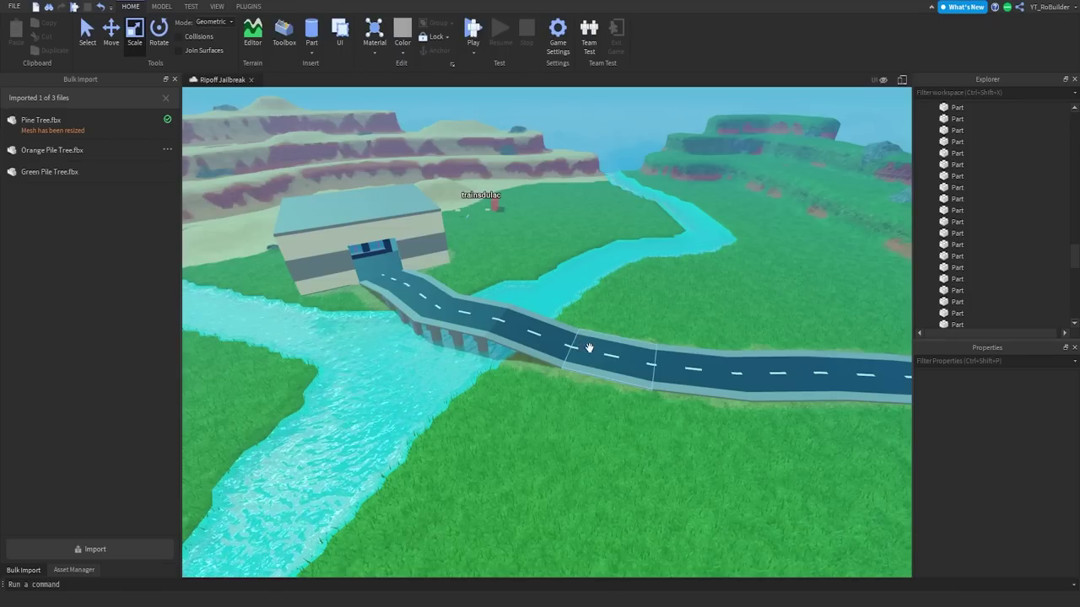
scroll(592, 331, down, 3)
right_drag(603, 350, 603, 350)
key(d)
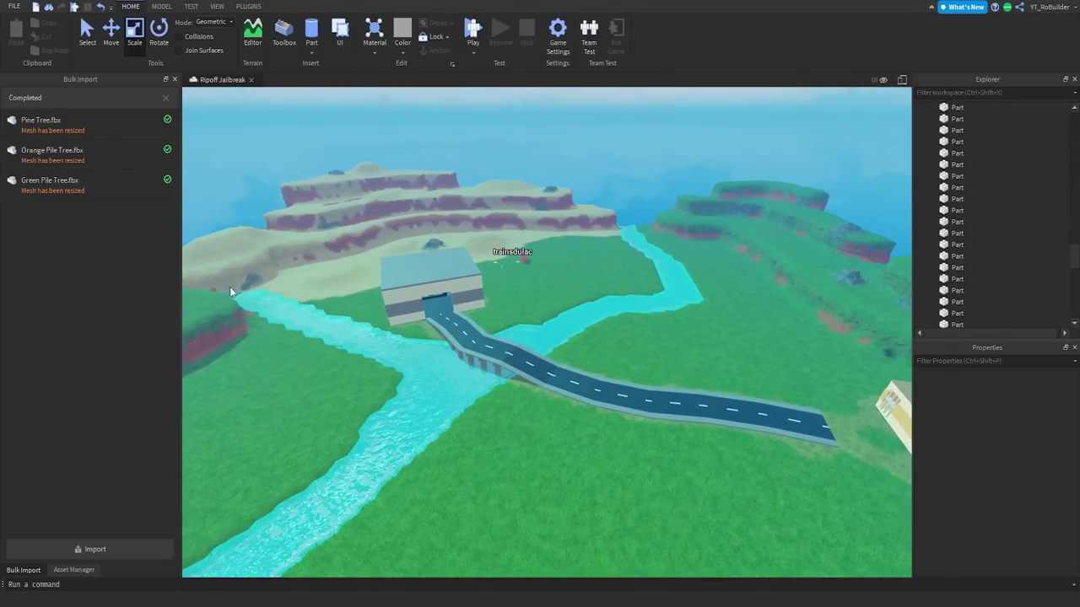
Step: Examine the trees placed around the river and road, and the tree planter in front of the barred orange building
right_drag(541, 303, 535, 313)
key(a)
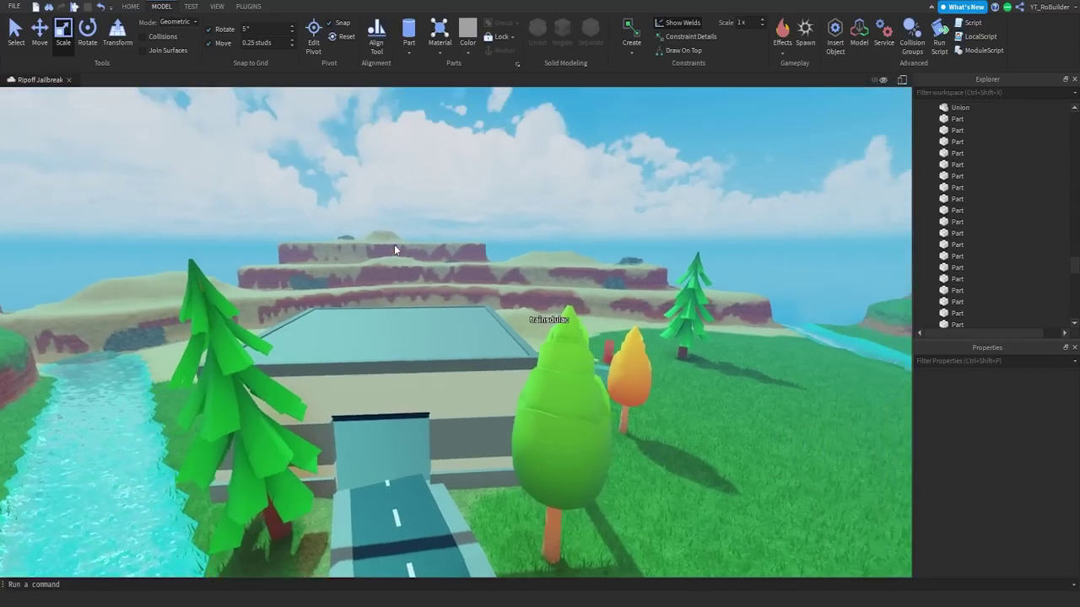
key(s)
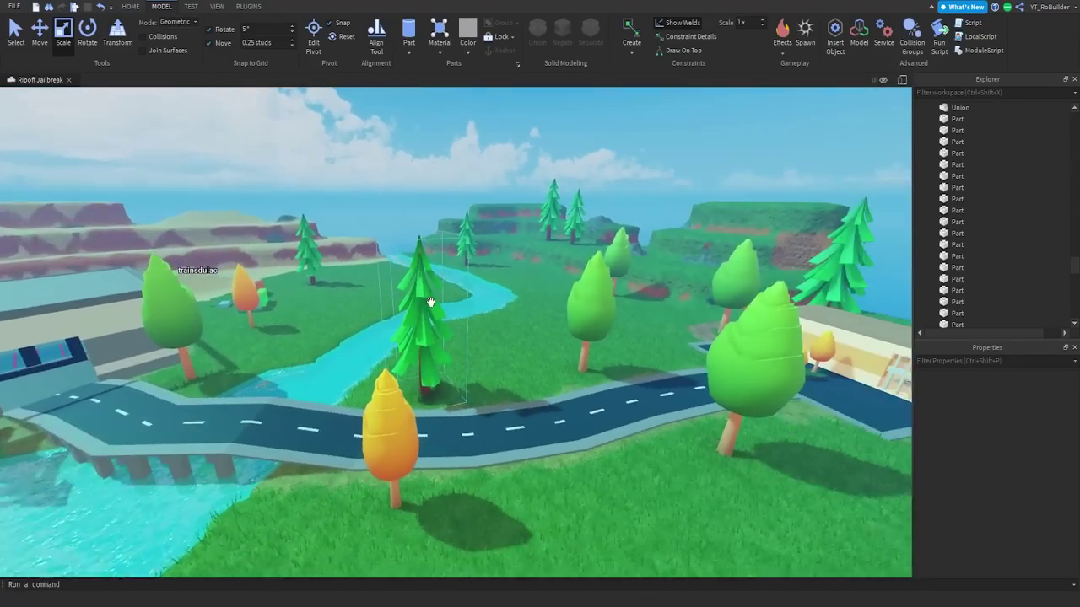
key(a)
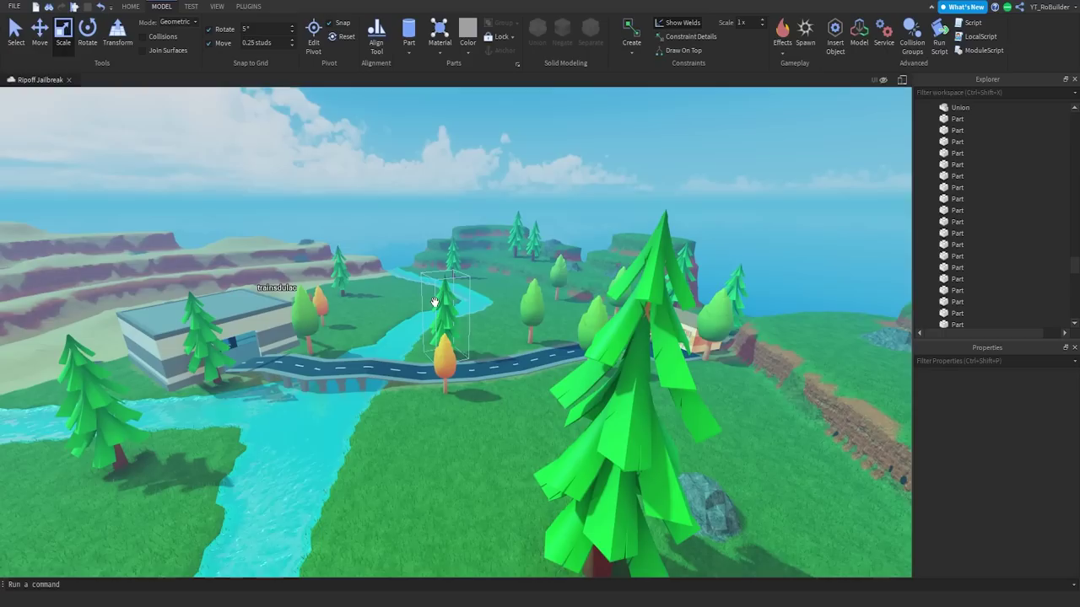
key(w)
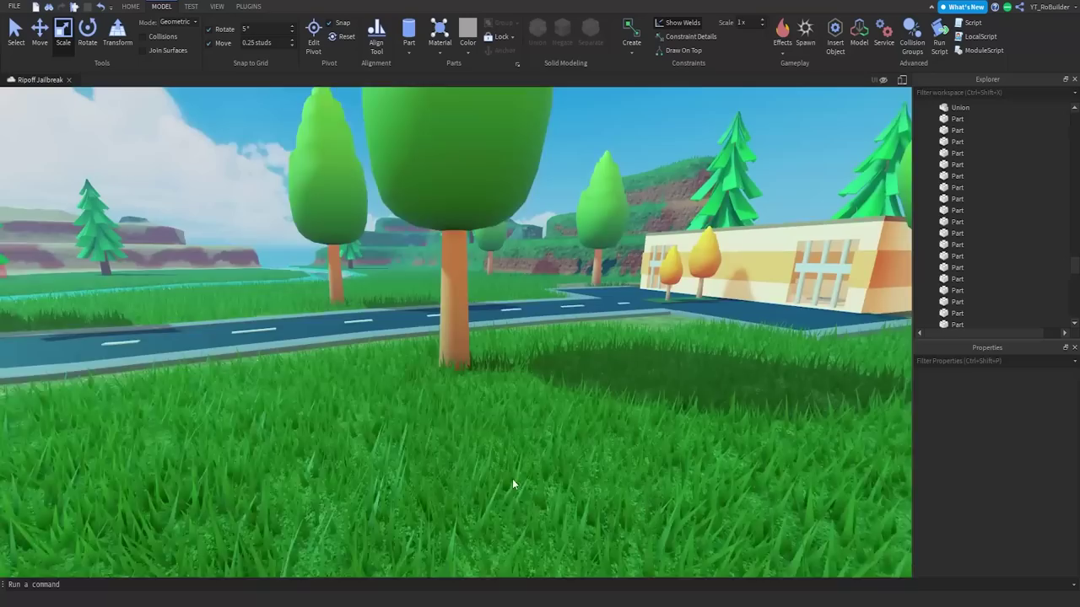
key(w)
right_drag(608, 405, 608, 405)
key(s)
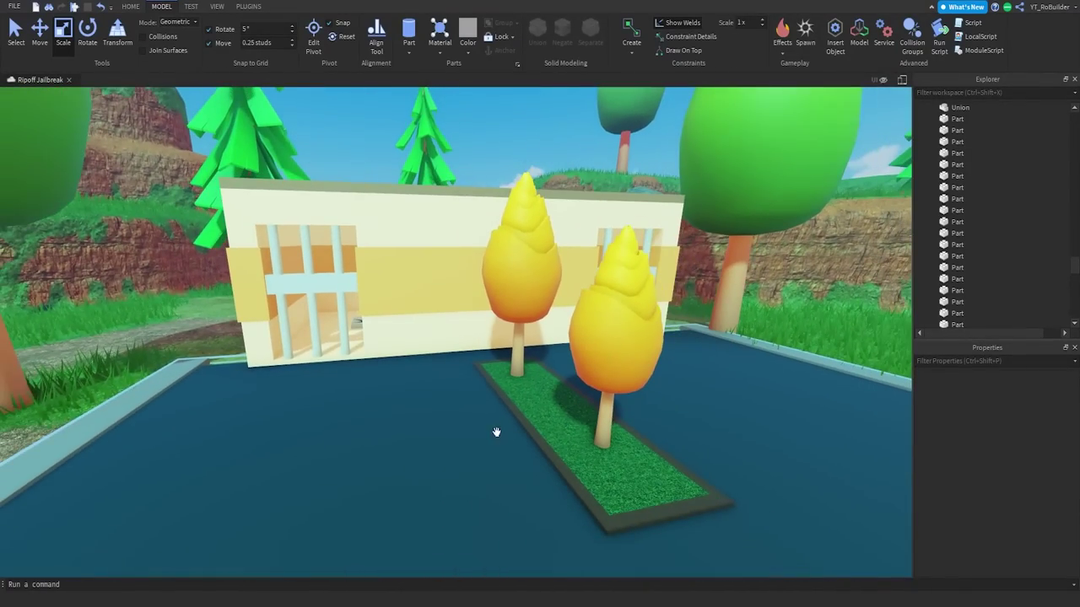
right_drag(492, 397, 461, 376)
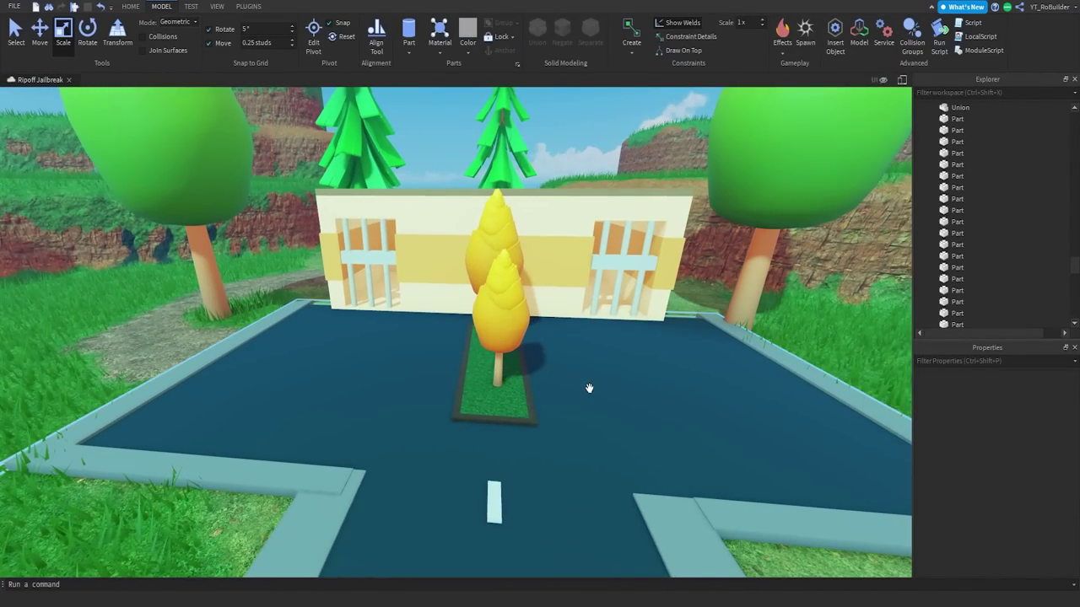
key(w)
right_drag(528, 378, 528, 380)
Step: Examine the yellow jeep parked inside the red rock cave behind the orange building
key(w)
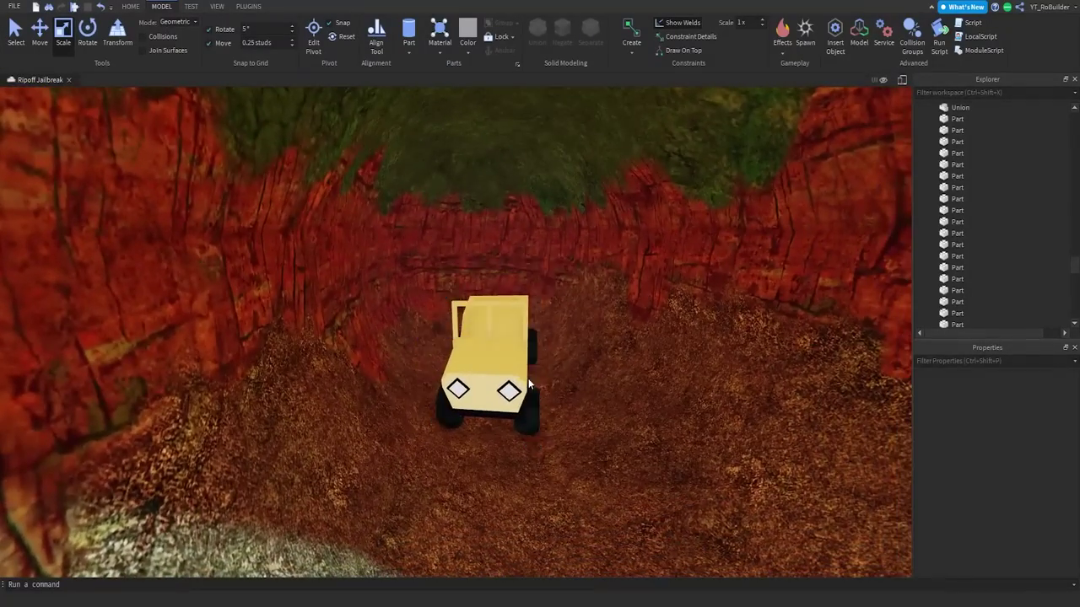
key(d)
key(w)
right_drag(464, 404, 464, 405)
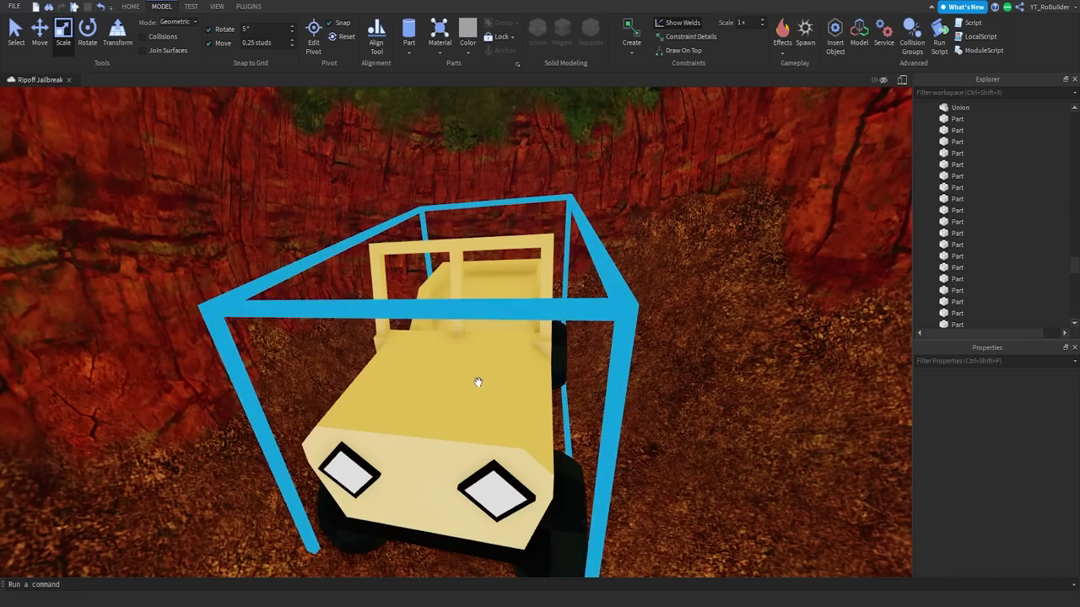
scroll(478, 382, down, 7)
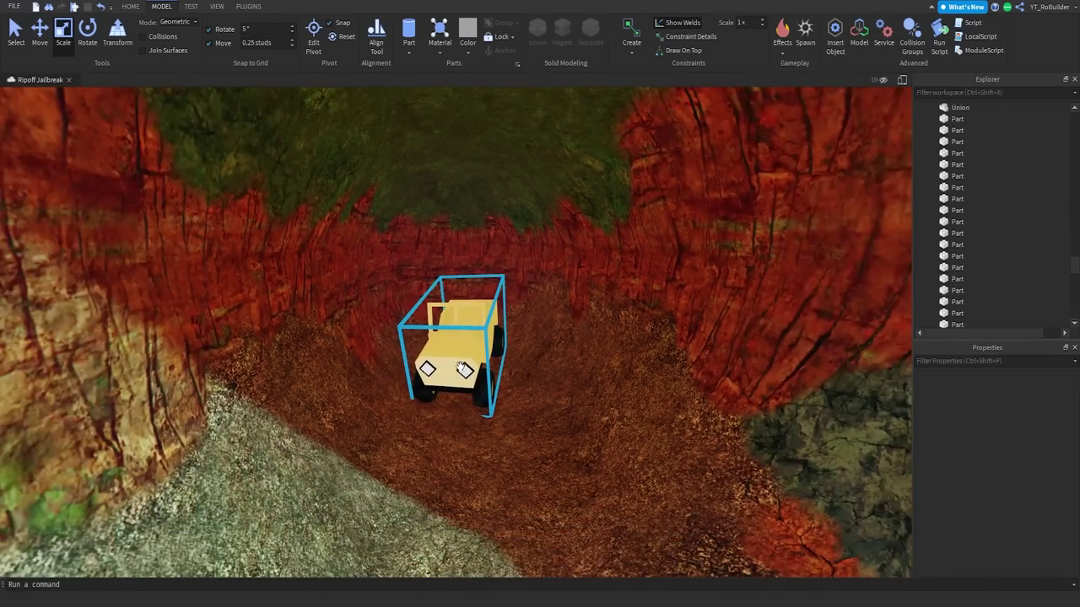
scroll(463, 371, down, 15)
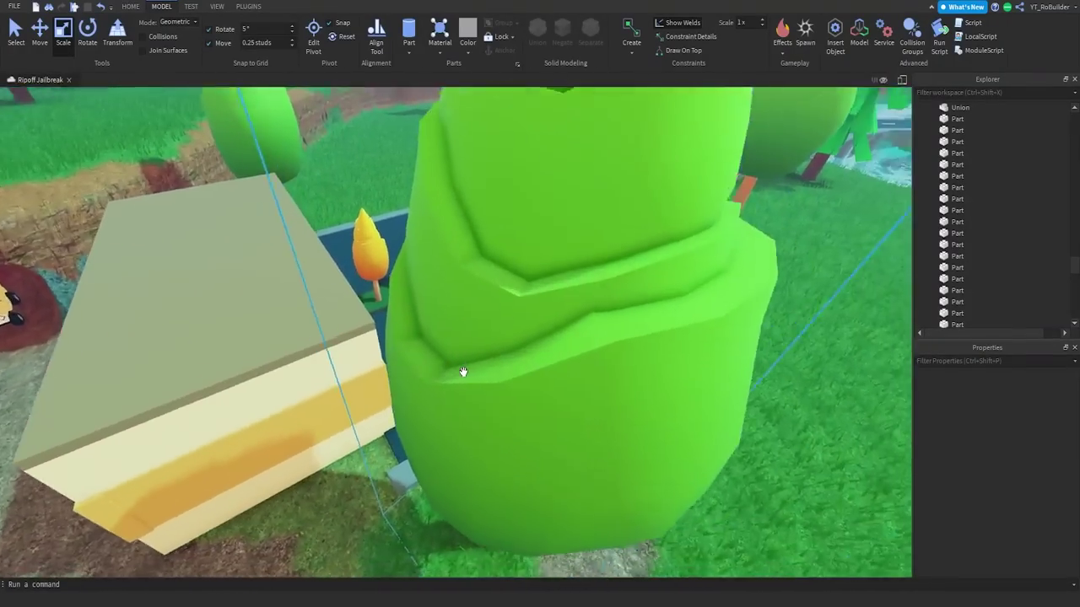
Step: Delete the road section between the bridge and the vault building's entrance
key(w)
right_drag(463, 371, 463, 372)
key(w)
key(w)
key(w)
scroll(462, 371, up, 15)
key(a)
key(d)
key(w)
key(w)
right_drag(463, 372, 404, 331)
key(s)
key(w)
key(s)
click(450, 413)
key(Delete)
key(w)
key(s)
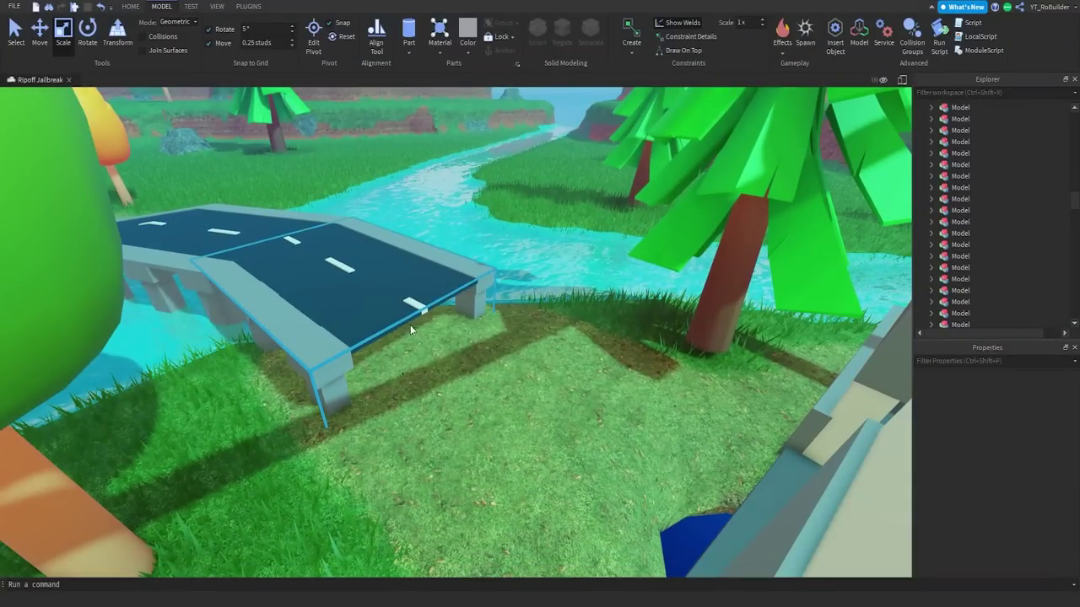
Step: Grow sand terrain into the hole at the vault building's entrance using brush size 12 and strength 1
right_drag(545, 422, 545, 422)
key(w)
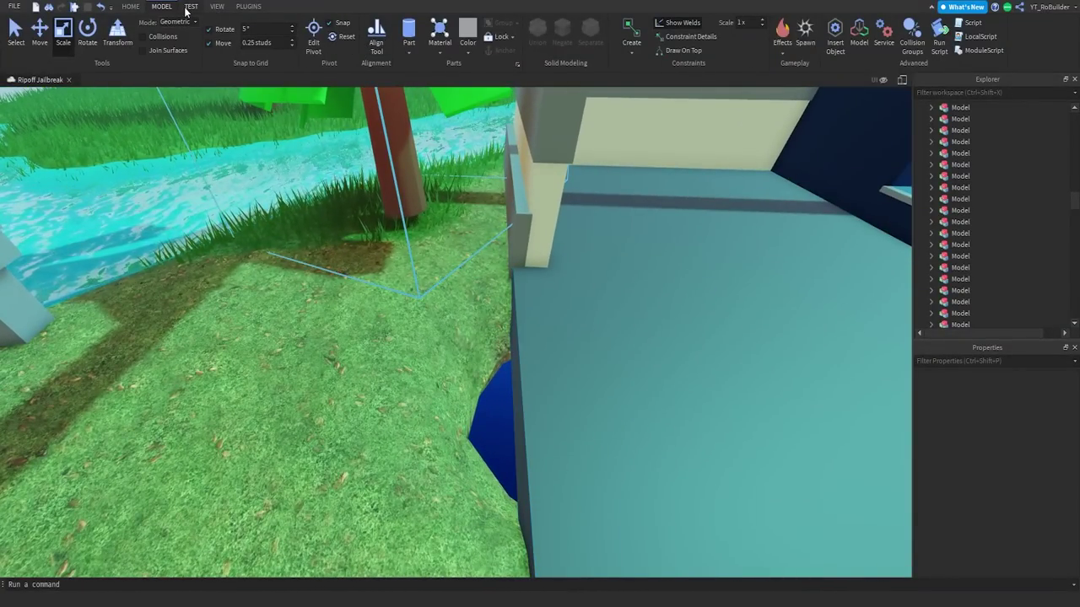
click(131, 6)
click(252, 35)
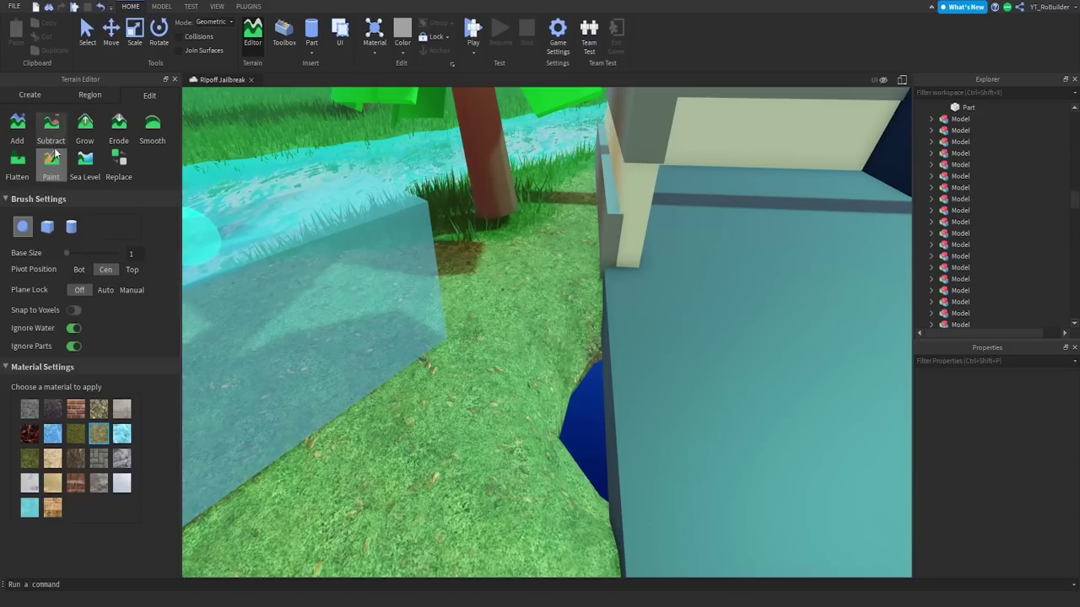
click(82, 133)
drag(494, 347, 506, 346)
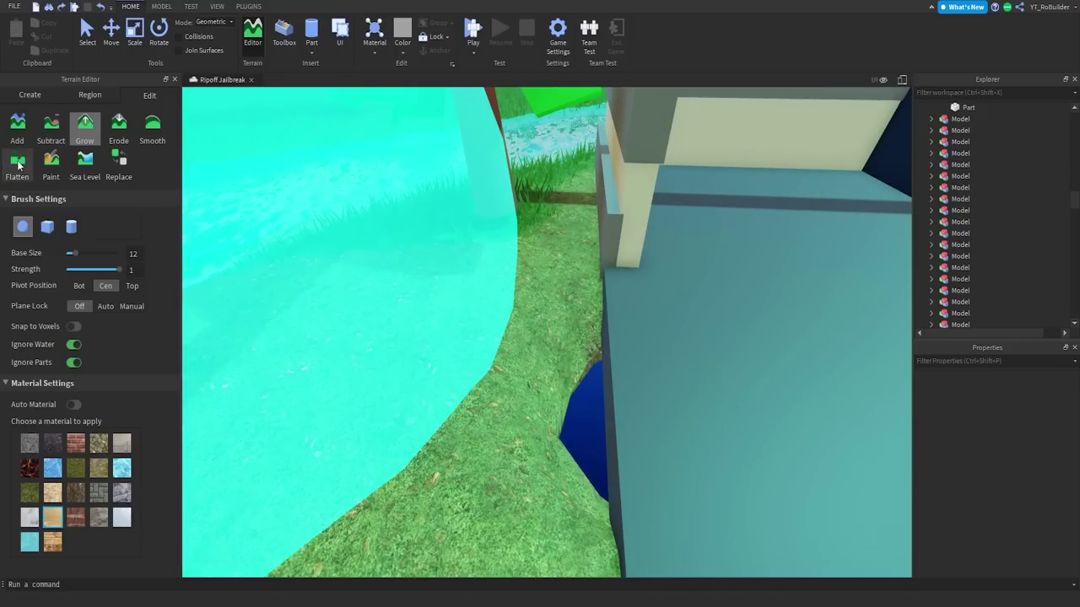
click(18, 131)
right_drag(541, 338, 540, 340)
key(w)
click(97, 125)
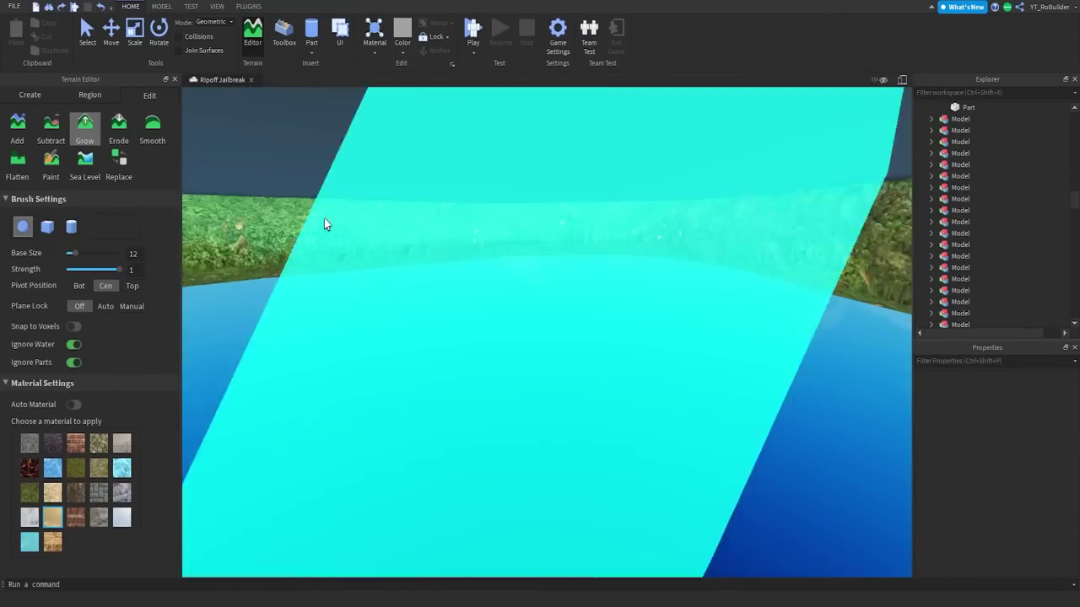
key(s)
right_drag(606, 255, 604, 254)
key(w)
key(s)
key(s)
drag(615, 354, 598, 412)
right_drag(639, 377, 639, 378)
key(w)
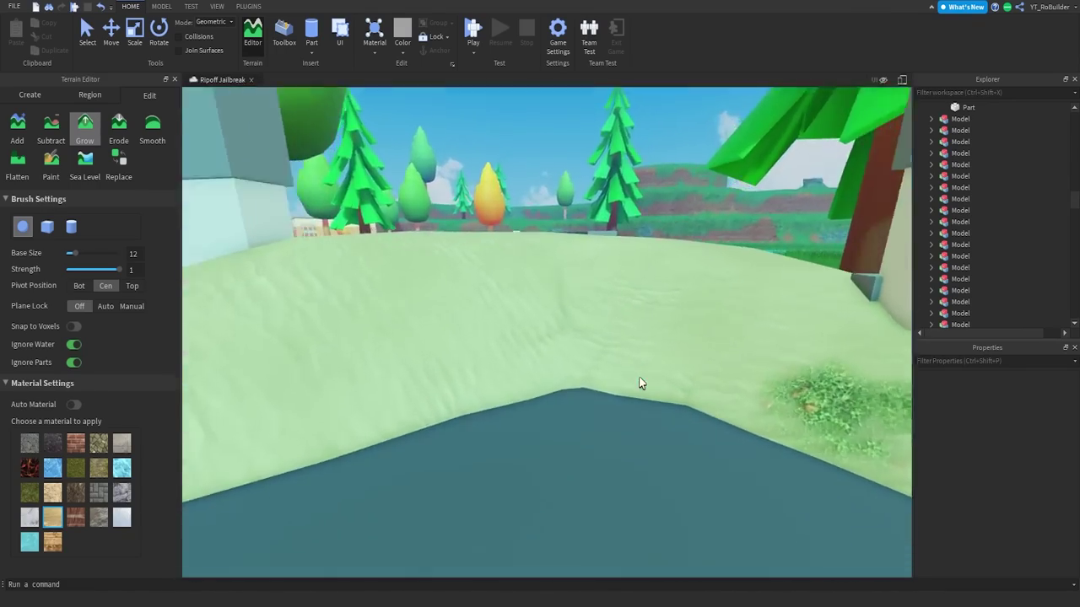
Step: Erode the excess terrain off the vault building's floor and doorway with brush size 6, reducing the strength to 0.6
scroll(638, 384, down, 10)
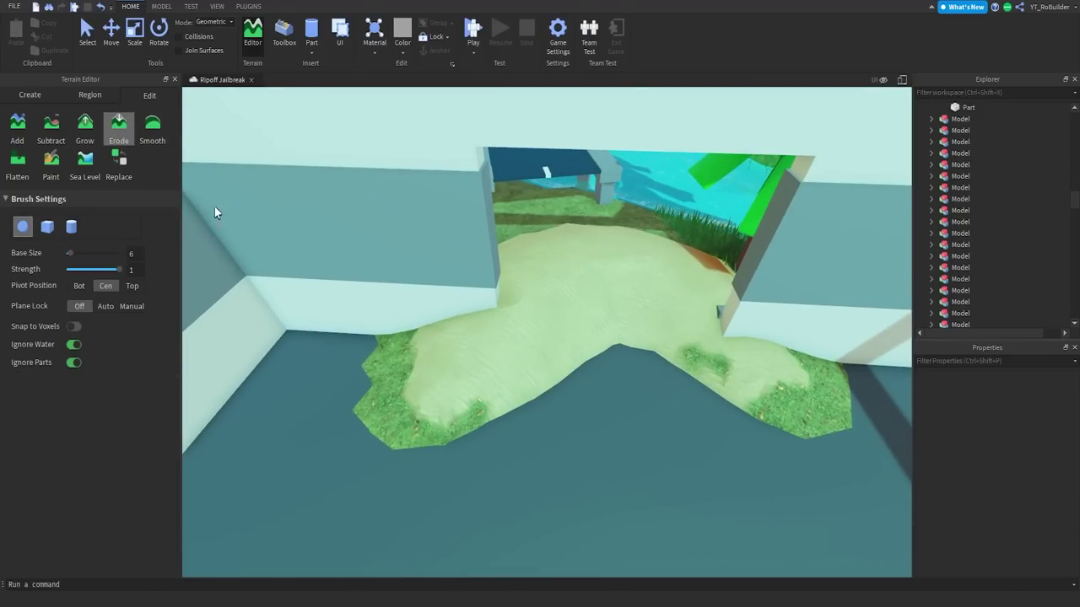
mouse_move(494, 340)
mouse_down()
mouse_move(701, 245)
mouse_move(759, 379)
mouse_move(713, 369)
mouse_up()
key(w)
right_drag(713, 369, 715, 362)
key(w)
key(s)
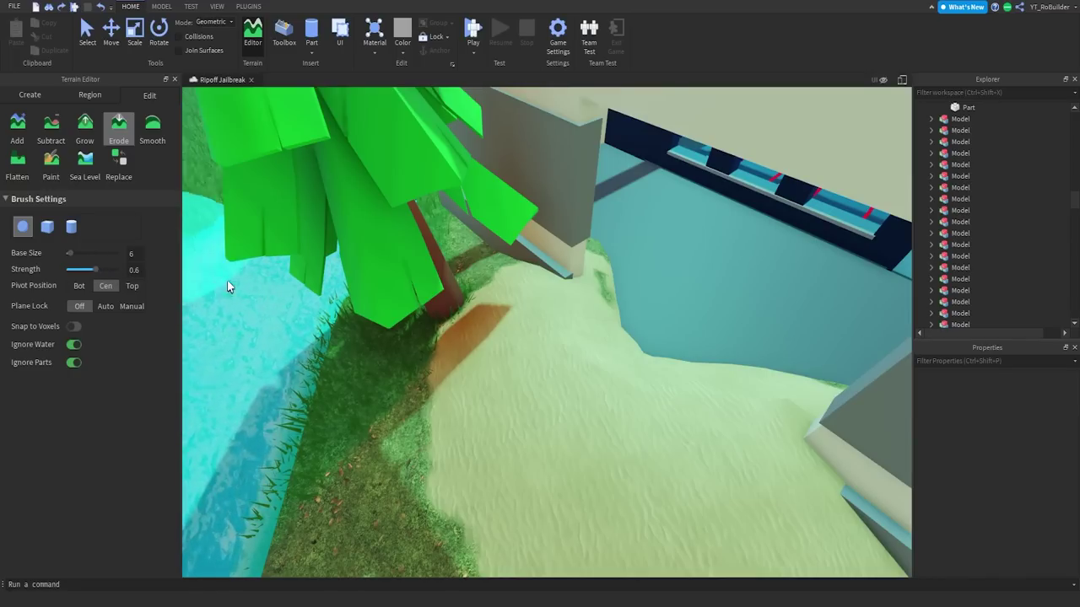
mouse_move(560, 282)
mouse_down()
mouse_move(632, 290)
mouse_move(601, 295)
mouse_move(749, 374)
mouse_move(753, 388)
mouse_up()
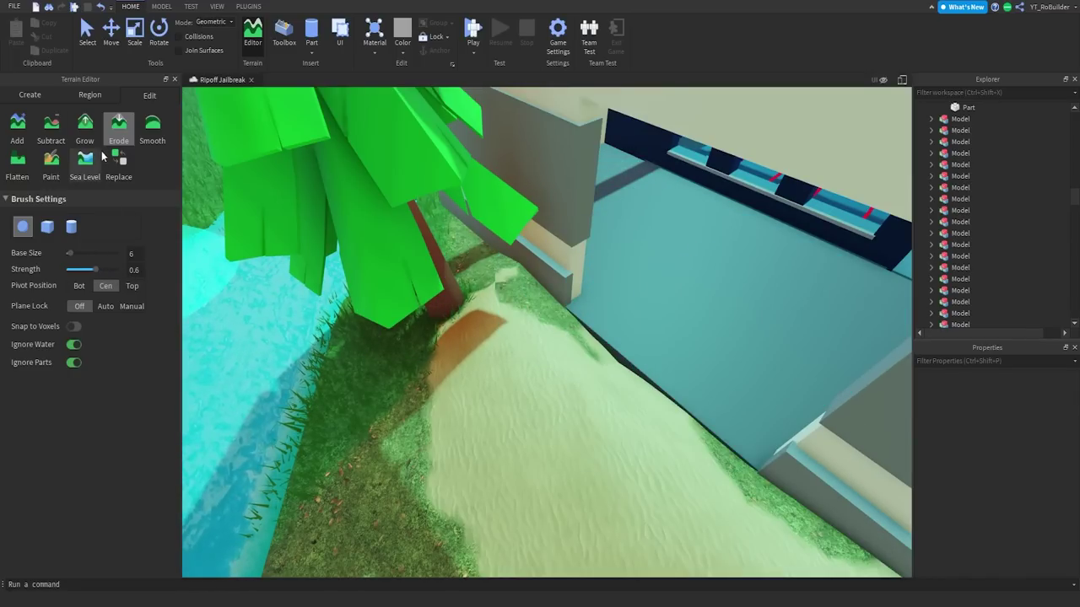
Step: Flatten the ground between the vault entrance and the road's end with brush size 6 and strength 1, and close the terrain editor
click(15, 174)
right_drag(498, 348, 498, 349)
scroll(499, 350, down, 5)
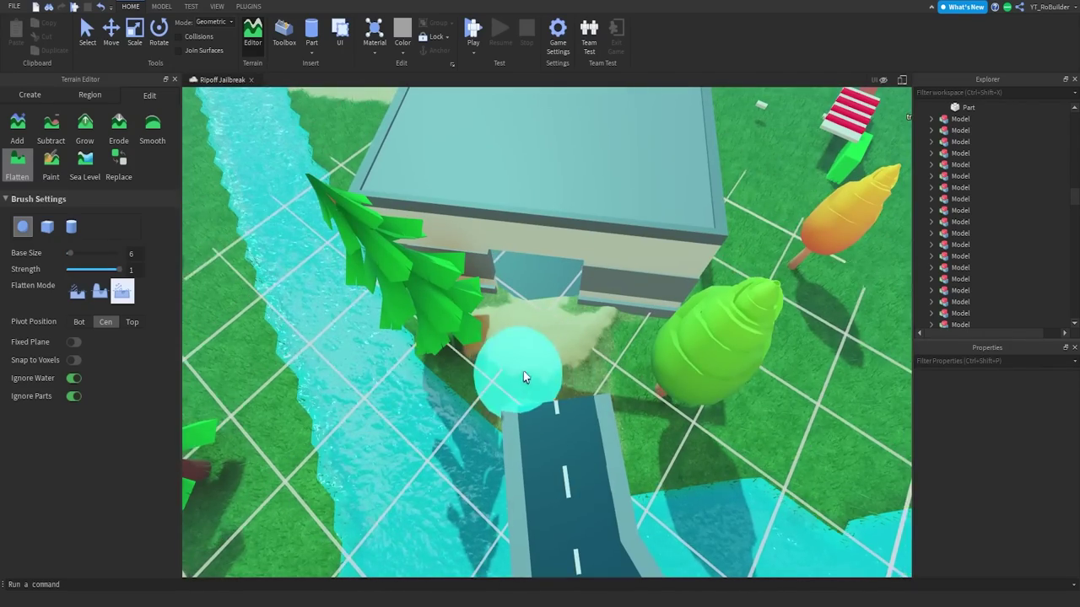
scroll(587, 439, up, 5)
right_drag(587, 439, 587, 440)
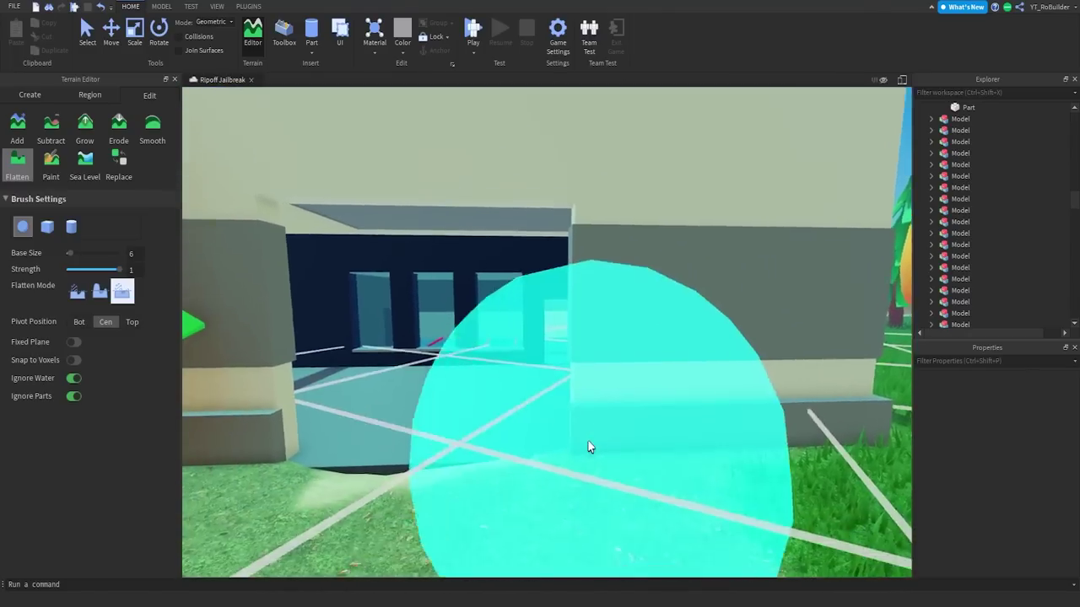
scroll(587, 440, down, 5)
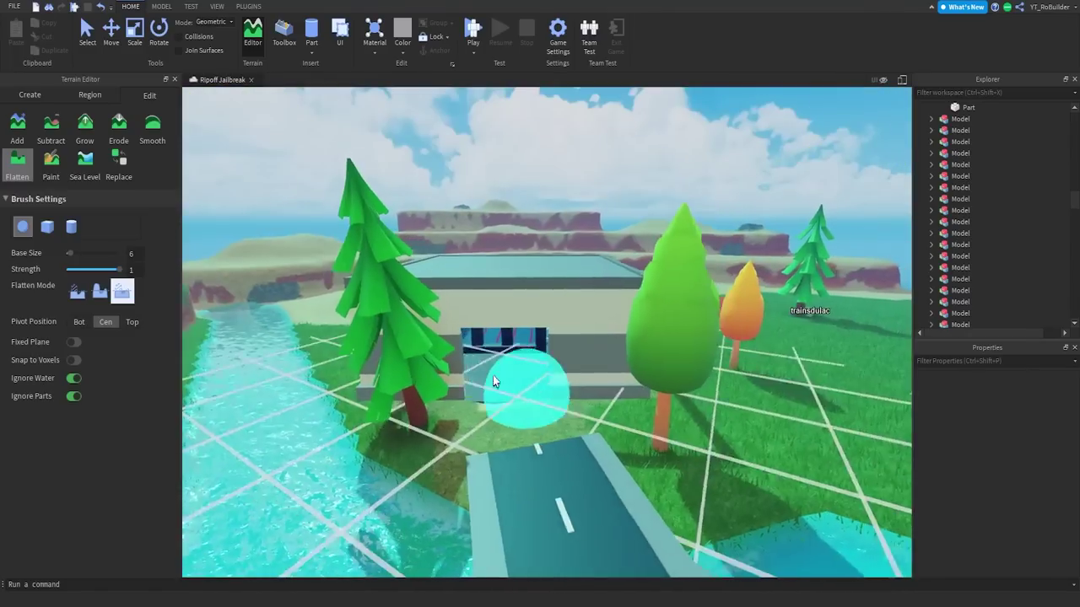
click(175, 80)
Step: Examine the reworked vault entrance, the tree-lined road and the laser corridor inside the vault building
right_drag(552, 240, 550, 260)
key(w)
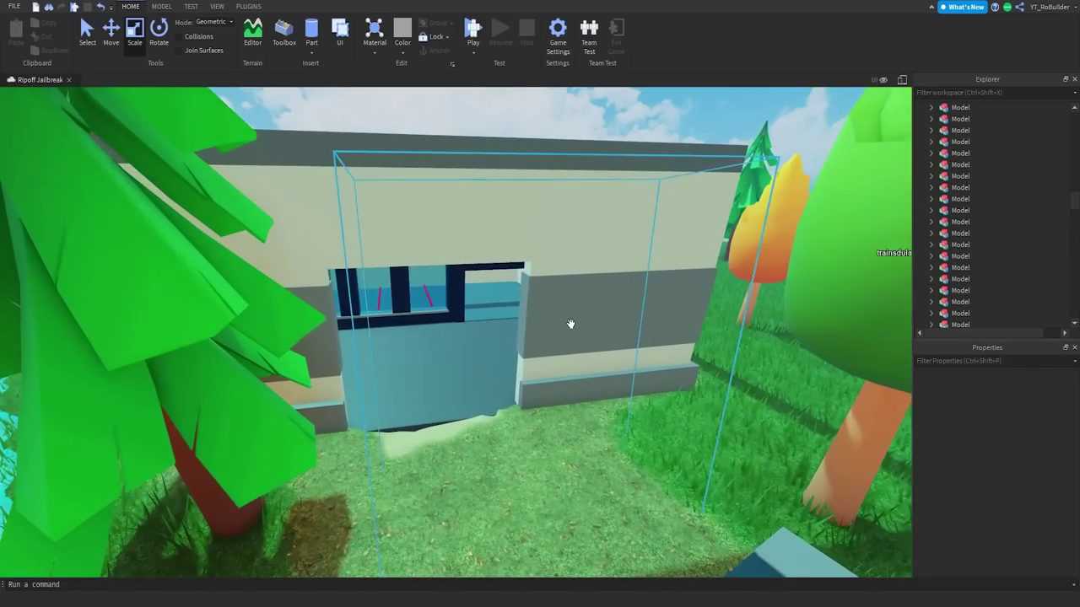
right_drag(570, 324, 570, 324)
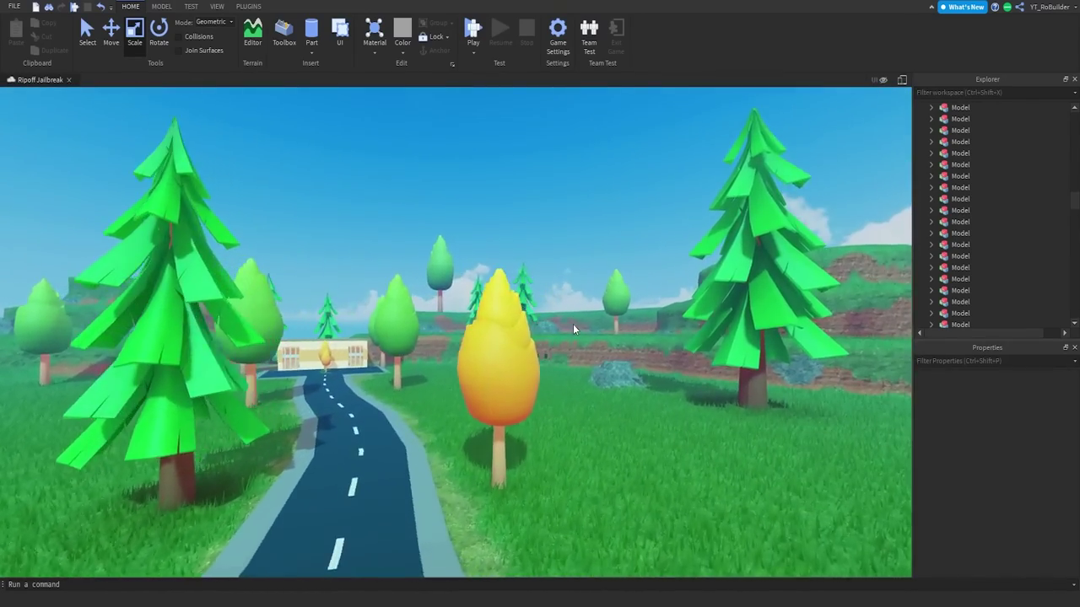
key(w)
right_drag(569, 325, 568, 324)
key(w)
key(s)
key(w)
key(w)
key(w)
key(w)
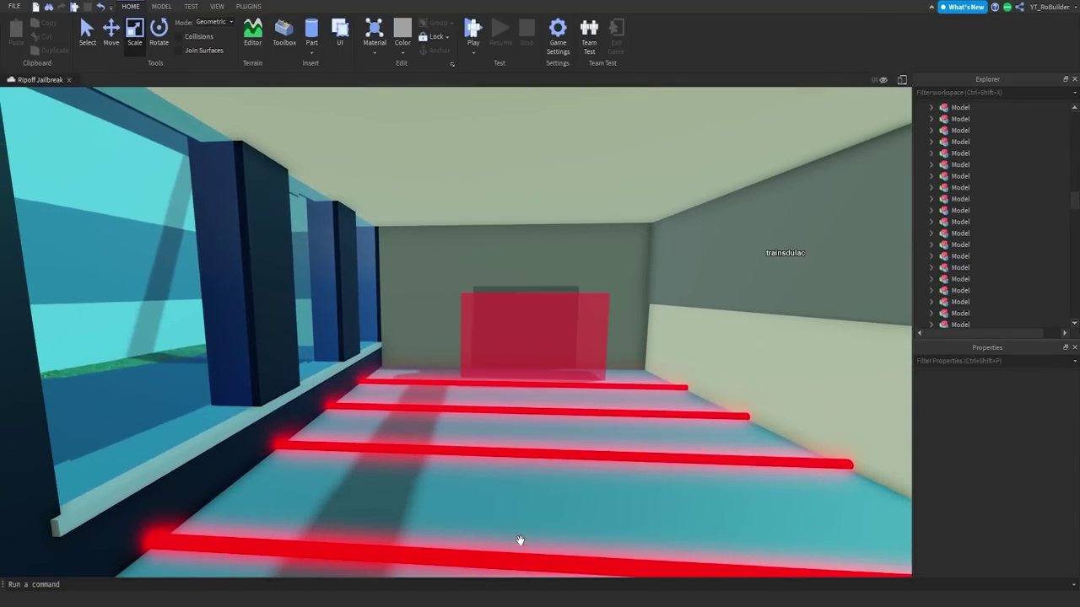
right_drag(574, 365, 580, 368)
key(w)
key(w)
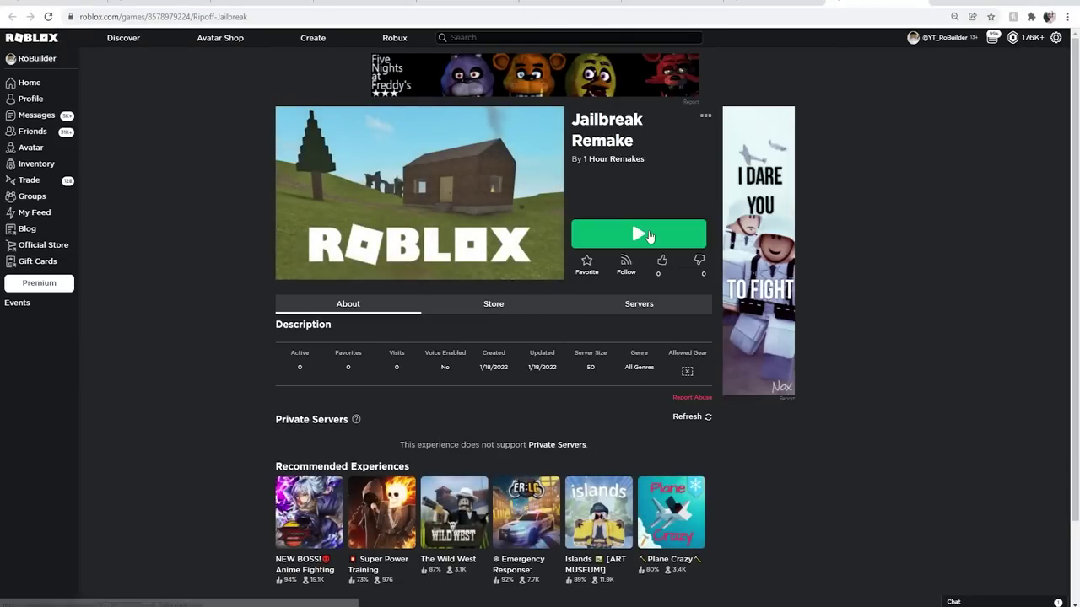
Step: Switch to the Roblox website, launch Jailbreak Remake and play as a prisoner escaping through the cell's barred opening
click(648, 236)
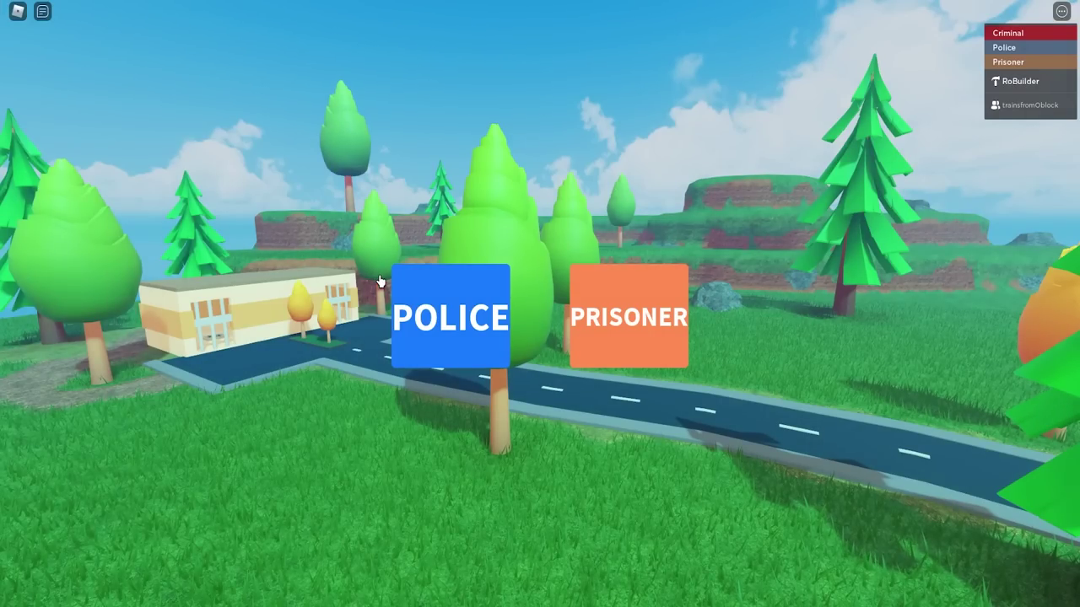
click(625, 315)
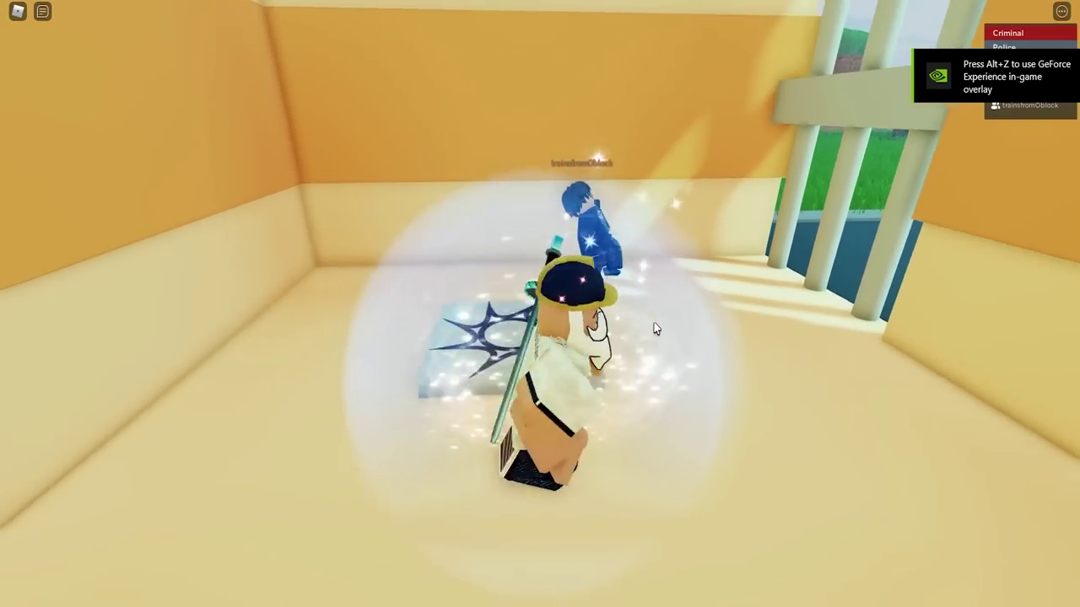
key(w)
right_drag(656, 329, 656, 329)
key(space)
key(w)
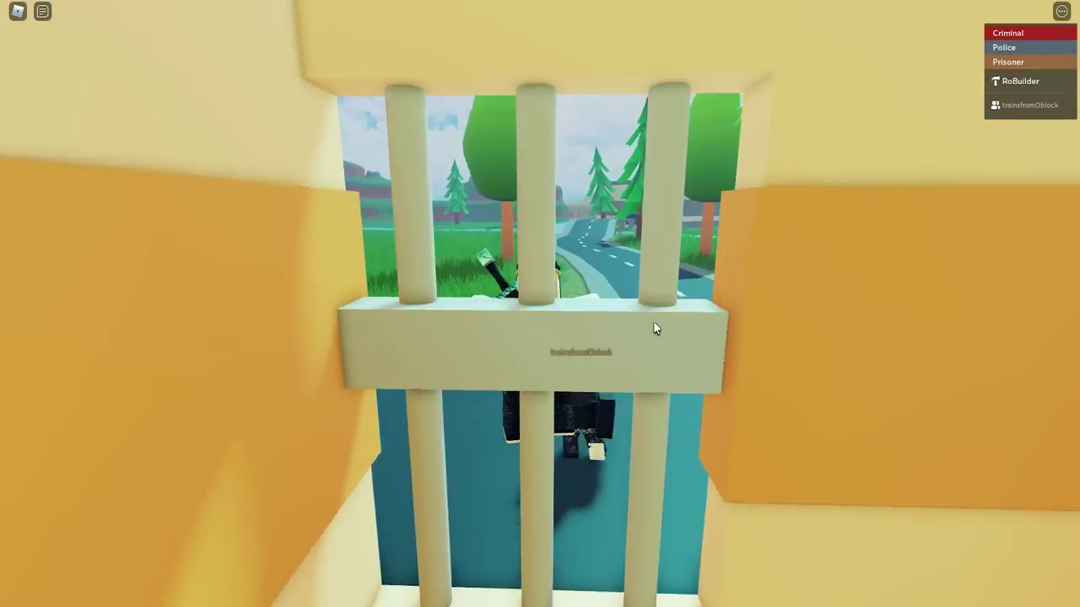
key(s)
key(space)
key(w)
key(w)
right_drag(657, 329, 657, 329)
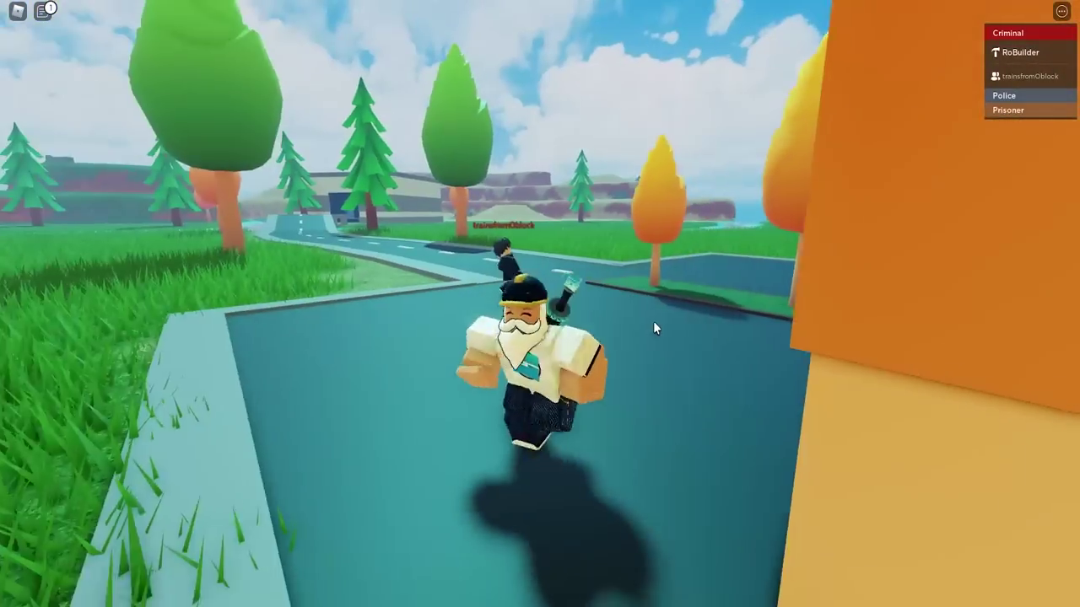
Step: Playtest the route around the orange building to the red rock cave and board the yellow jeep
key(w)
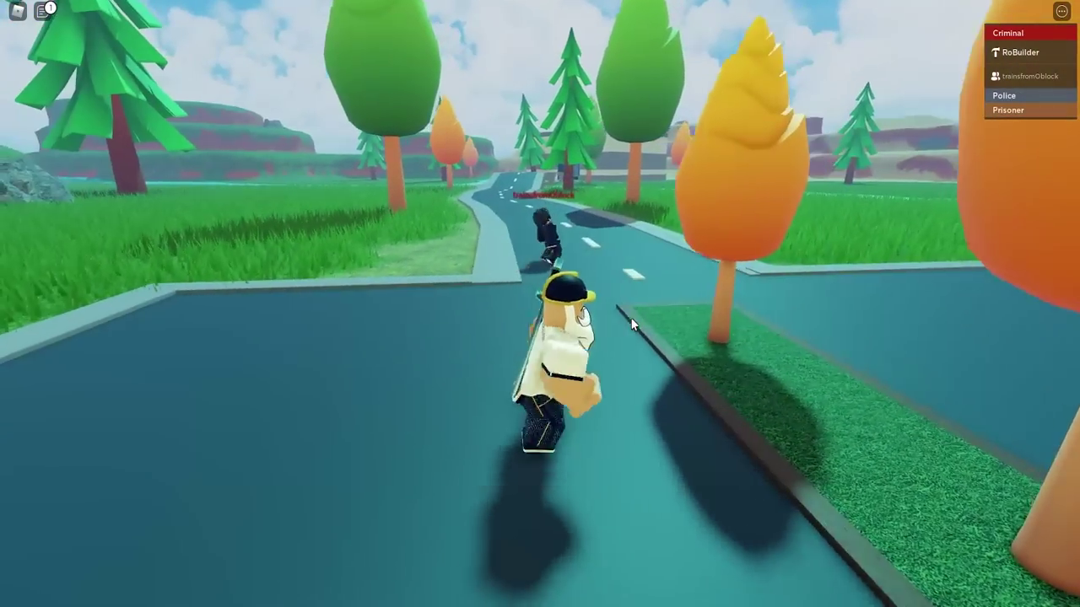
key(d)
right_drag(632, 322, 600, 310)
key(s)
key(w)
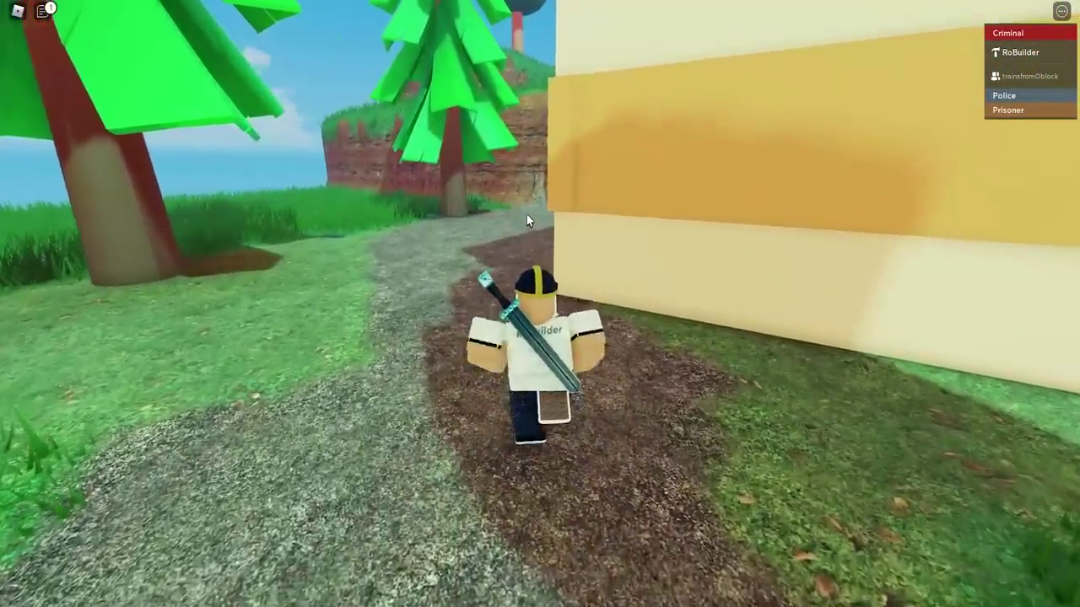
right_drag(527, 216, 527, 214)
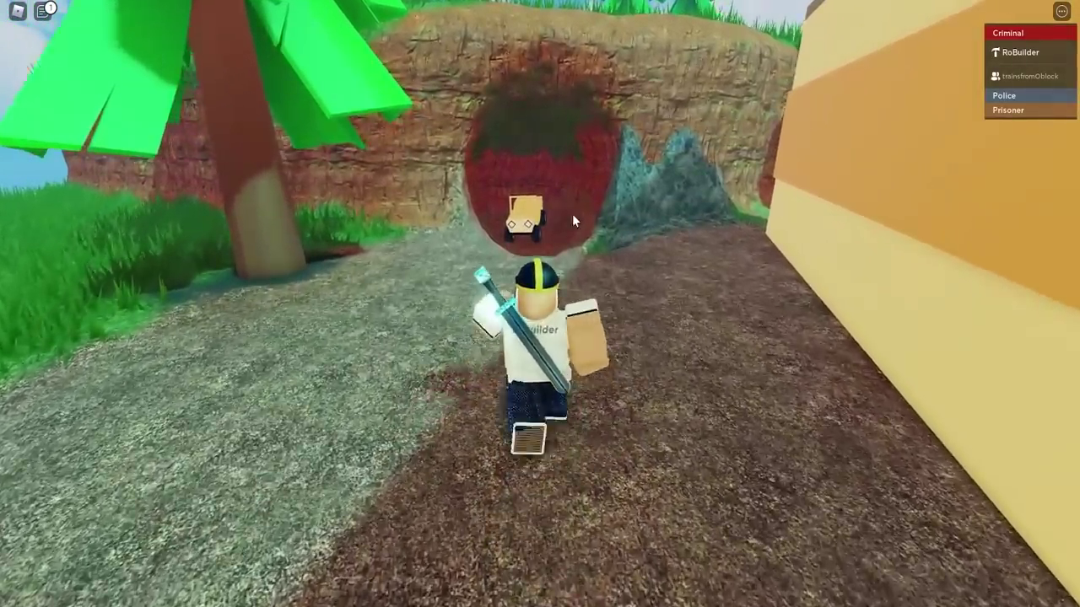
right_drag(599, 216, 599, 216)
key(w)
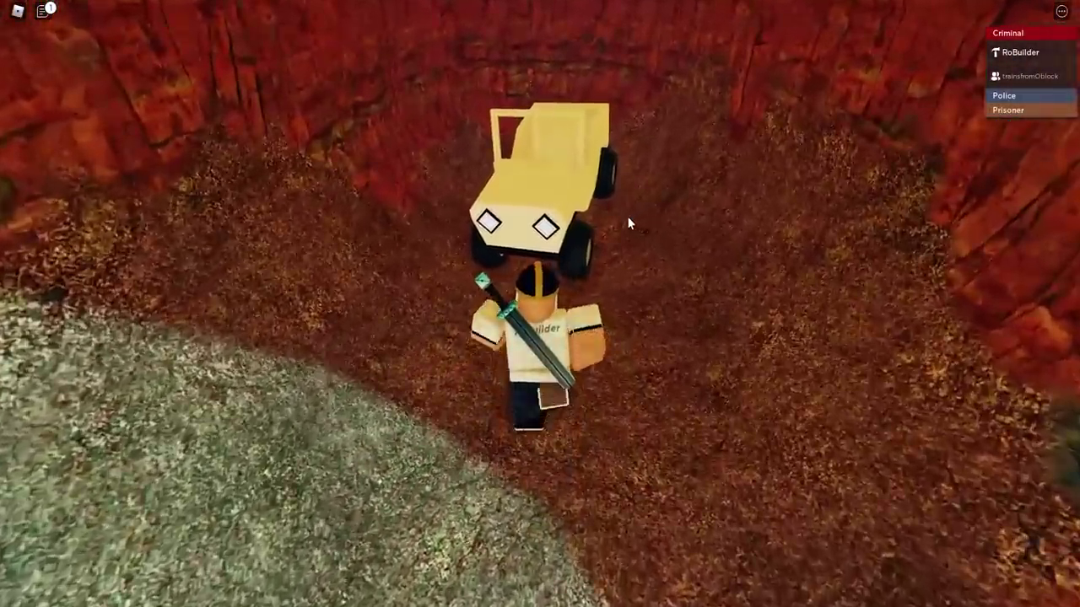
key(space)
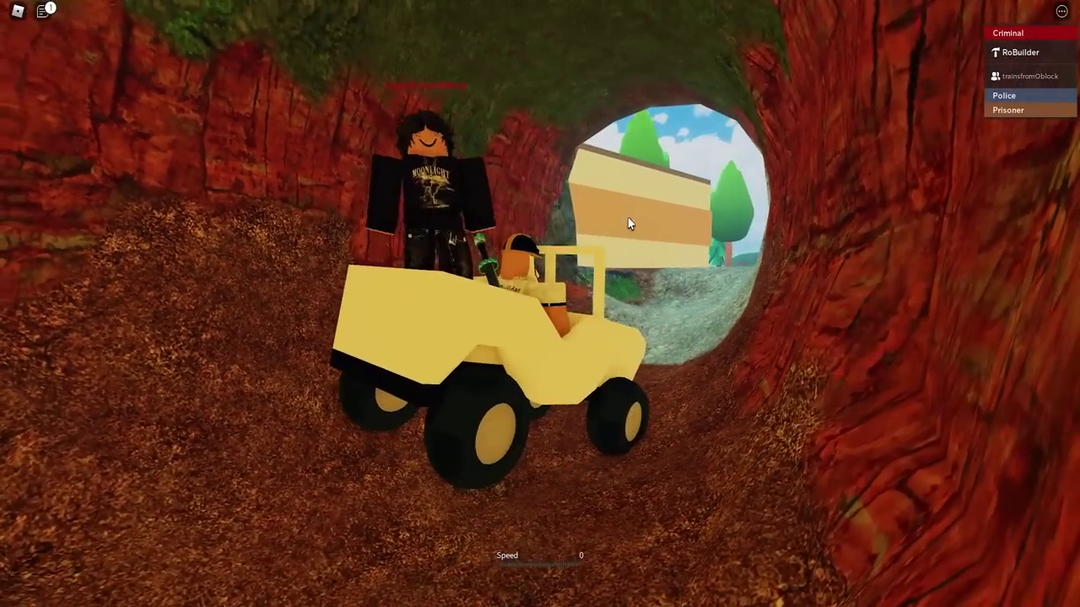
Step: Leave the jeep and playtest the route out of the red rock cave, past the orange building and onto the road
key(space)
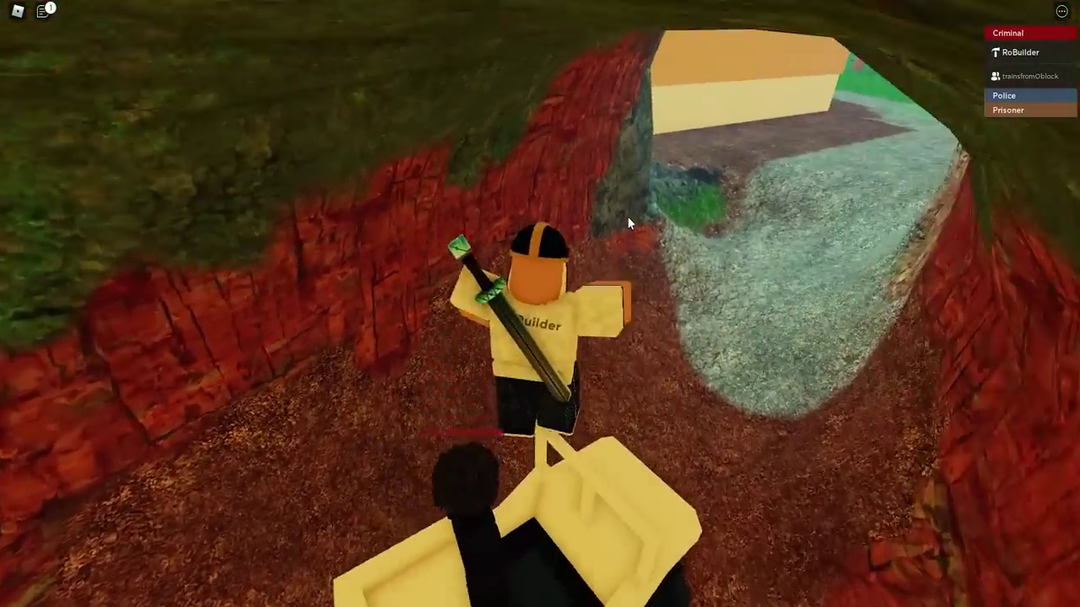
key(w)
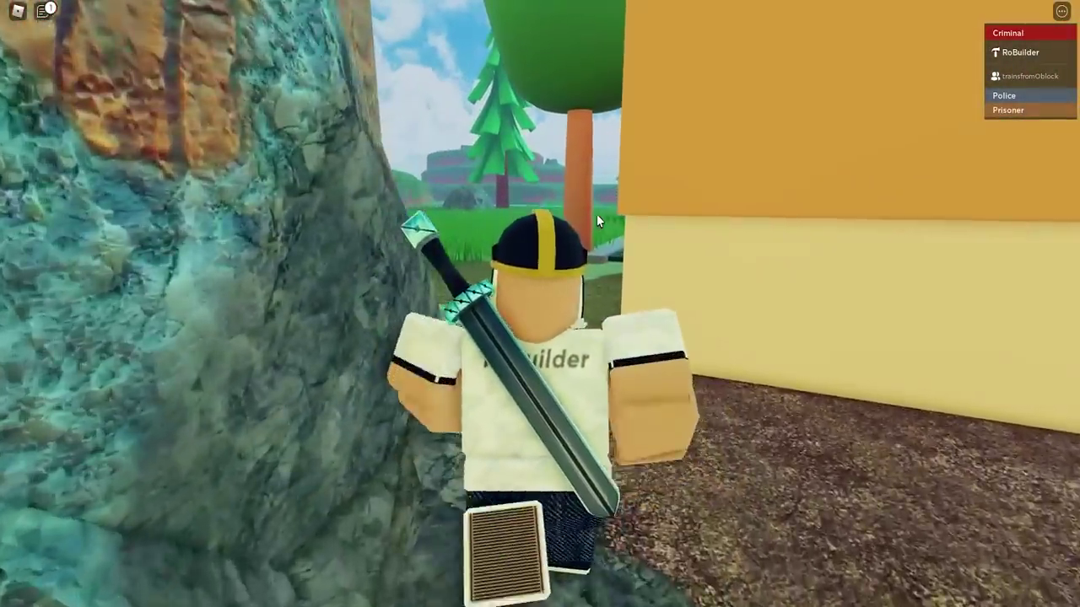
key(a)
key(w)
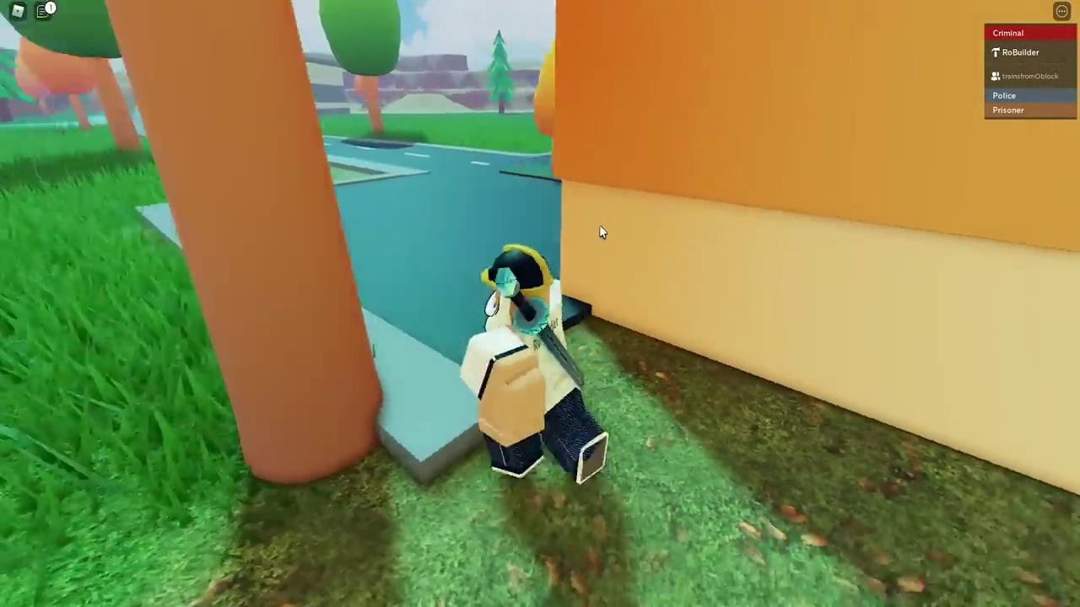
key(w)
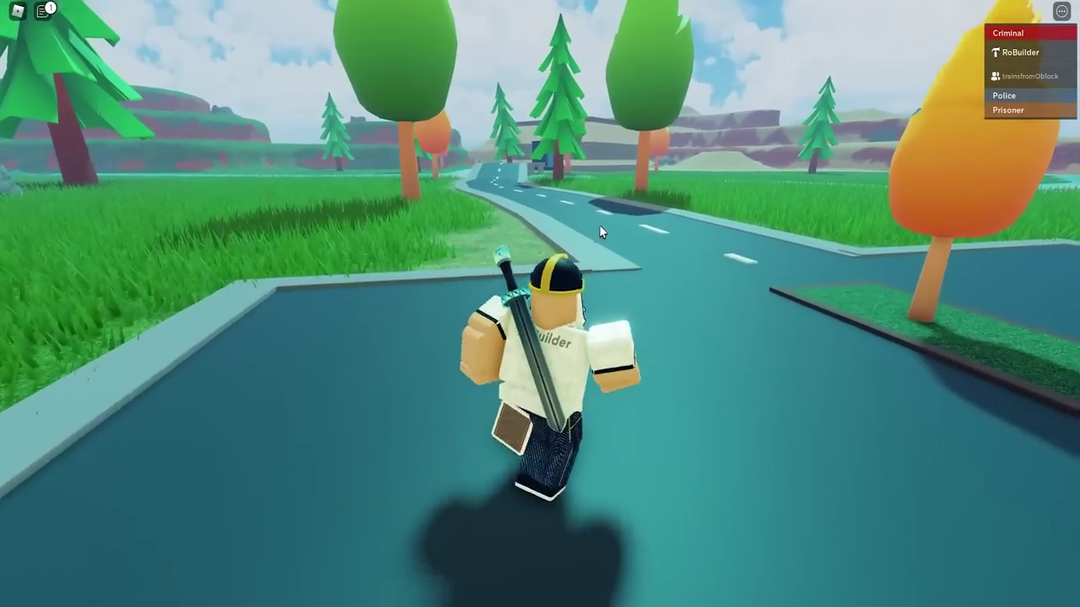
Step: Playtest the tree-lined road on foot from the orange building to the river crossing before the vault building
key(w)
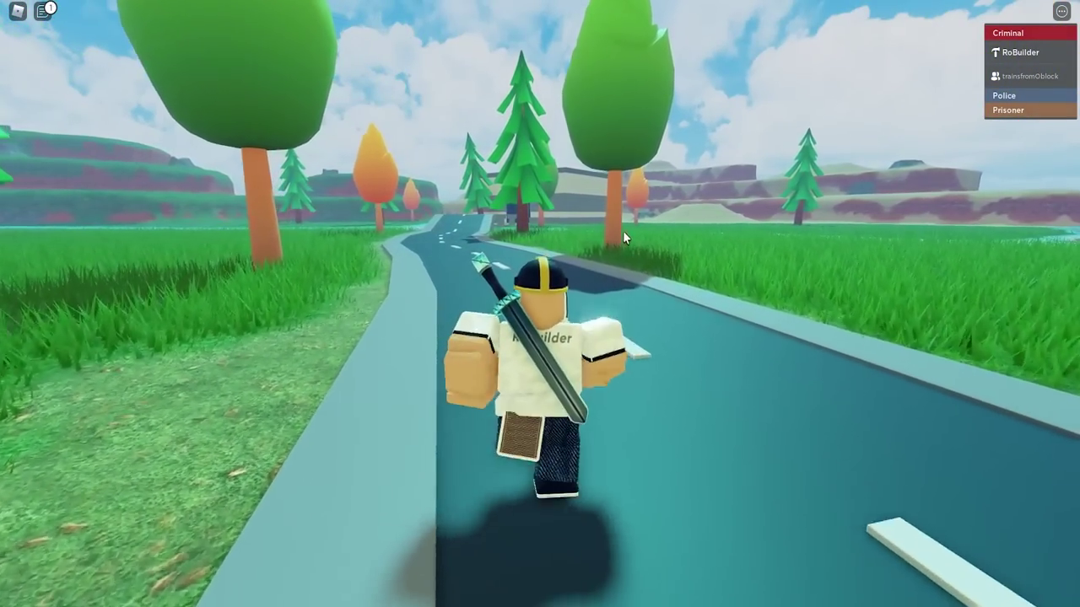
key(w)
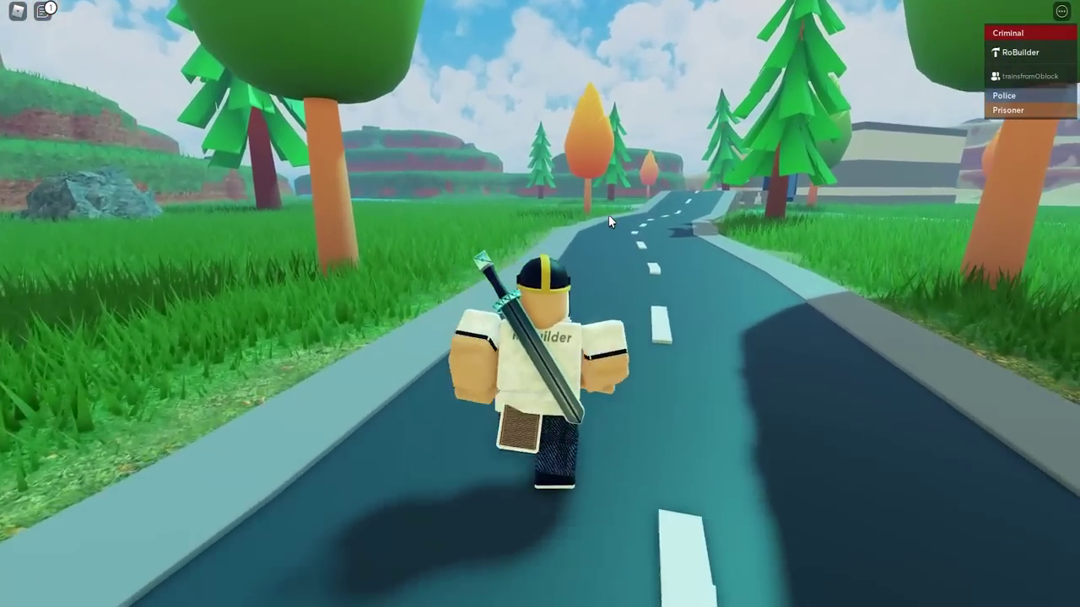
key(space)
key(w)
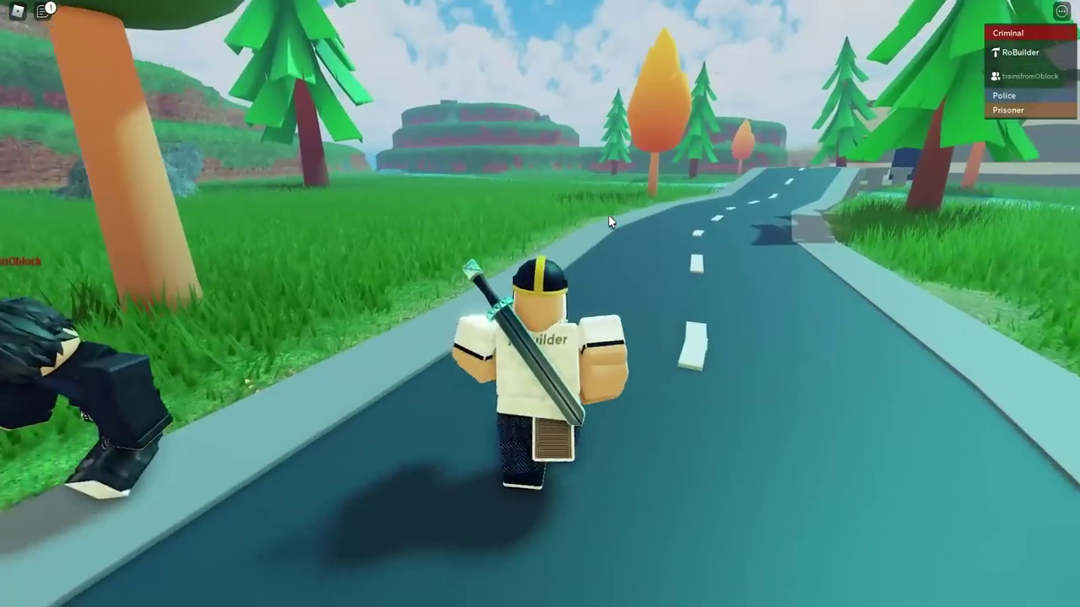
key(w)
key(space)
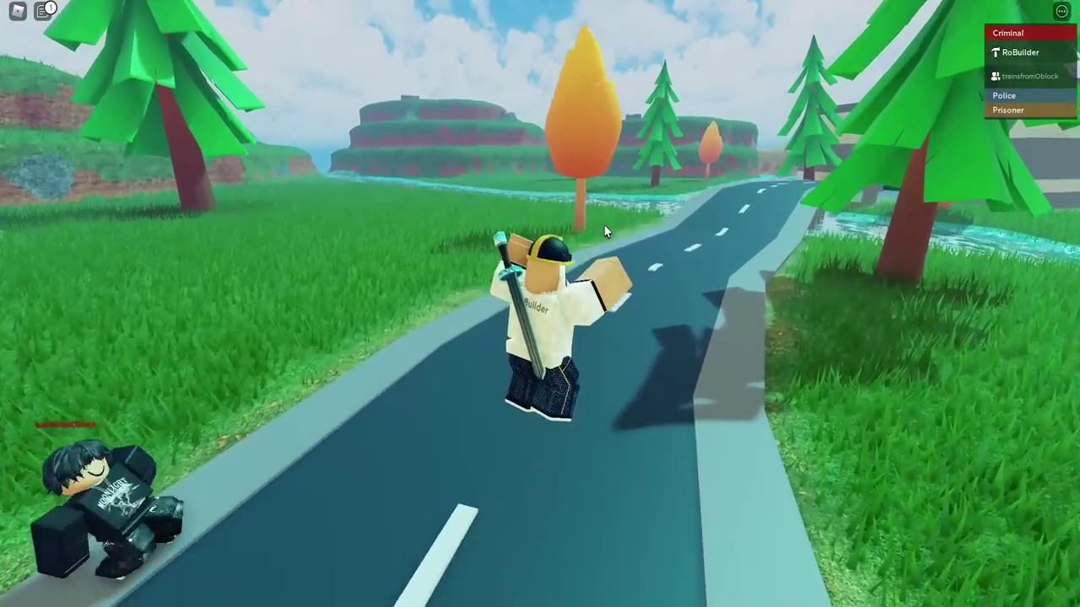
key(space)
key(w)
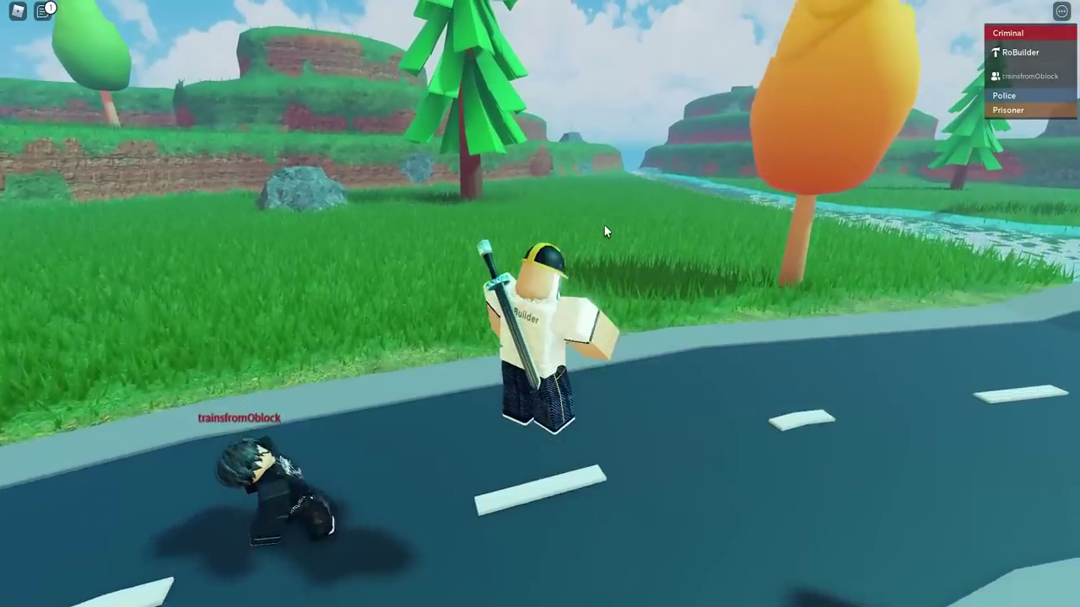
key(w)
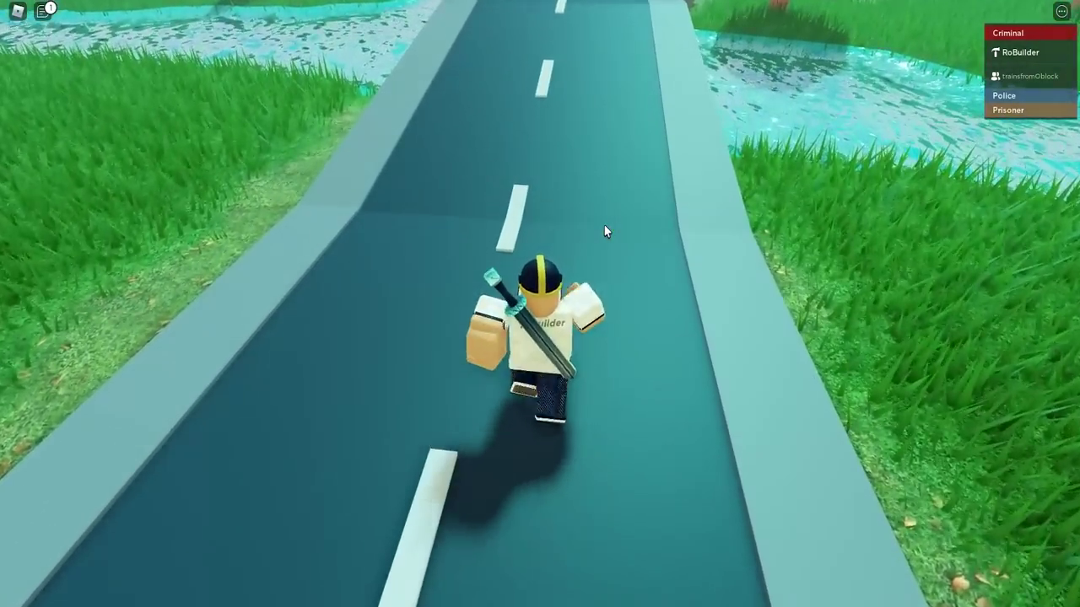
key(w)
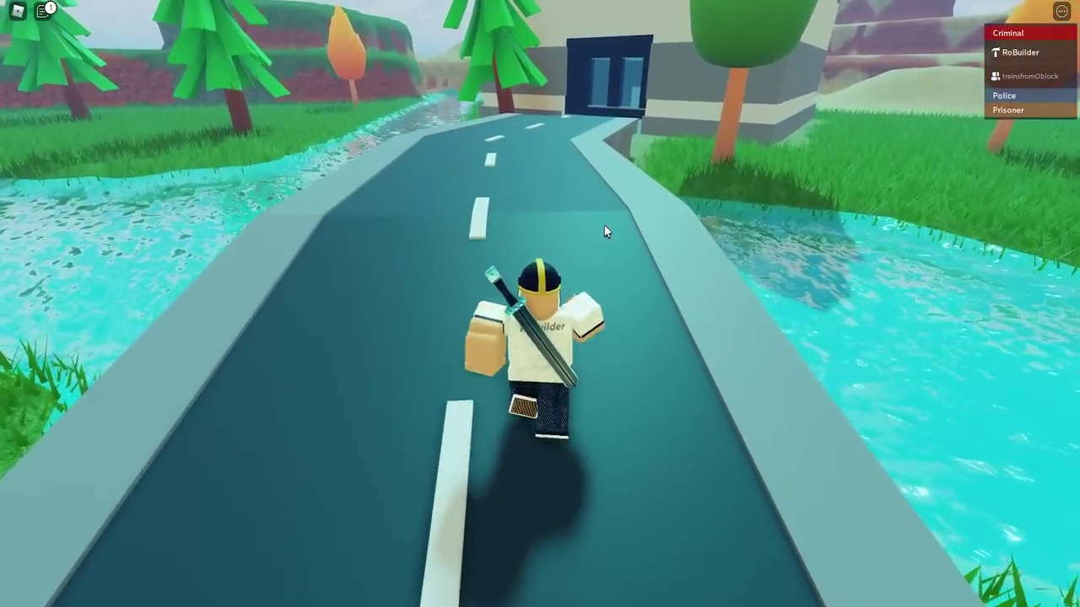
key(s)
key(s)
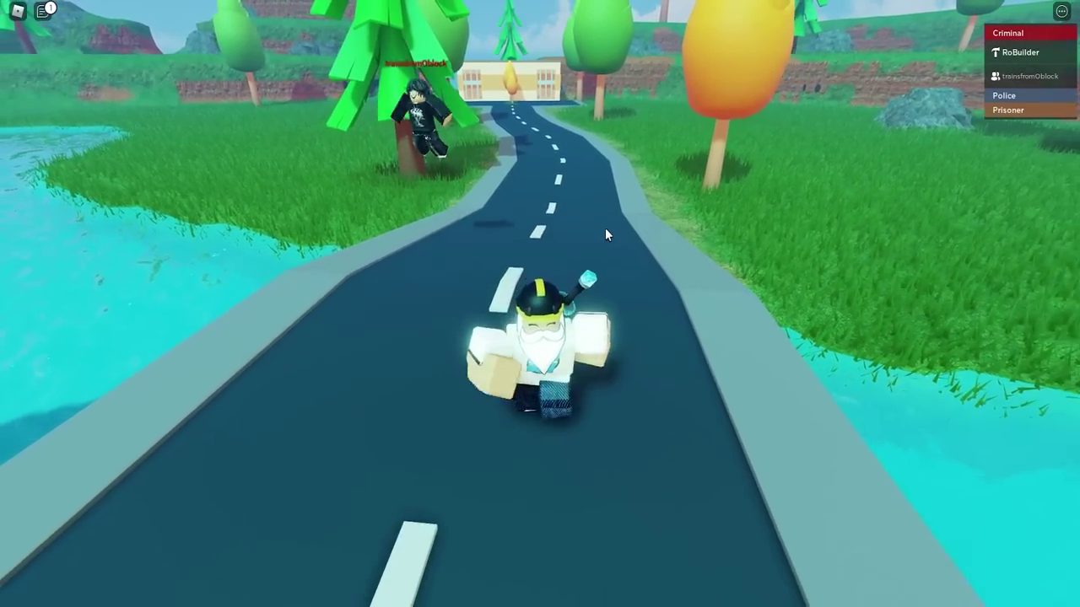